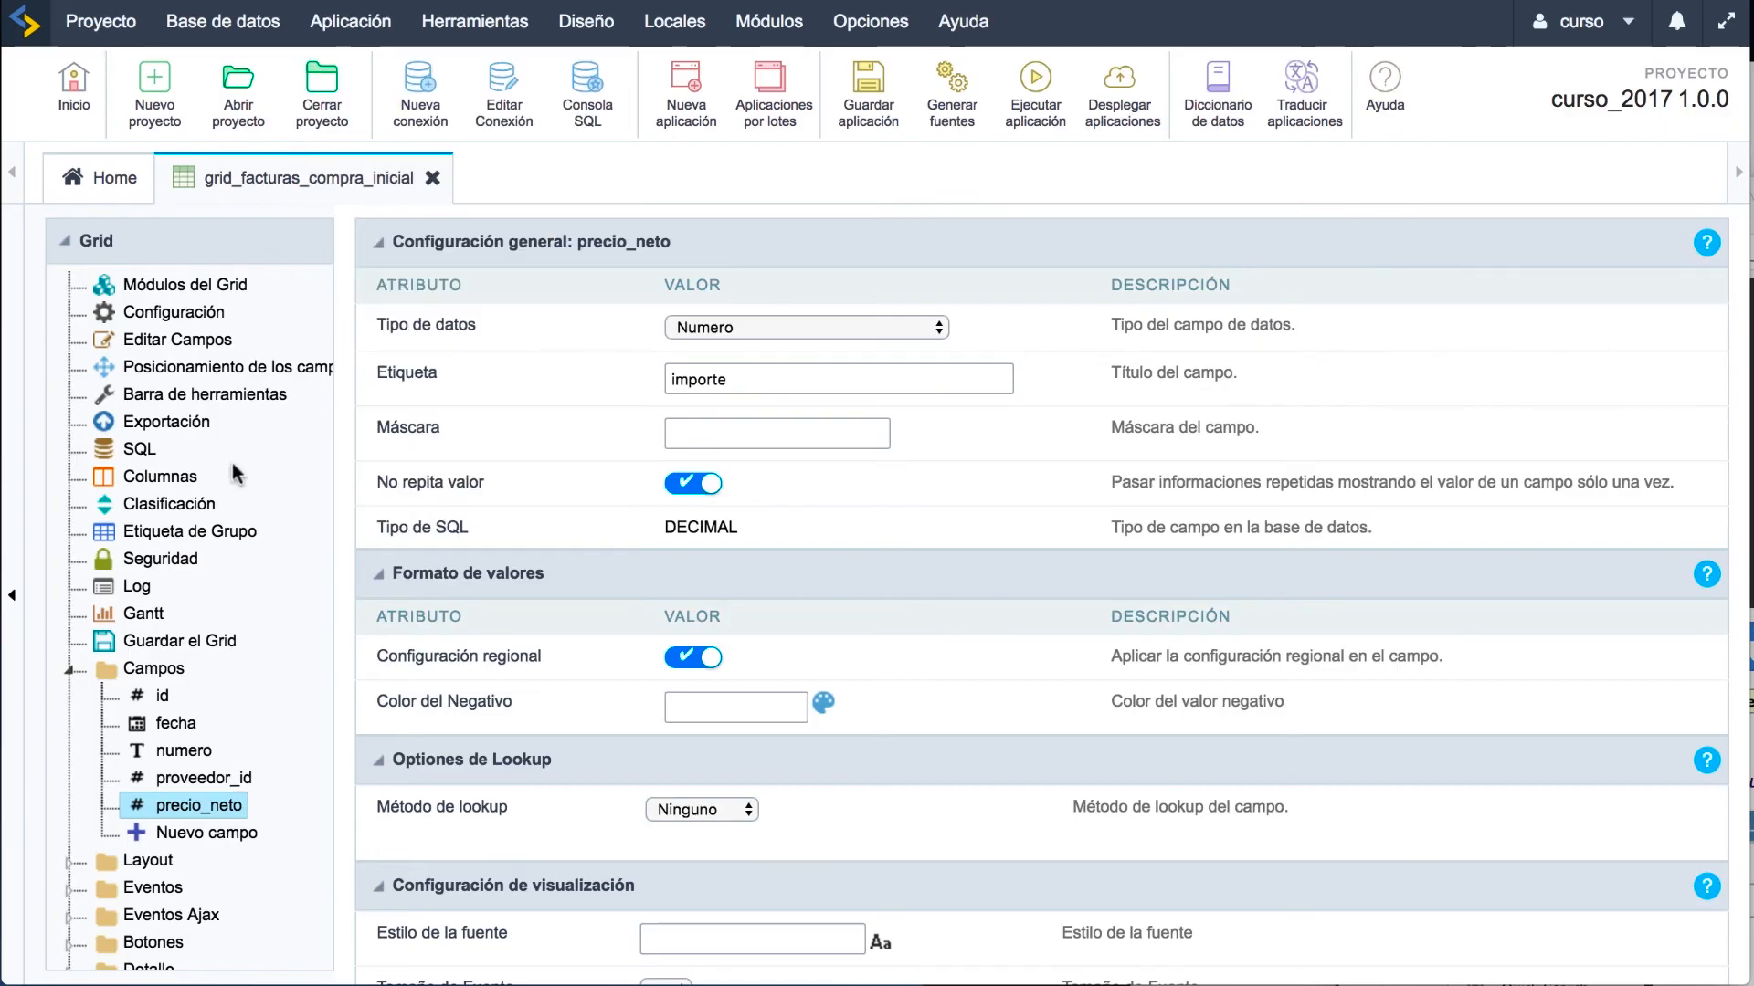
Step: Set the lookup method of the proveedor_id field to Automático
{"action": "left_click", "coordinate": [155, 782]}
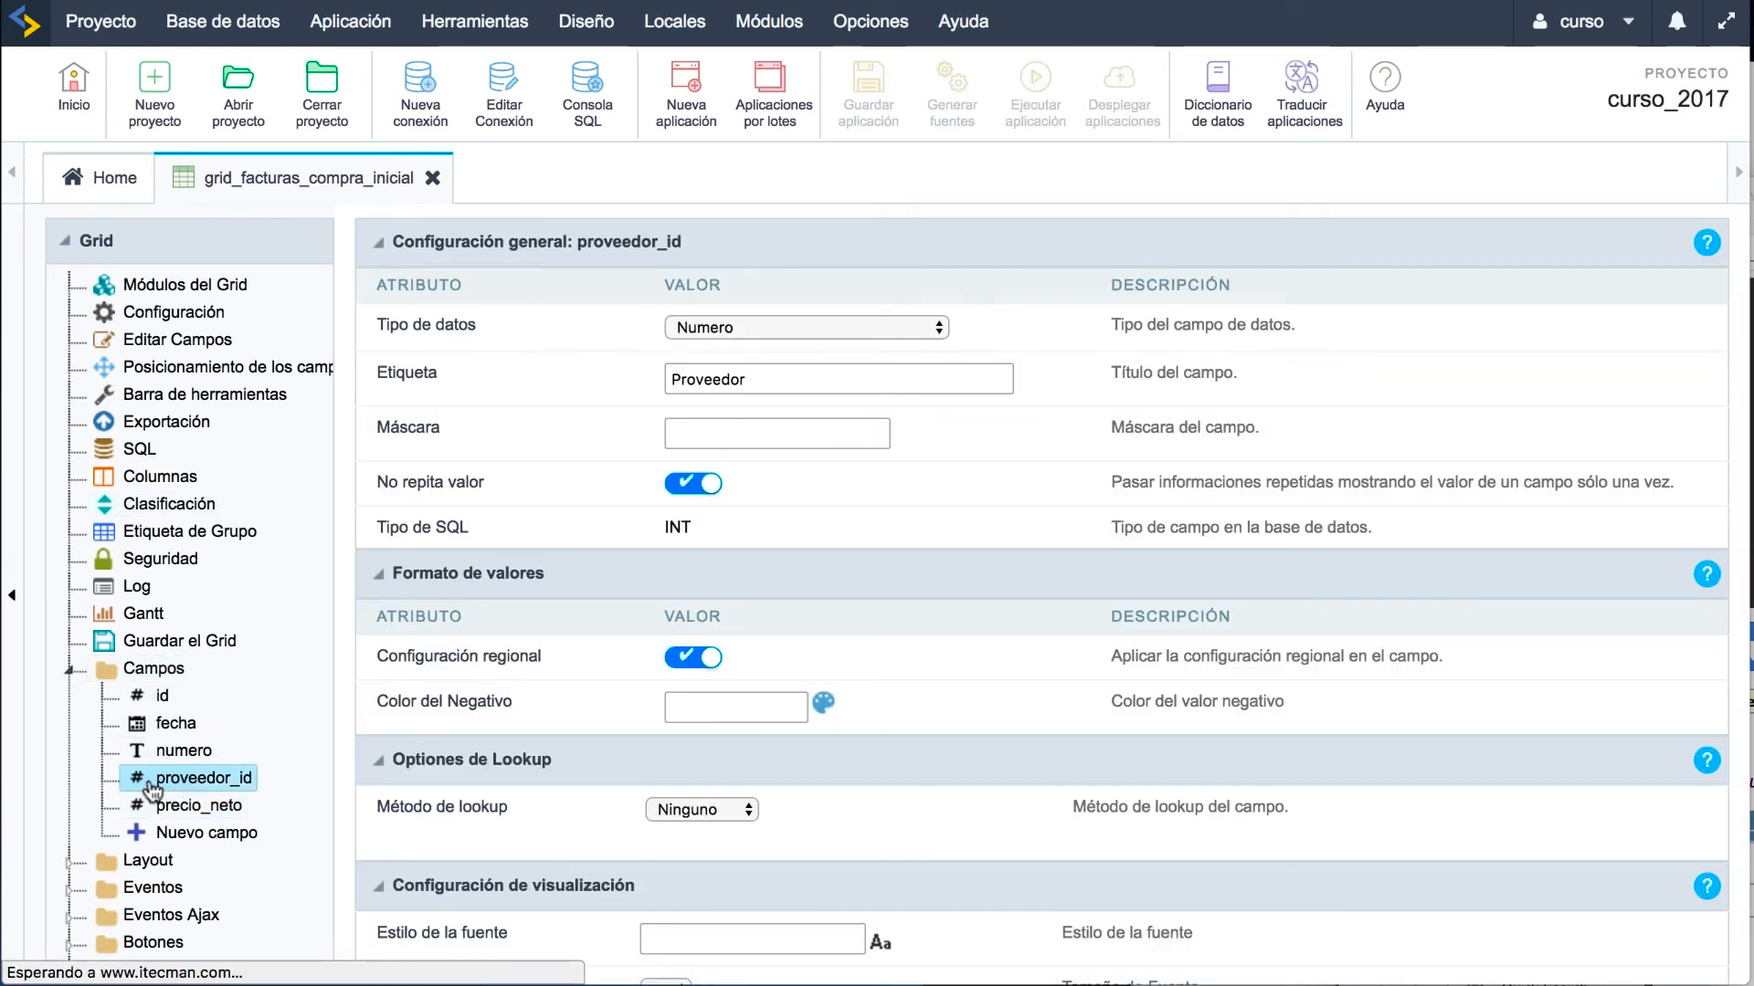
{"action": "scroll", "coordinate": [862, 769], "scroll_direction": "down", "scroll_amount": 3}
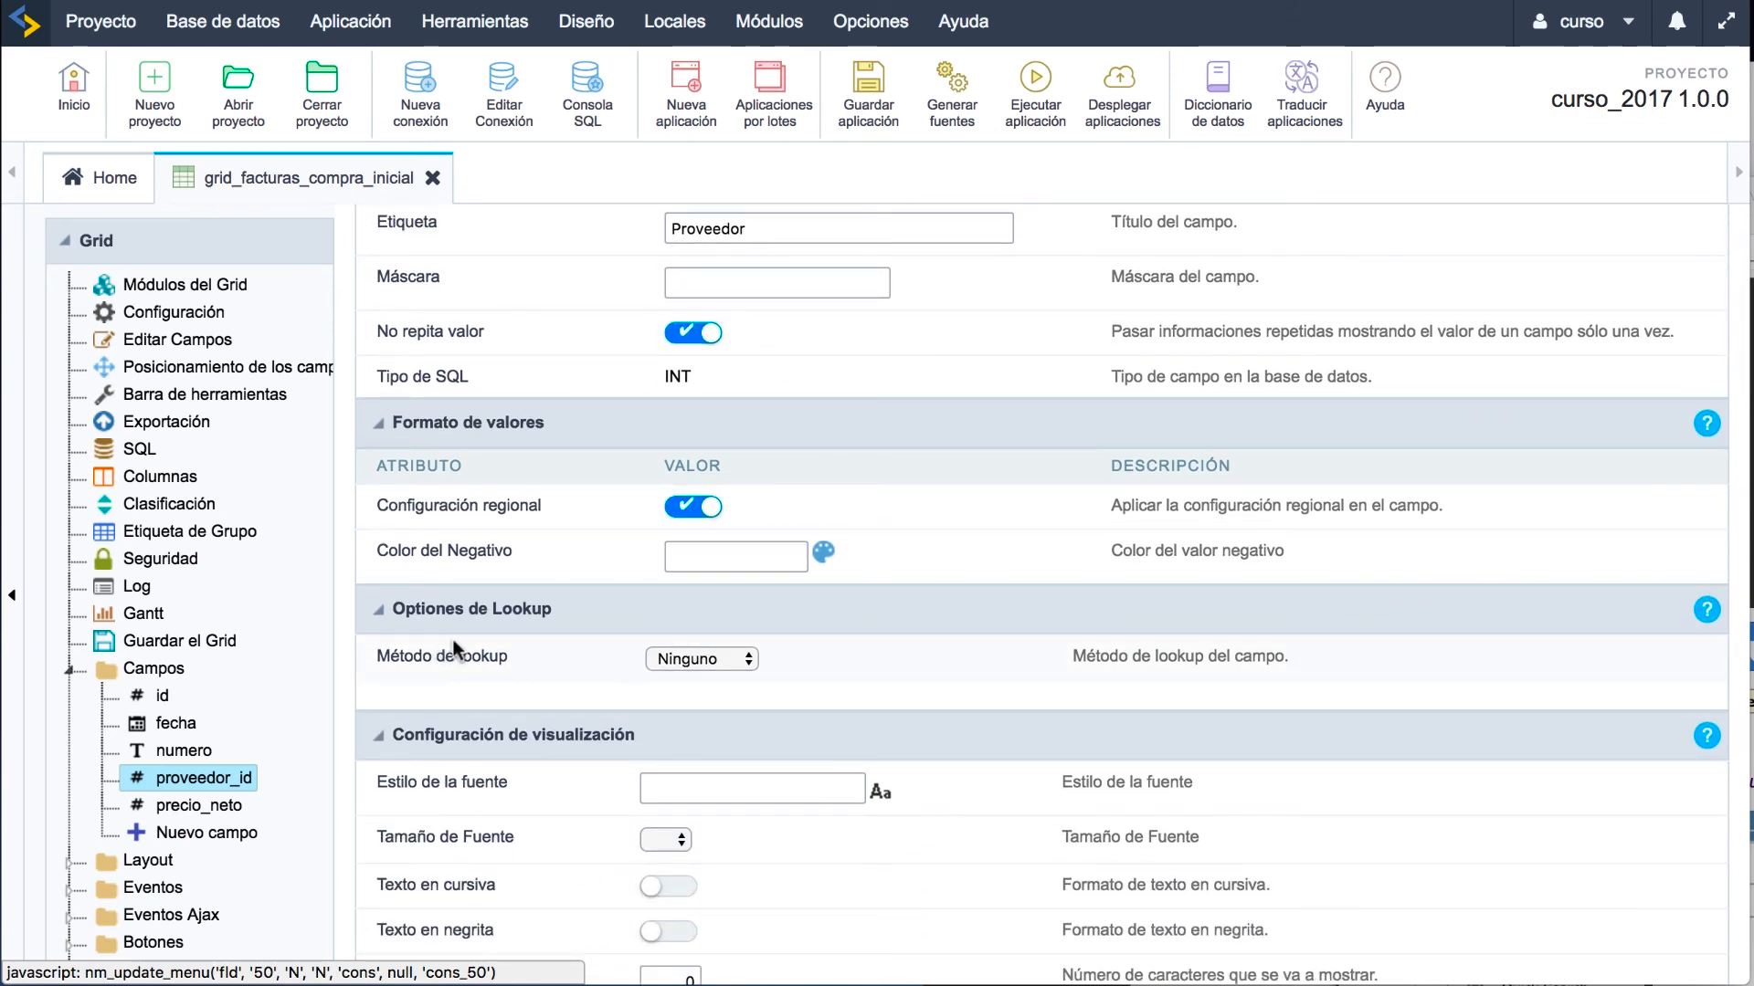
{"action": "left_click", "coordinate": [687, 656]}
{"action": "left_click", "coordinate": [722, 674]}
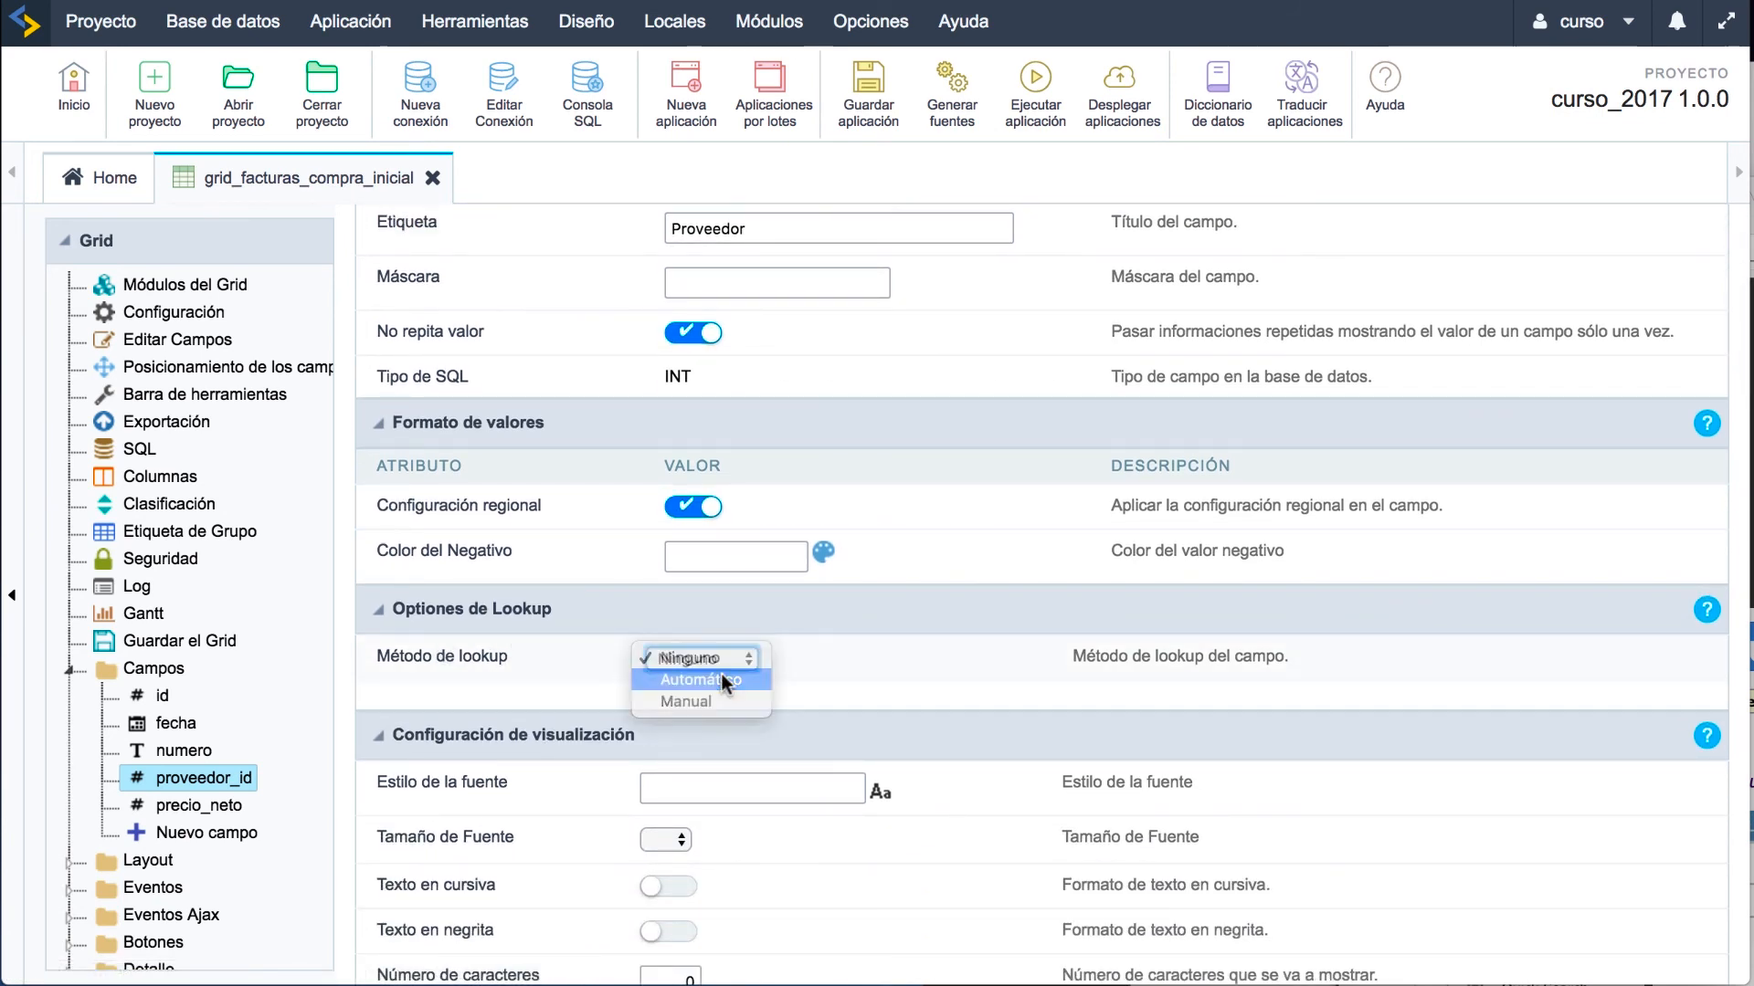
Step: Generate the lookup SELECT from the proveedores table with id as key field and razon_social as displayed field
{"action": "scroll", "coordinate": [869, 679], "scroll_direction": "down", "scroll_amount": 4}
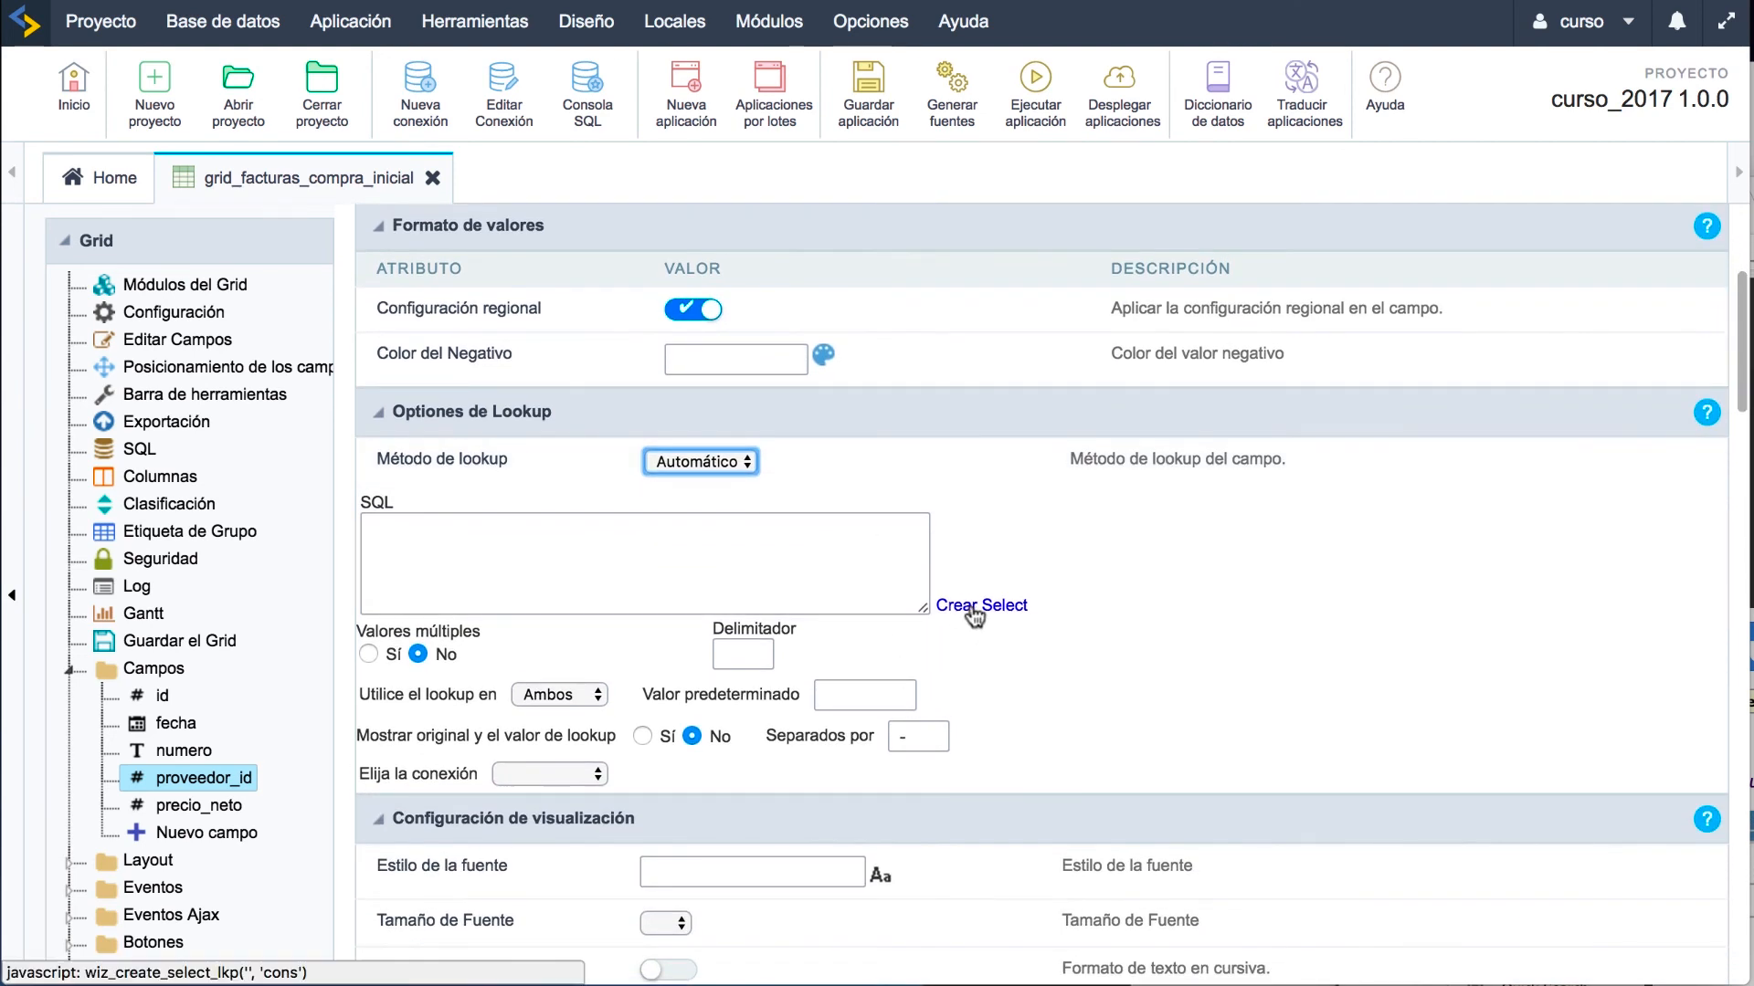
{"action": "left_click", "coordinate": [976, 607]}
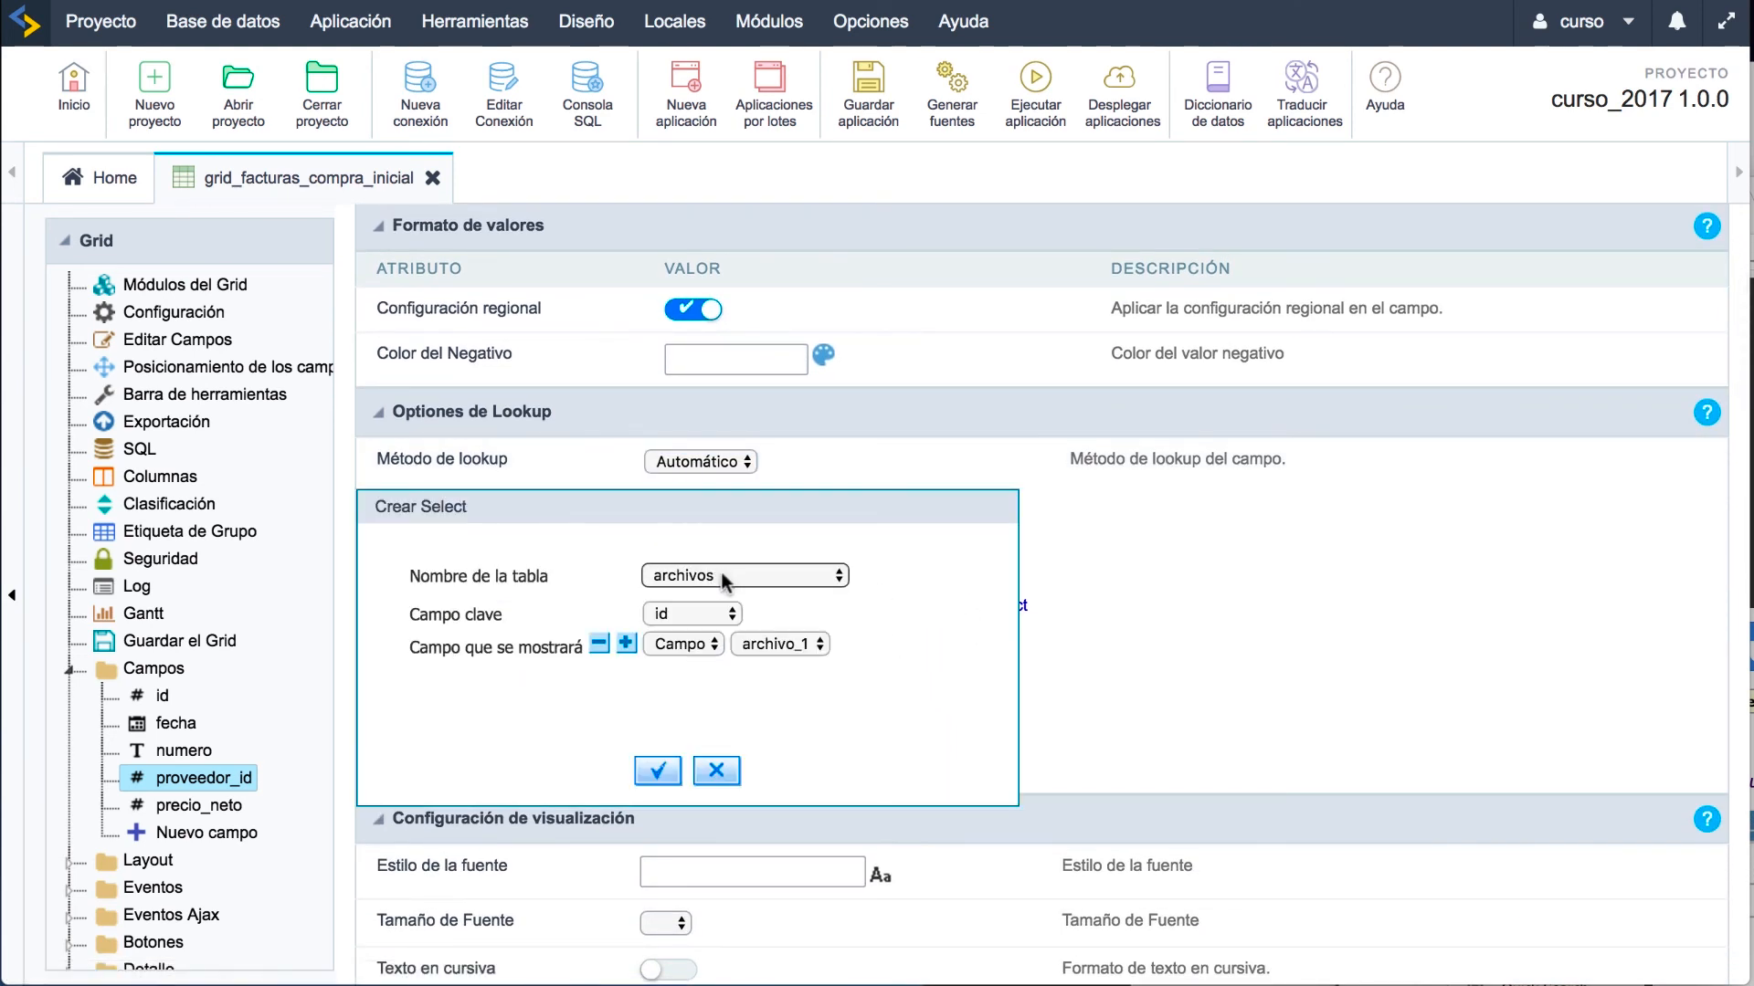
{"action": "left_click", "coordinate": [790, 574]}
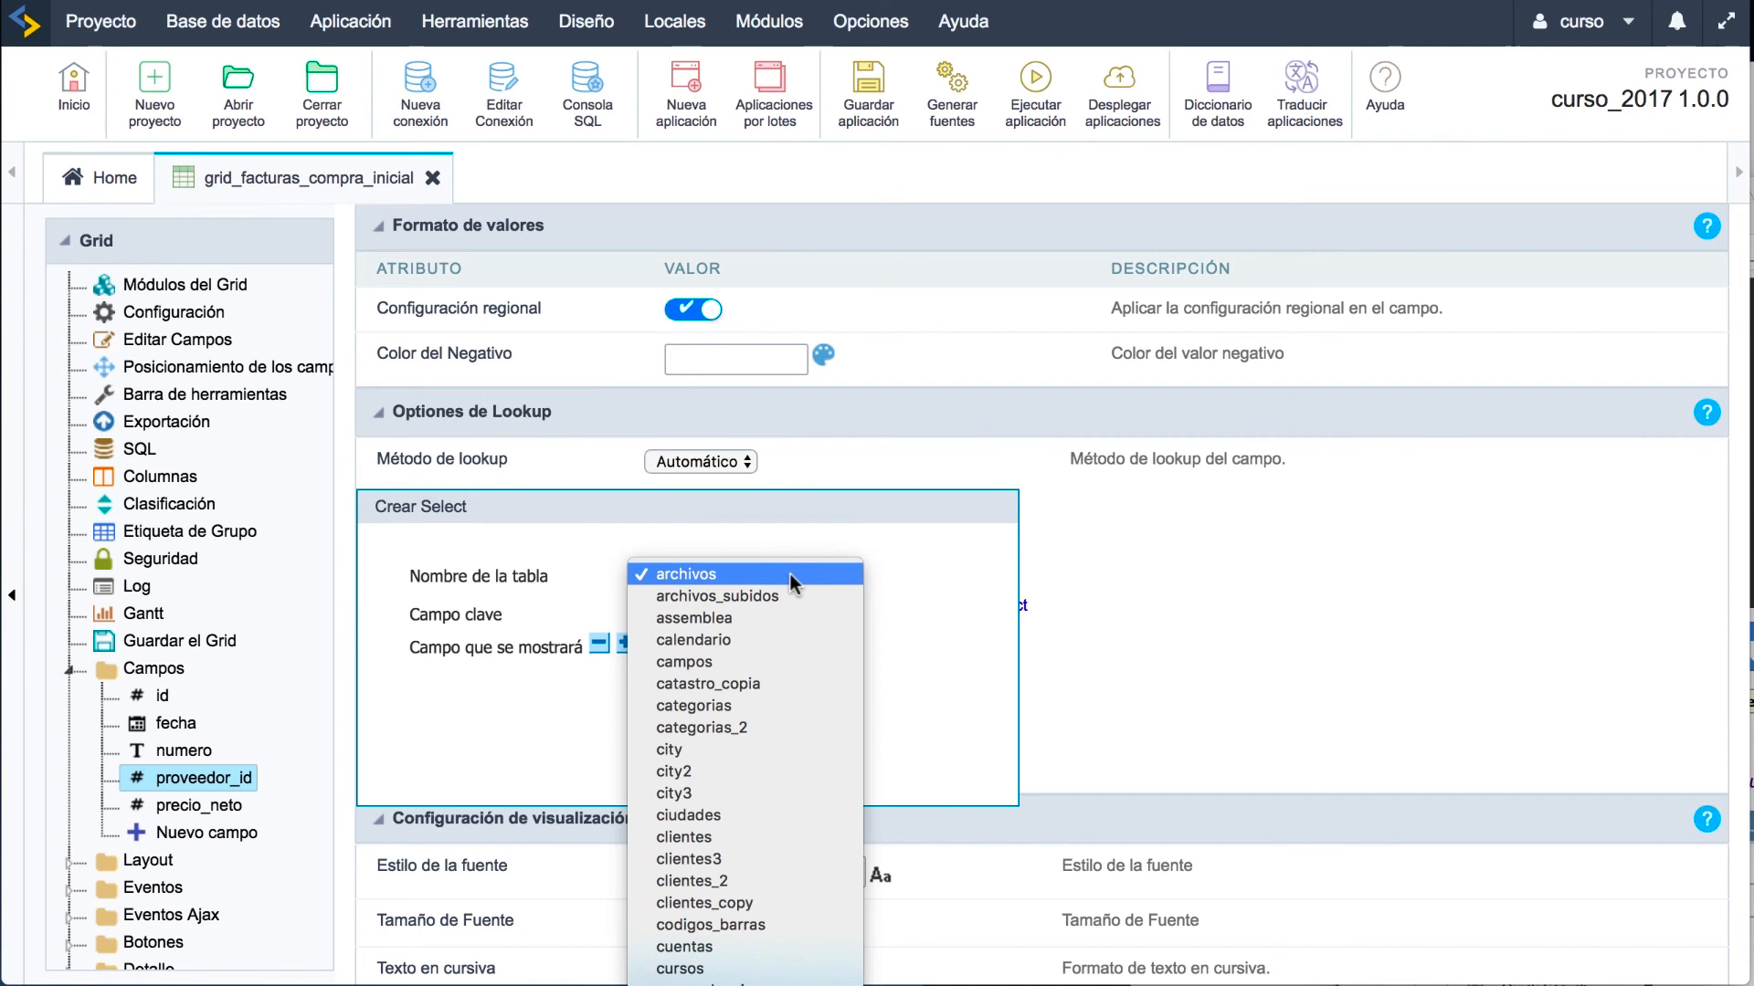
{"action": "scroll", "coordinate": [786, 595], "scroll_direction": "down", "scroll_amount": 5}
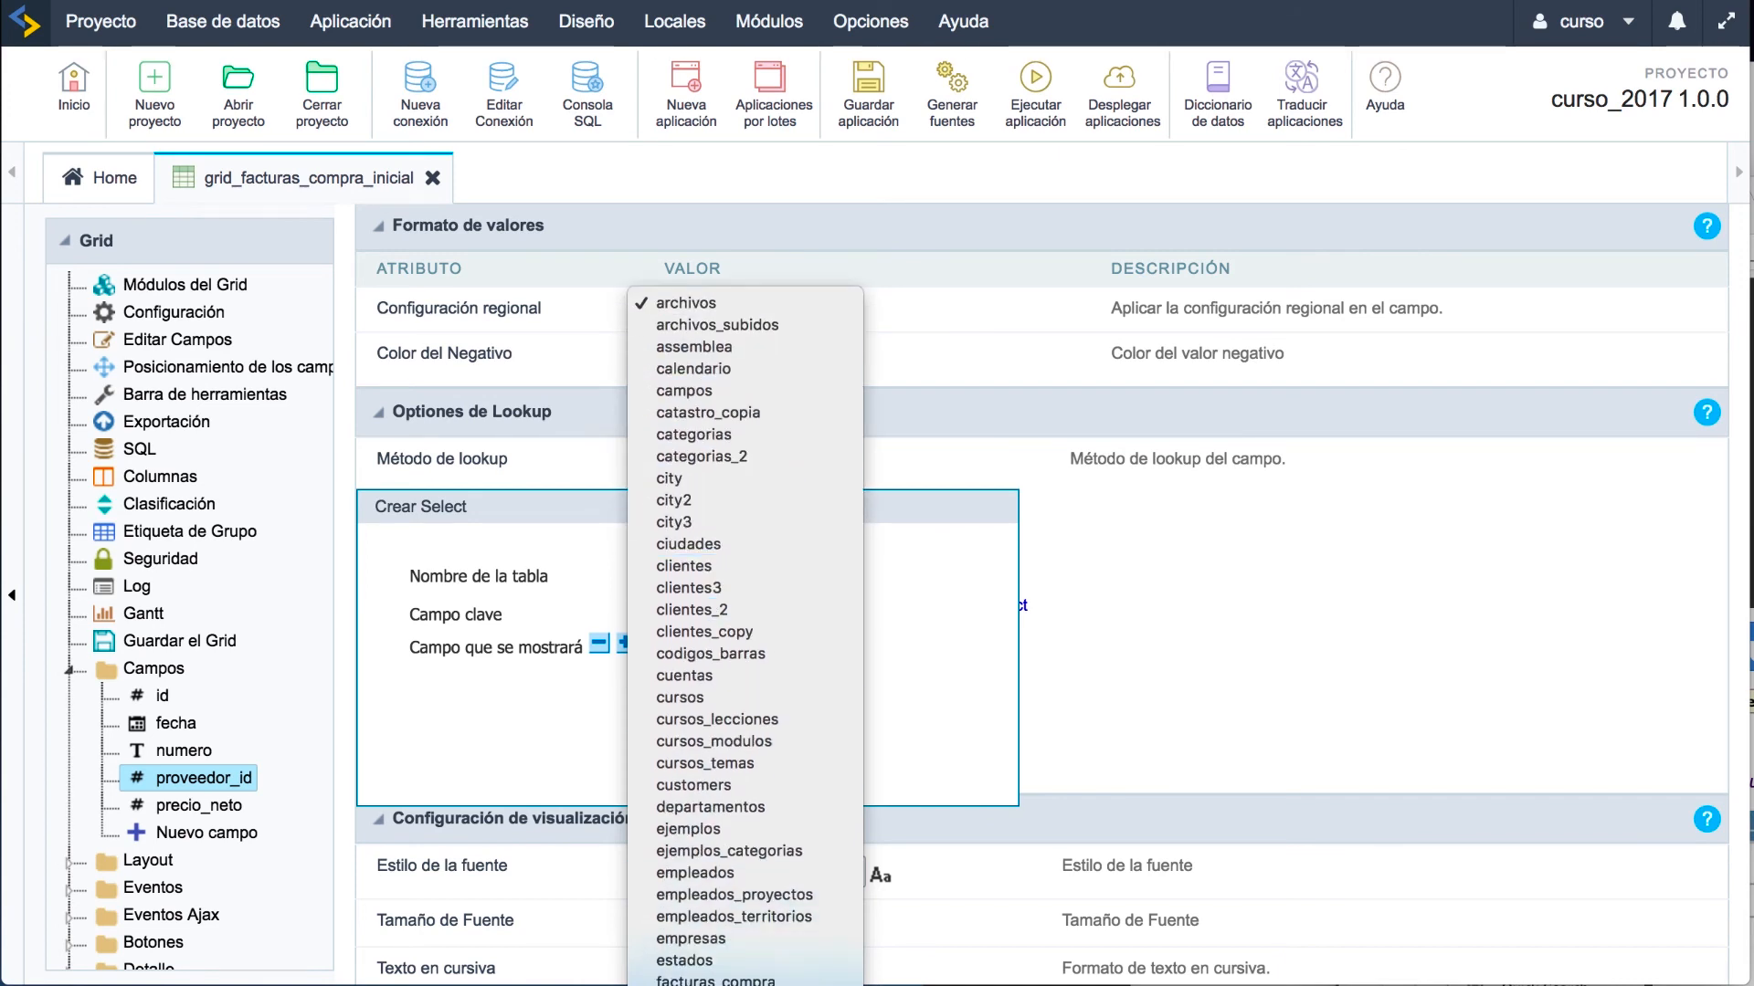
{"action": "left_click", "coordinate": [741, 985]}
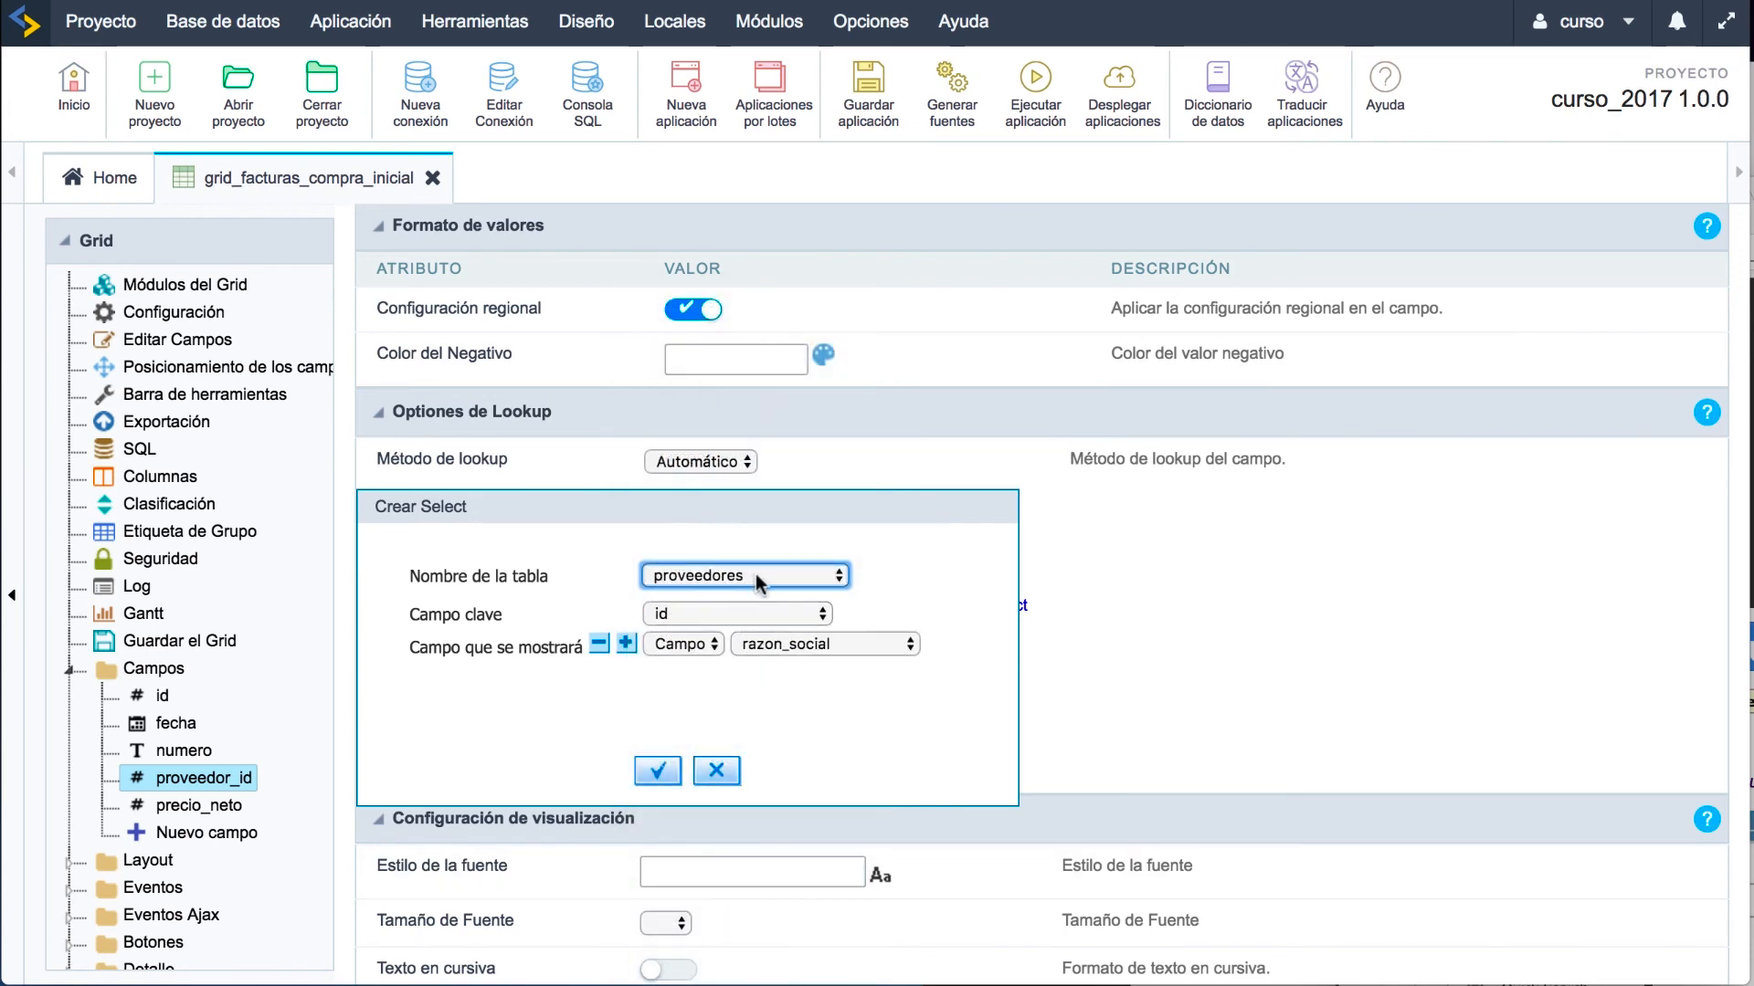
{"action": "left_click", "coordinate": [754, 575]}
{"action": "left_click", "coordinate": [755, 573]}
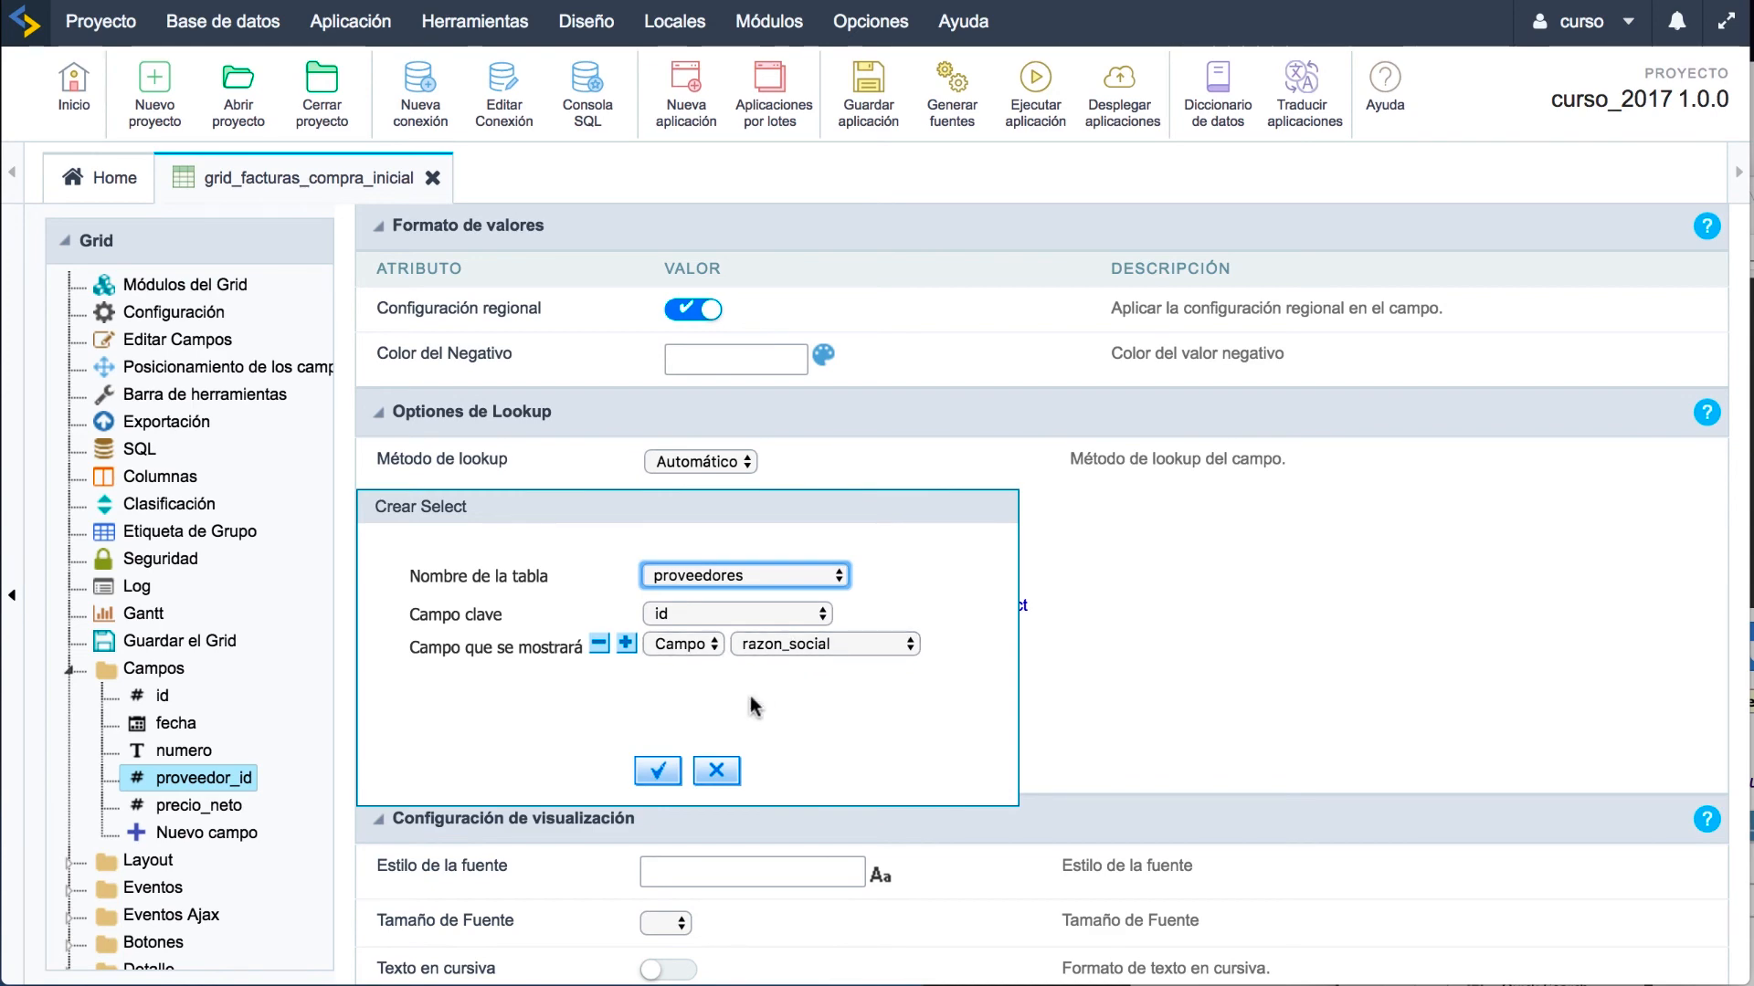
{"action": "left_click", "coordinate": [660, 773]}
Step: Set the horizontal alignment of proveedor_id and of its title to Izquierdo, and run the application
{"action": "scroll", "coordinate": [1060, 703], "scroll_direction": "down", "scroll_amount": 4}
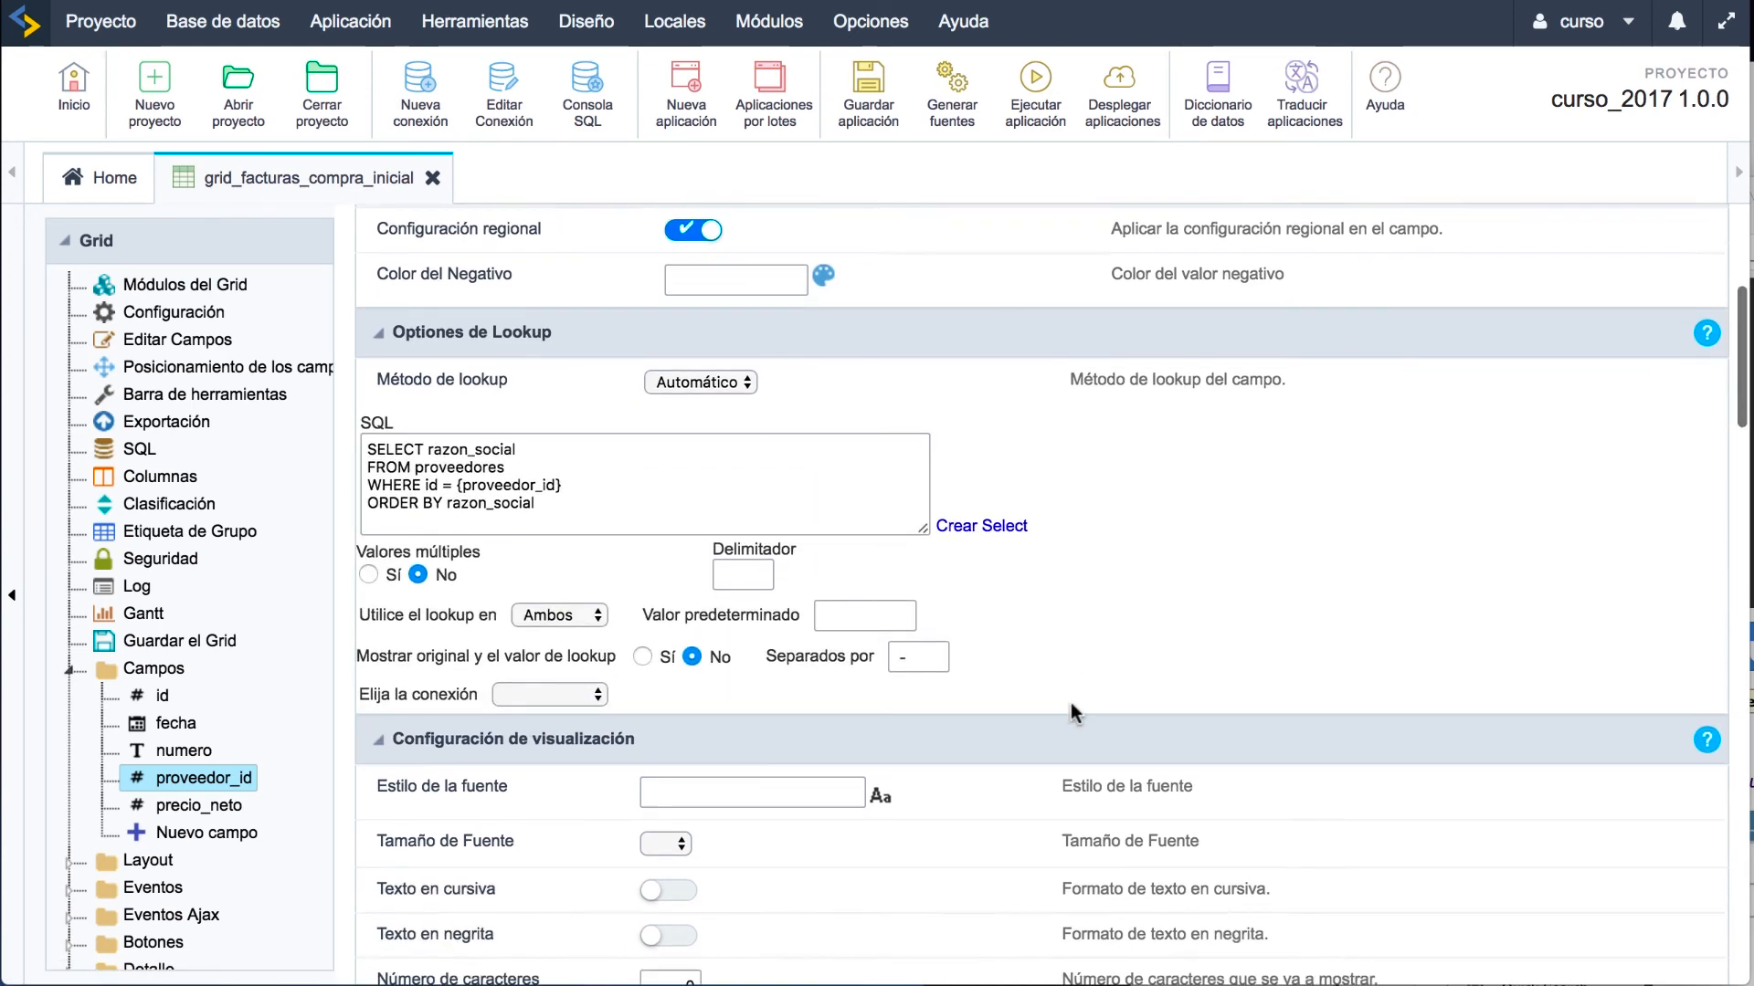
{"action": "scroll", "coordinate": [1074, 712], "scroll_direction": "down", "scroll_amount": 4}
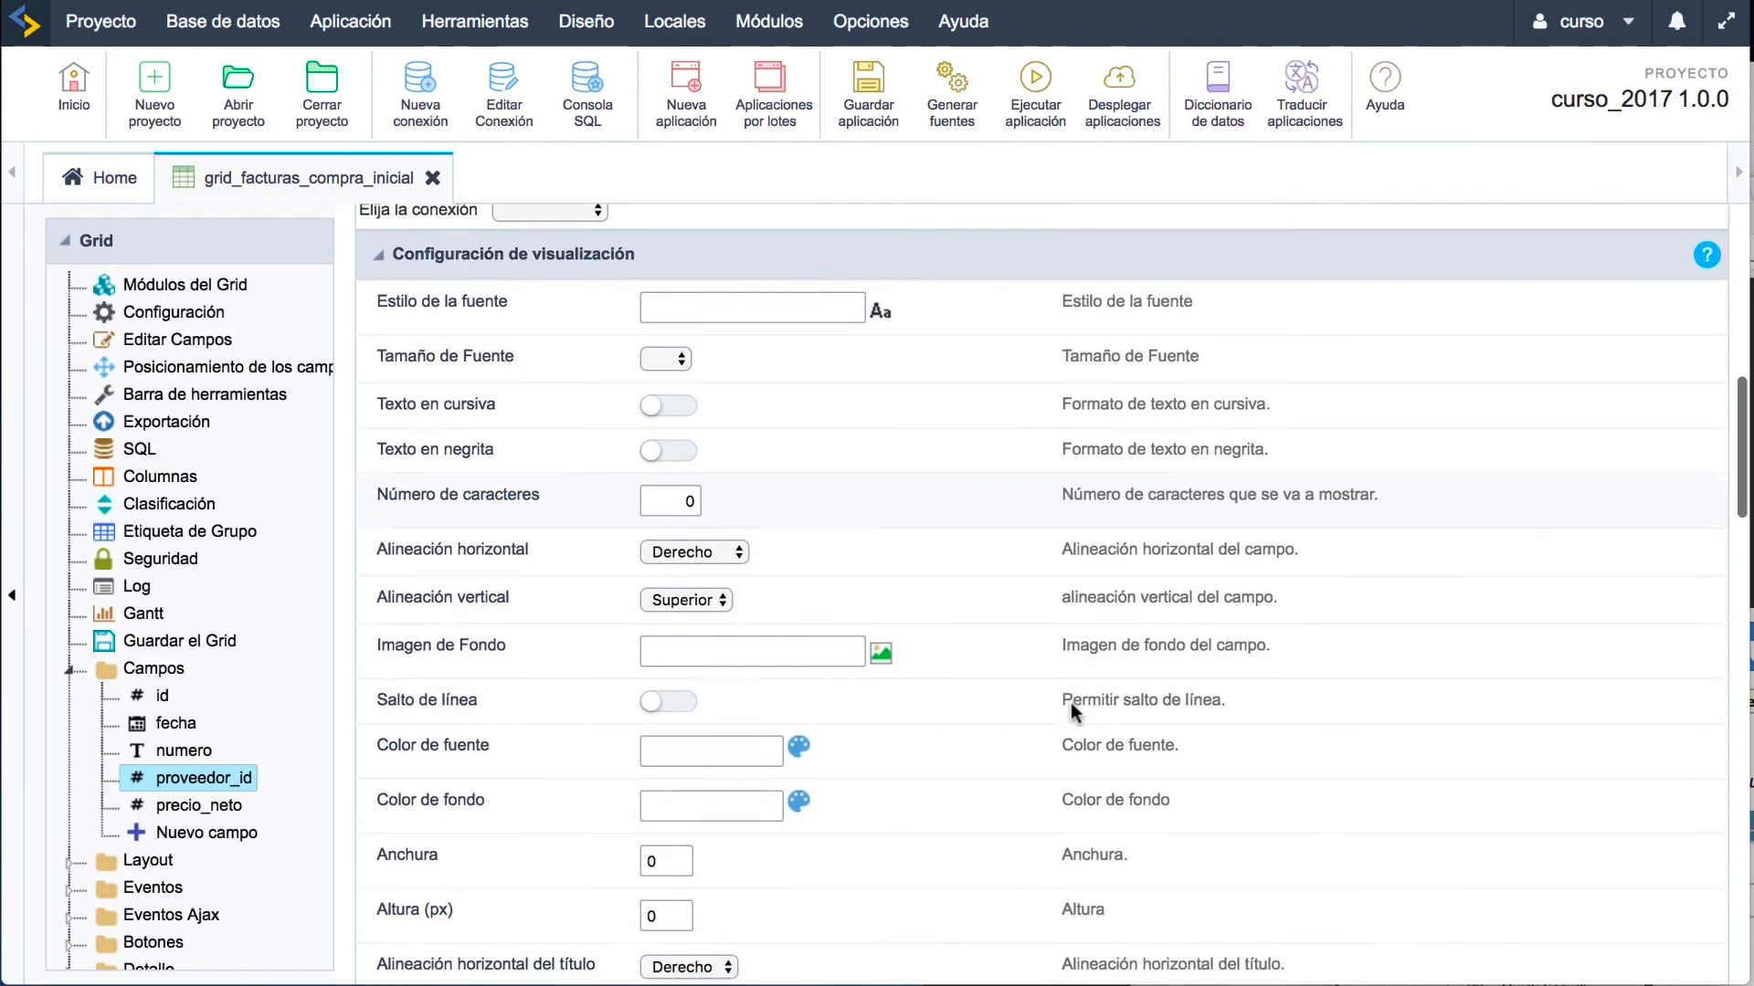
{"action": "scroll", "coordinate": [886, 589], "scroll_direction": "down", "scroll_amount": 1}
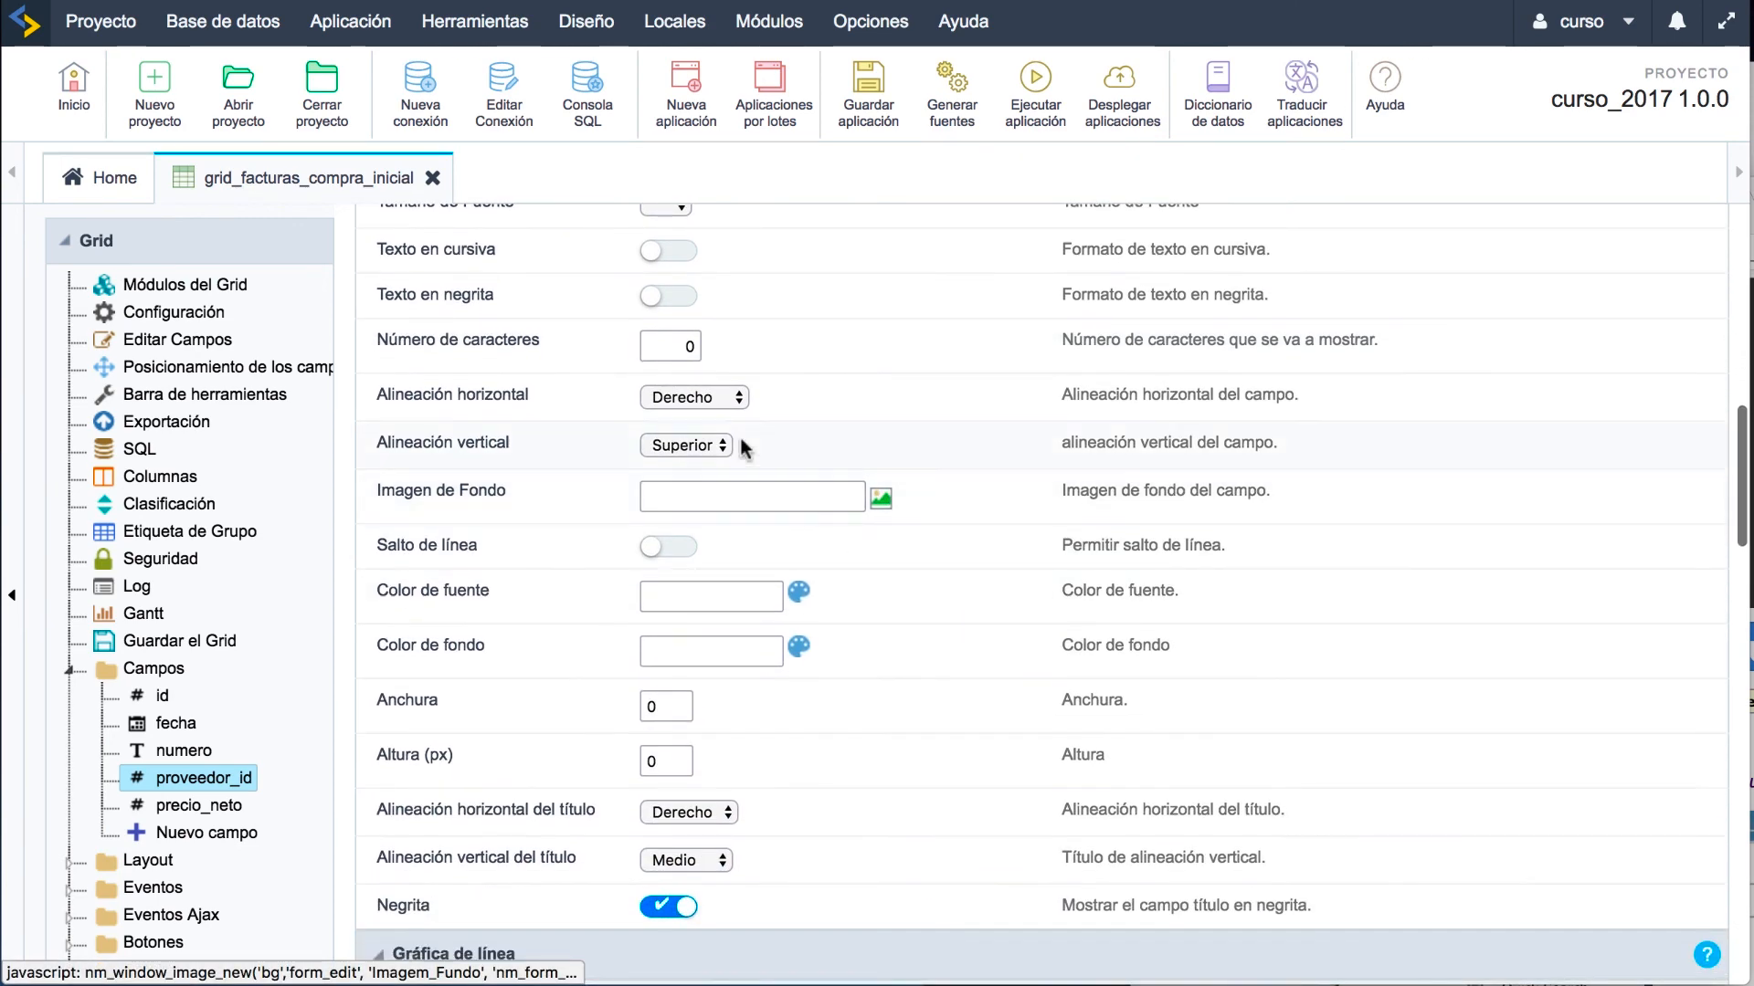
{"action": "left_click", "coordinate": [707, 400]}
{"action": "left_click", "coordinate": [690, 372]}
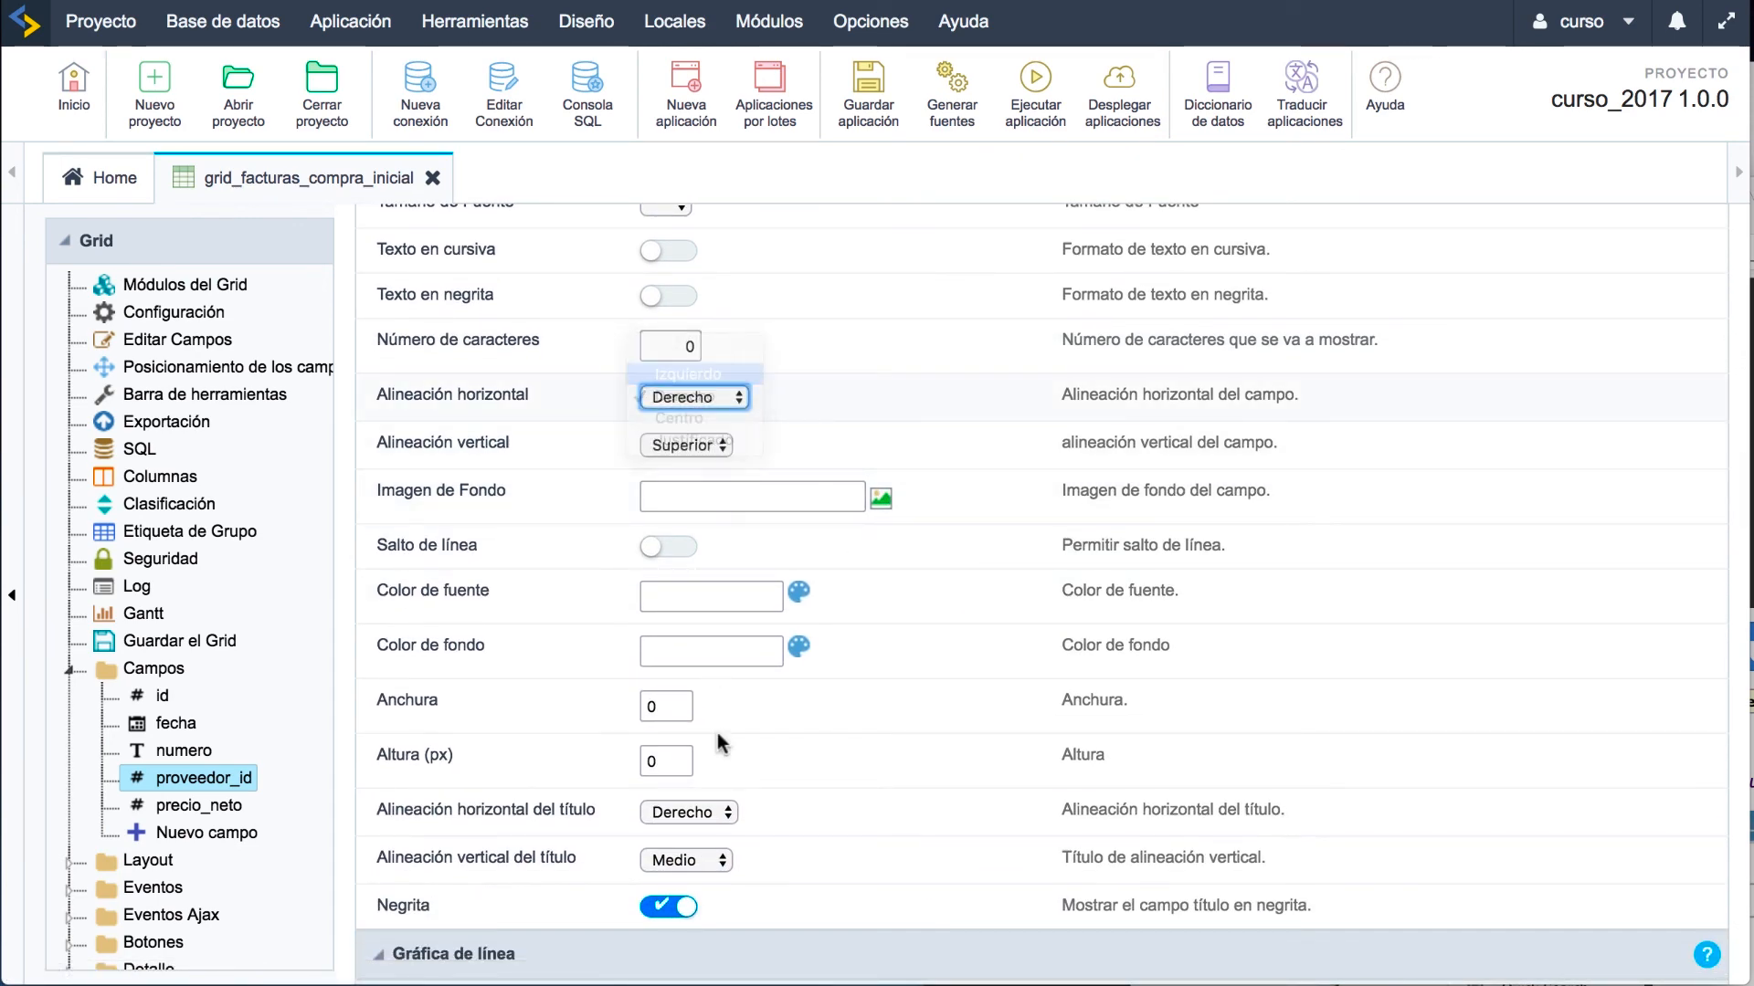
{"action": "left_click", "coordinate": [708, 812]}
{"action": "left_click", "coordinate": [692, 789]}
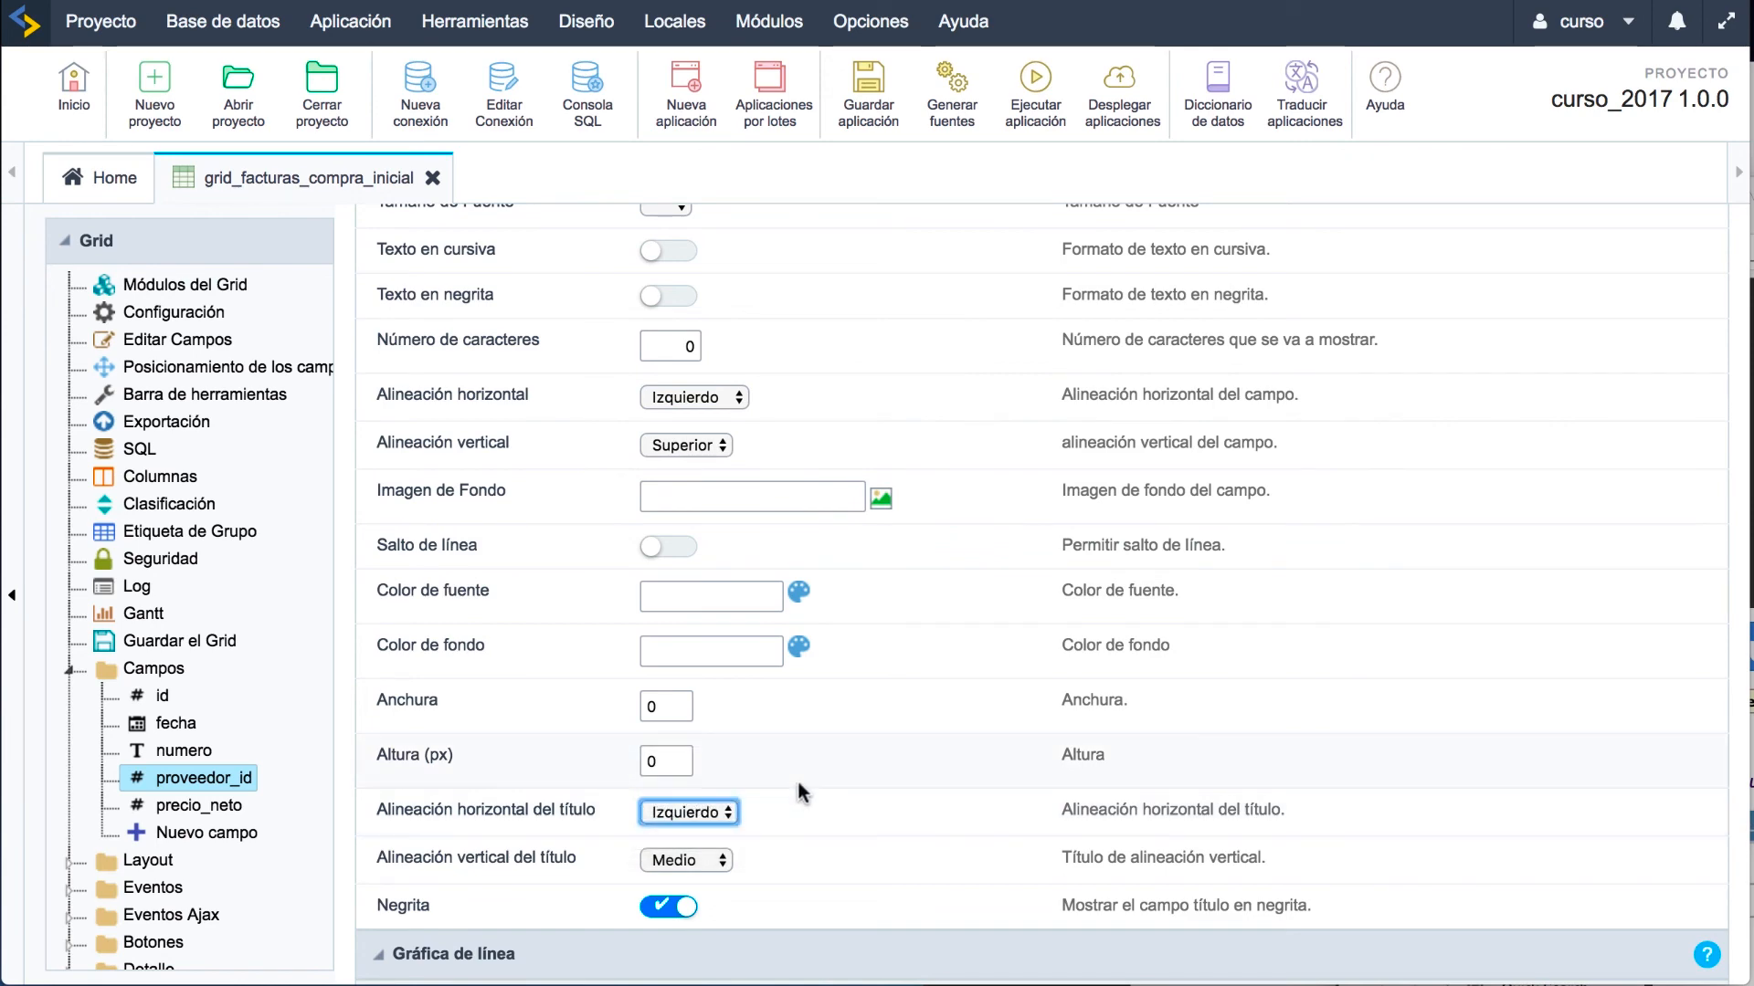
{"action": "left_click", "coordinate": [1038, 107]}
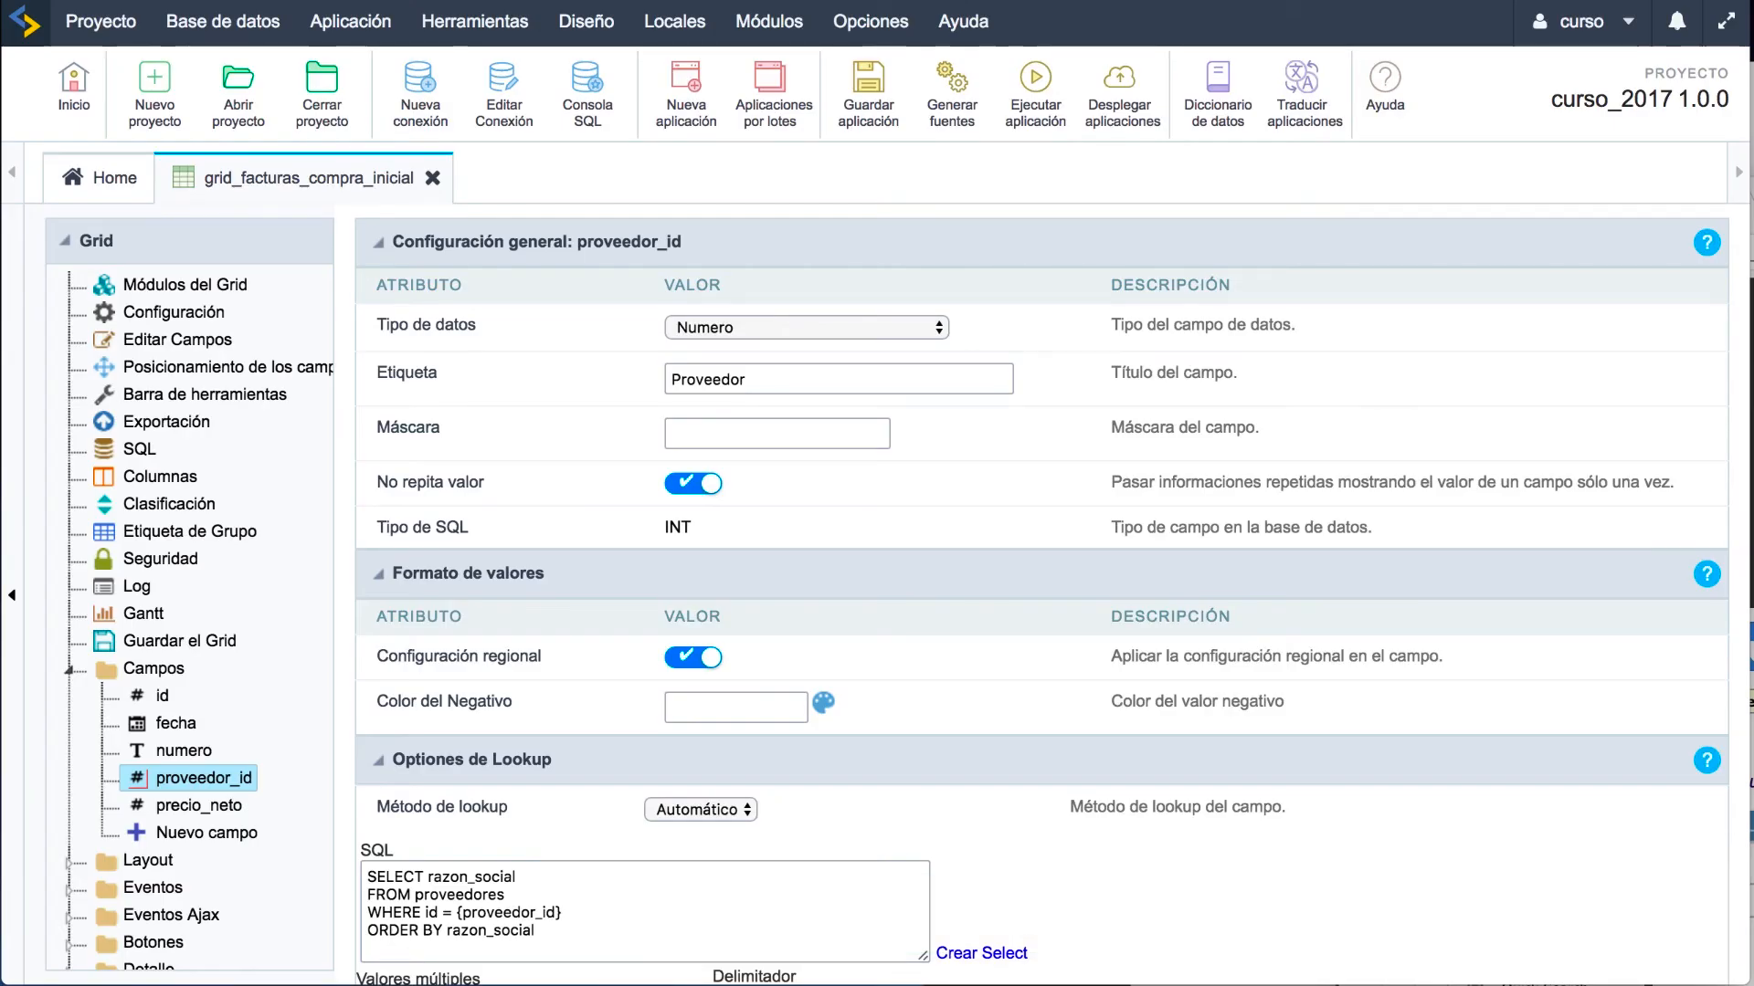
{"action": "left_click", "coordinate": [350, 21]}
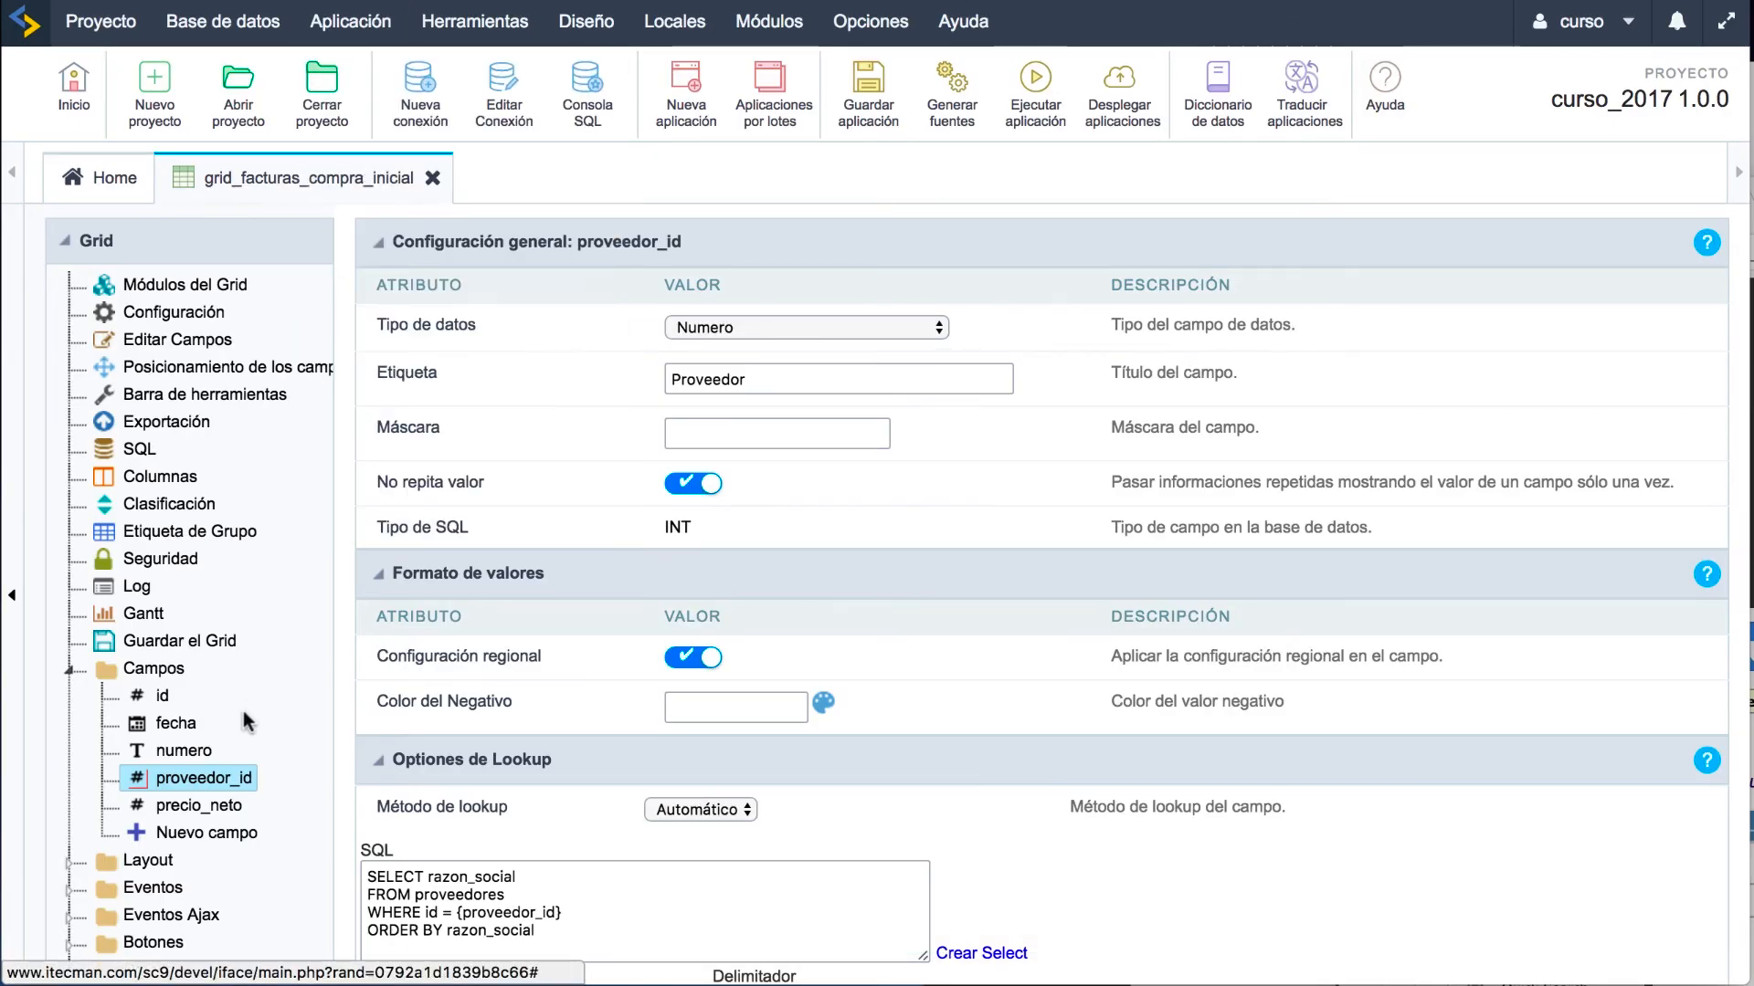
Step: Change the data type of the precio_neto field to Moneda and enable its monetary format
{"action": "left_click", "coordinate": [213, 808]}
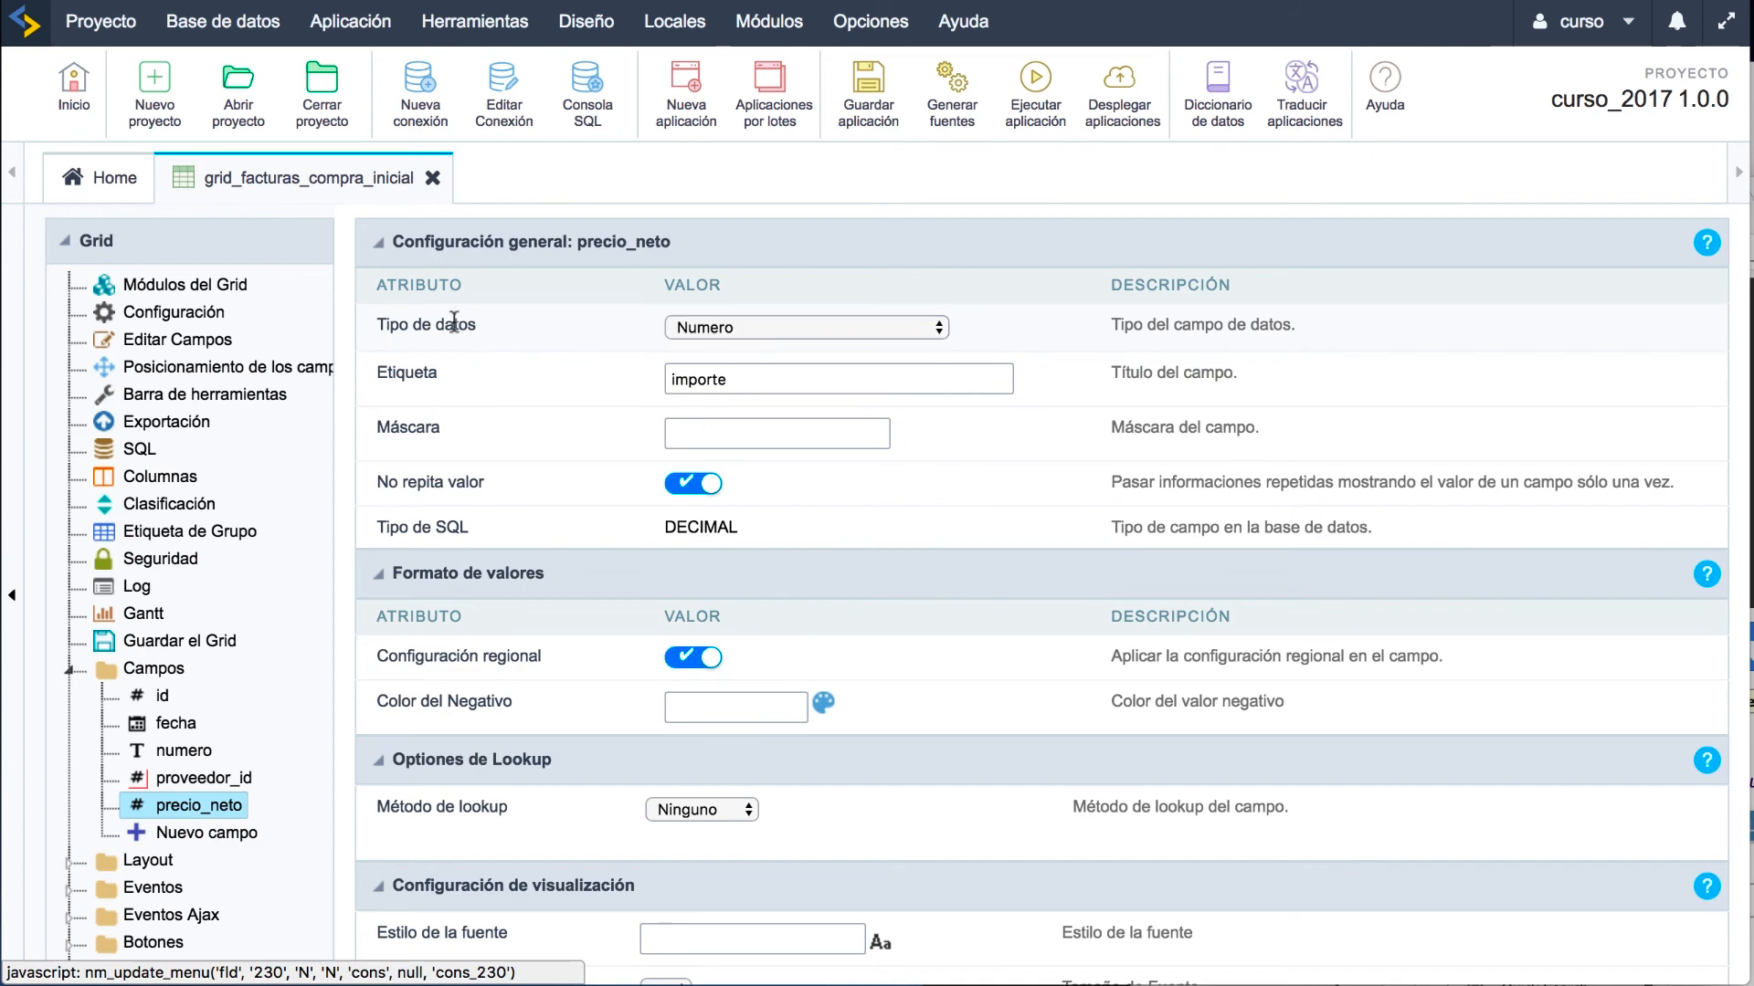
{"action": "left_click", "coordinate": [771, 325]}
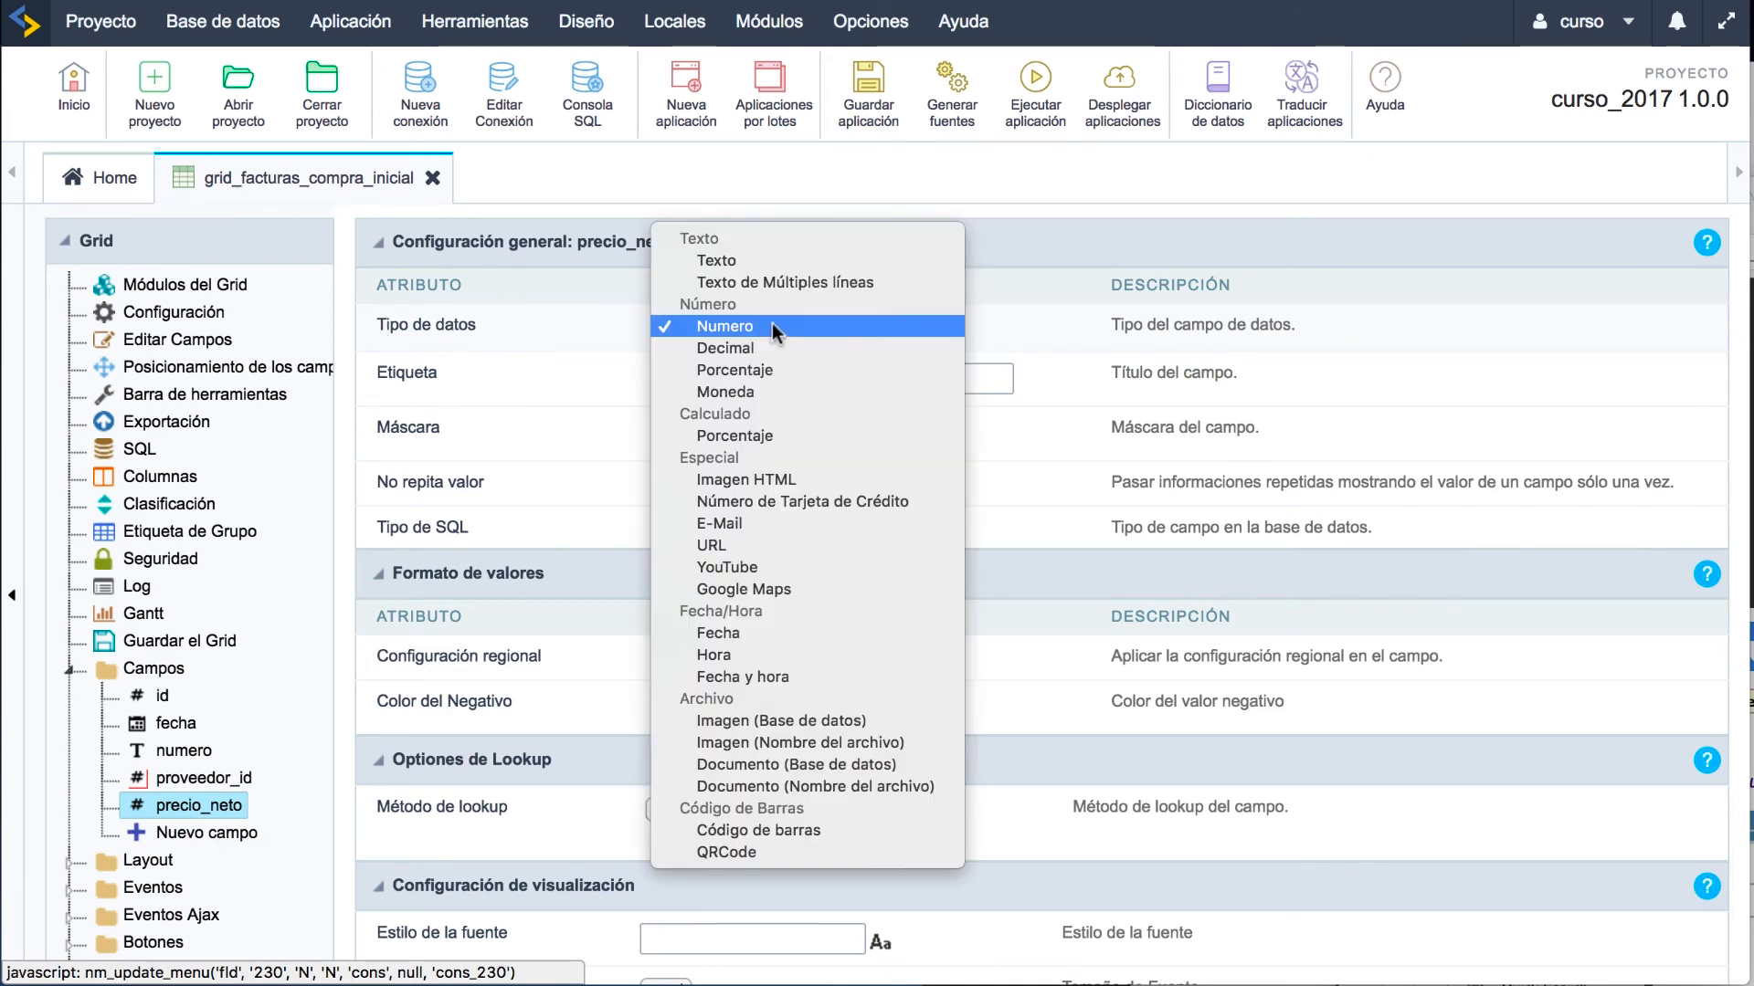
{"action": "left_click", "coordinate": [754, 391]}
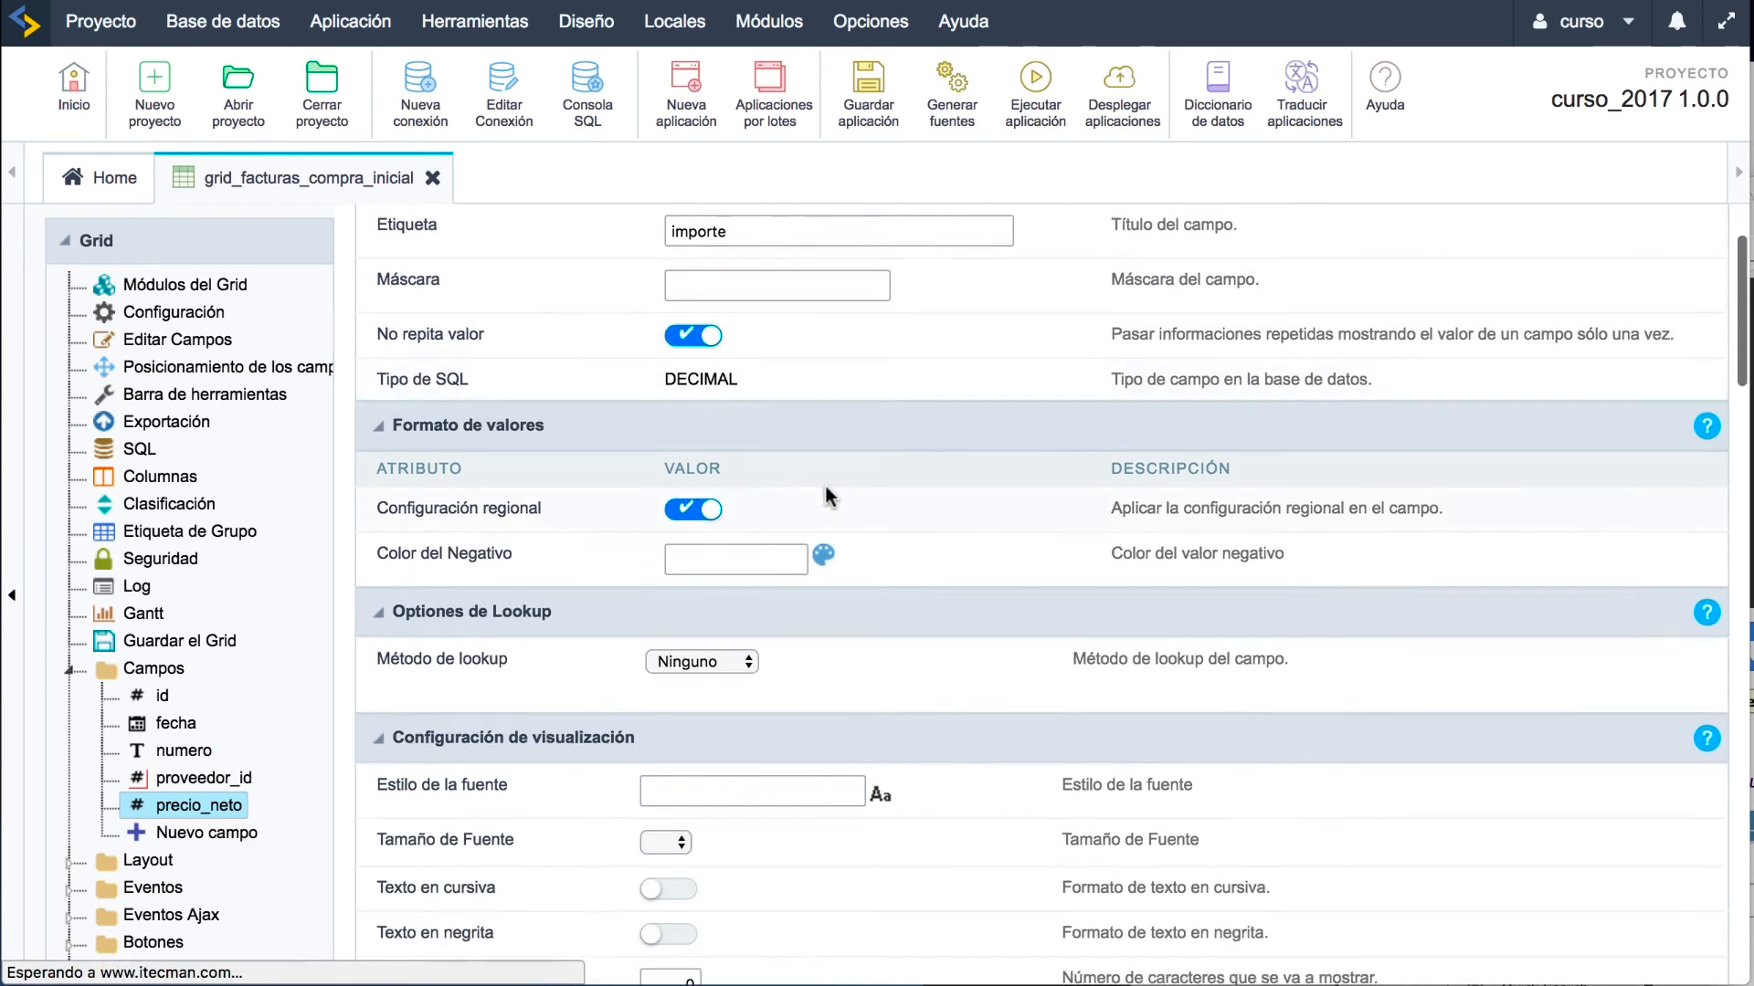
{"action": "scroll", "coordinate": [594, 709], "scroll_direction": "down", "scroll_amount": 3}
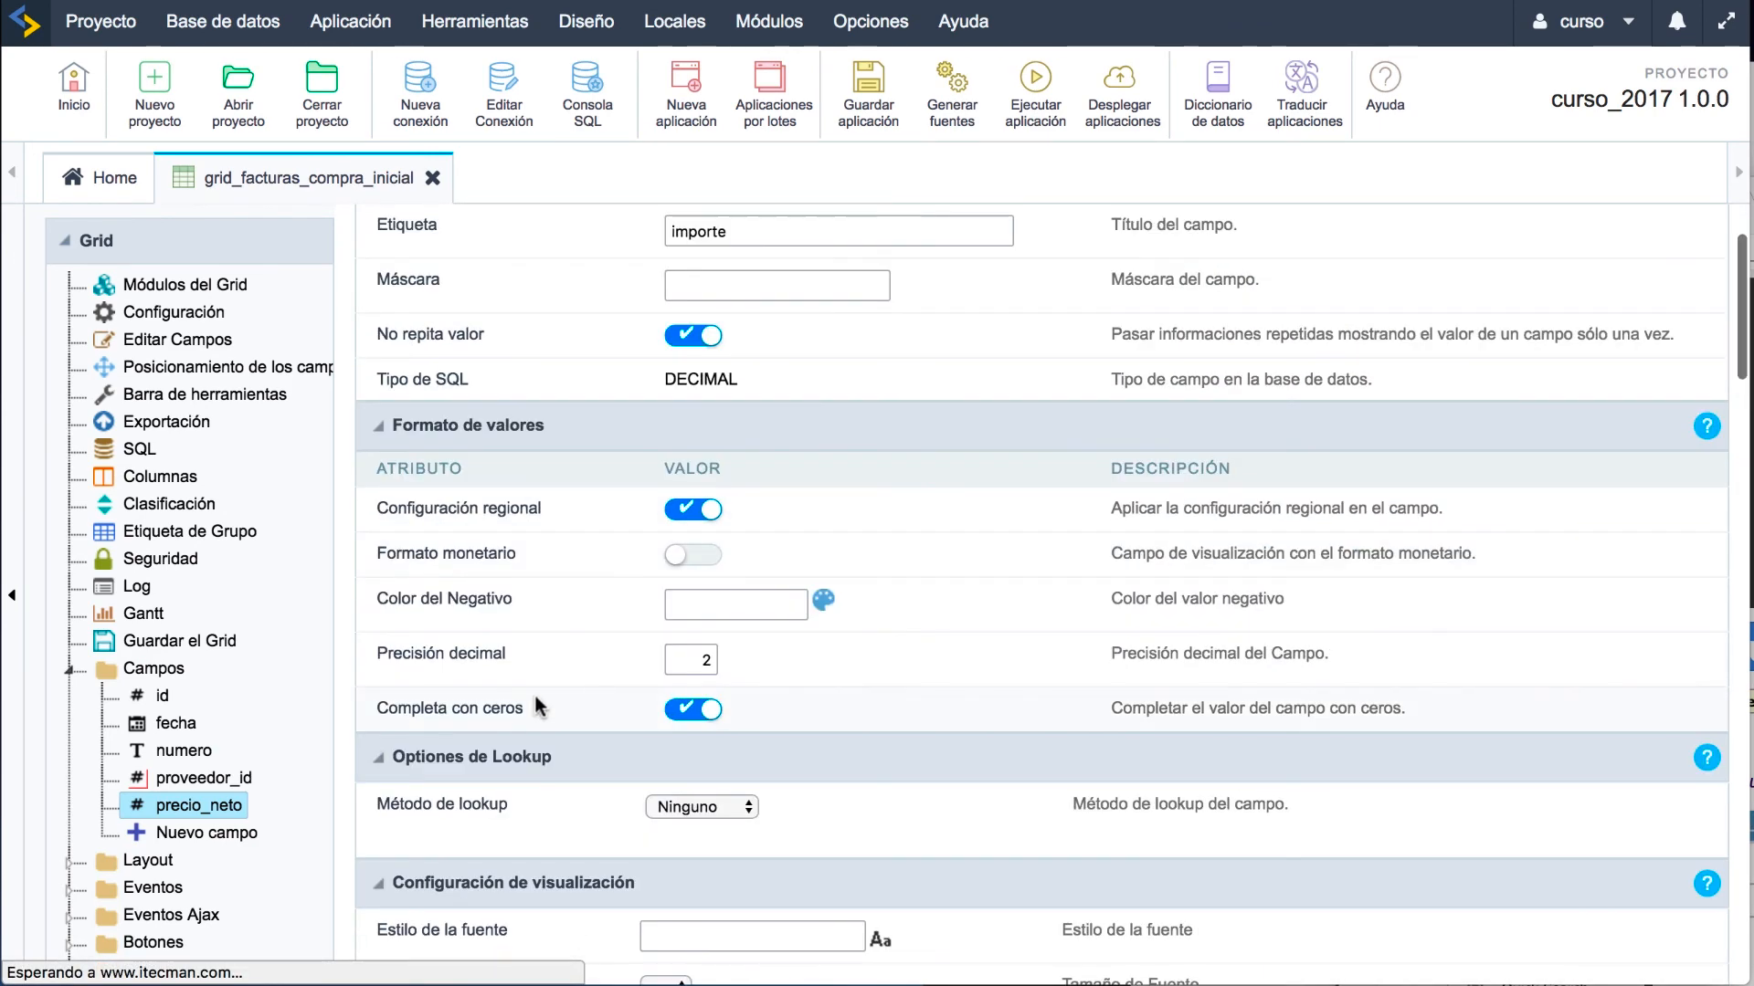
{"action": "left_click", "coordinate": [708, 555]}
{"action": "left_click", "coordinate": [710, 658]}
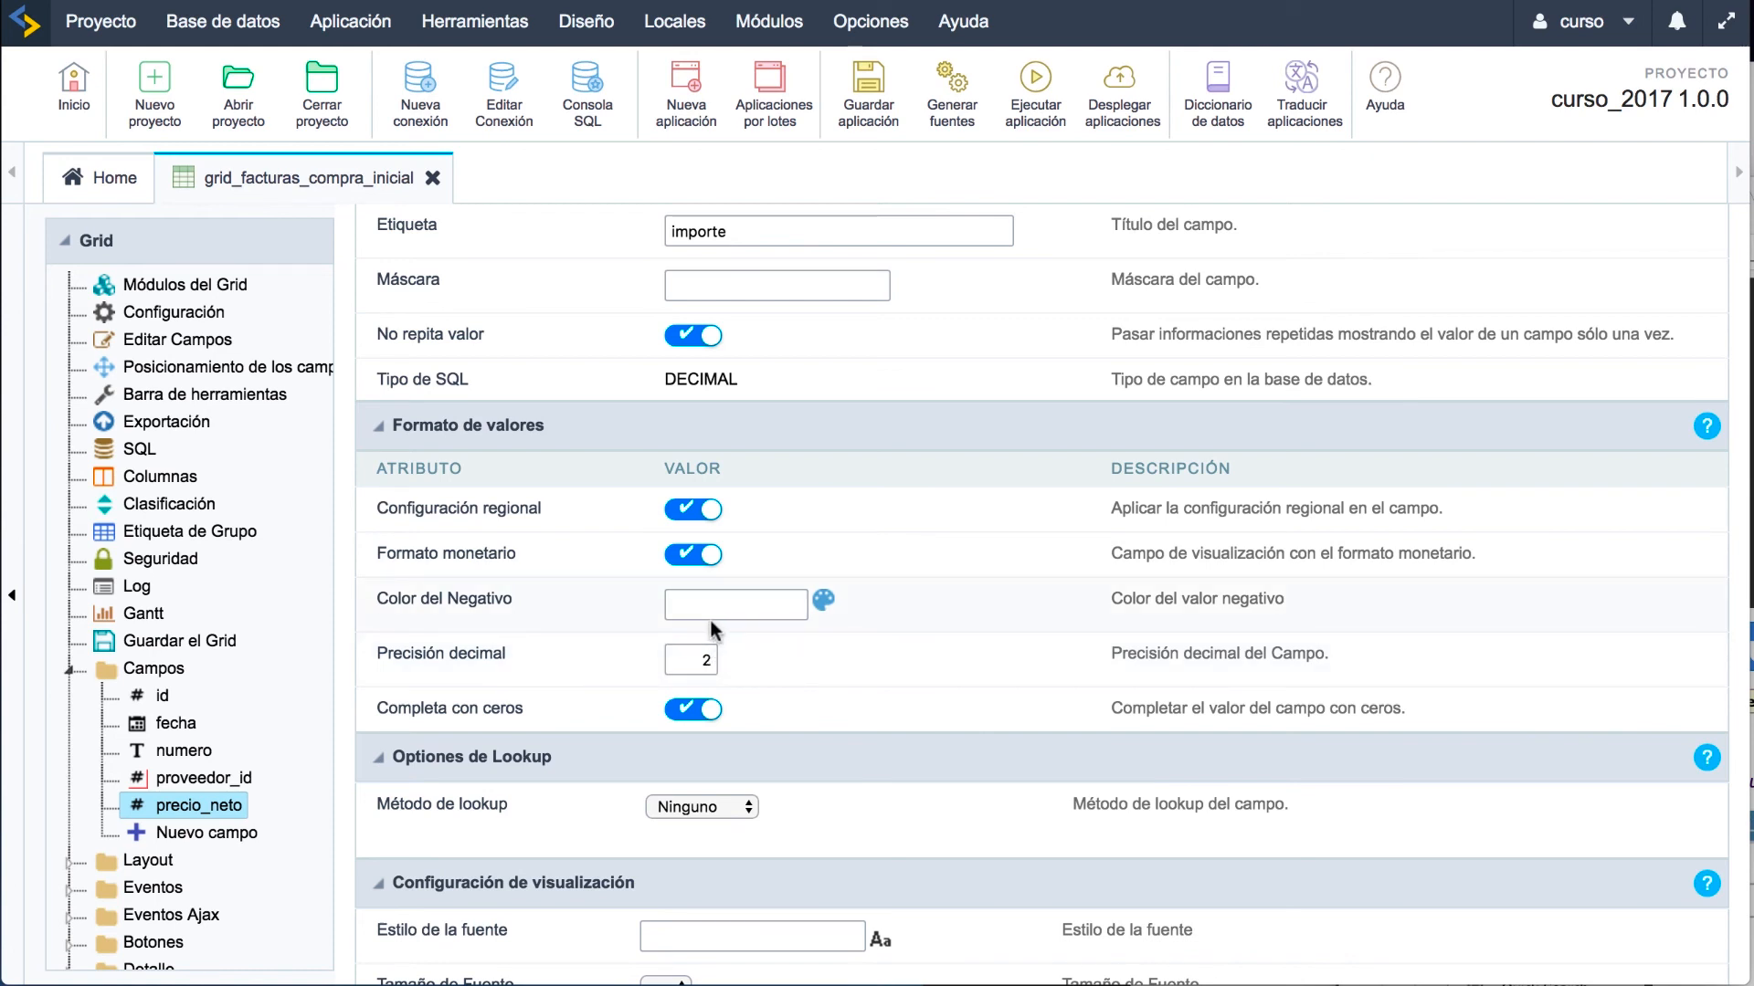
{"action": "left_click", "coordinate": [694, 659]}
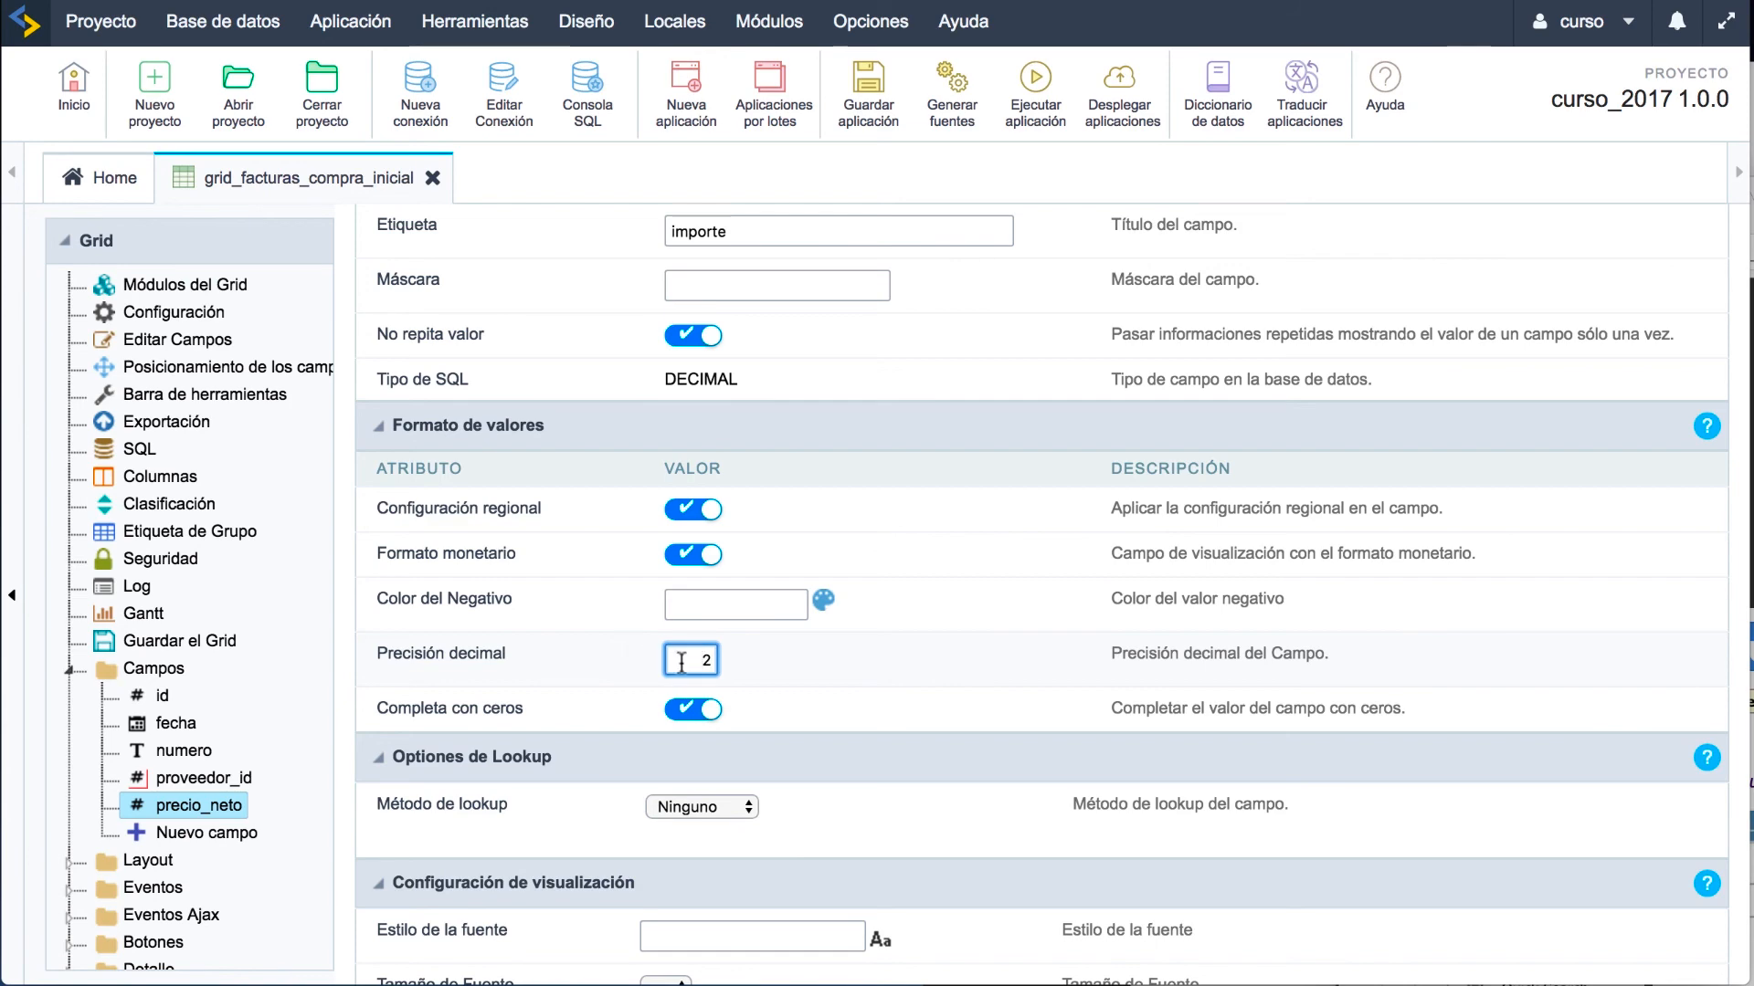
Step: Set the negative value color of precio_neto to #CC0000 from the web safe palette, and run the application
{"action": "left_click", "coordinate": [825, 602]}
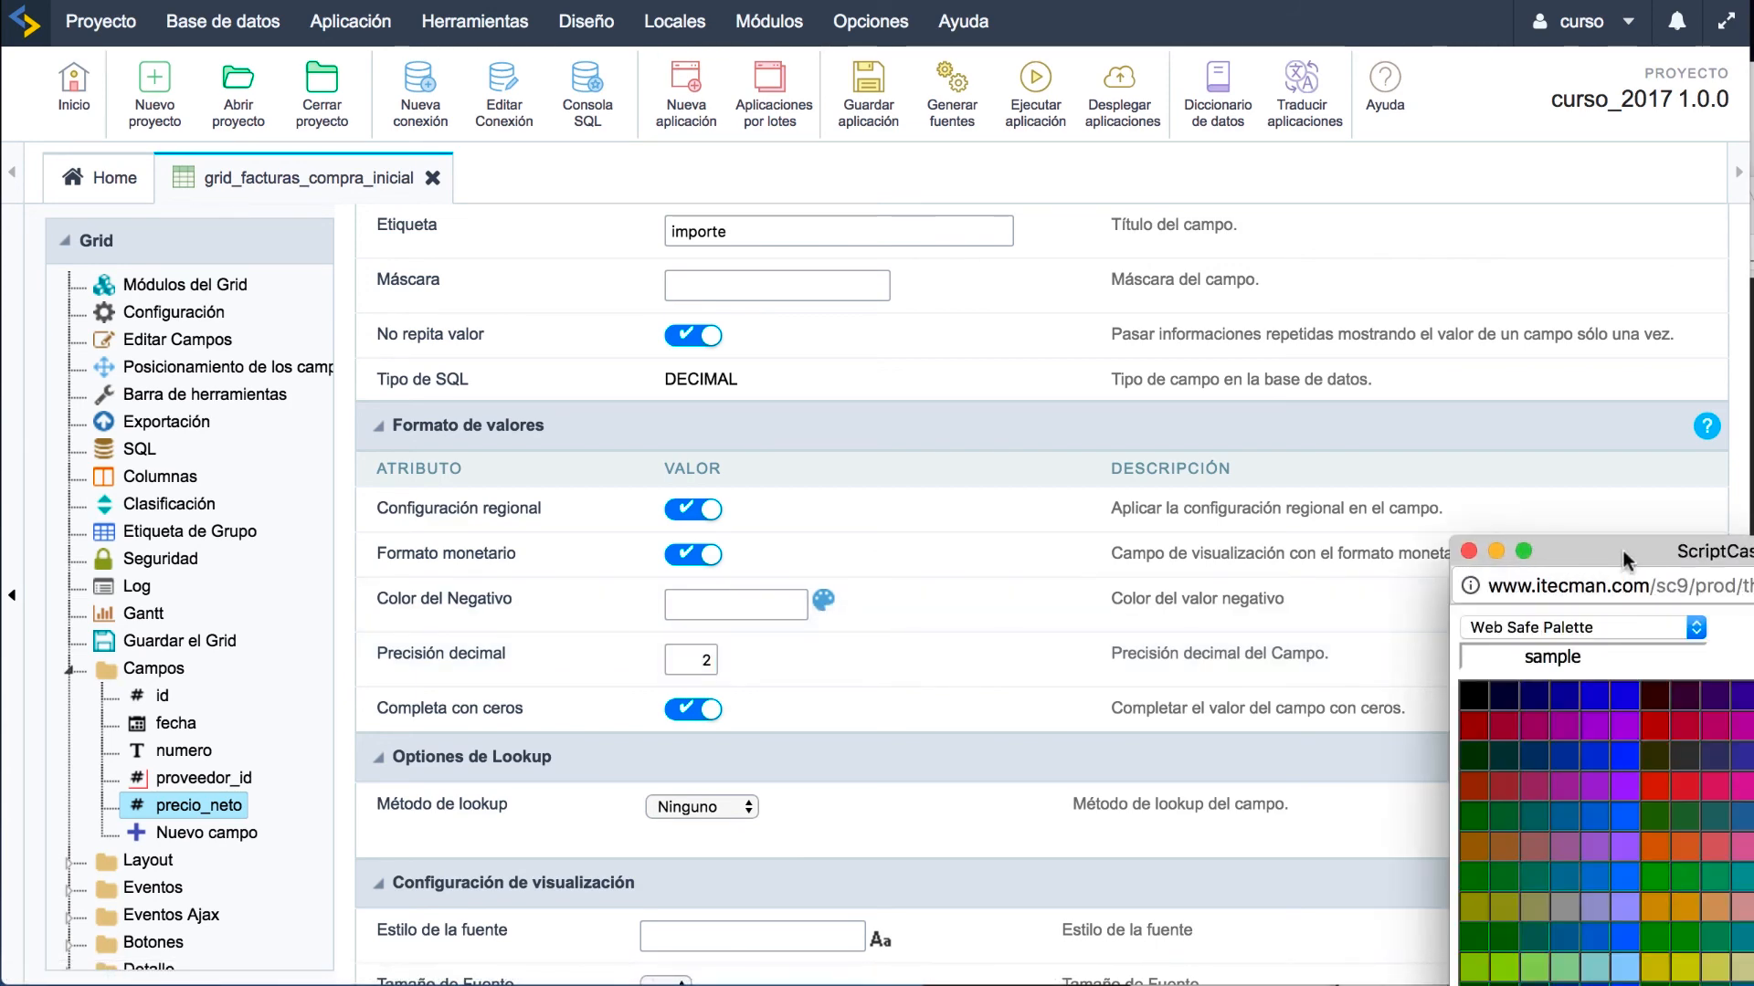
{"action": "left_click_drag", "start_coordinate": [1624, 559], "coordinate": [1279, 222]}
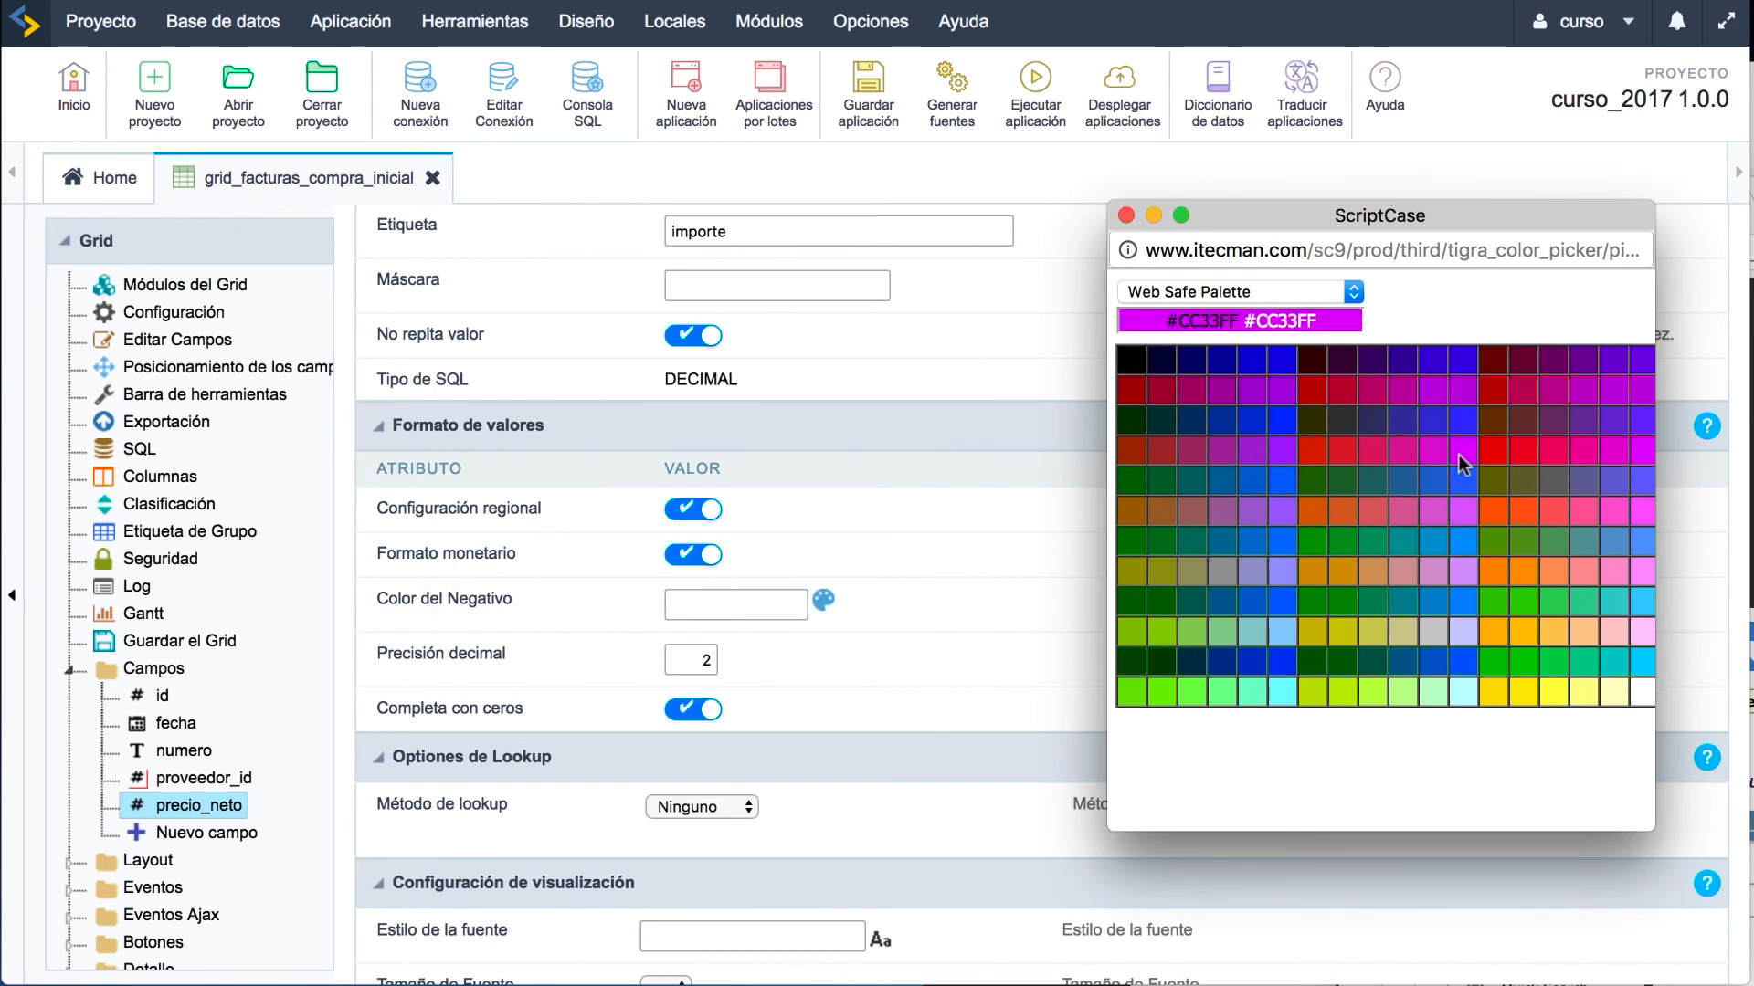
{"action": "left_click", "coordinate": [1318, 392]}
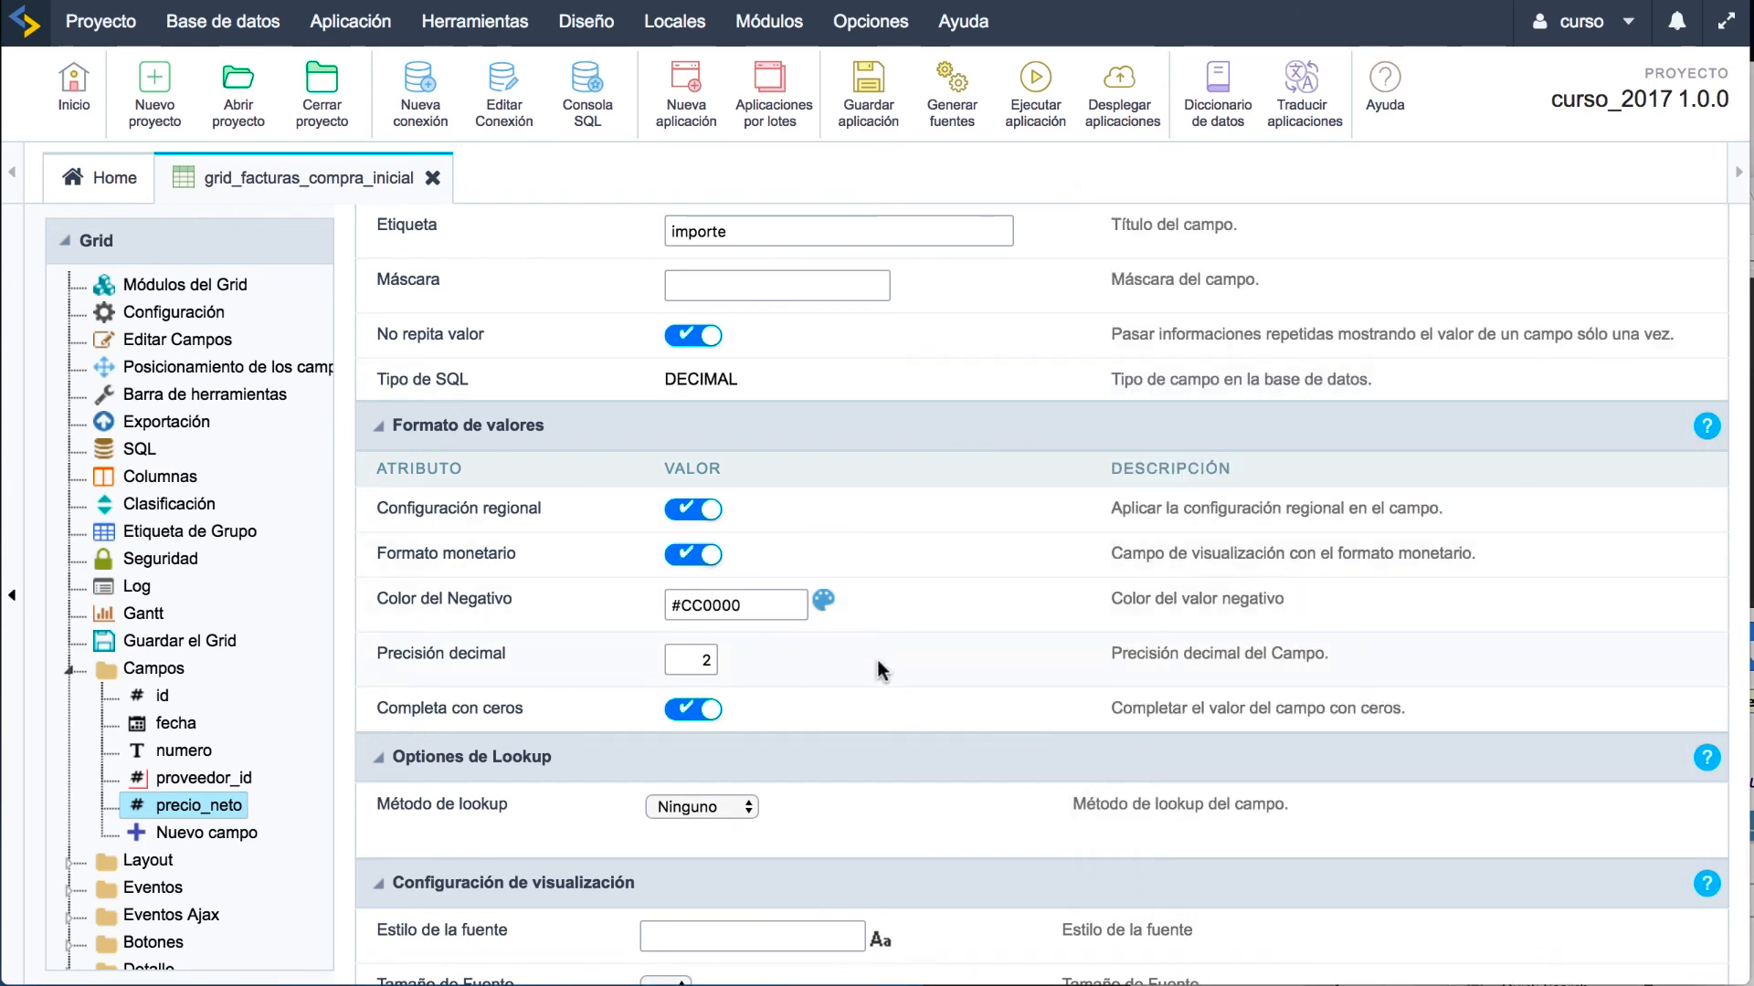
{"action": "left_click", "coordinate": [1036, 109]}
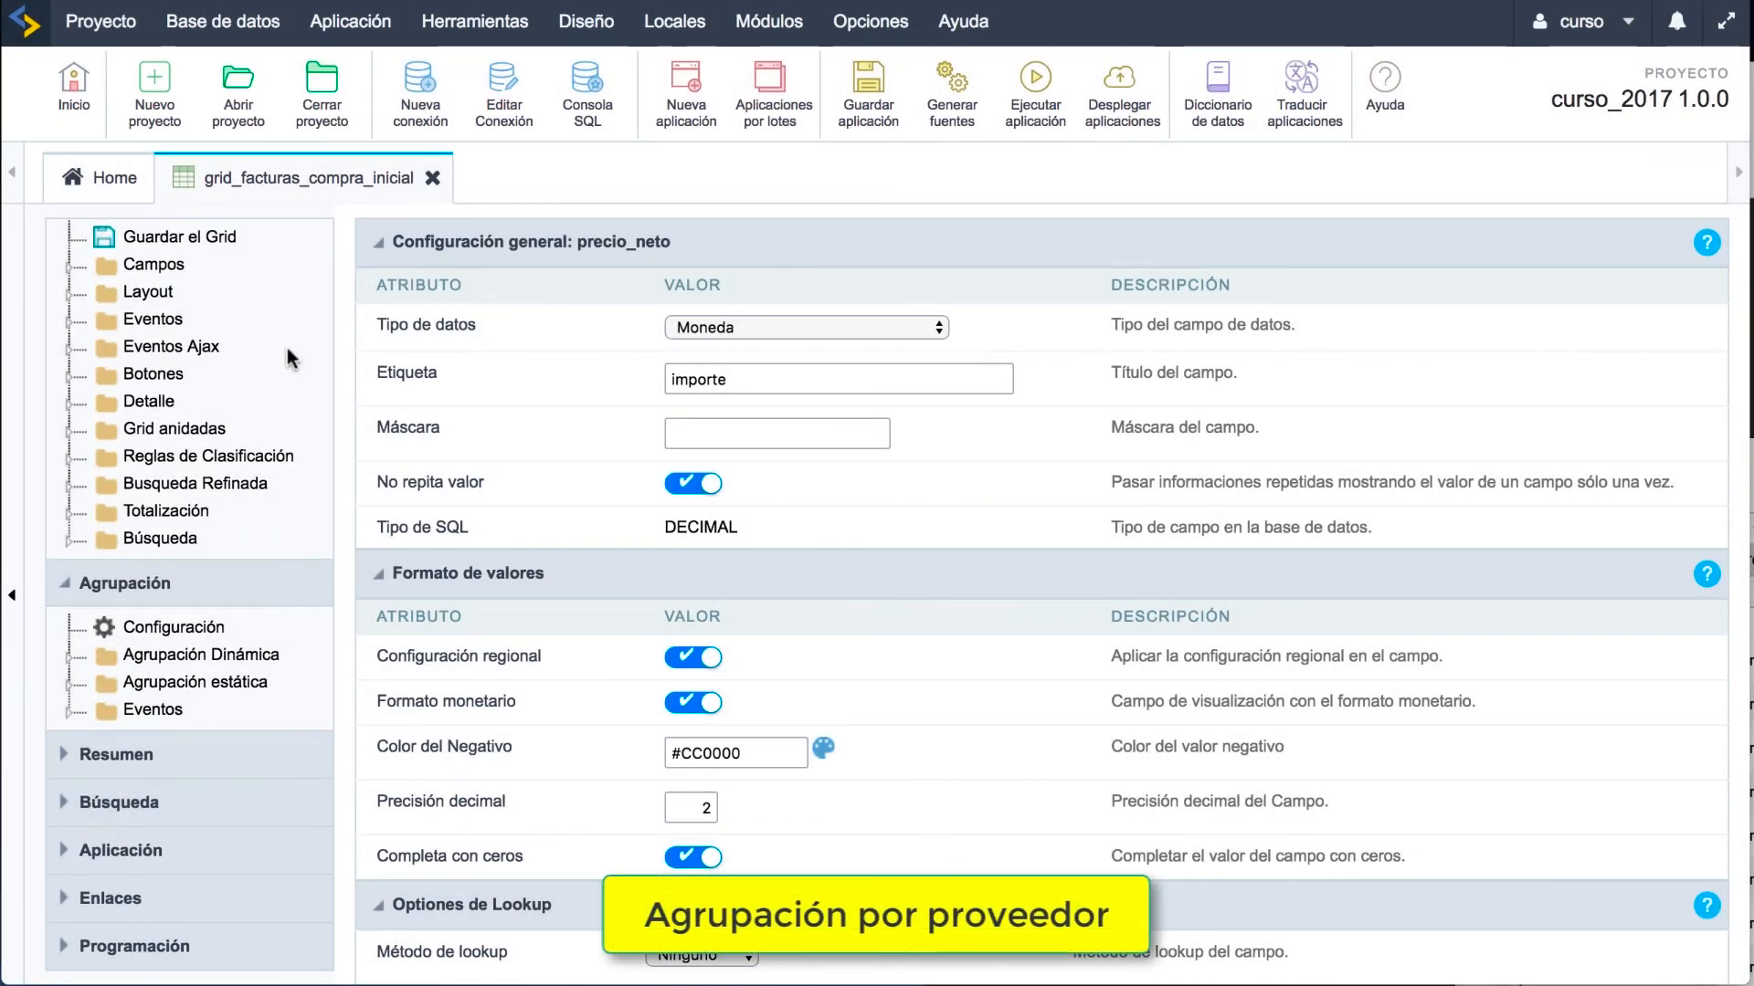
Step: Start a new static grouping in the grid's Agrupación settings
{"action": "scroll", "coordinate": [201, 311], "scroll_direction": "up", "scroll_amount": 5}
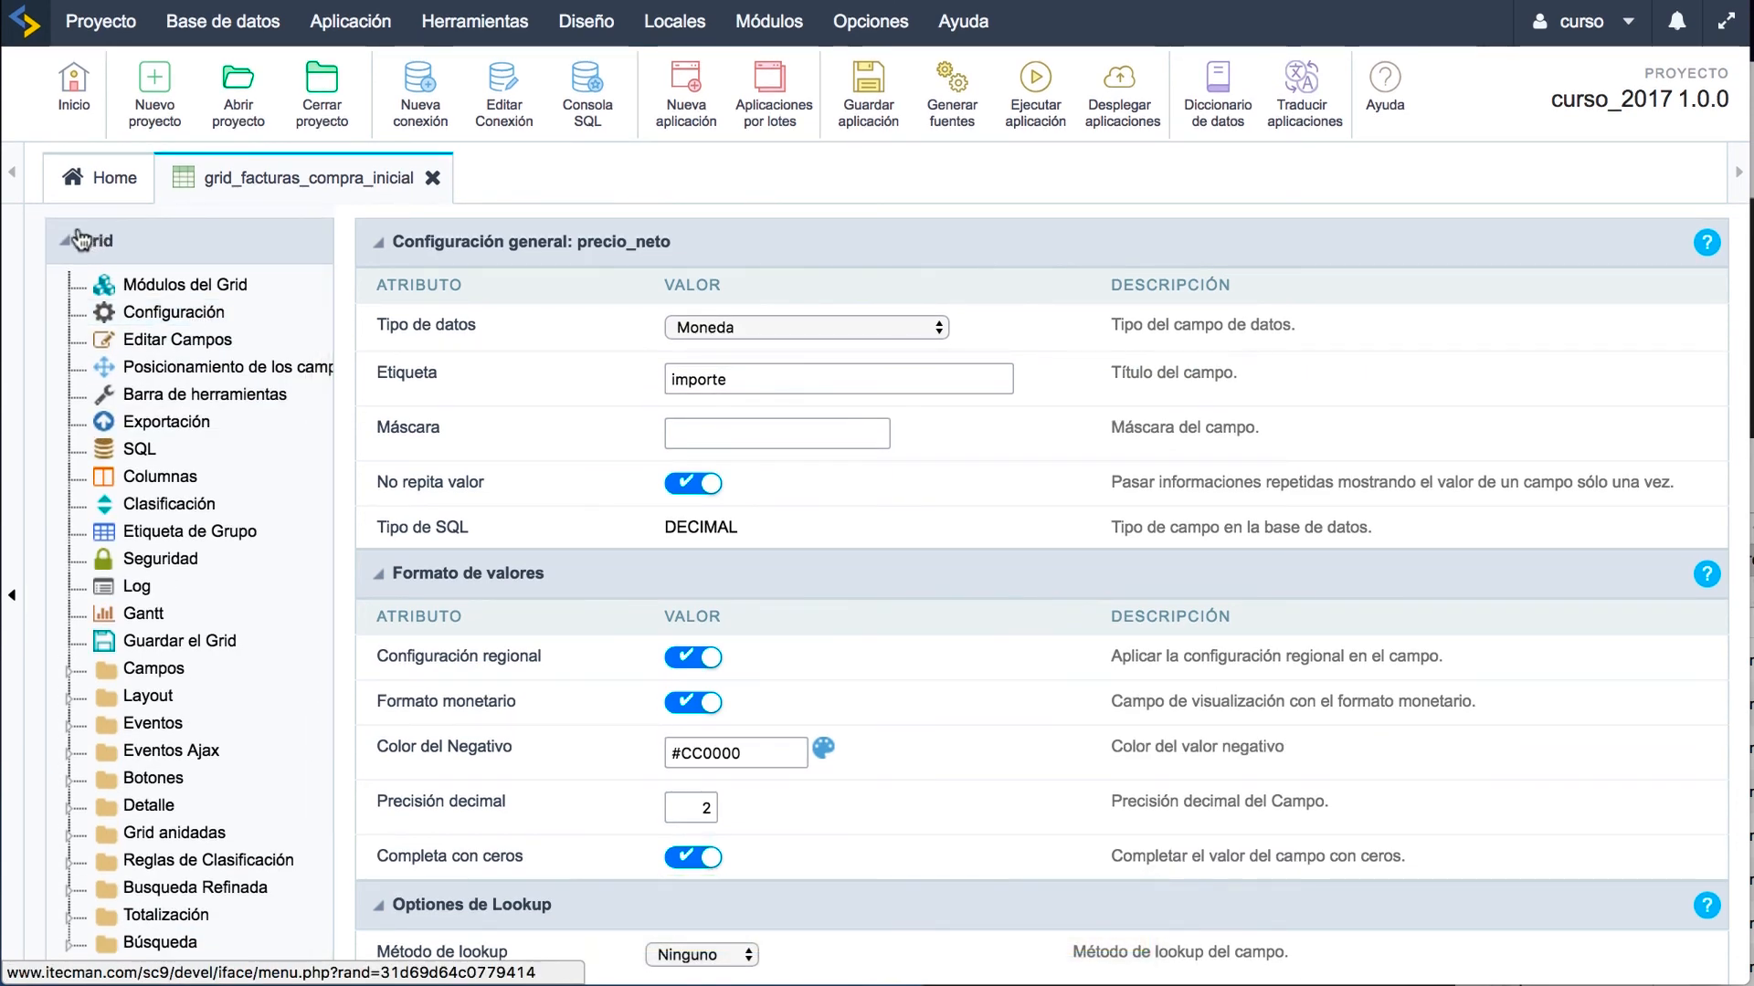
{"action": "left_click", "coordinate": [64, 245]}
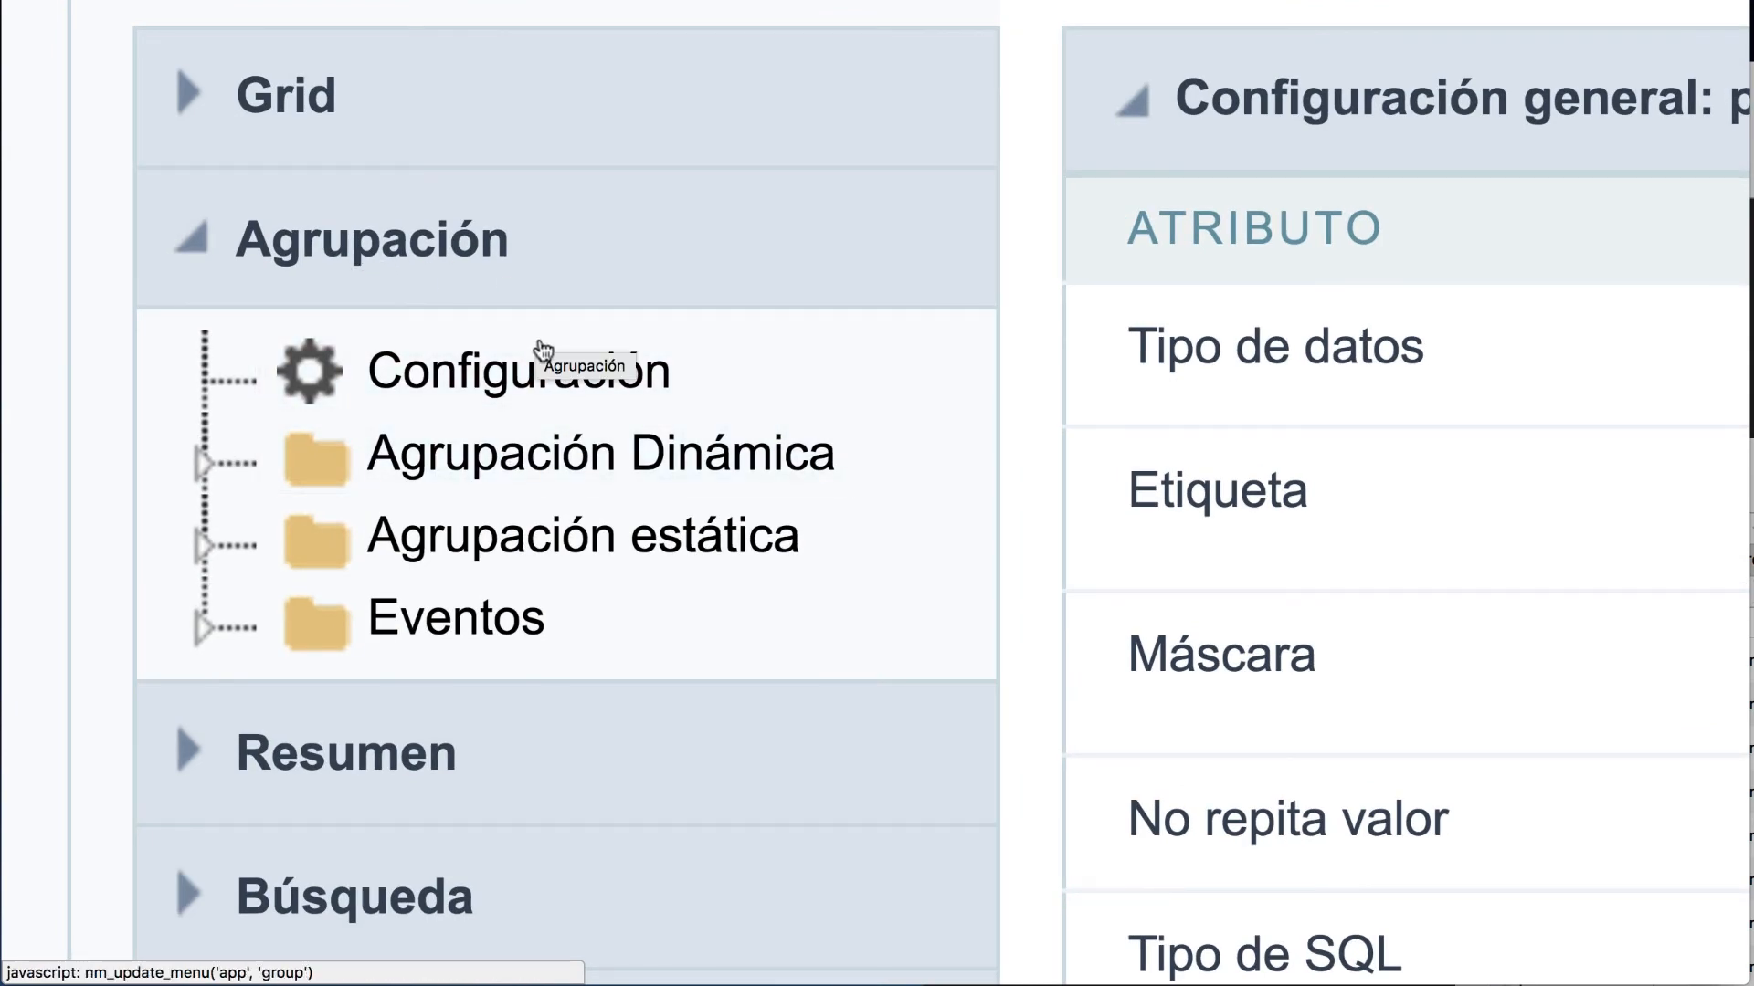
{"action": "left_click", "coordinate": [553, 548]}
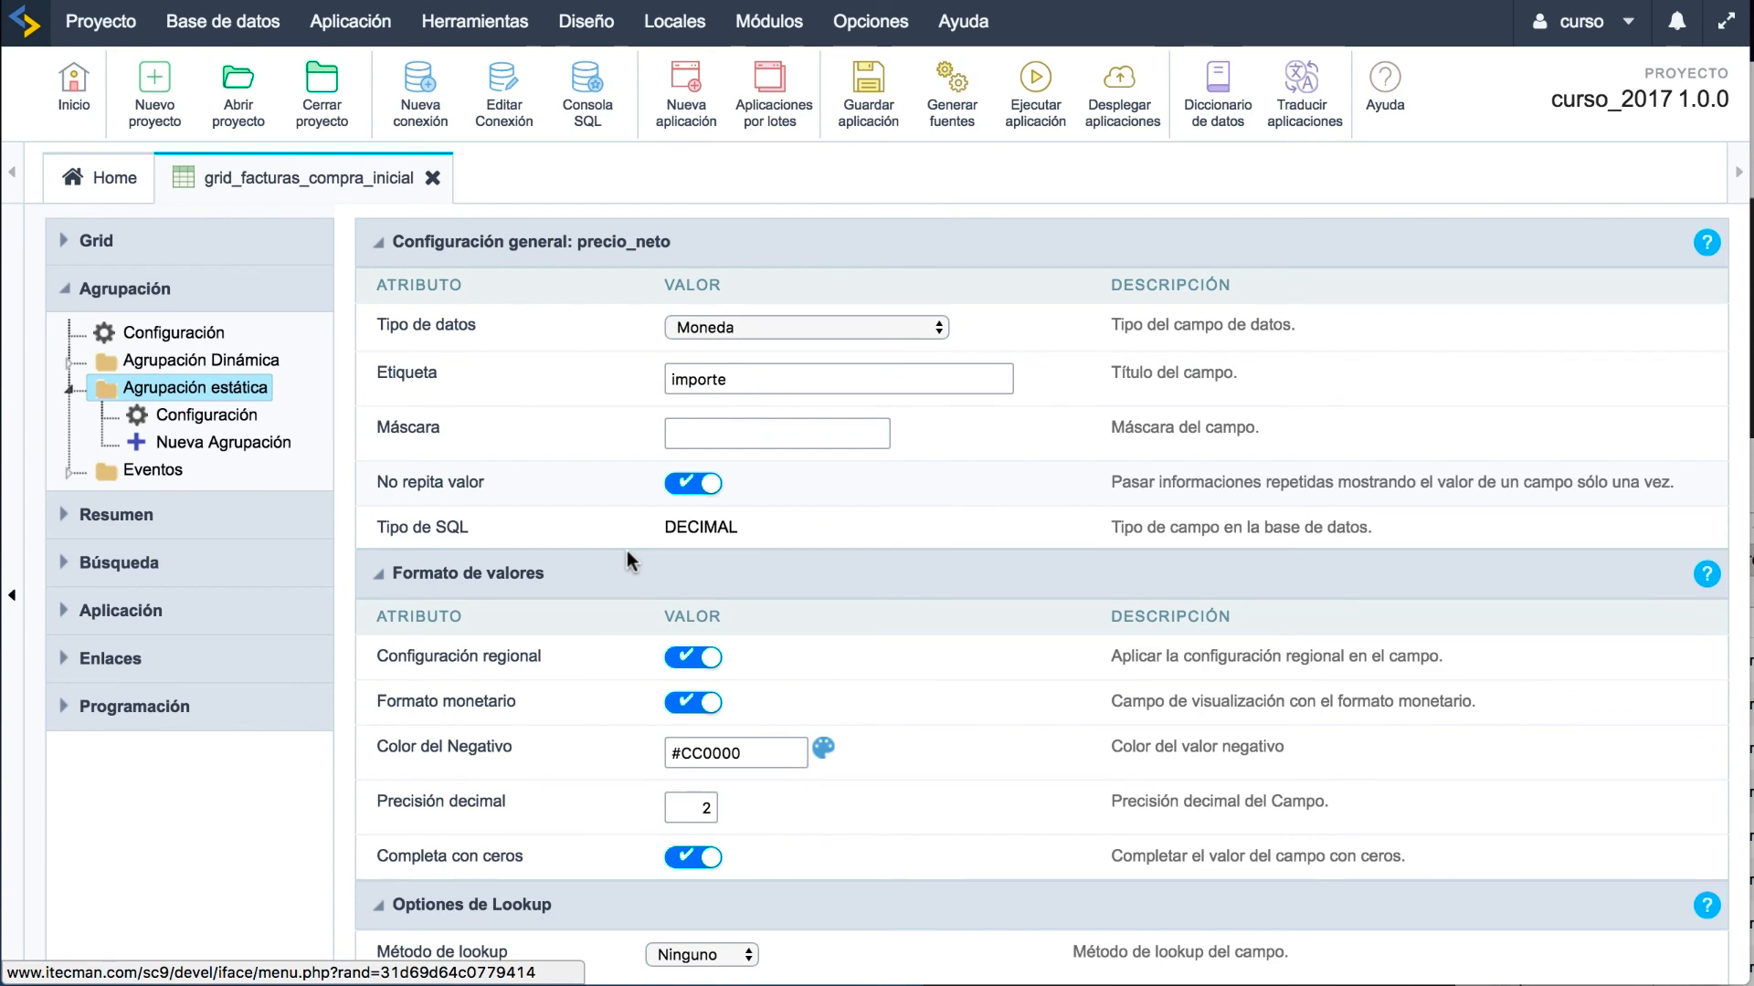
{"action": "left_click", "coordinate": [187, 446]}
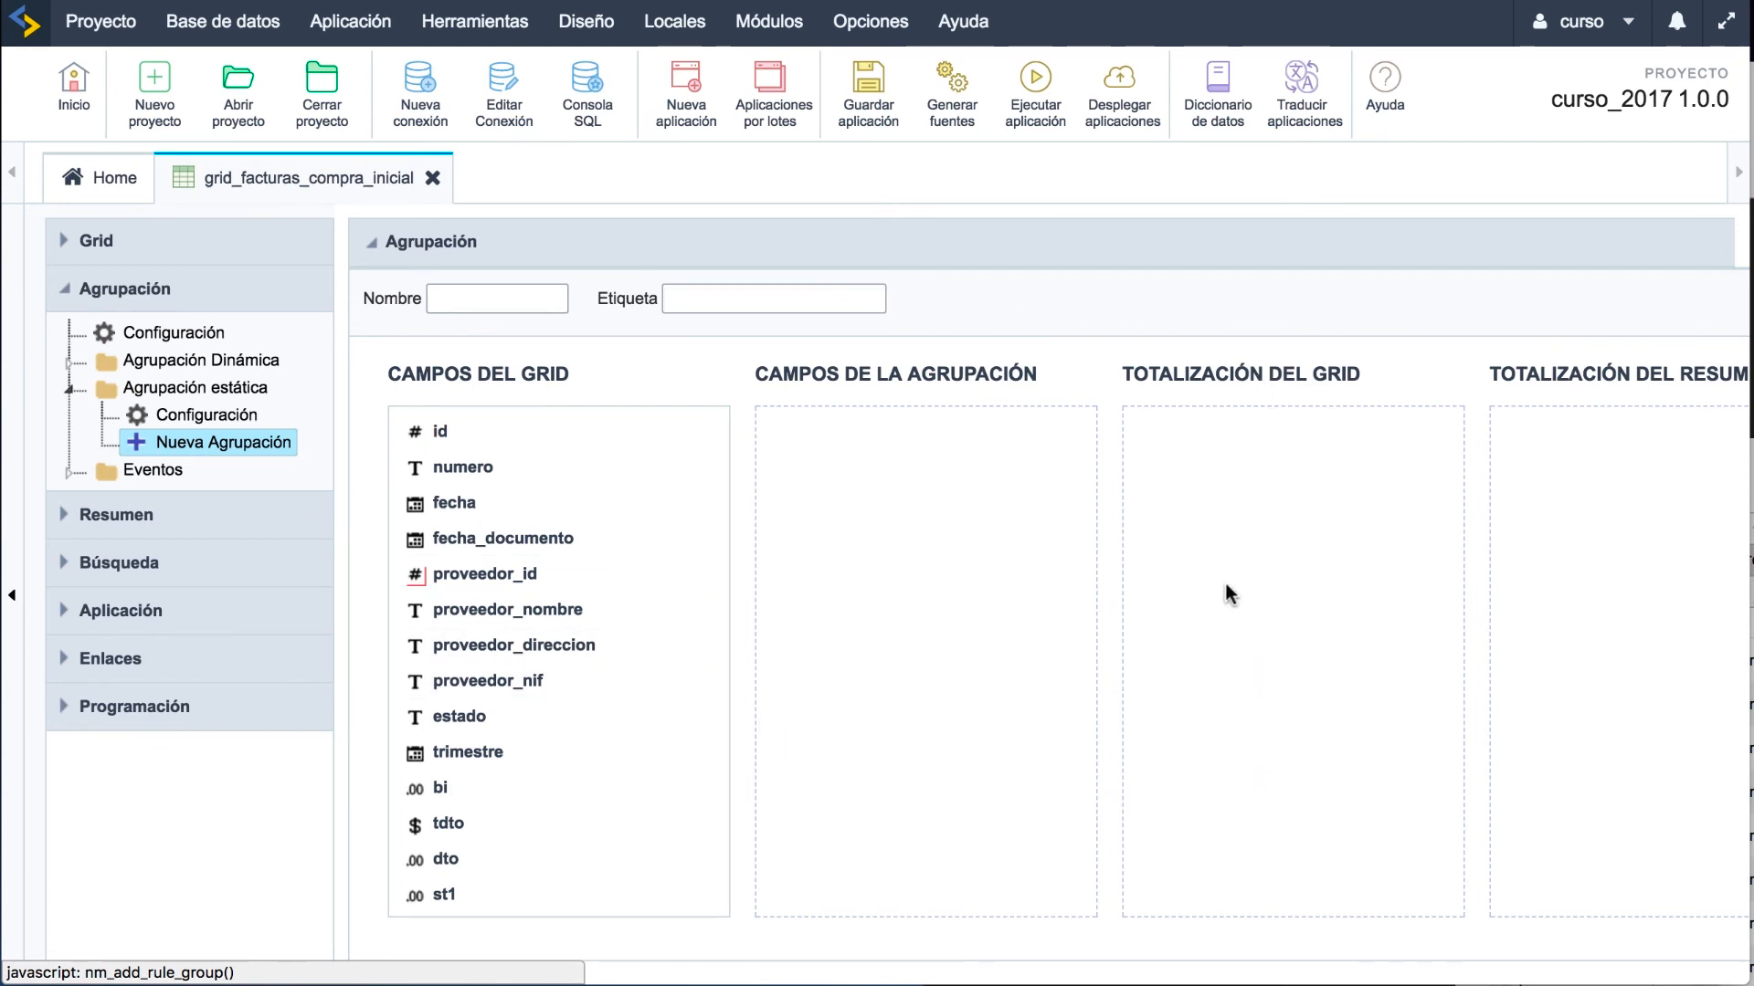
Step: Name the new grouping ag_proveedor and label it Proveedor
{"action": "left_click", "coordinate": [474, 297]}
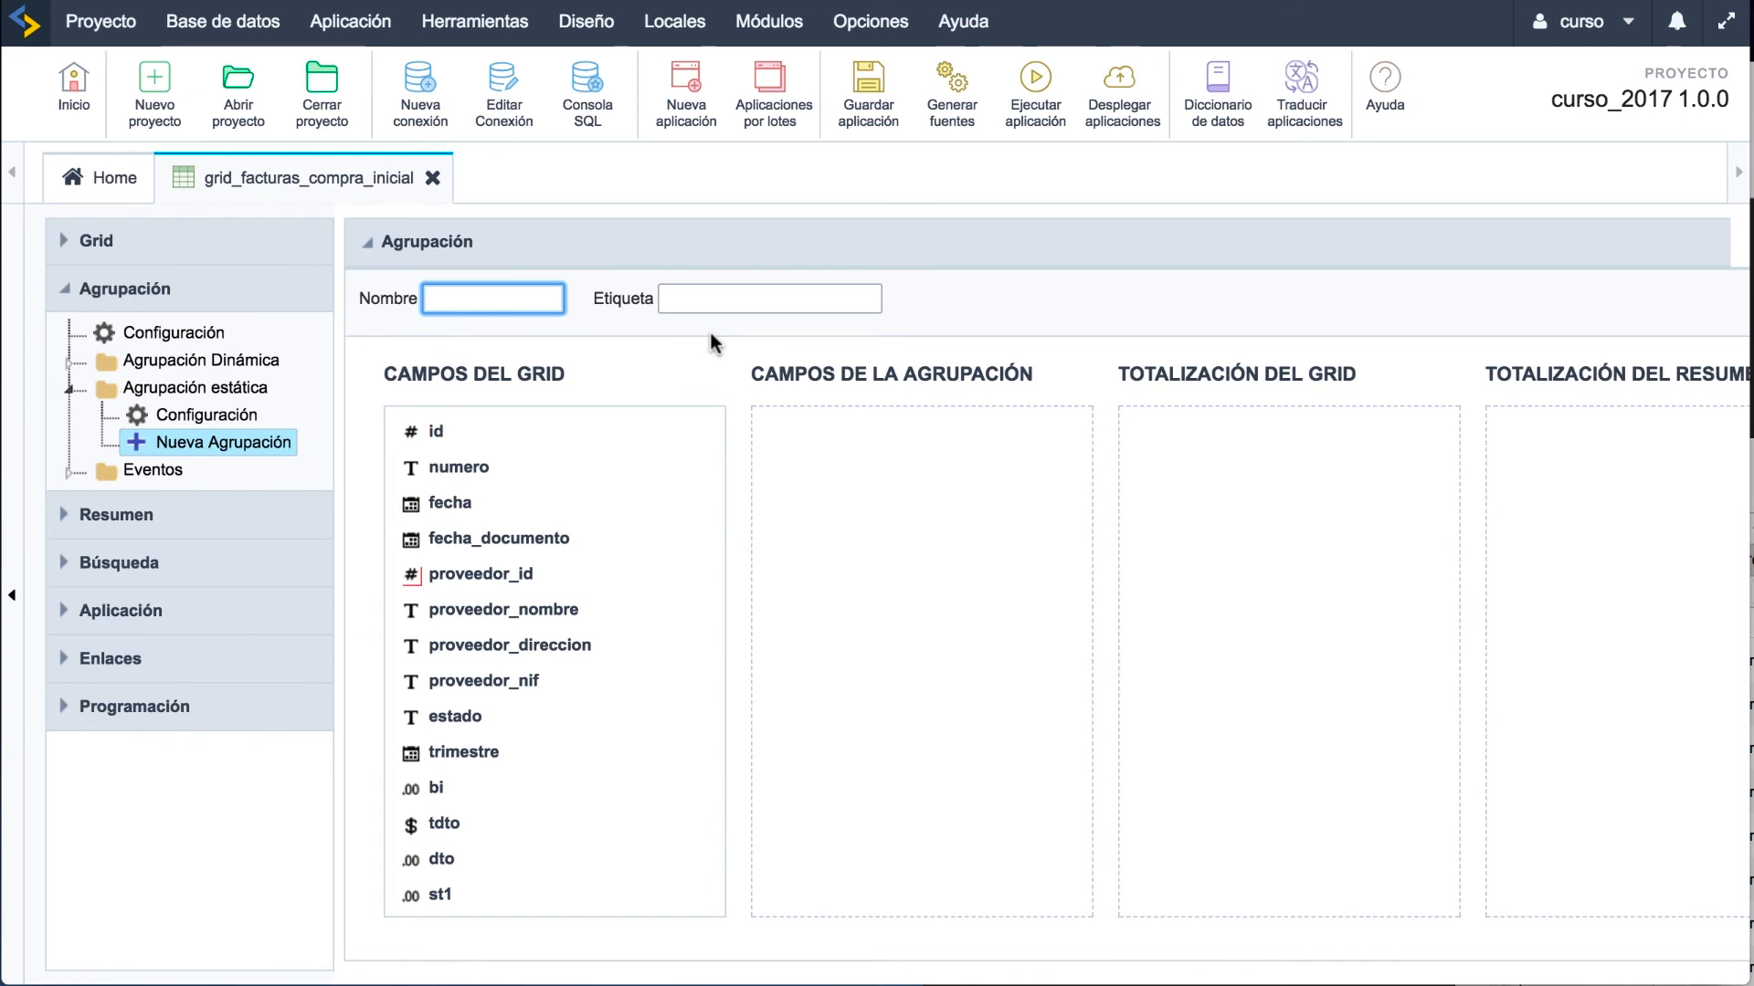
{"action": "type", "text": "ag_"}
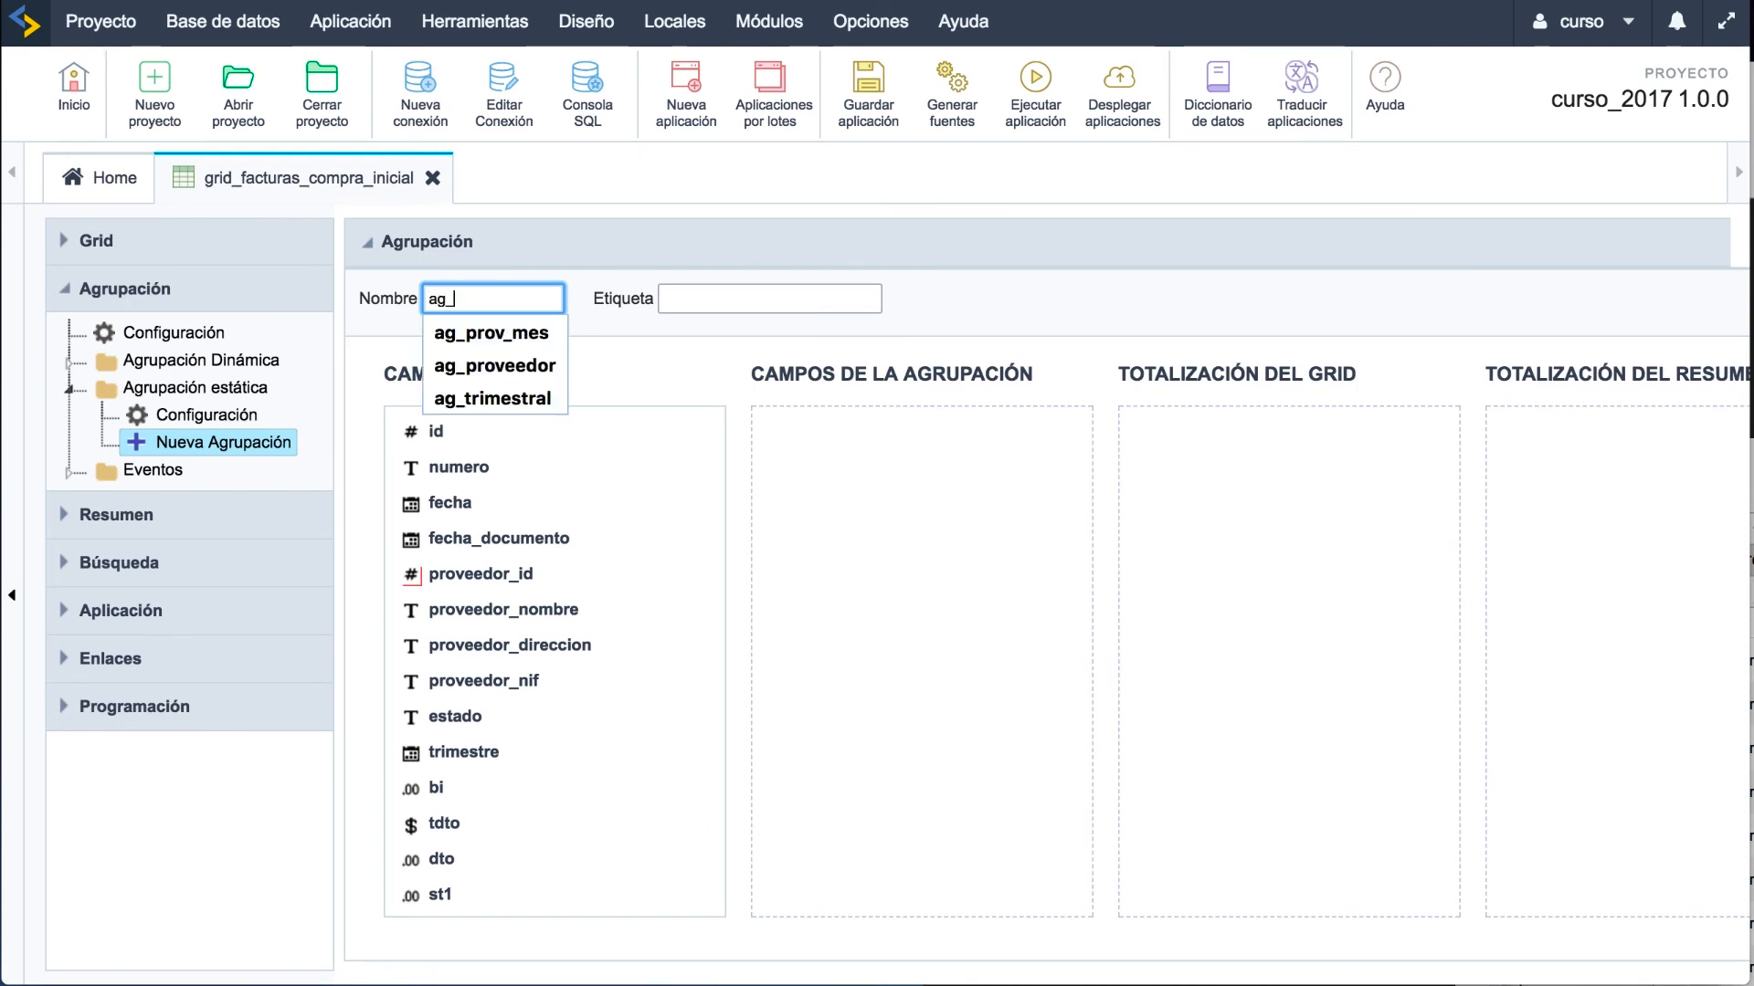
{"action": "key", "text": "Down"}
{"action": "key", "text": "Down"}
{"action": "key", "text": "Tab"}
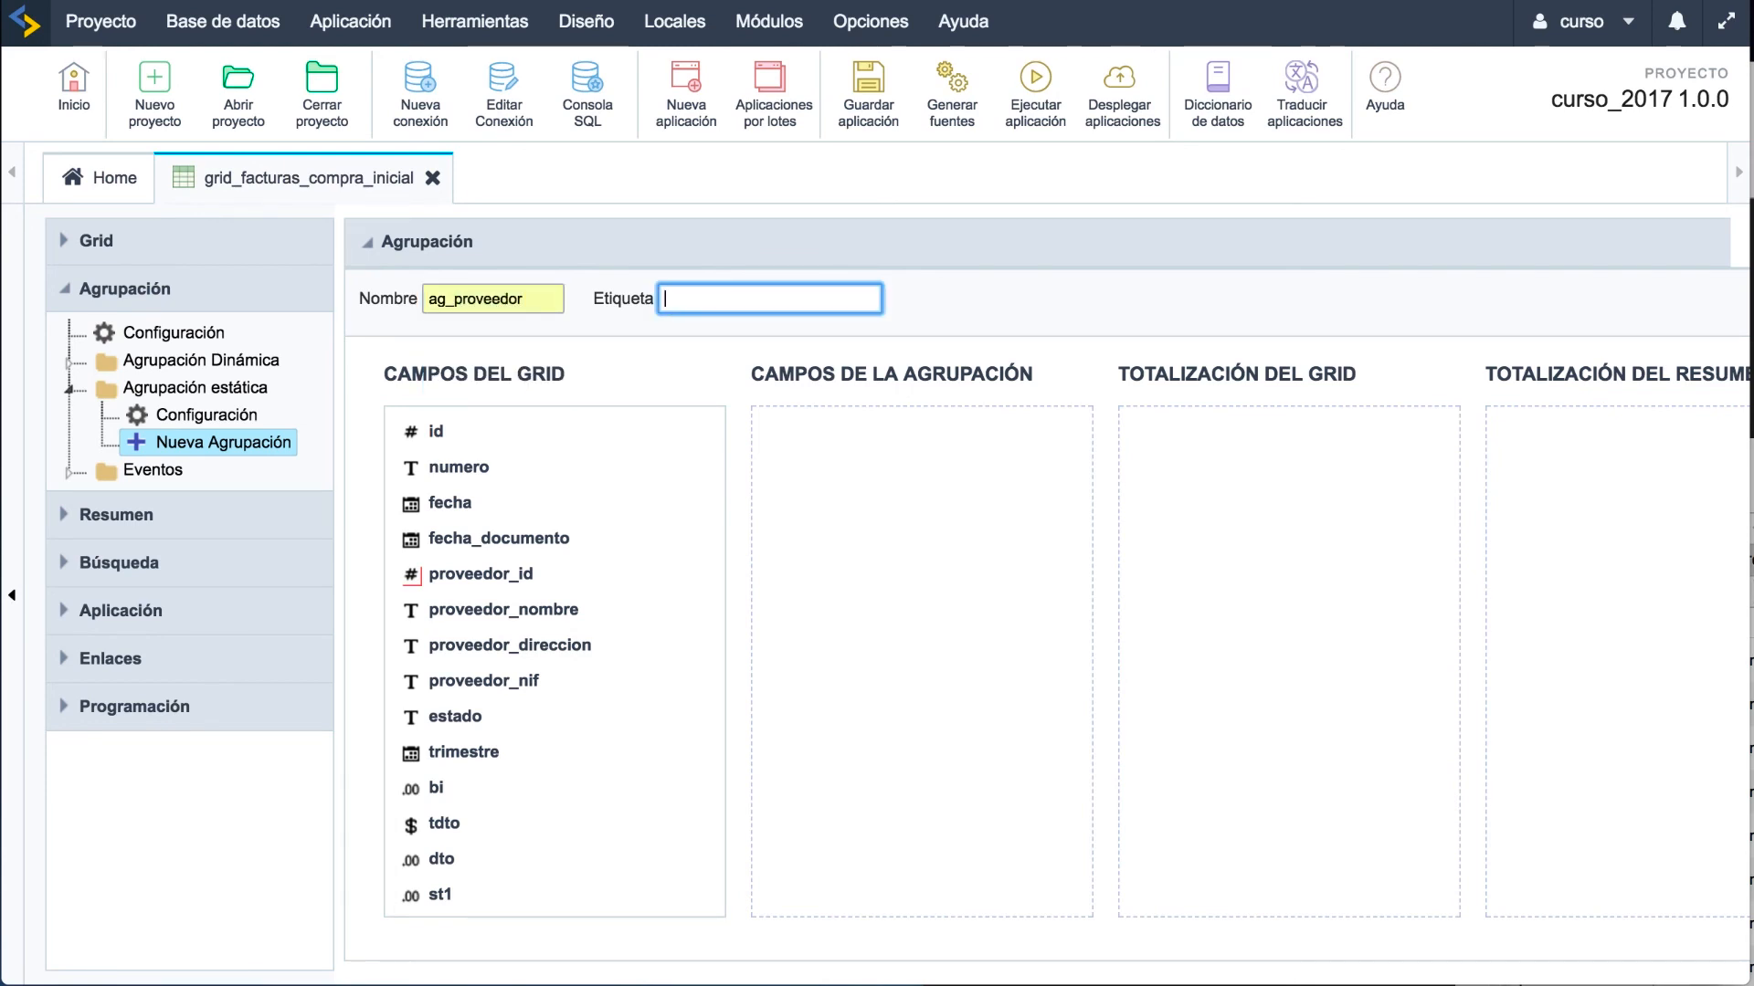
{"action": "type", "text": "Proveedor"}
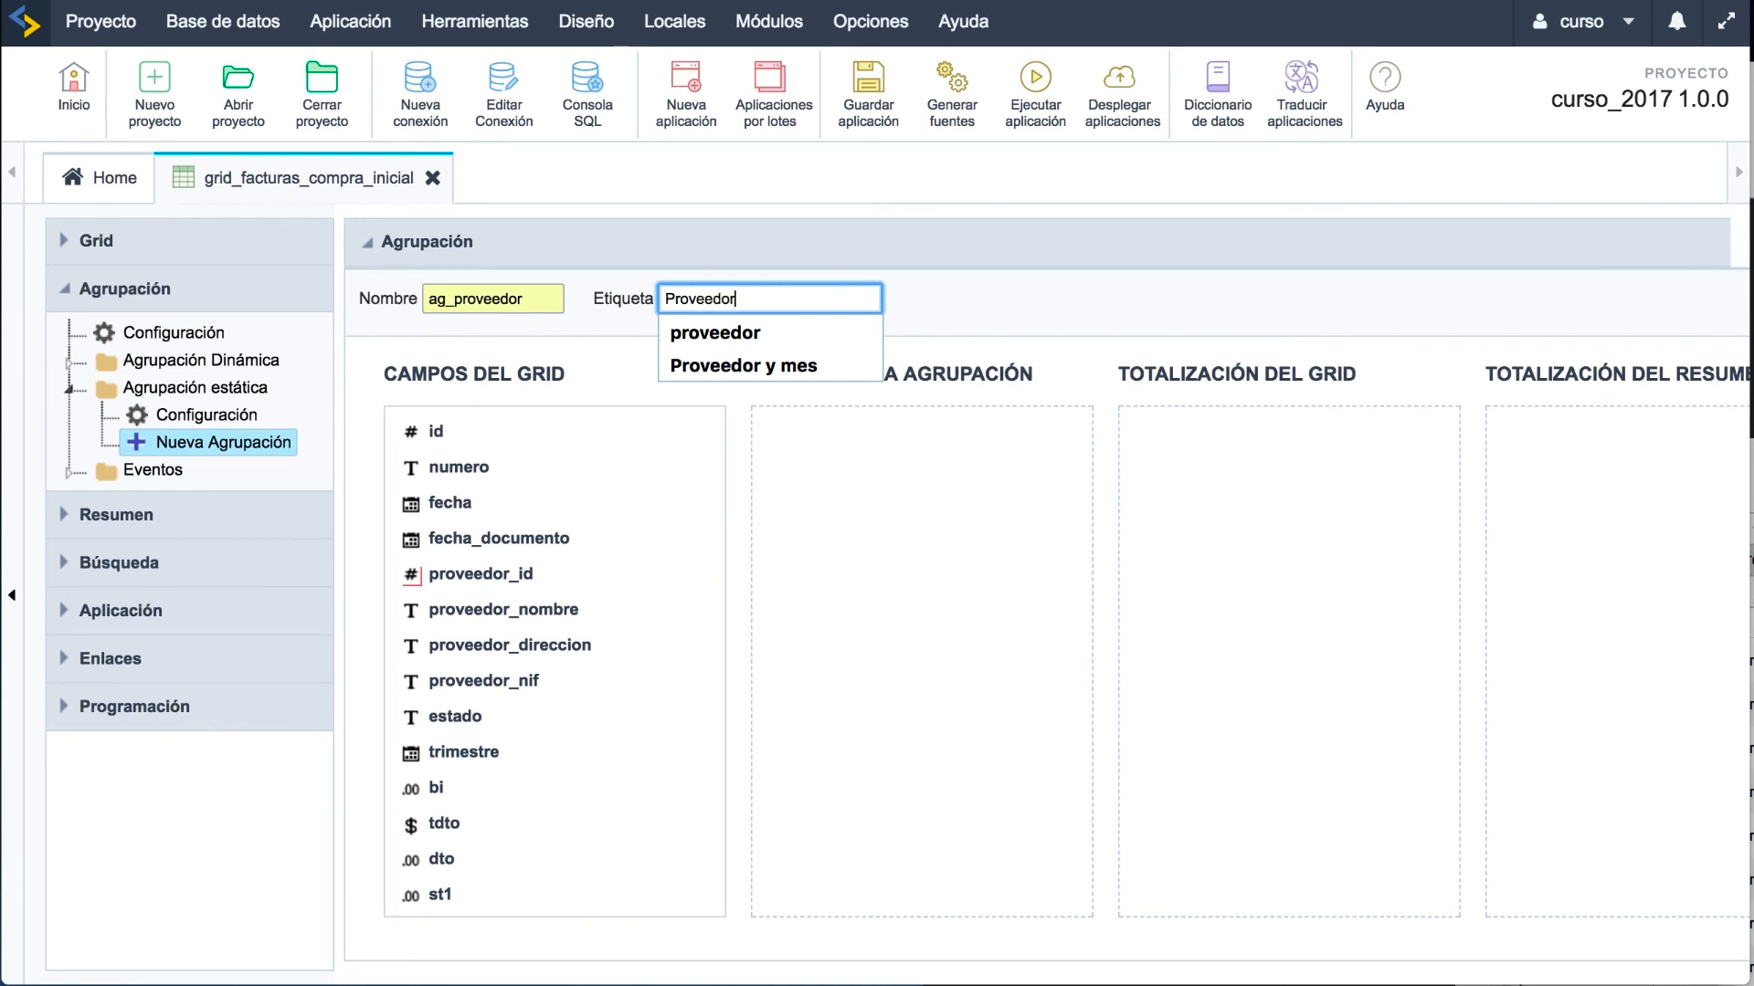
{"action": "key", "text": "Tab"}
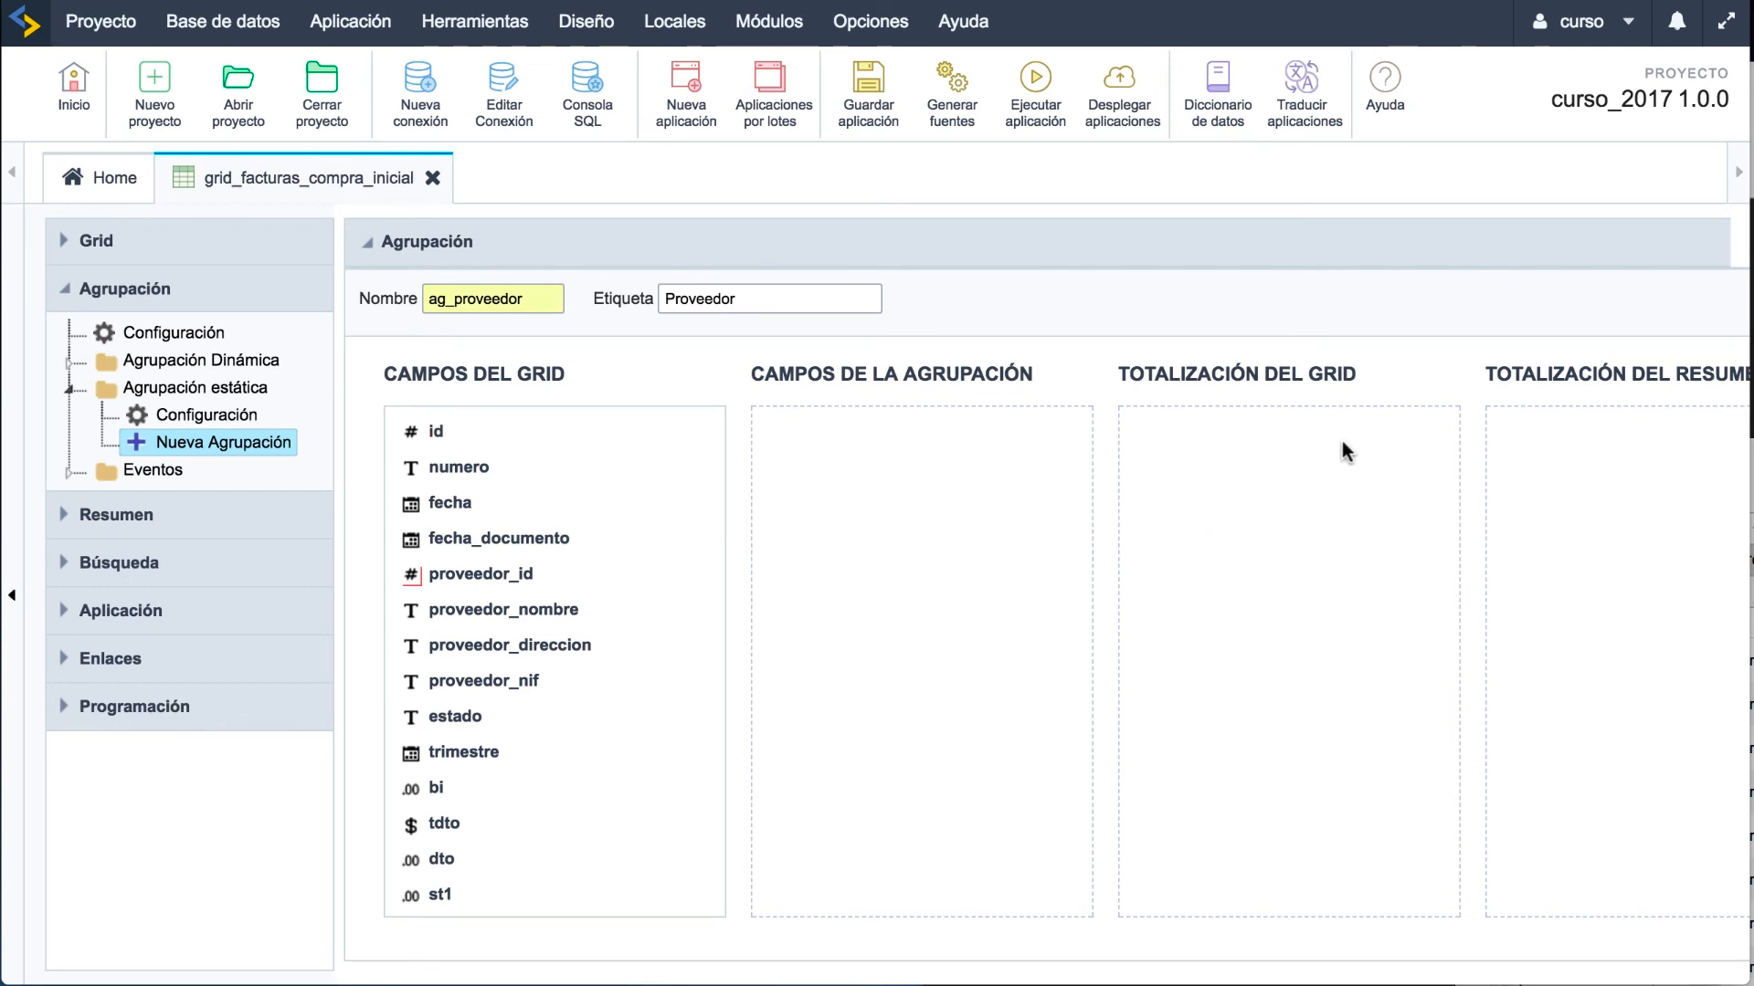
Step: Add proveedor_id as the grouping field of the ag_proveedor grouping
{"action": "scroll", "coordinate": [1319, 436], "scroll_direction": "right", "scroll_amount": 3}
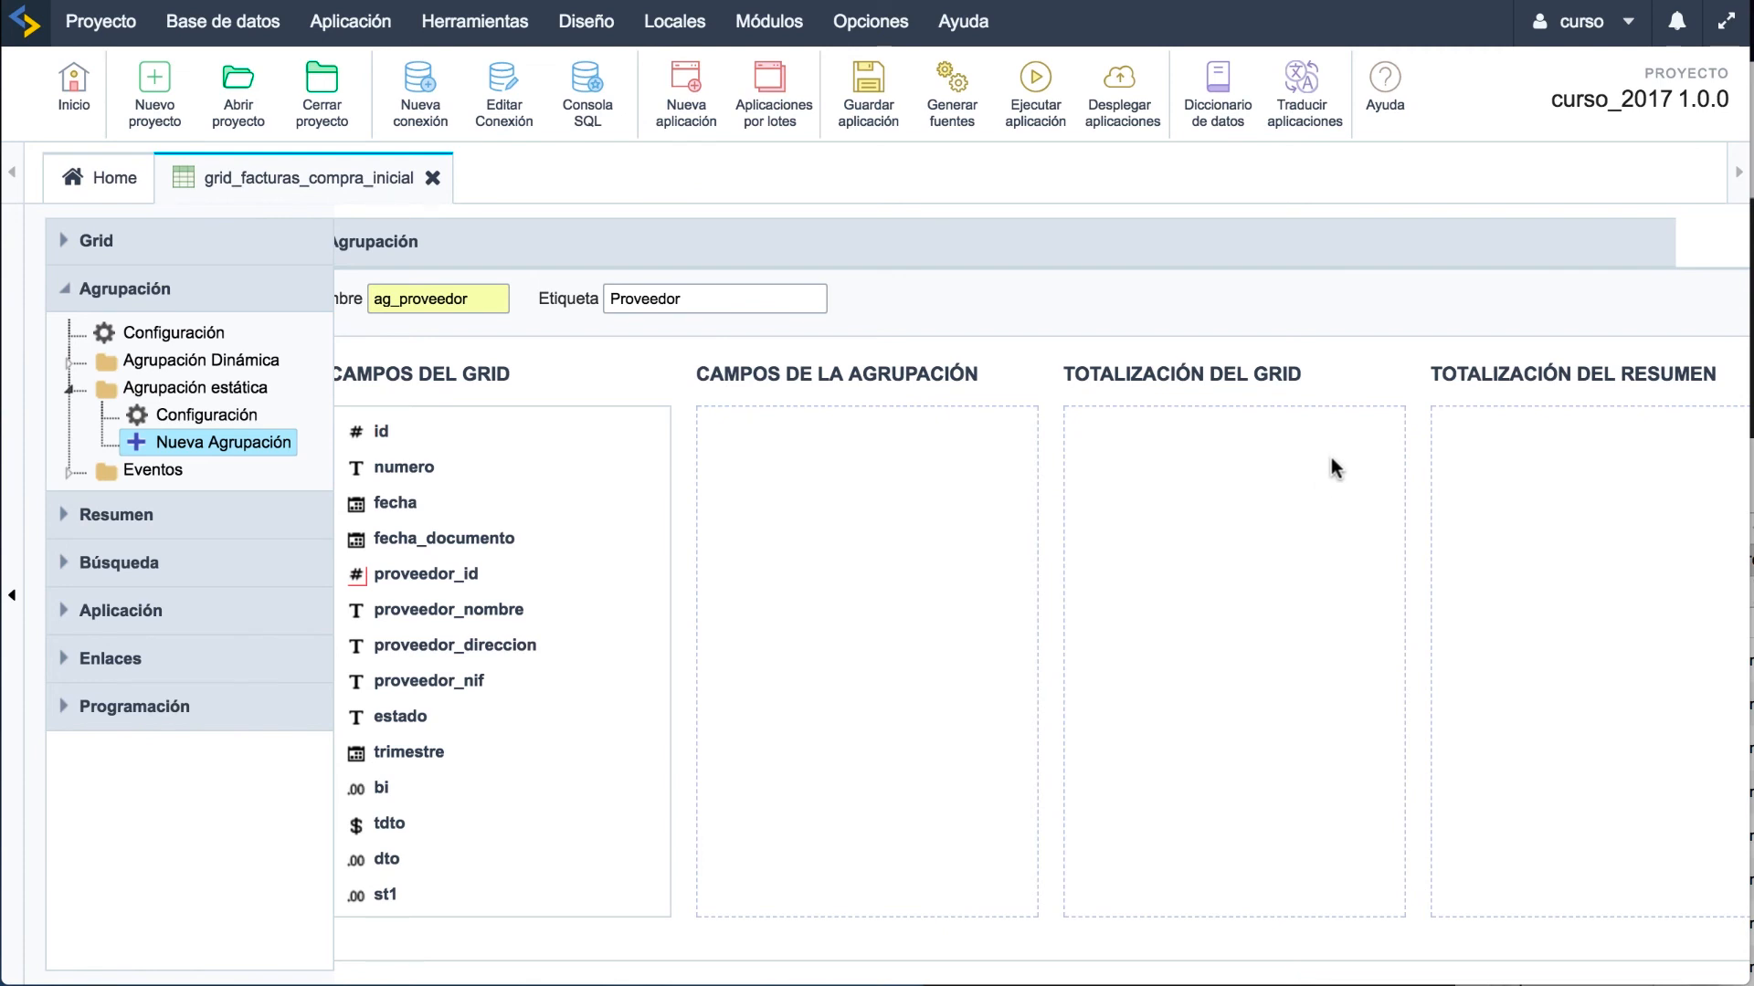
{"action": "scroll", "coordinate": [1329, 457], "scroll_direction": "left", "scroll_amount": 3}
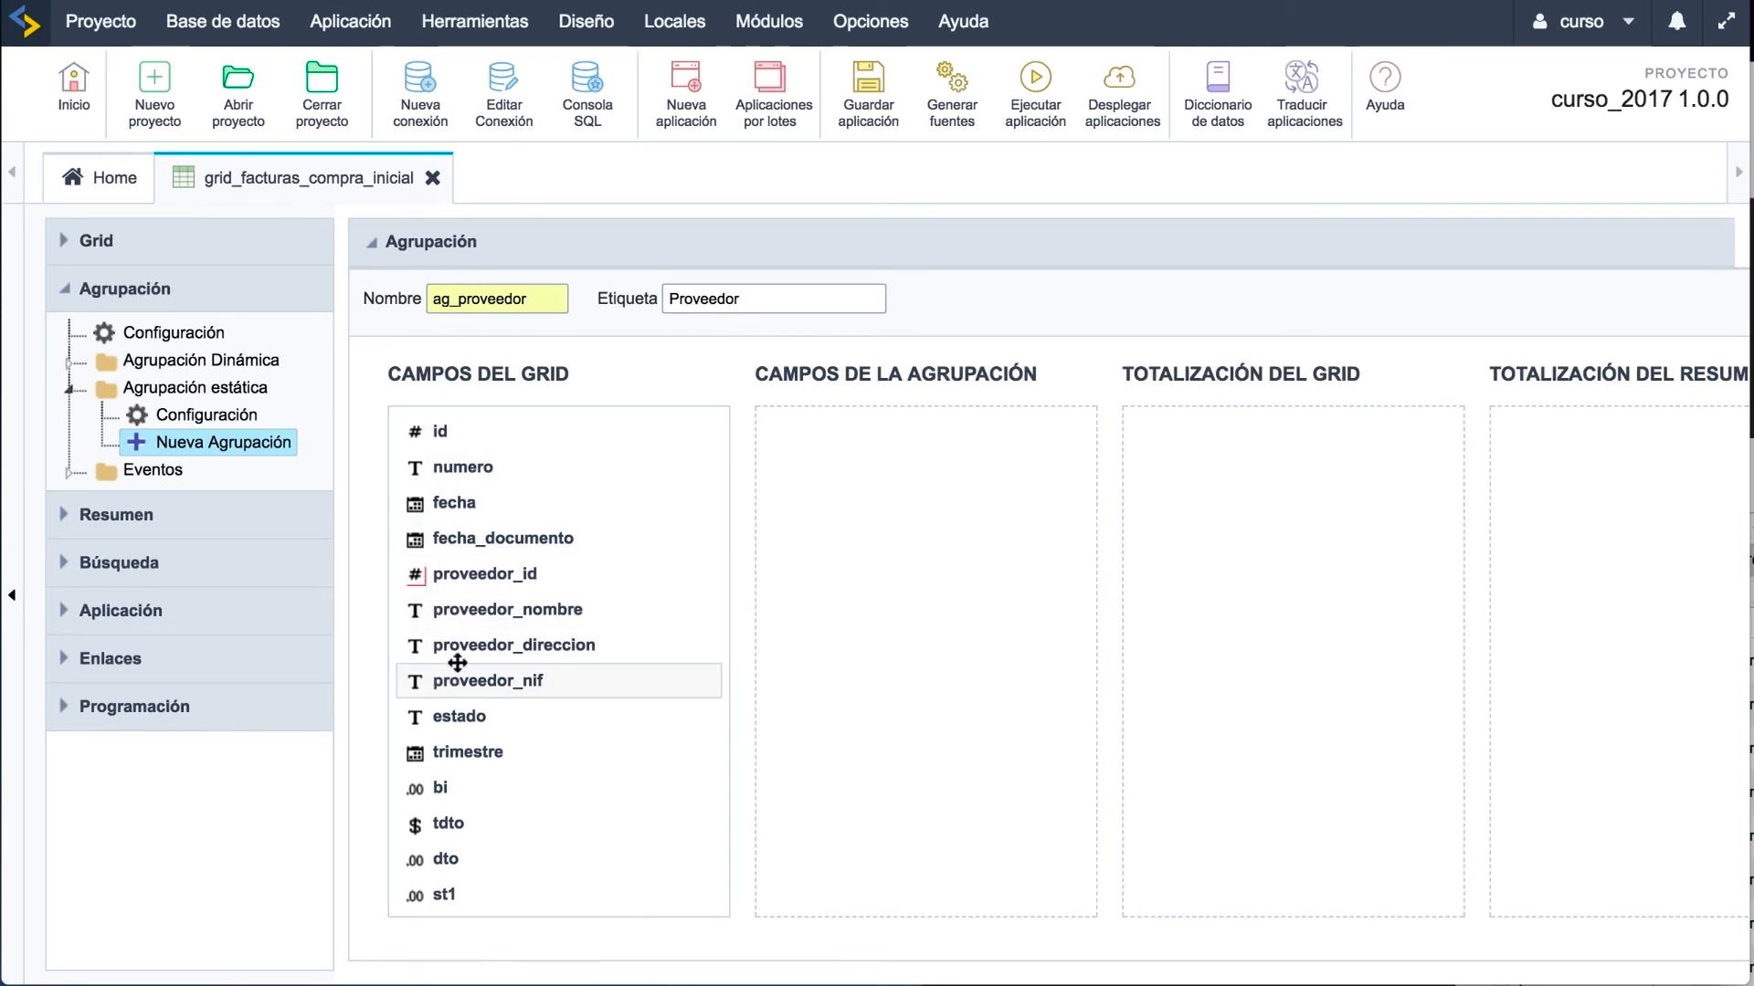
{"action": "left_click_drag", "start_coordinate": [452, 577], "coordinate": [845, 441]}
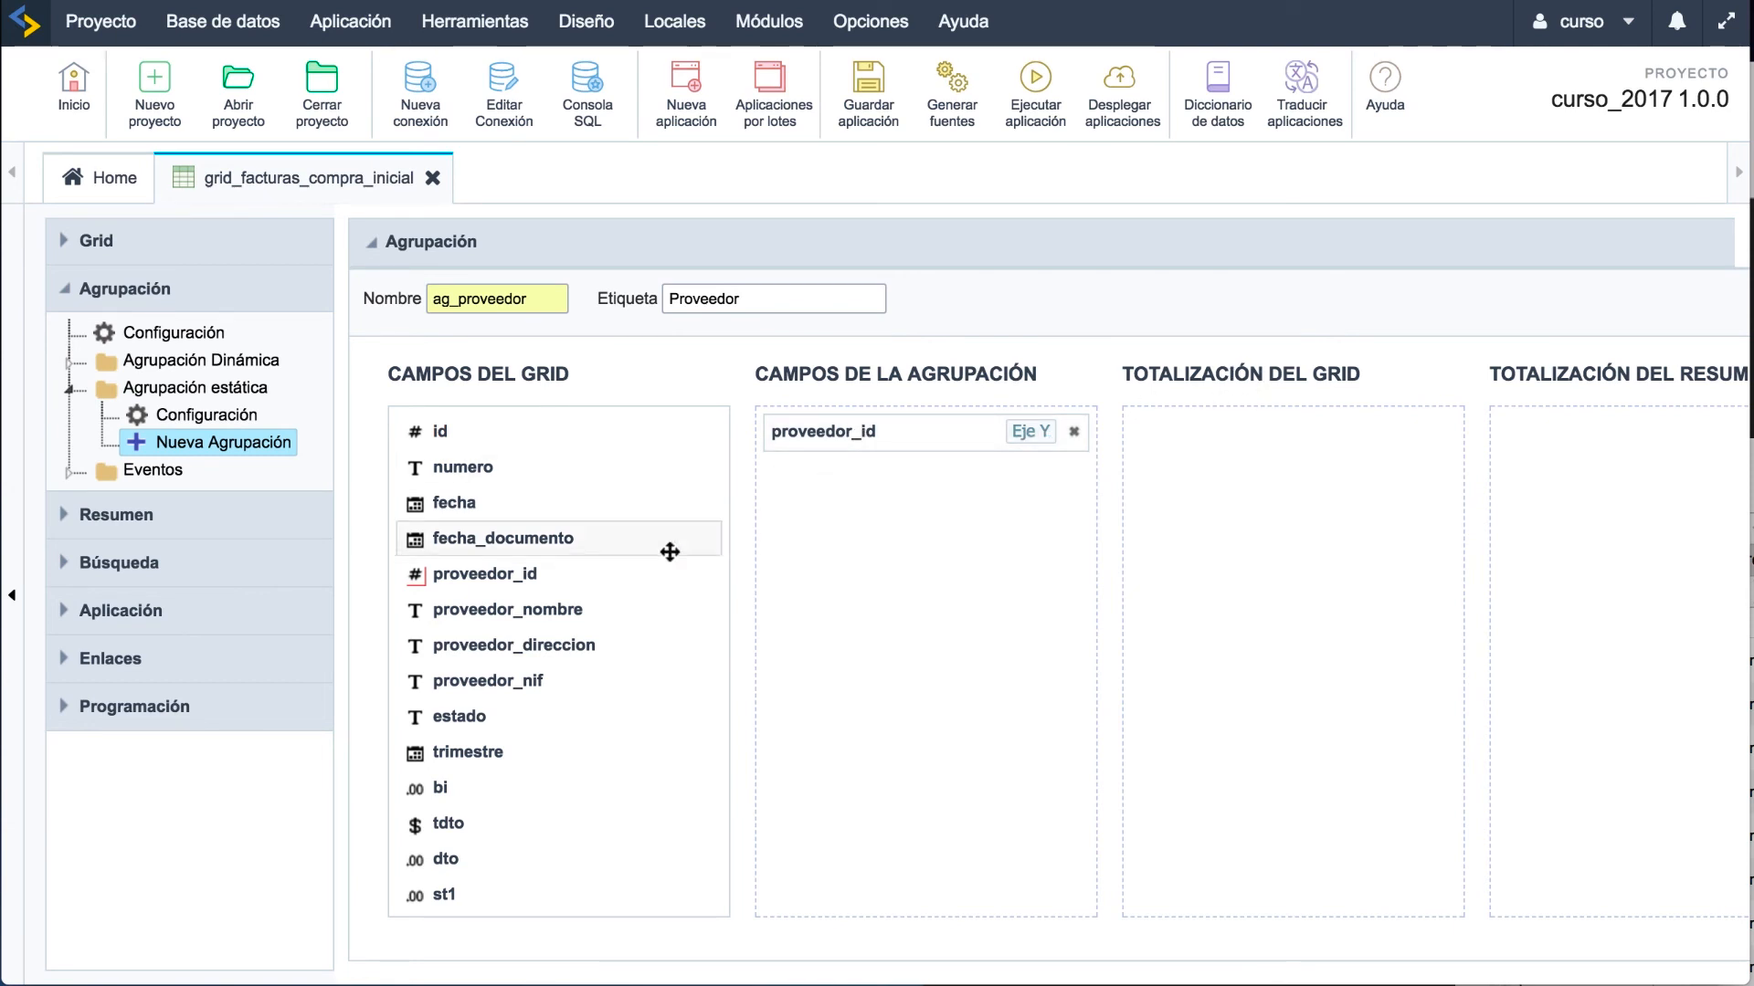
Step: Add precio_neto to the grouping's grid totals with the Suma function
{"action": "scroll", "coordinate": [509, 748], "scroll_direction": "down", "scroll_amount": 2}
{"action": "scroll", "coordinate": [510, 748], "scroll_direction": "down", "scroll_amount": 4}
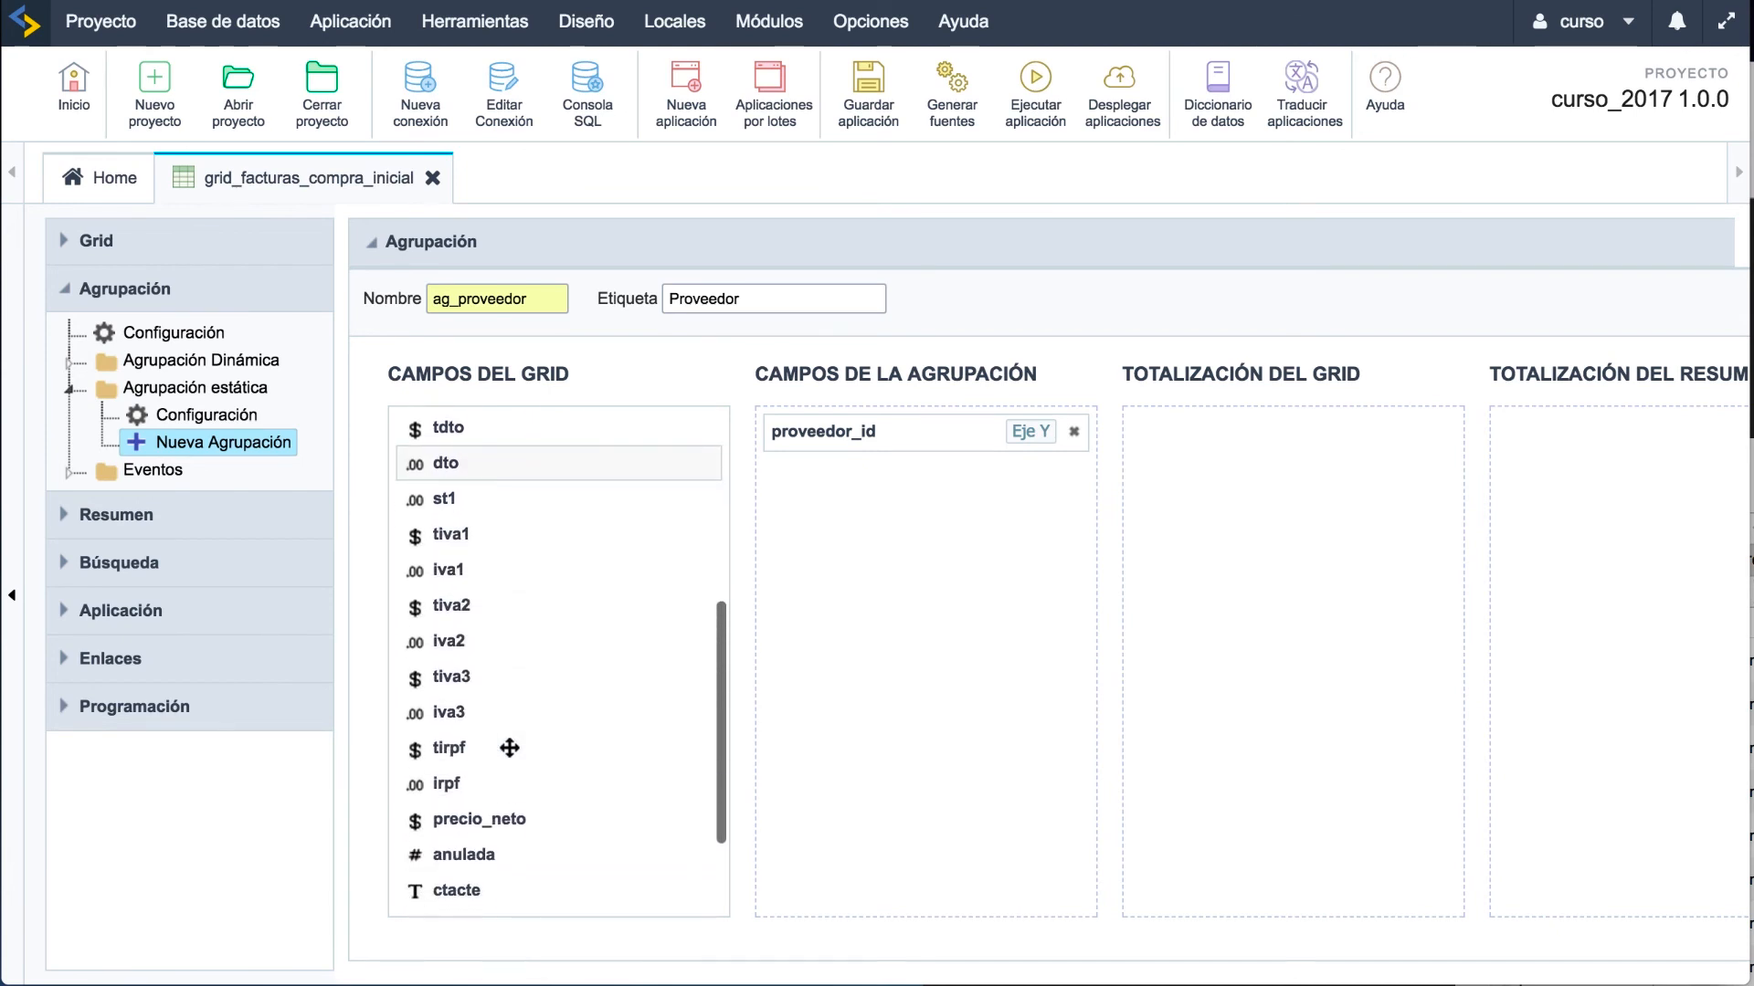
{"action": "left_click_drag", "start_coordinate": [505, 757], "coordinate": [1206, 450]}
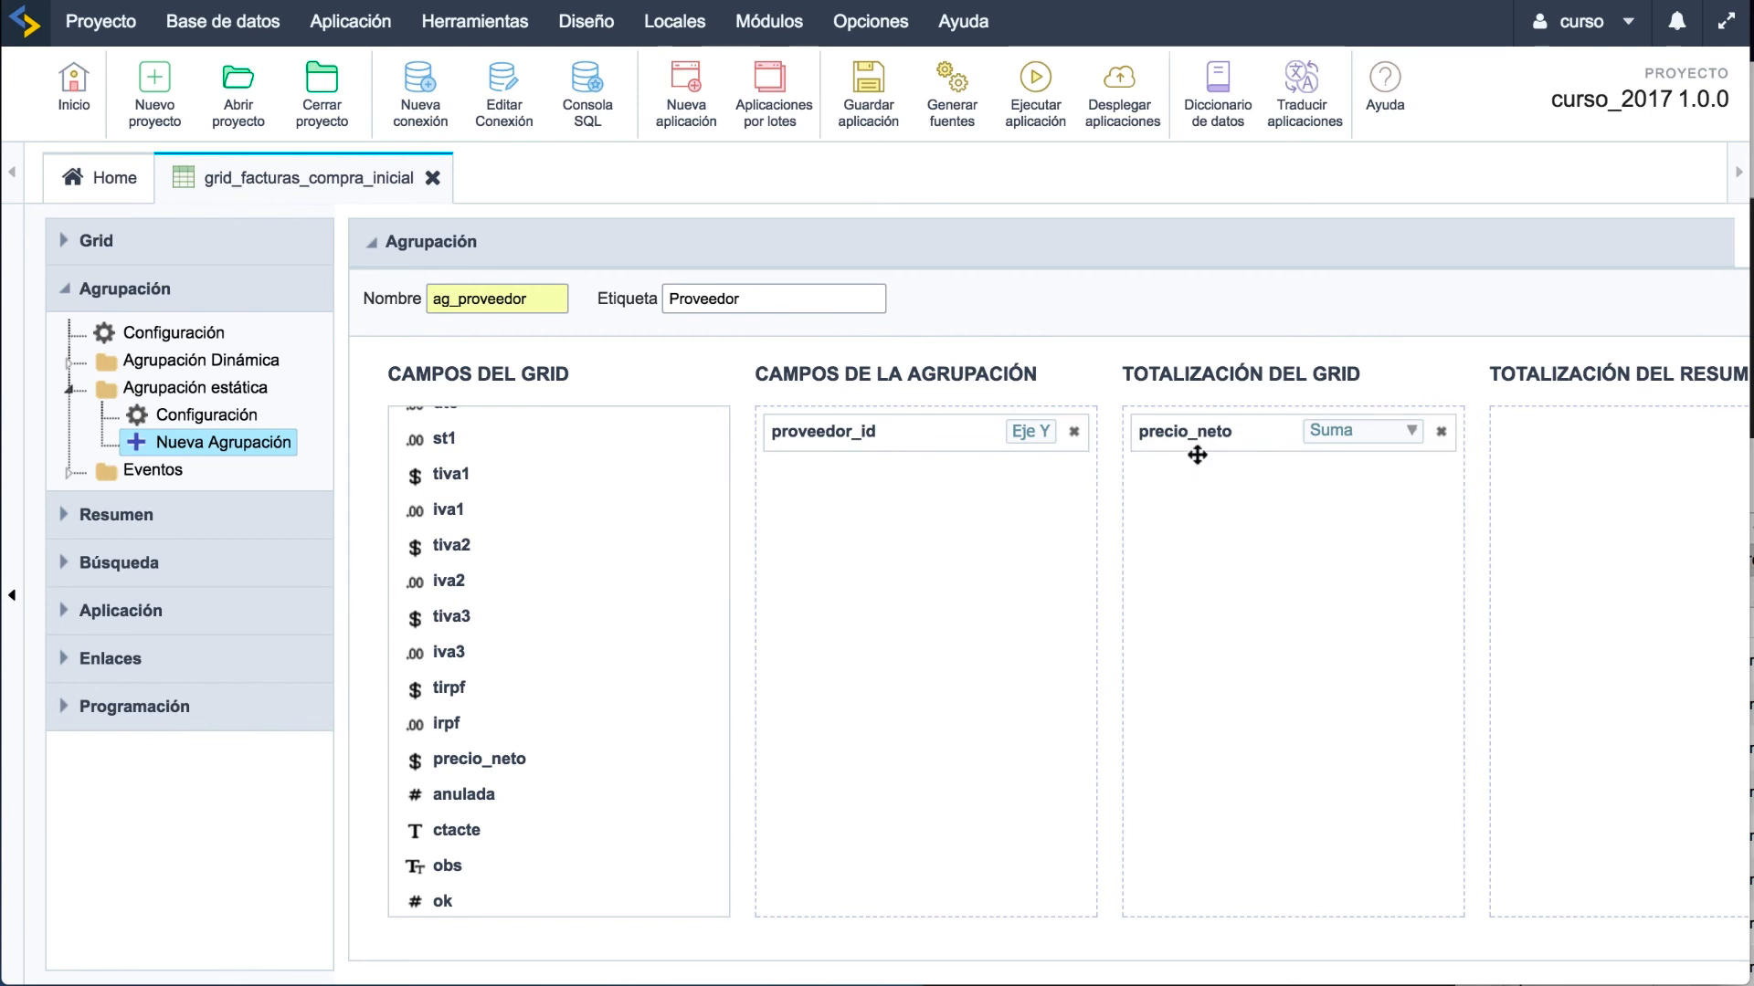
{"action": "left_click", "coordinate": [1405, 437]}
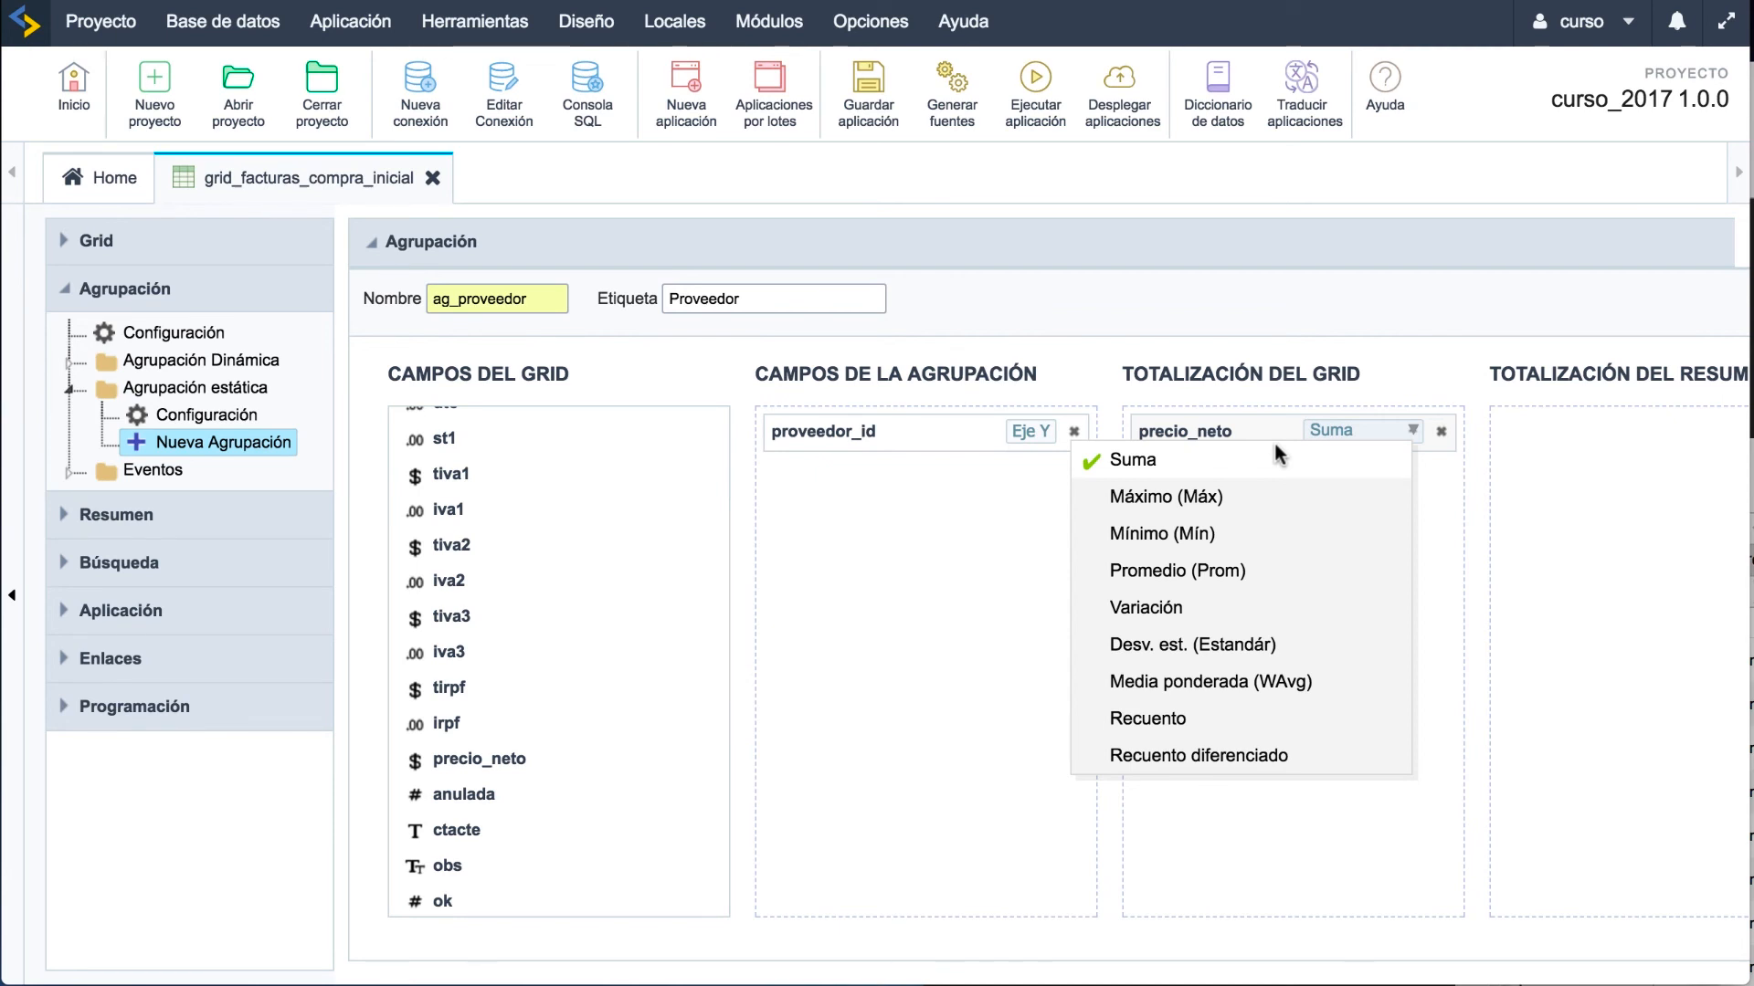
{"action": "scroll", "coordinate": [1278, 453], "scroll_direction": "right", "scroll_amount": 1}
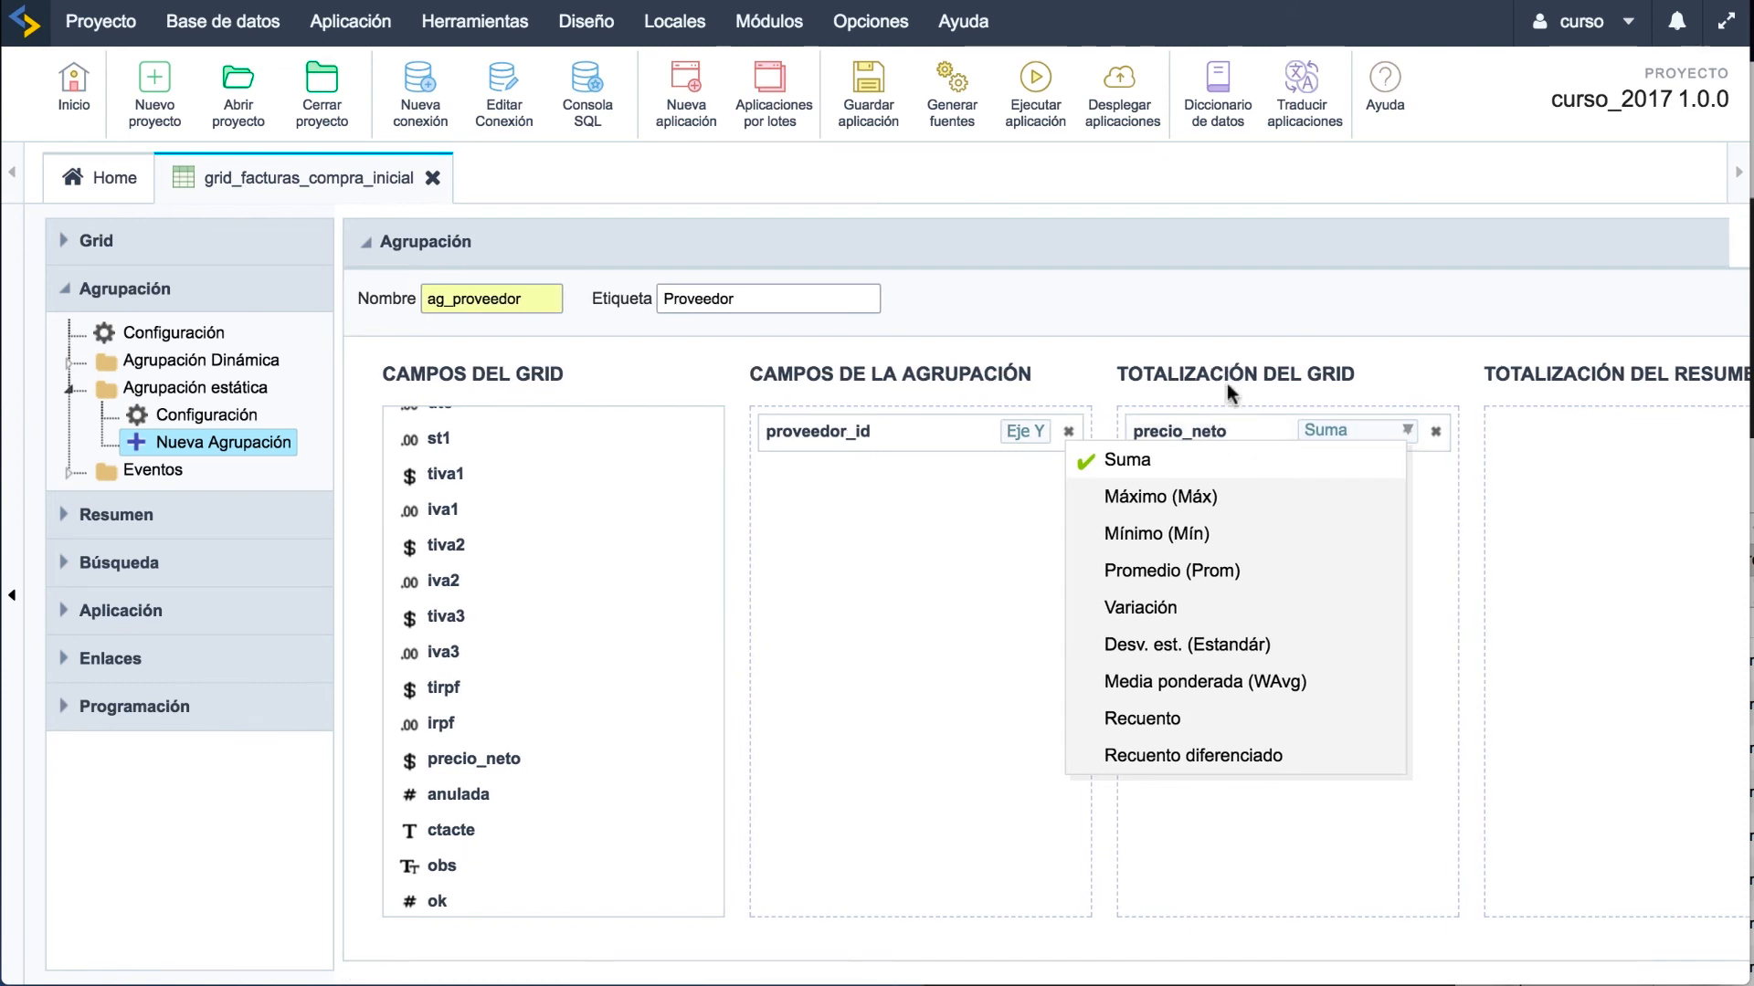
{"action": "left_click", "coordinate": [1292, 391]}
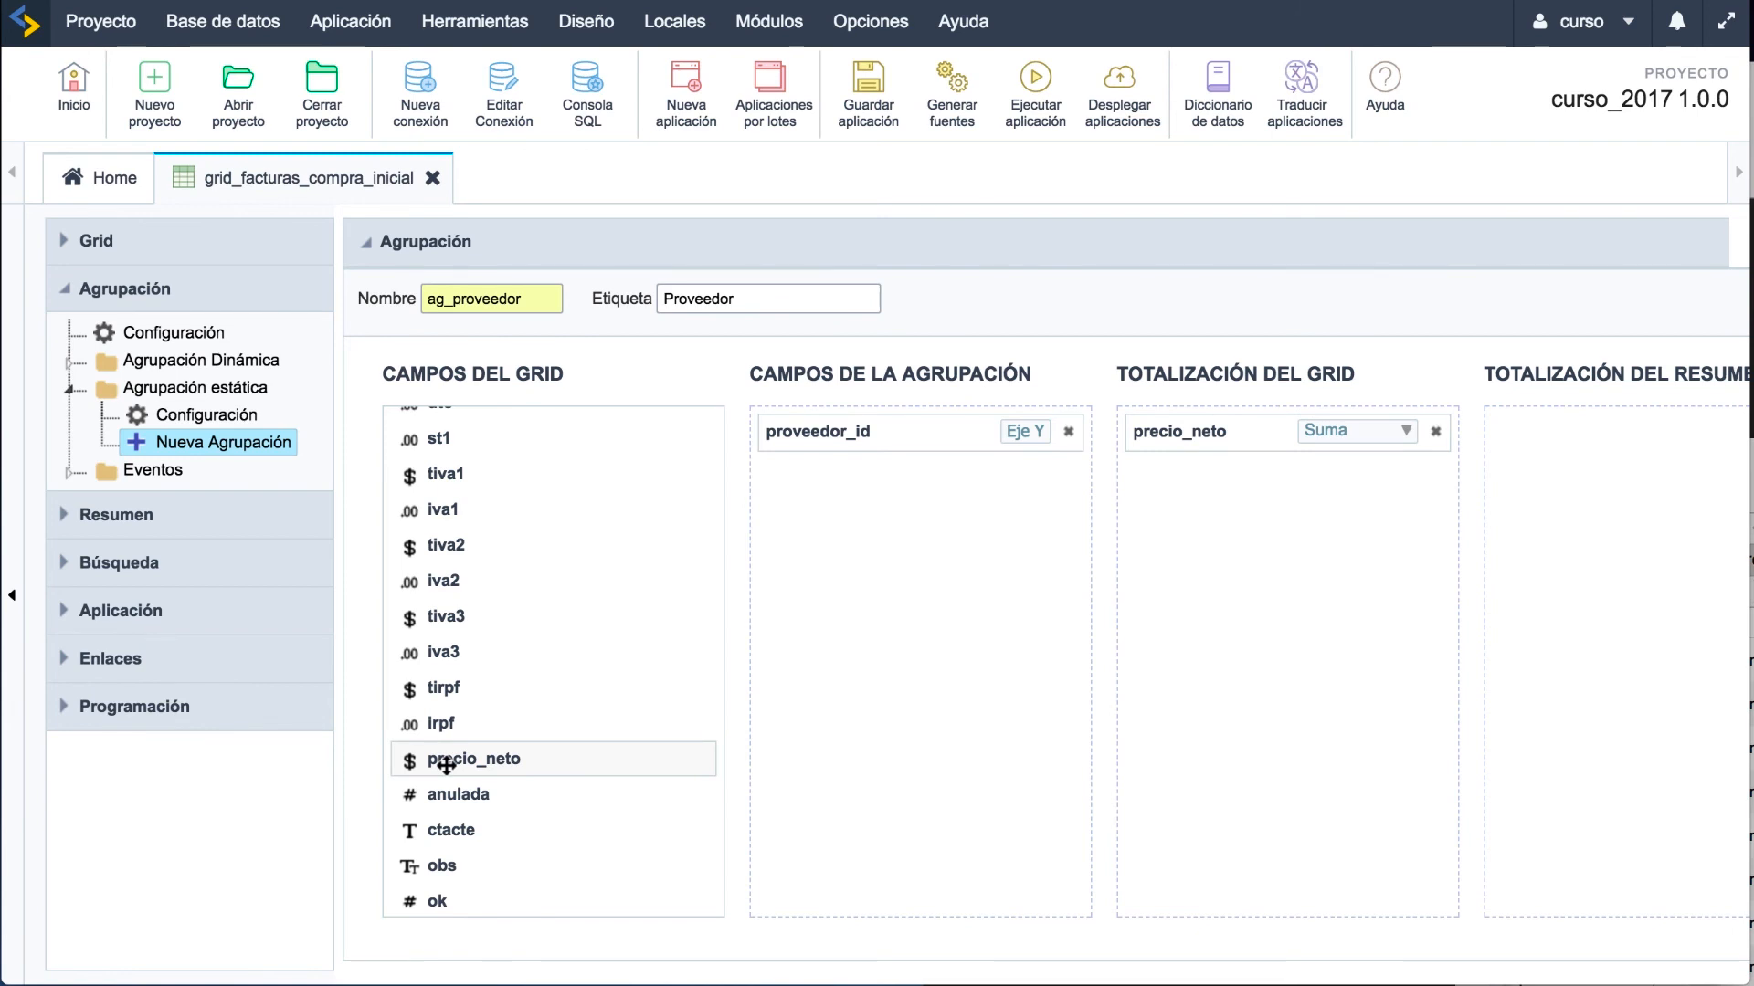
Step: Add a second precio_neto entry to the grid totals, using the Max function
{"action": "left_click_drag", "start_coordinate": [446, 767], "coordinate": [1191, 501]}
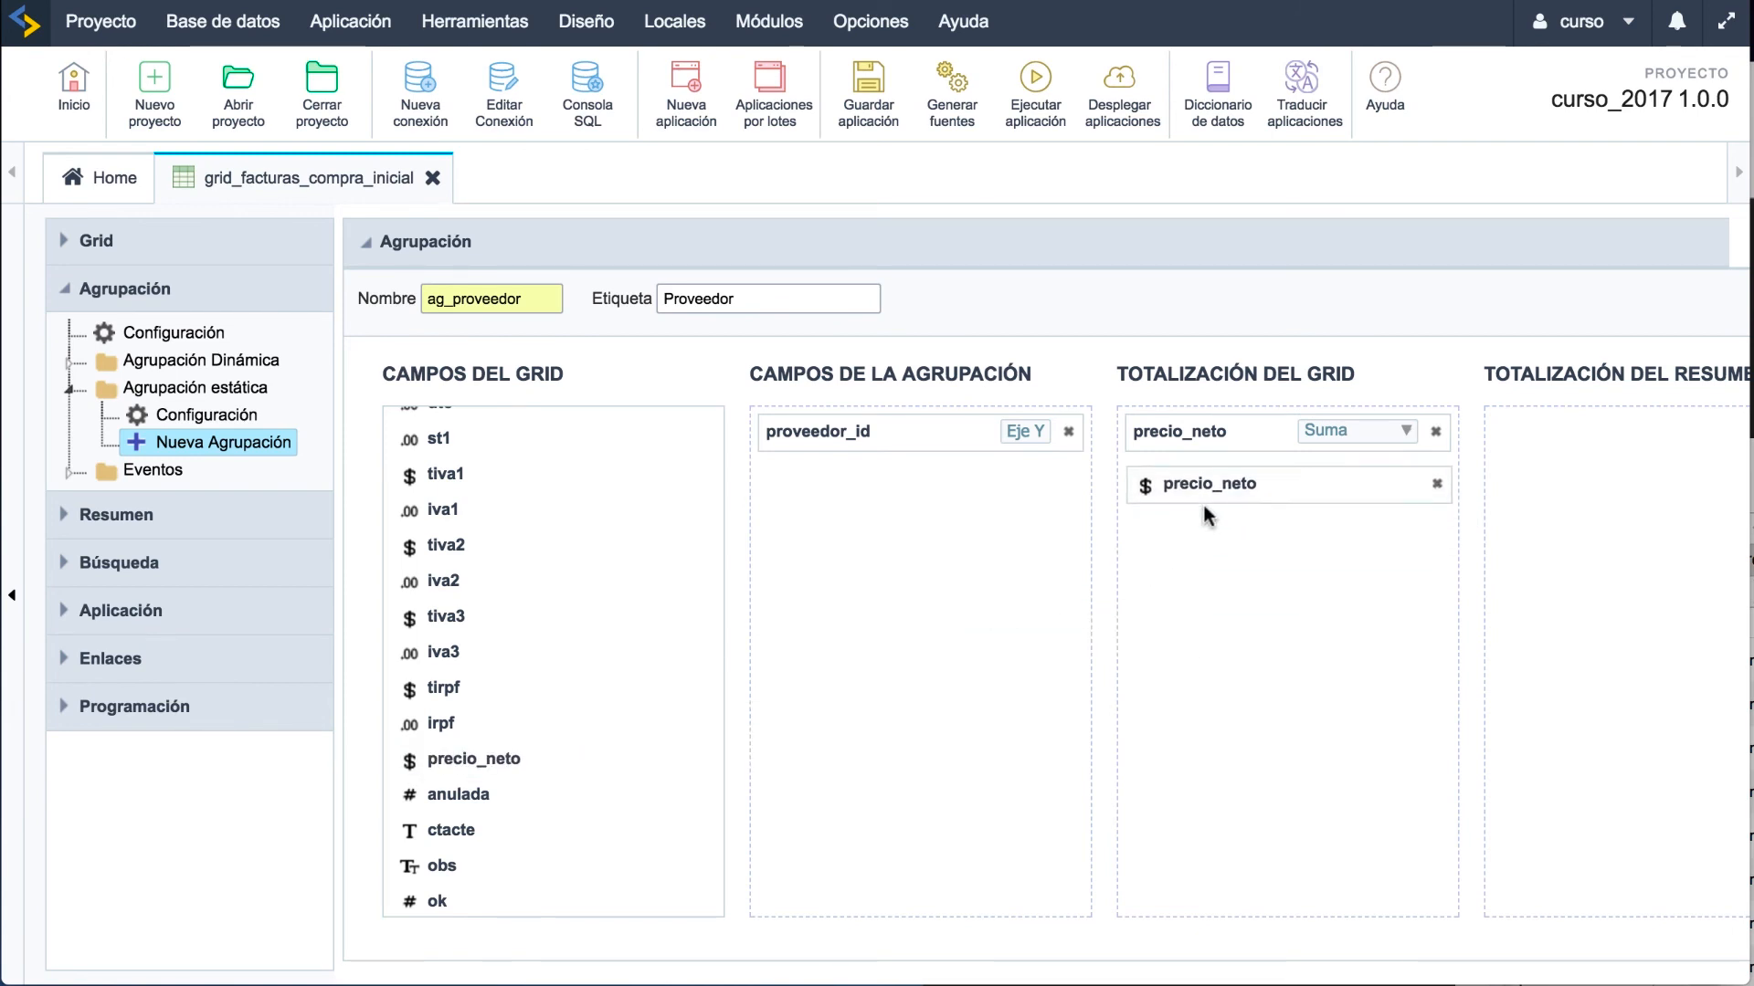
{"action": "left_click", "coordinate": [1340, 482]}
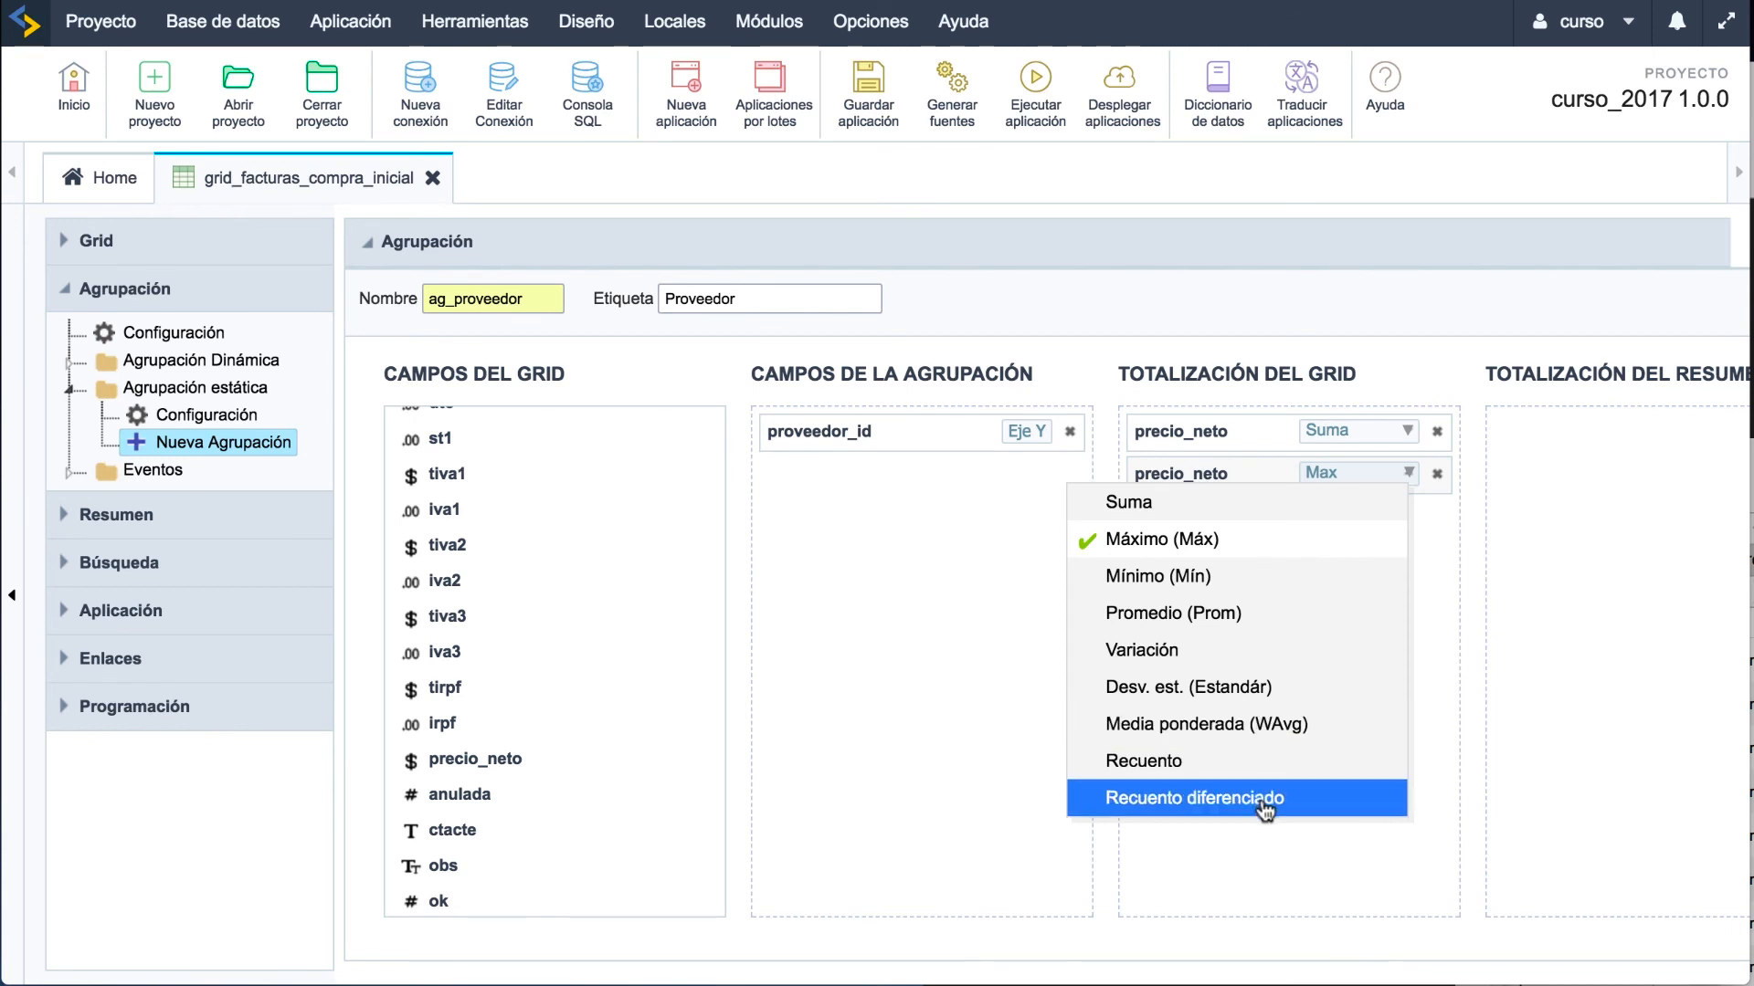
{"action": "left_click", "coordinate": [1516, 561]}
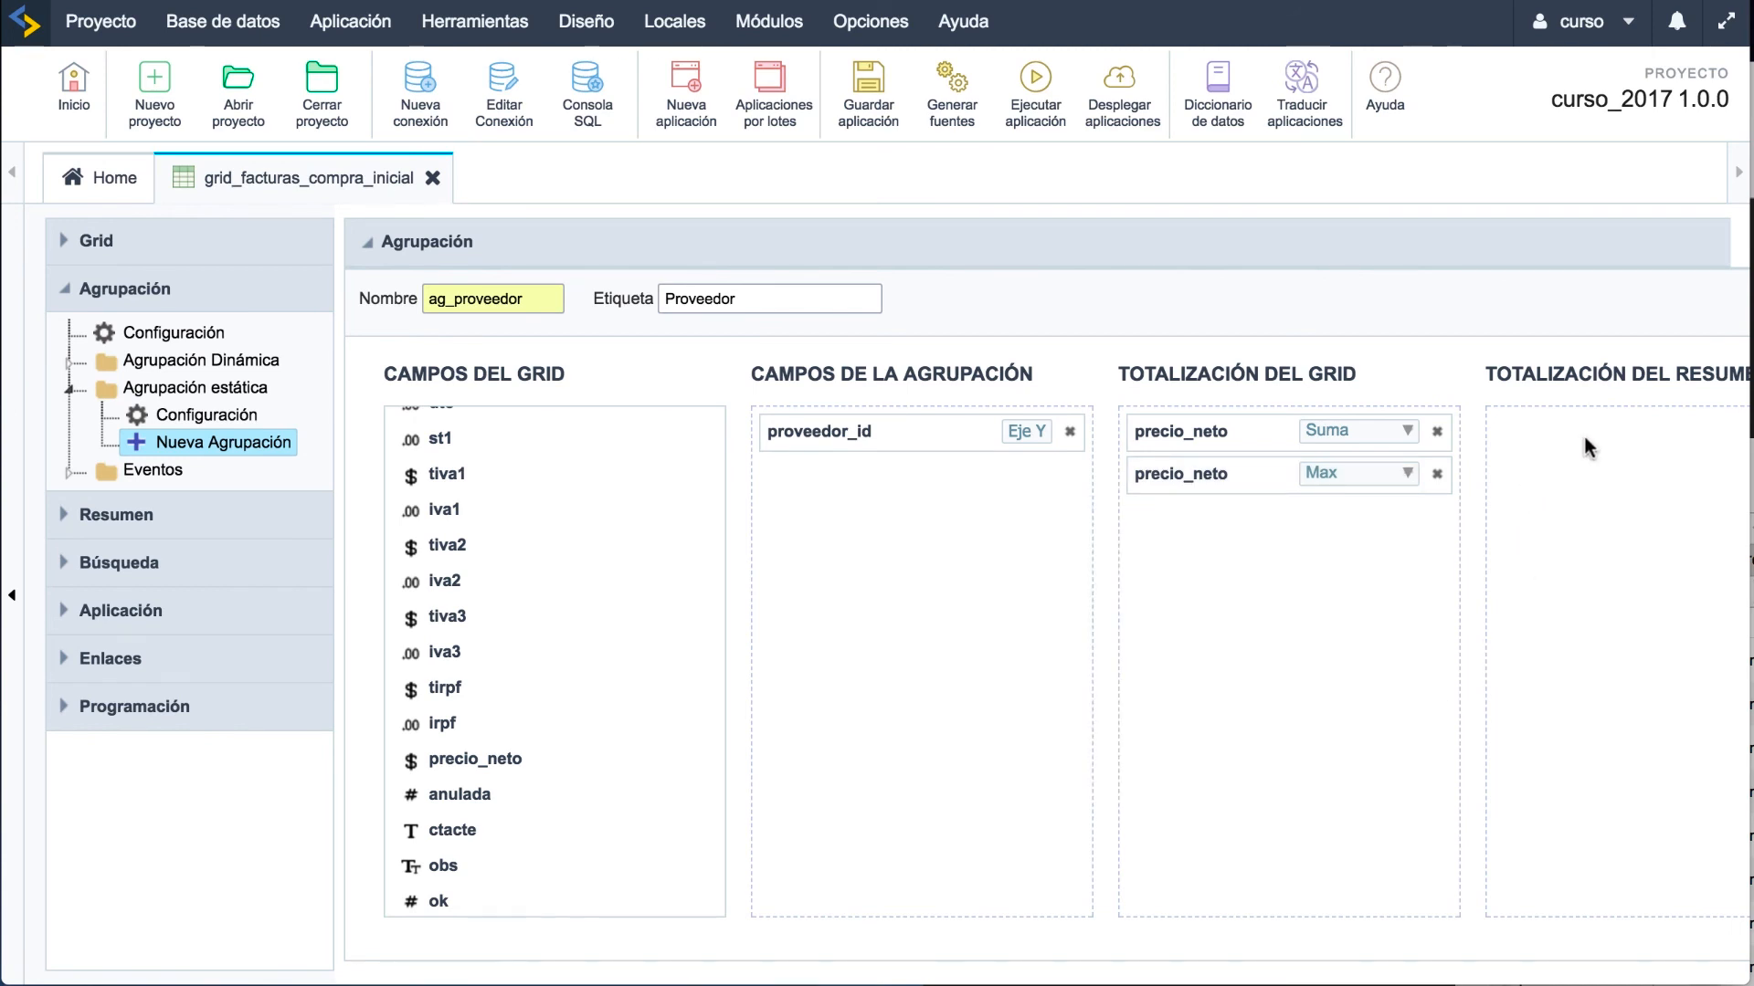
Step: Add precio_neto to the grouping's summary totals with the Suma function
{"action": "scroll", "coordinate": [1582, 433], "scroll_direction": "right", "scroll_amount": 3}
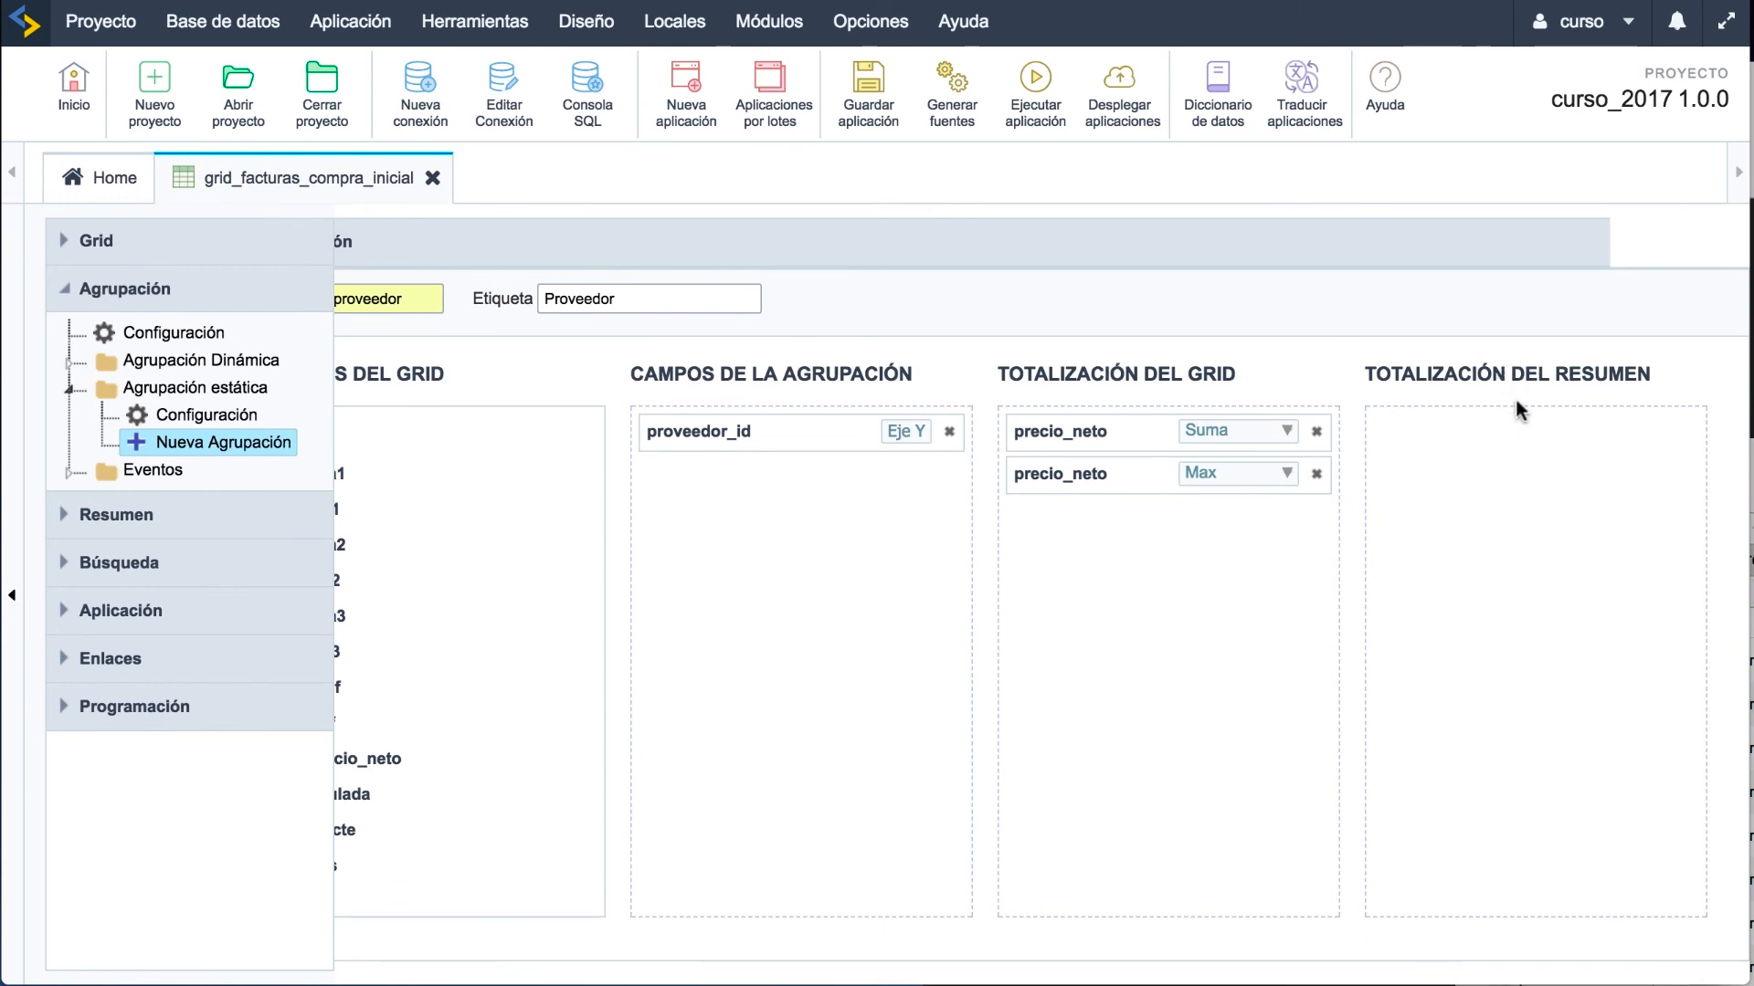
{"action": "scroll", "coordinate": [1520, 408], "scroll_direction": "left", "scroll_amount": 3}
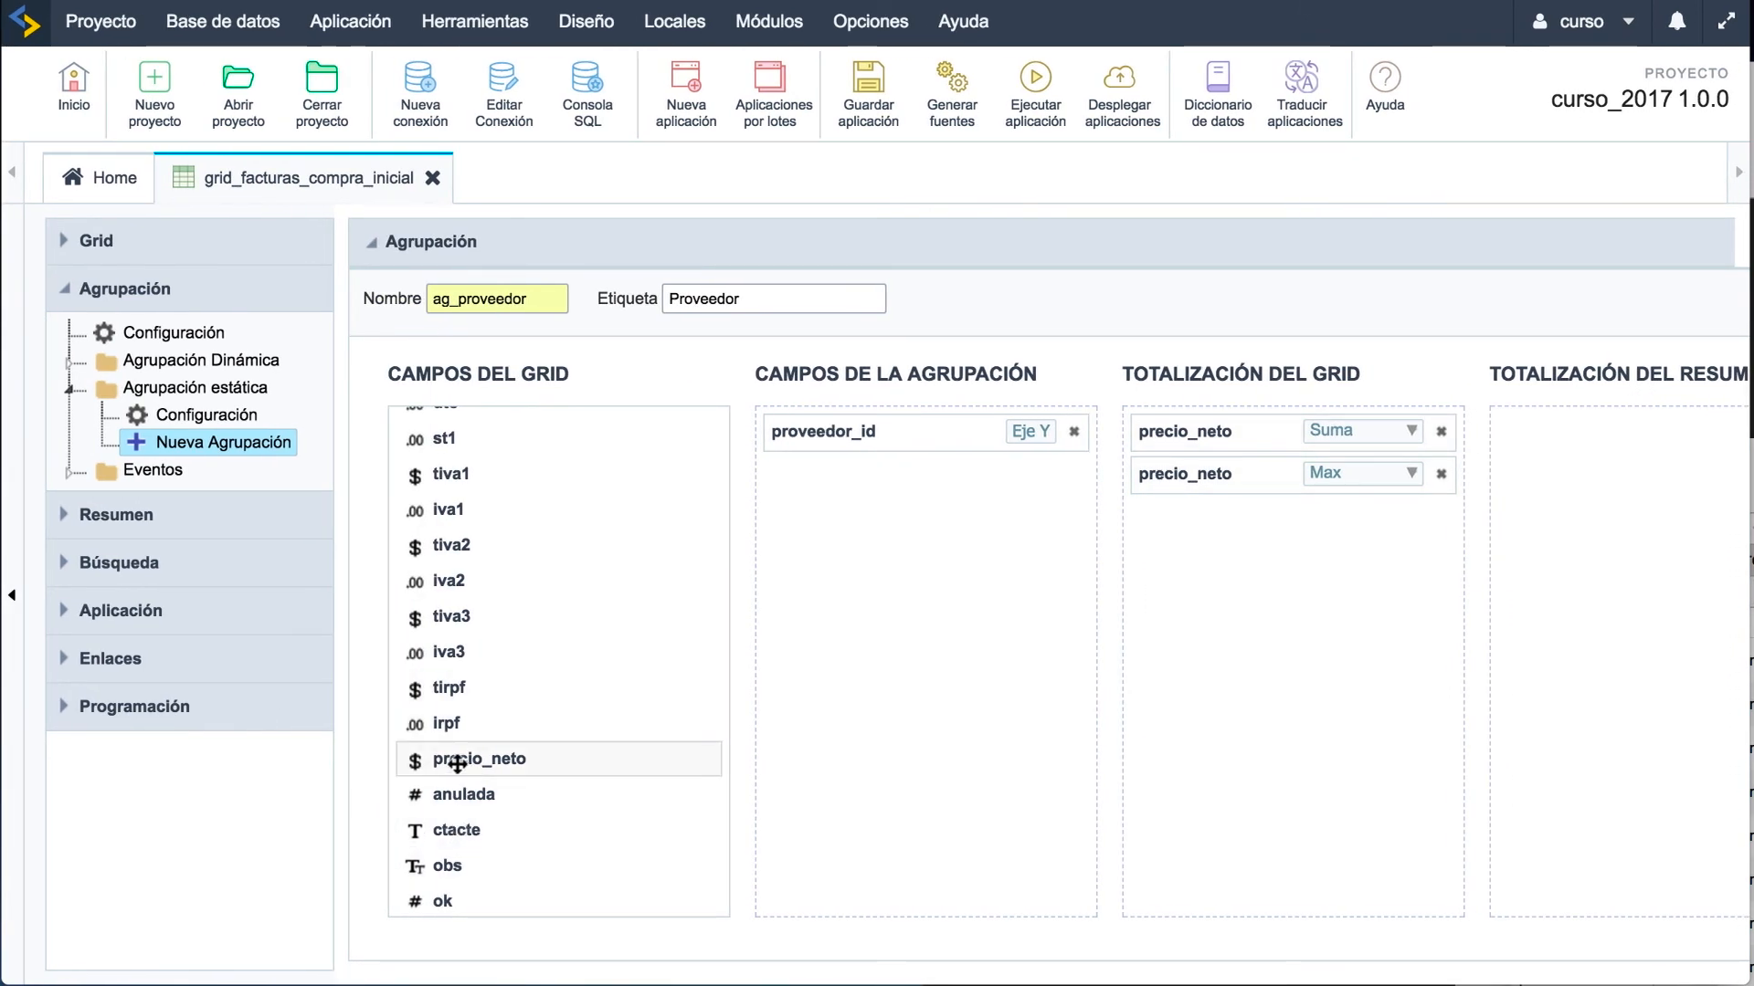
{"action": "left_click_drag", "start_coordinate": [452, 758], "coordinate": [1533, 490]}
{"action": "scroll", "coordinate": [1532, 490], "scroll_direction": "right", "scroll_amount": 3}
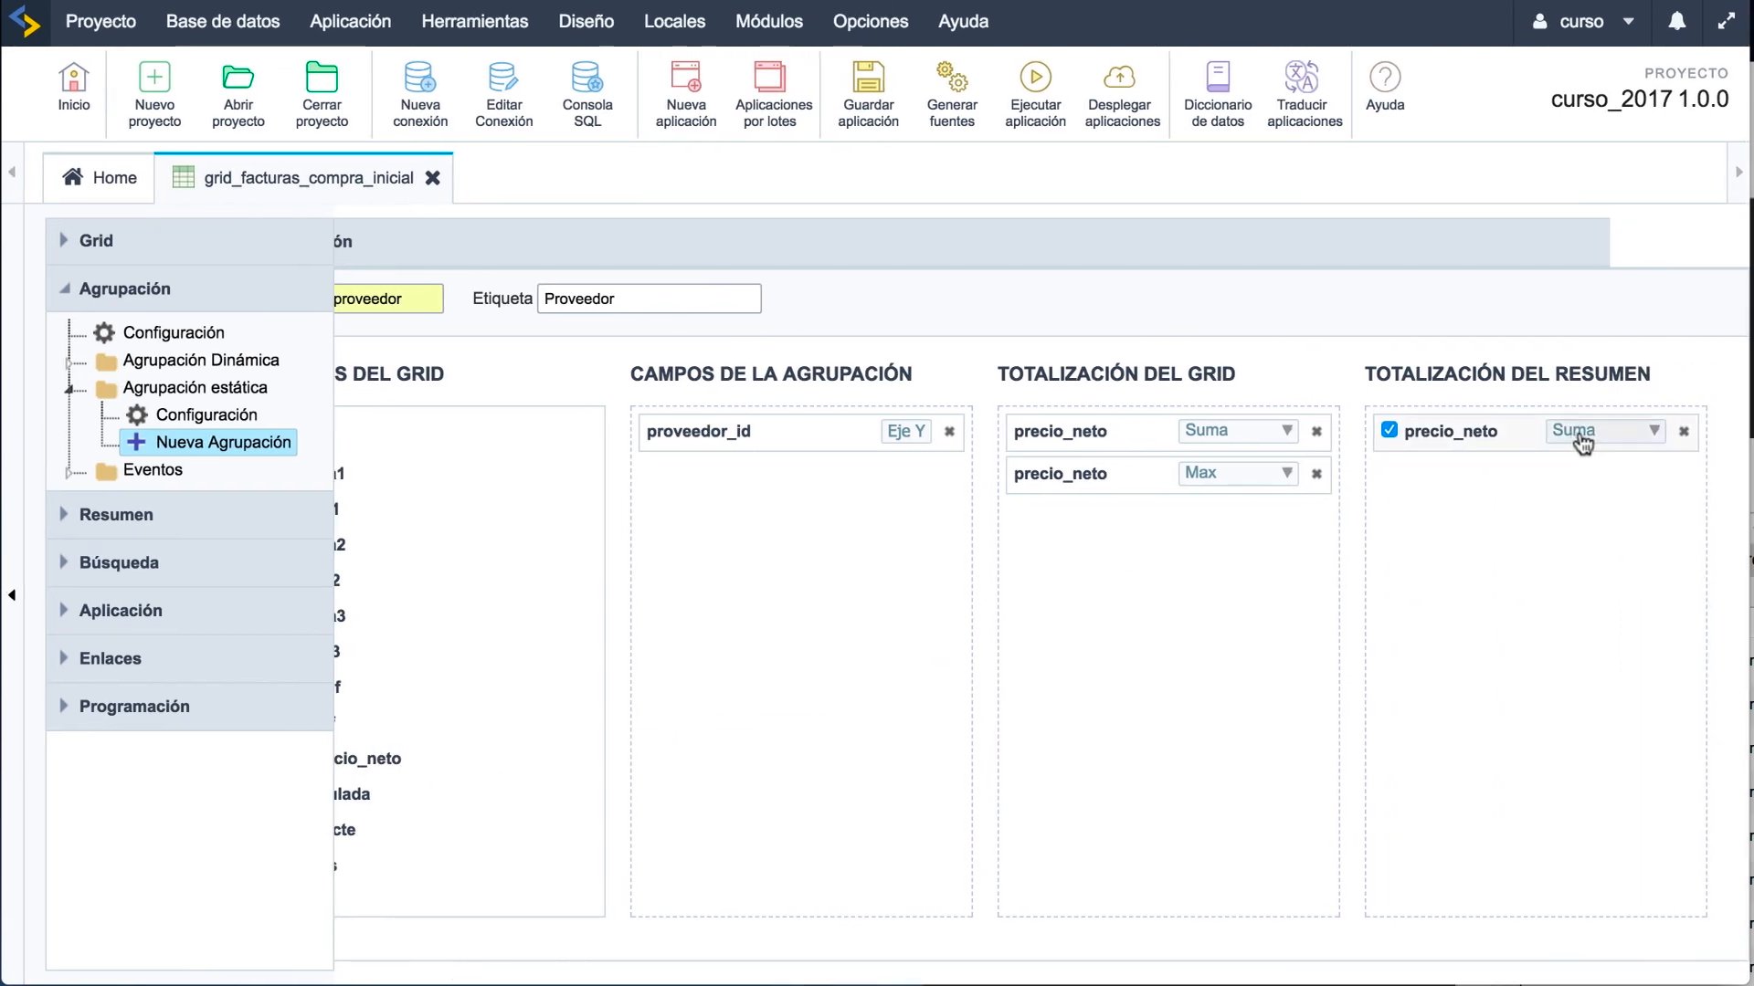
{"action": "scroll", "coordinate": [599, 732], "scroll_direction": "left", "scroll_amount": 3}
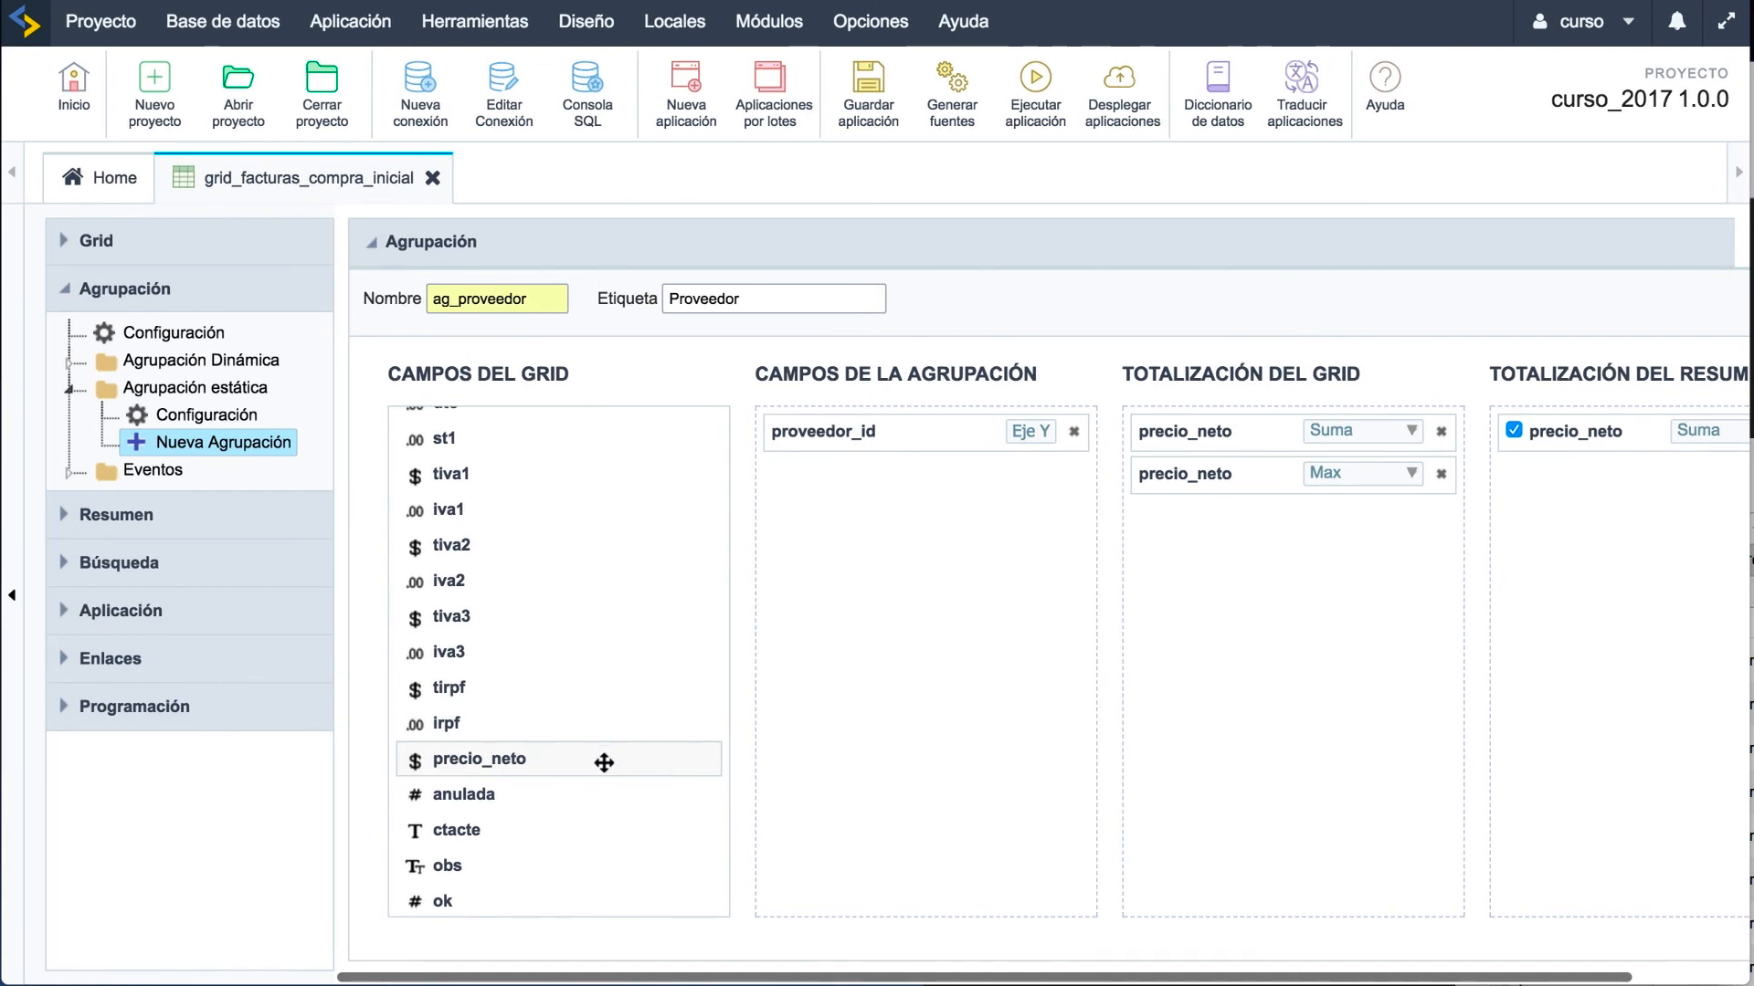
Step: Add a second precio_neto entry to the summary totals and set its function to Promedio (Prom)
{"action": "left_click_drag", "start_coordinate": [474, 764], "coordinate": [1600, 502]}
{"action": "left_click", "coordinate": [1585, 474]}
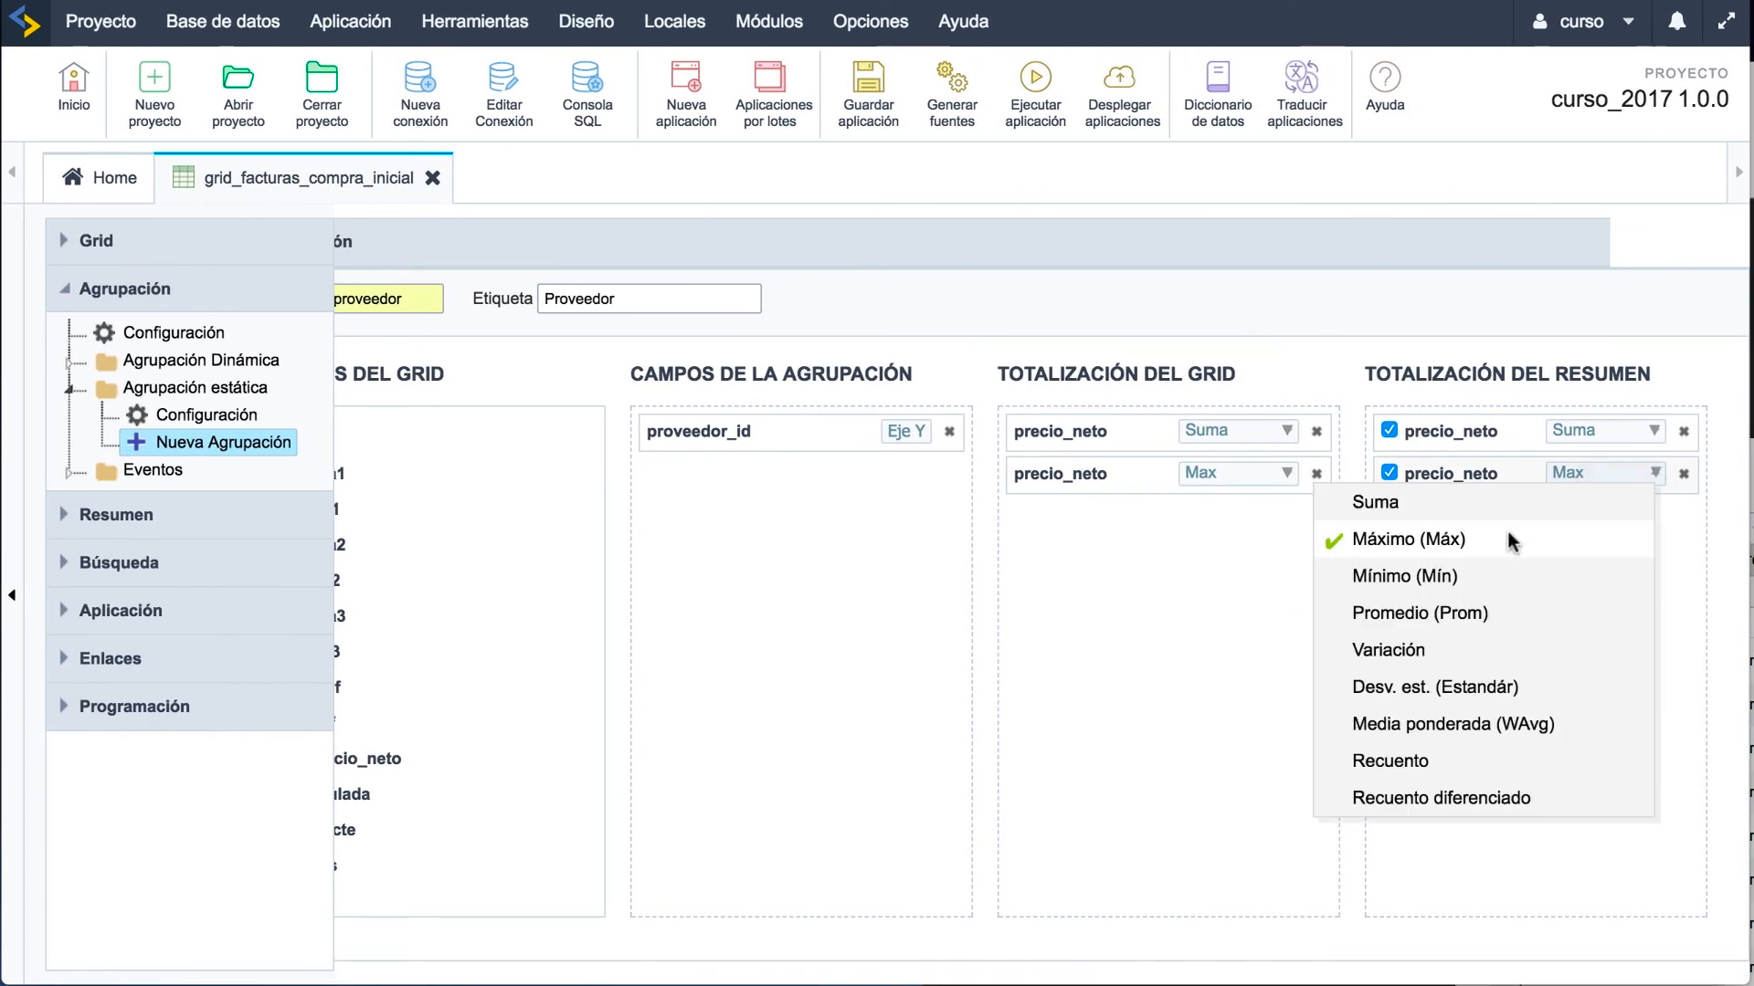
{"action": "left_click", "coordinate": [1444, 610]}
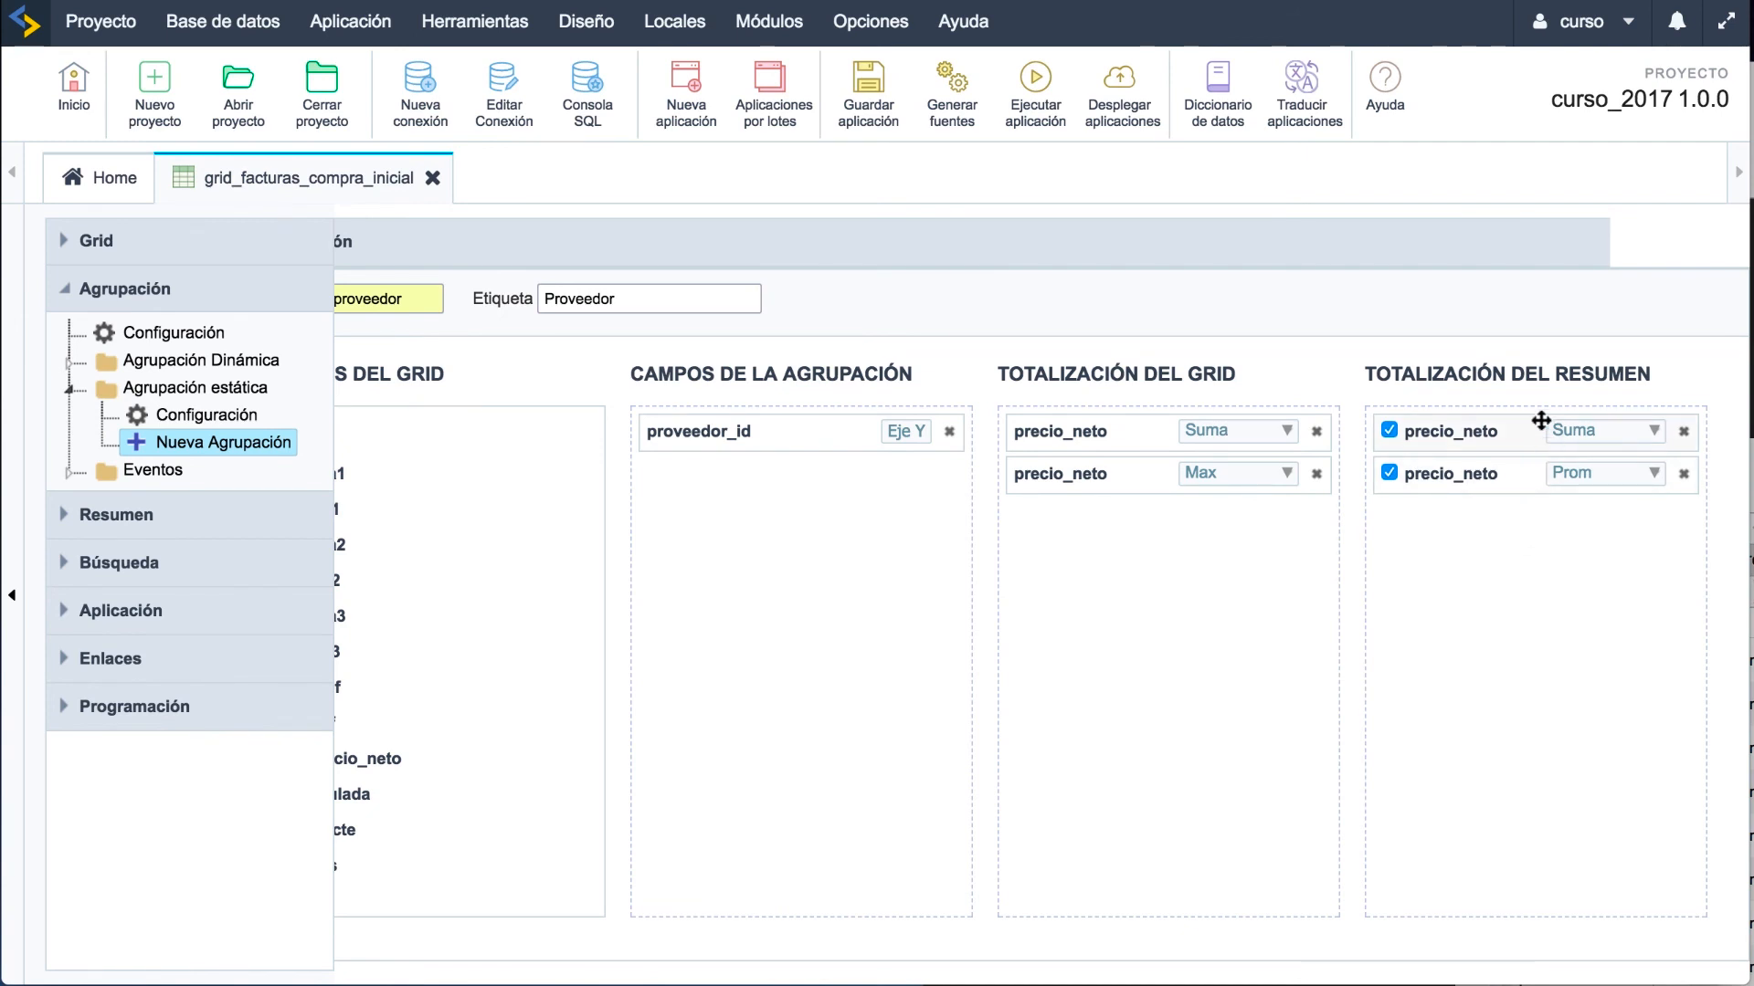
{"action": "scroll", "coordinate": [728, 502], "scroll_direction": "left", "scroll_amount": 2}
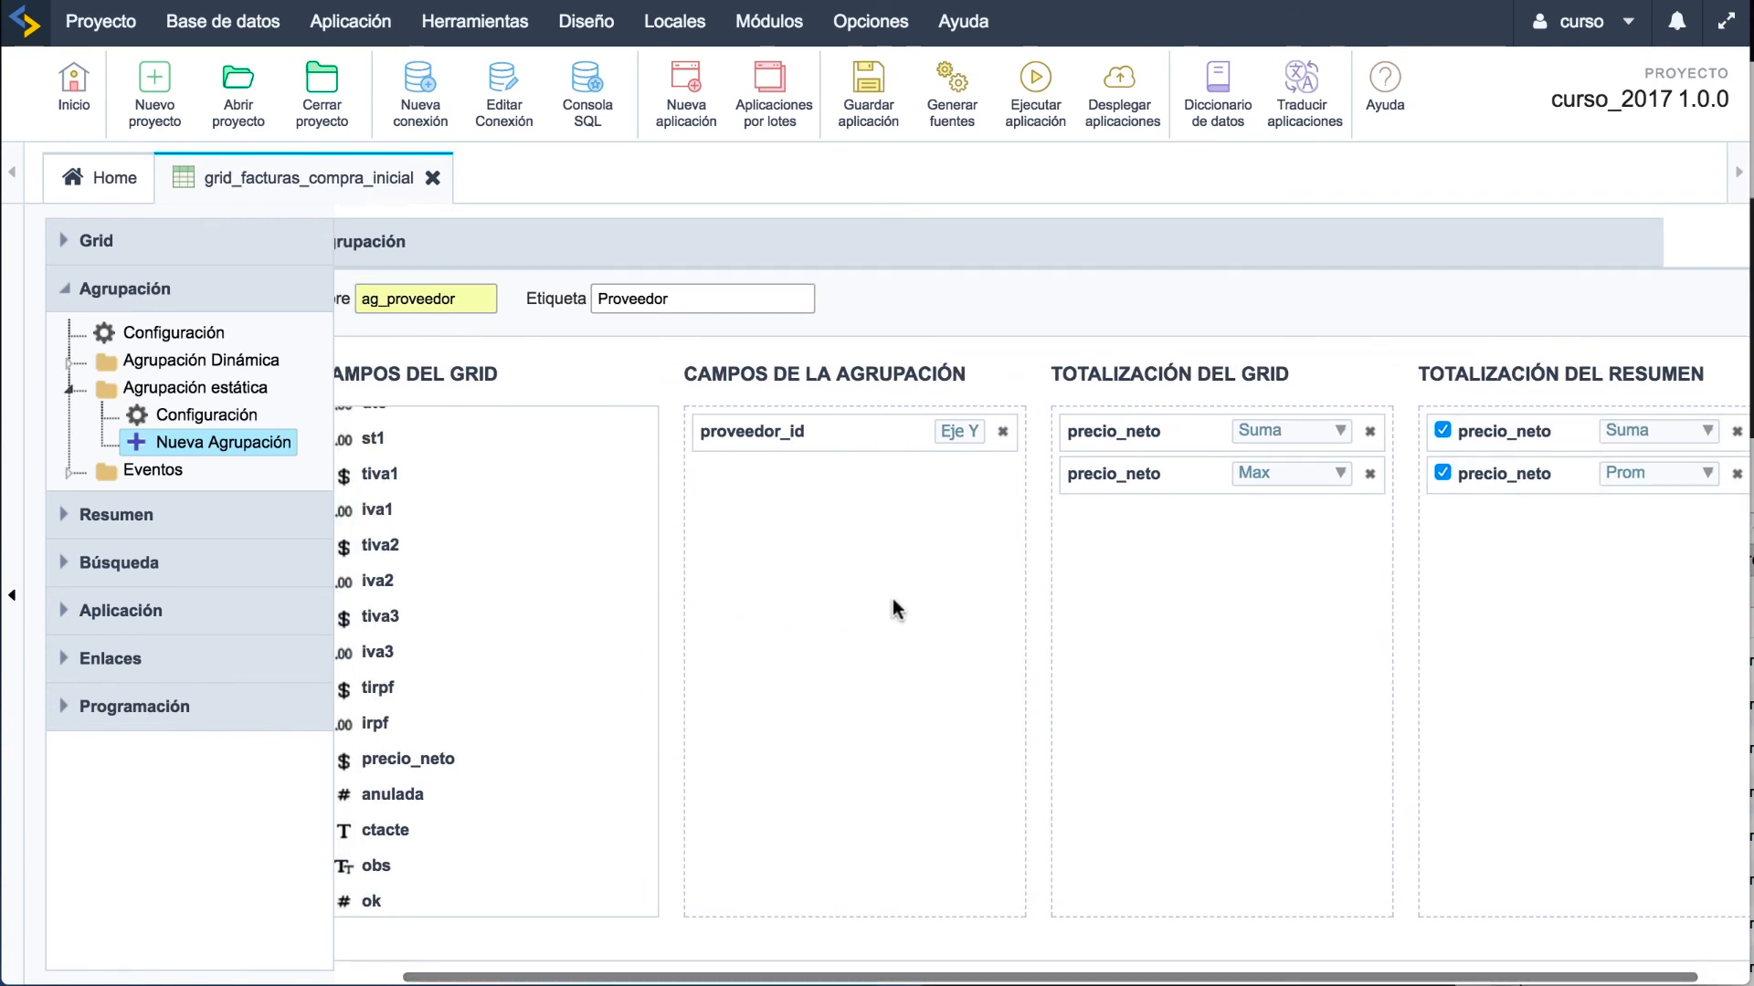
Step: Run the application, examine the supplier groups with their Suma and Max rows, and open the summary
{"action": "left_click", "coordinate": [1023, 101]}
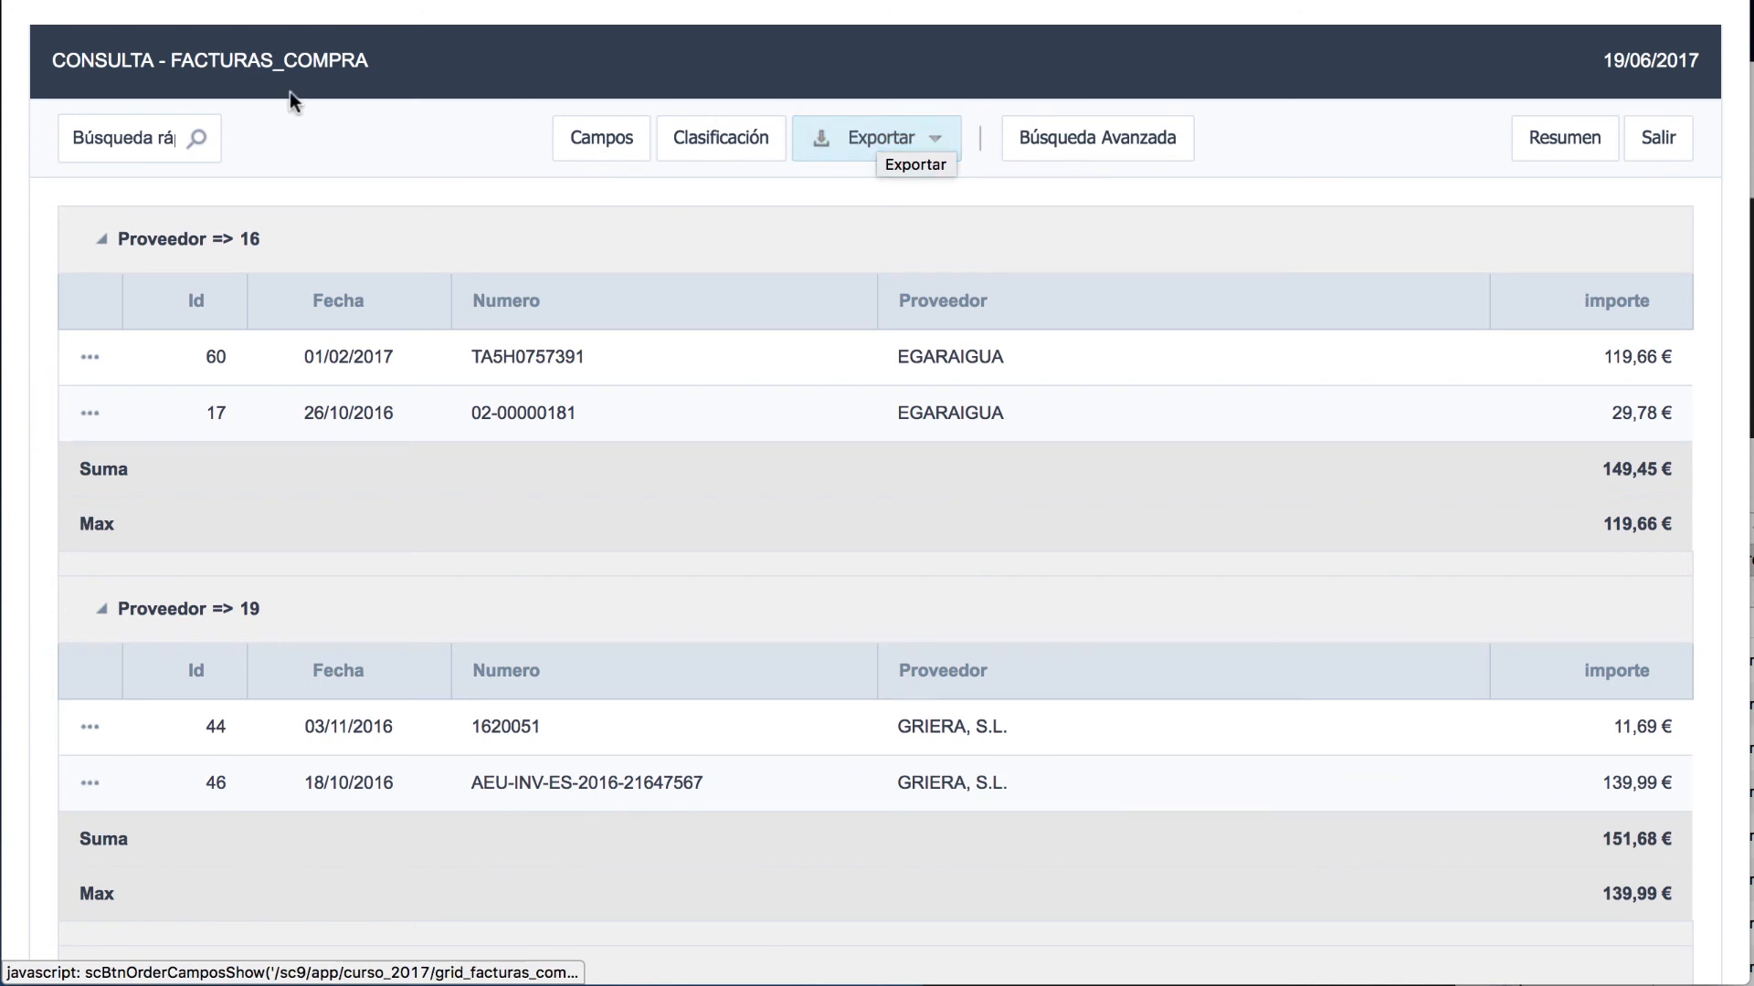
{"action": "scroll", "coordinate": [100, 208], "scroll_direction": "down", "scroll_amount": 1}
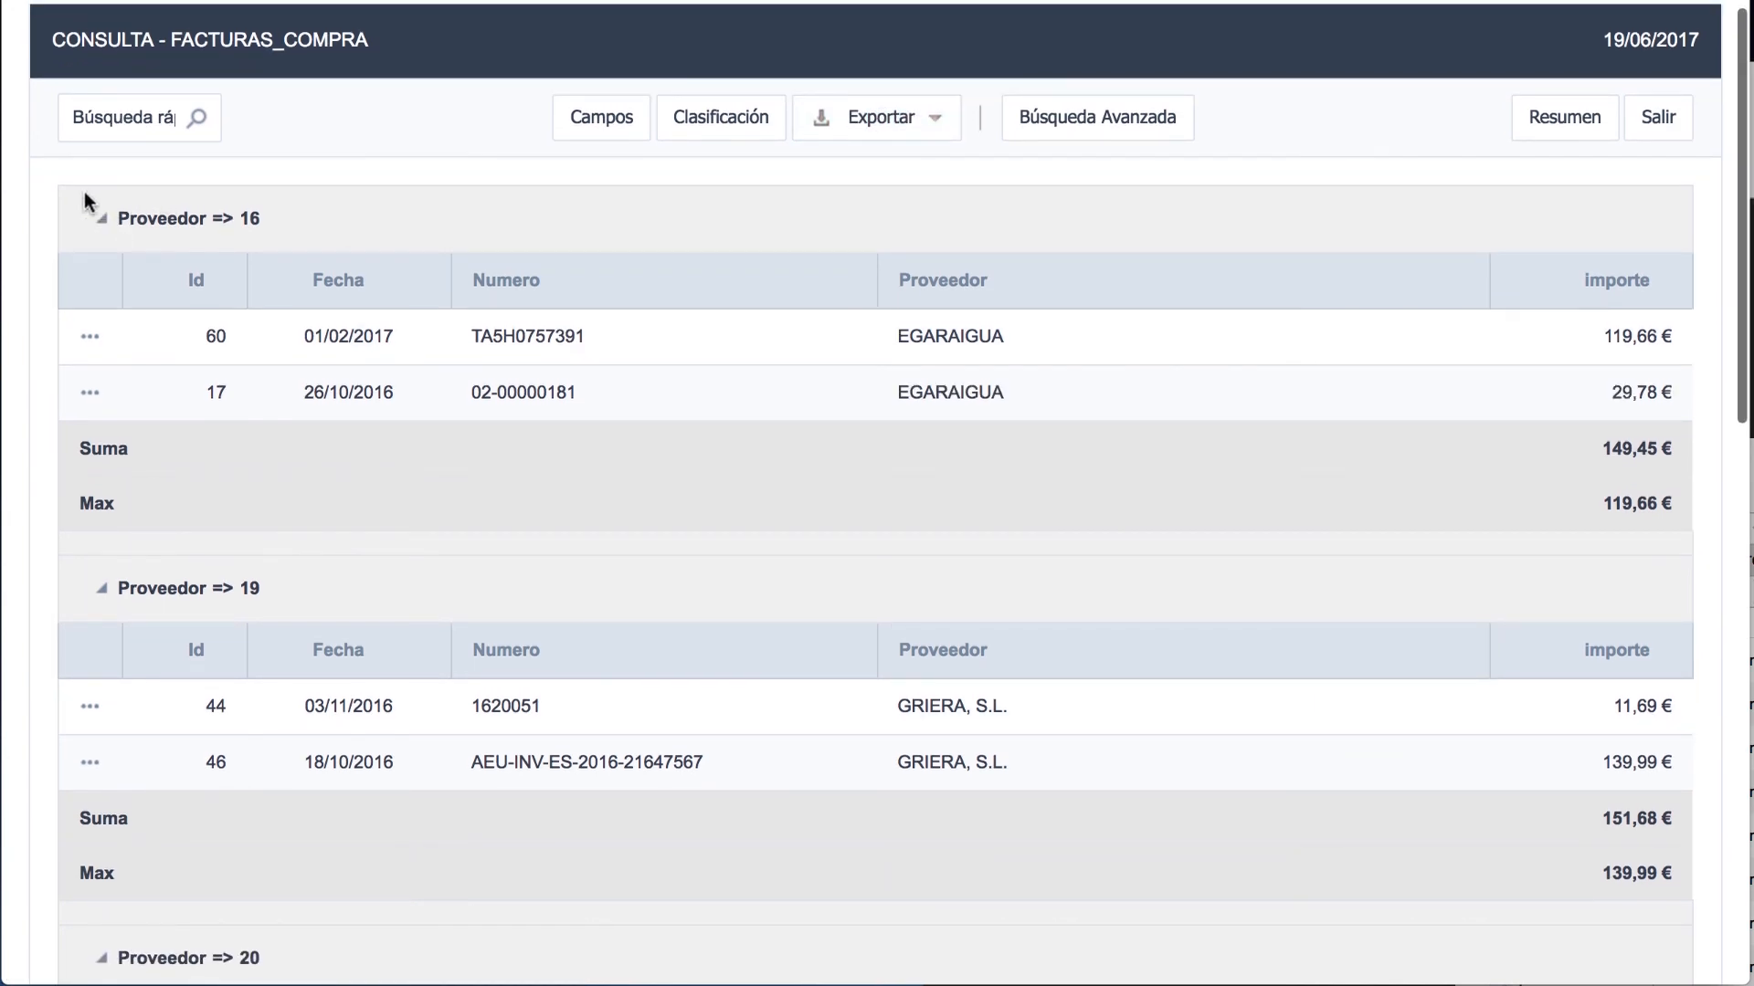
{"action": "scroll", "coordinate": [233, 457], "scroll_direction": "down", "scroll_amount": 4}
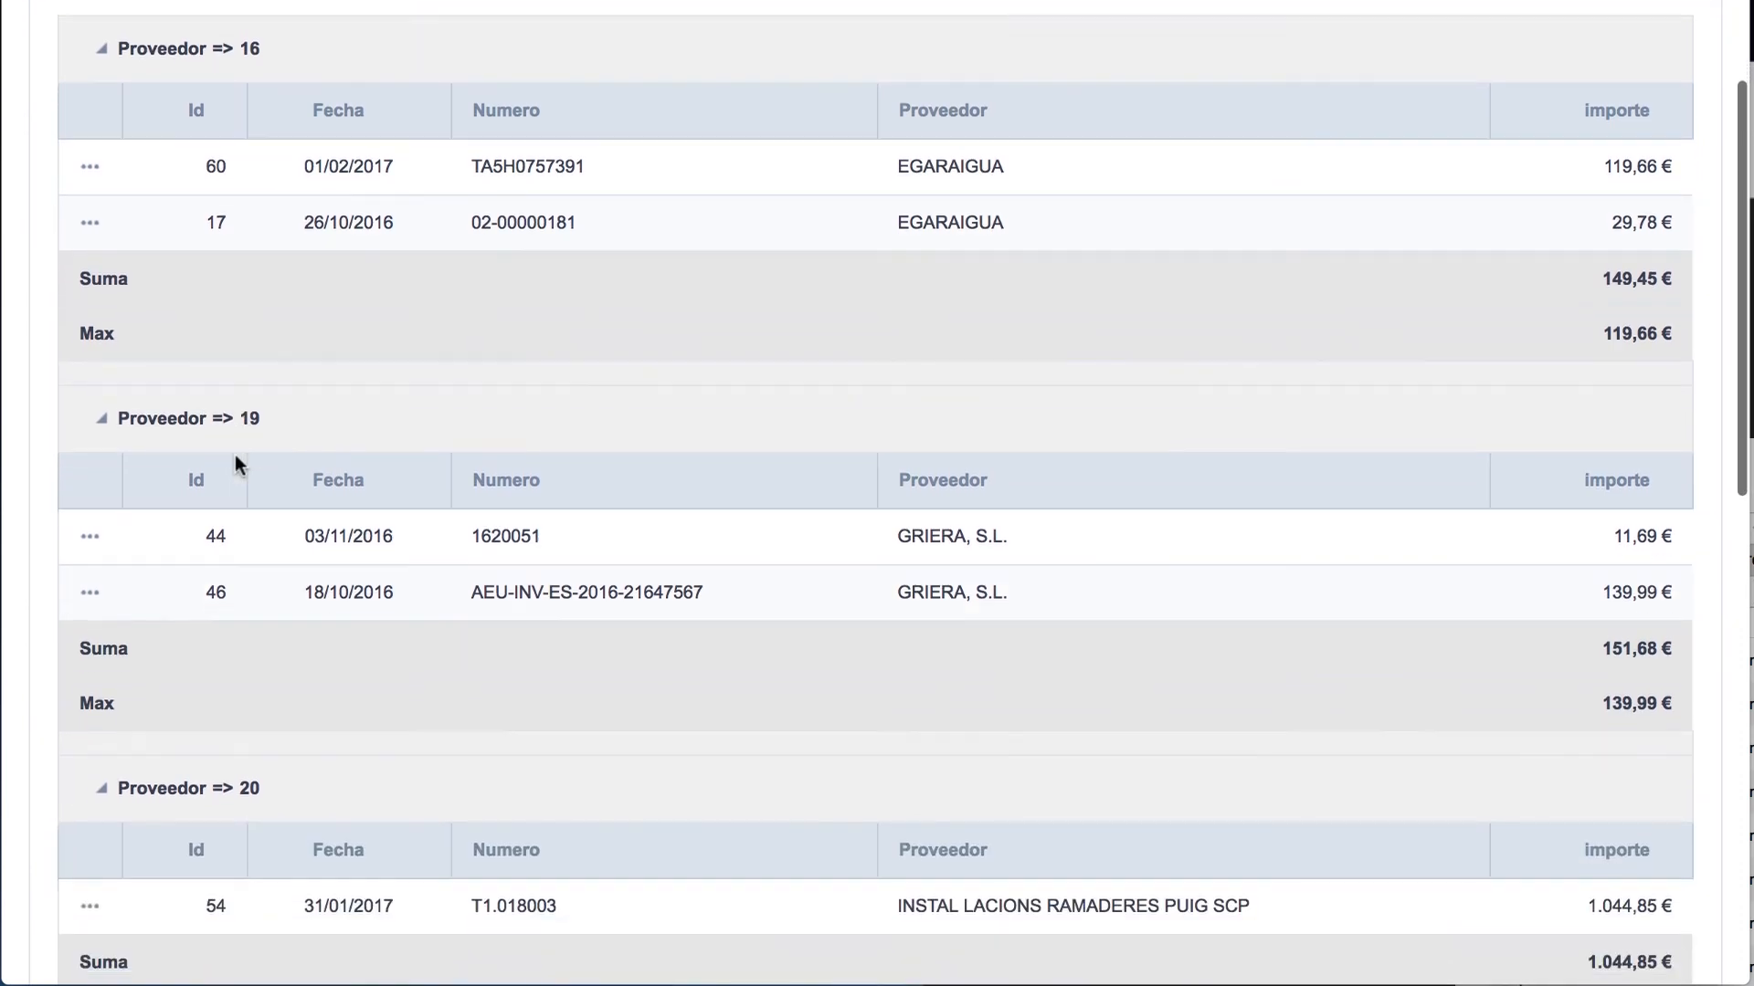
{"action": "scroll", "coordinate": [235, 455], "scroll_direction": "down", "scroll_amount": 1}
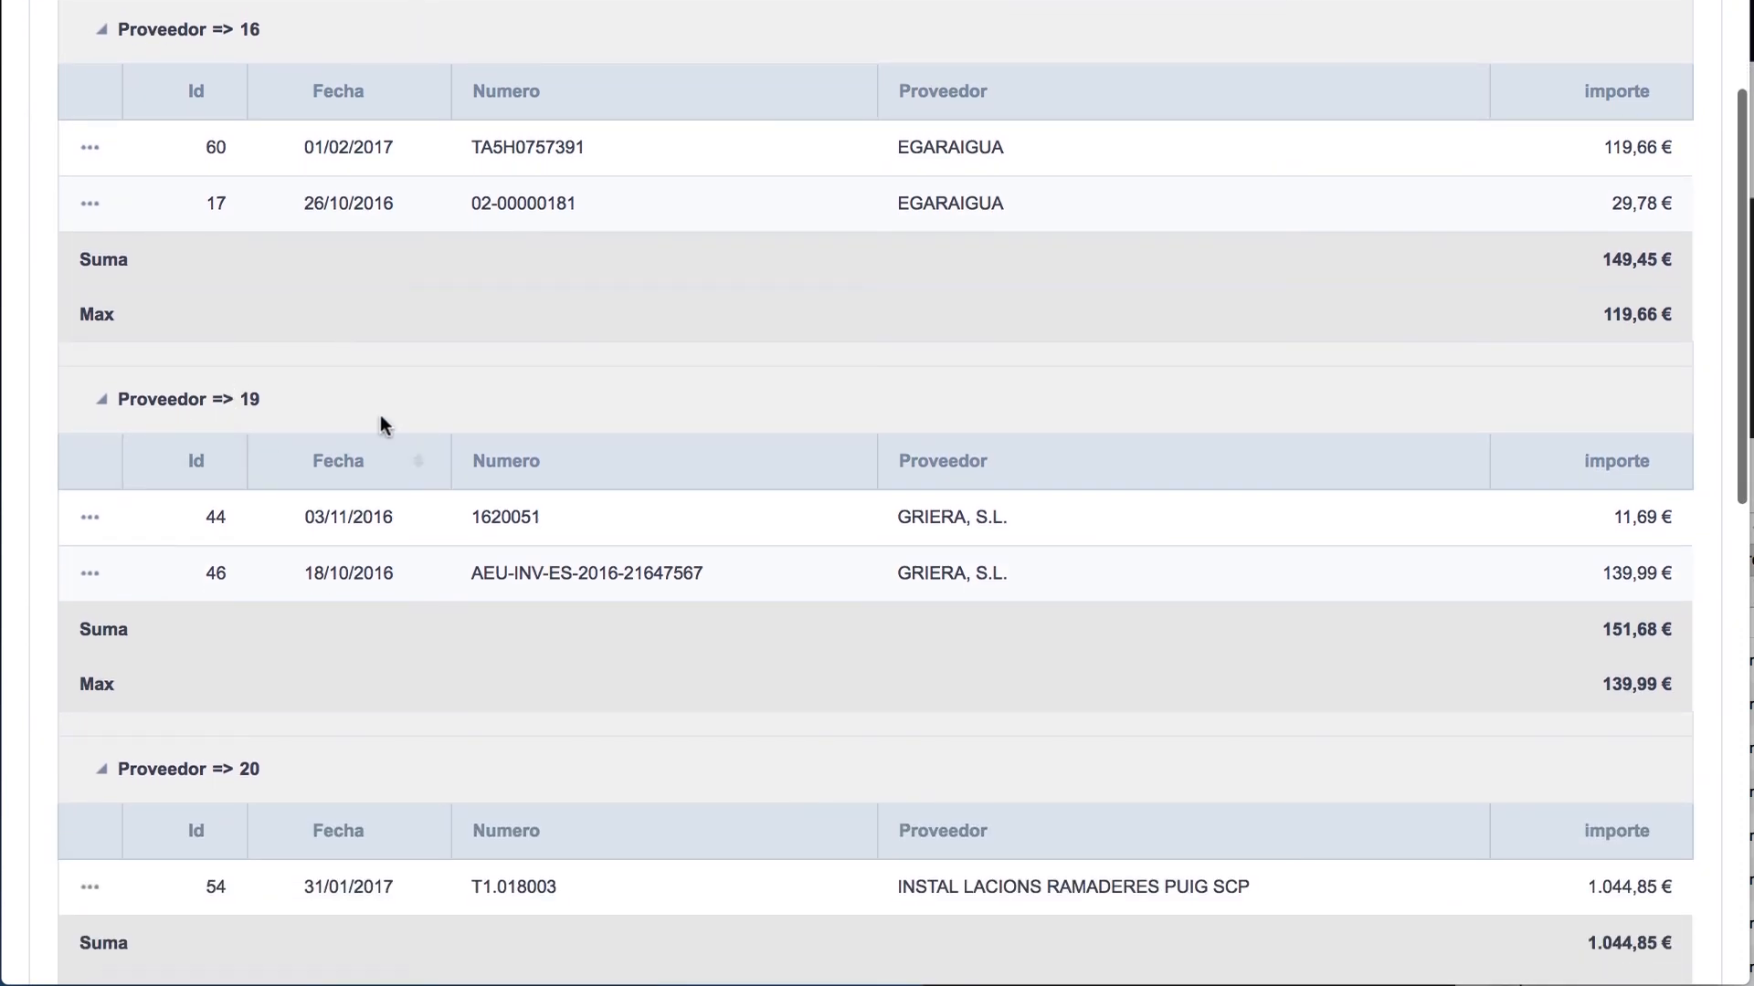
{"action": "scroll", "coordinate": [1552, 557], "scroll_direction": "up", "scroll_amount": 1}
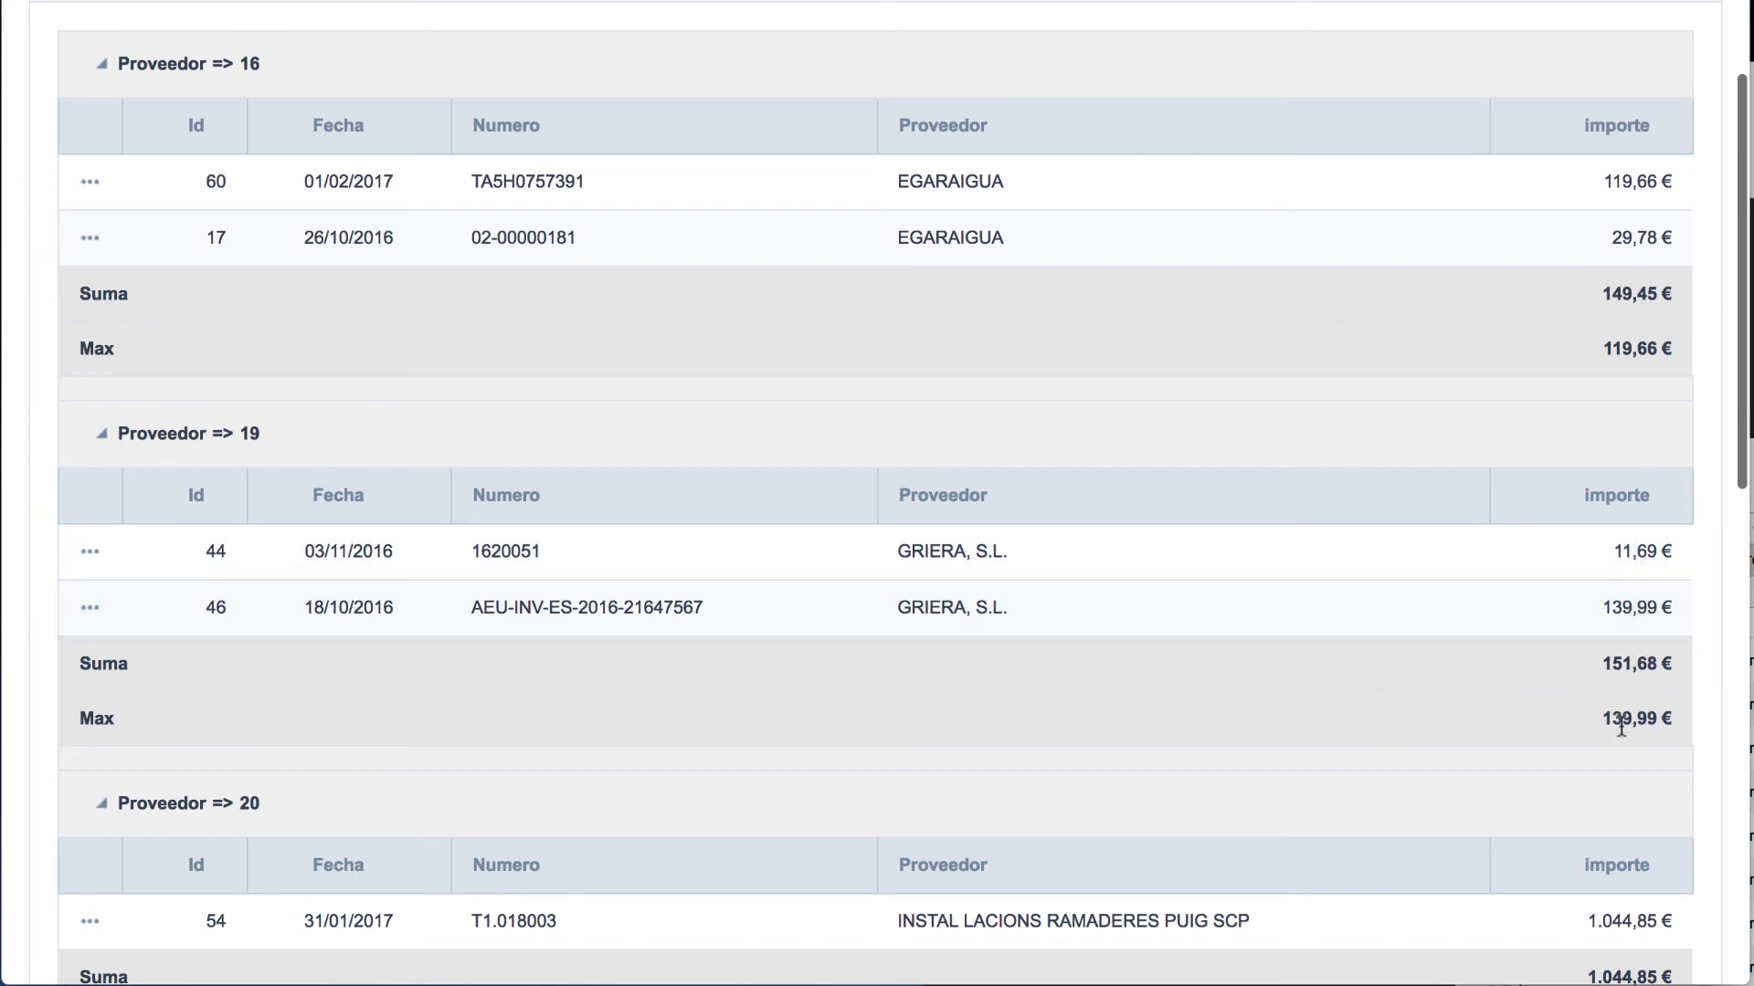
{"action": "scroll", "coordinate": [1622, 718], "scroll_direction": "up", "scroll_amount": 3}
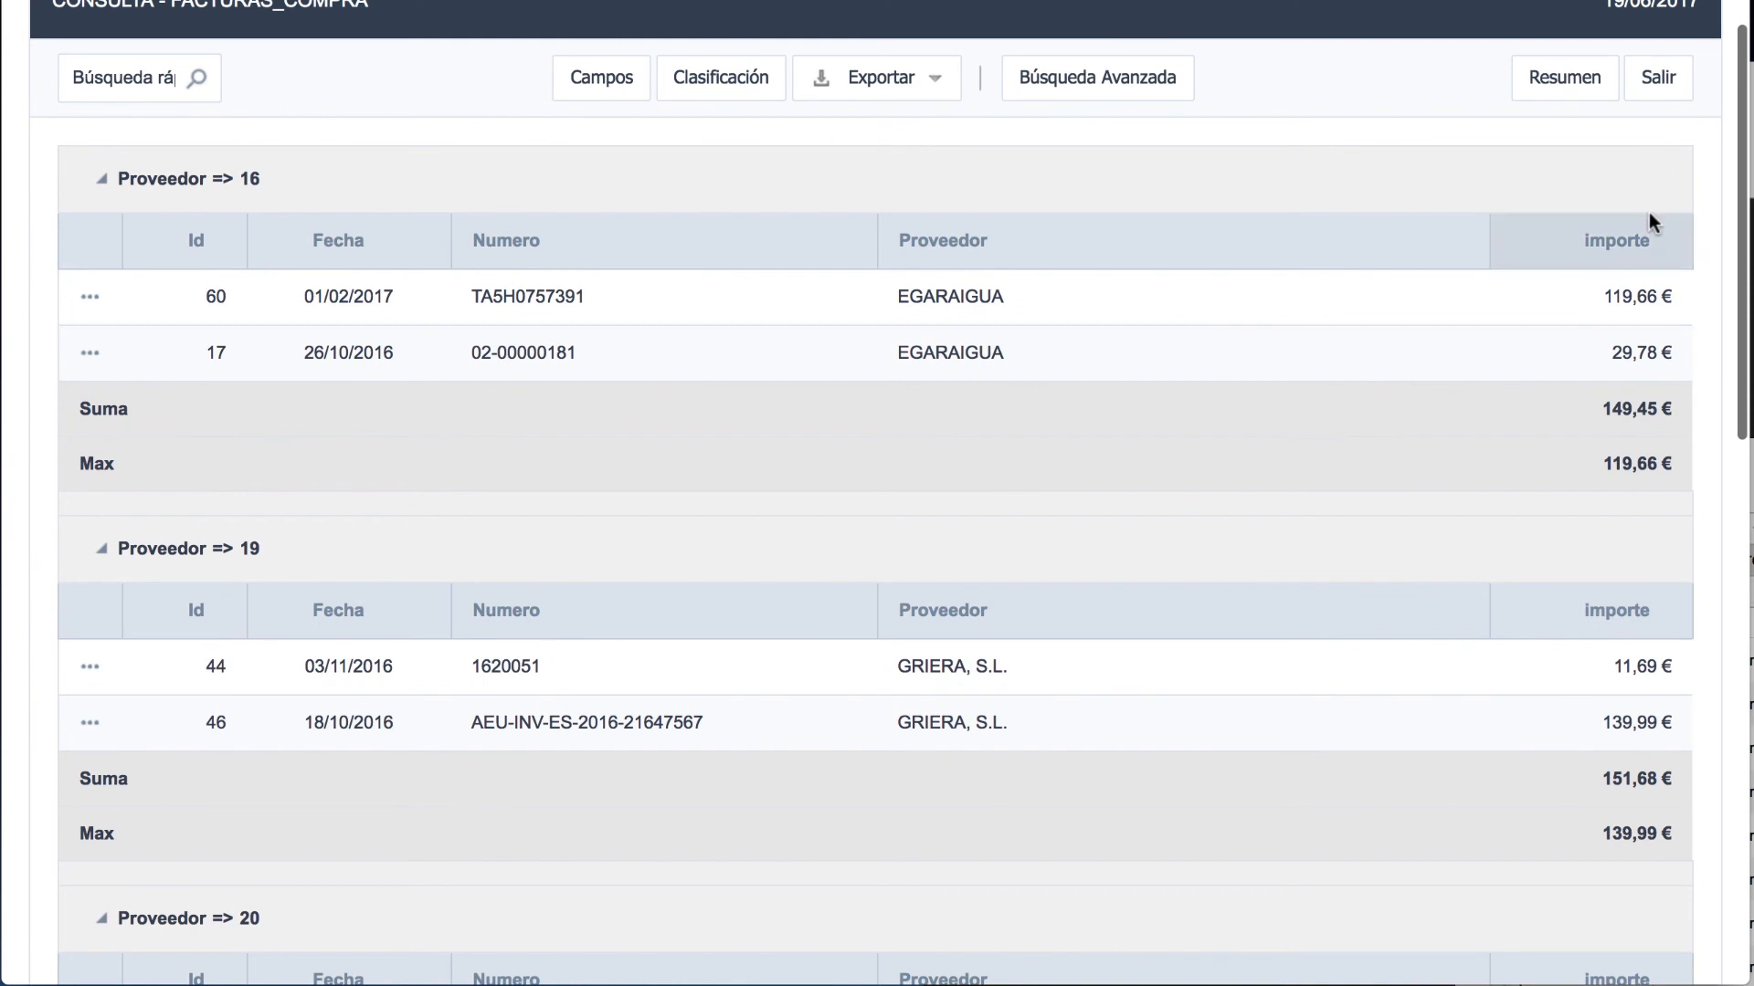
{"action": "left_click", "coordinate": [1563, 87]}
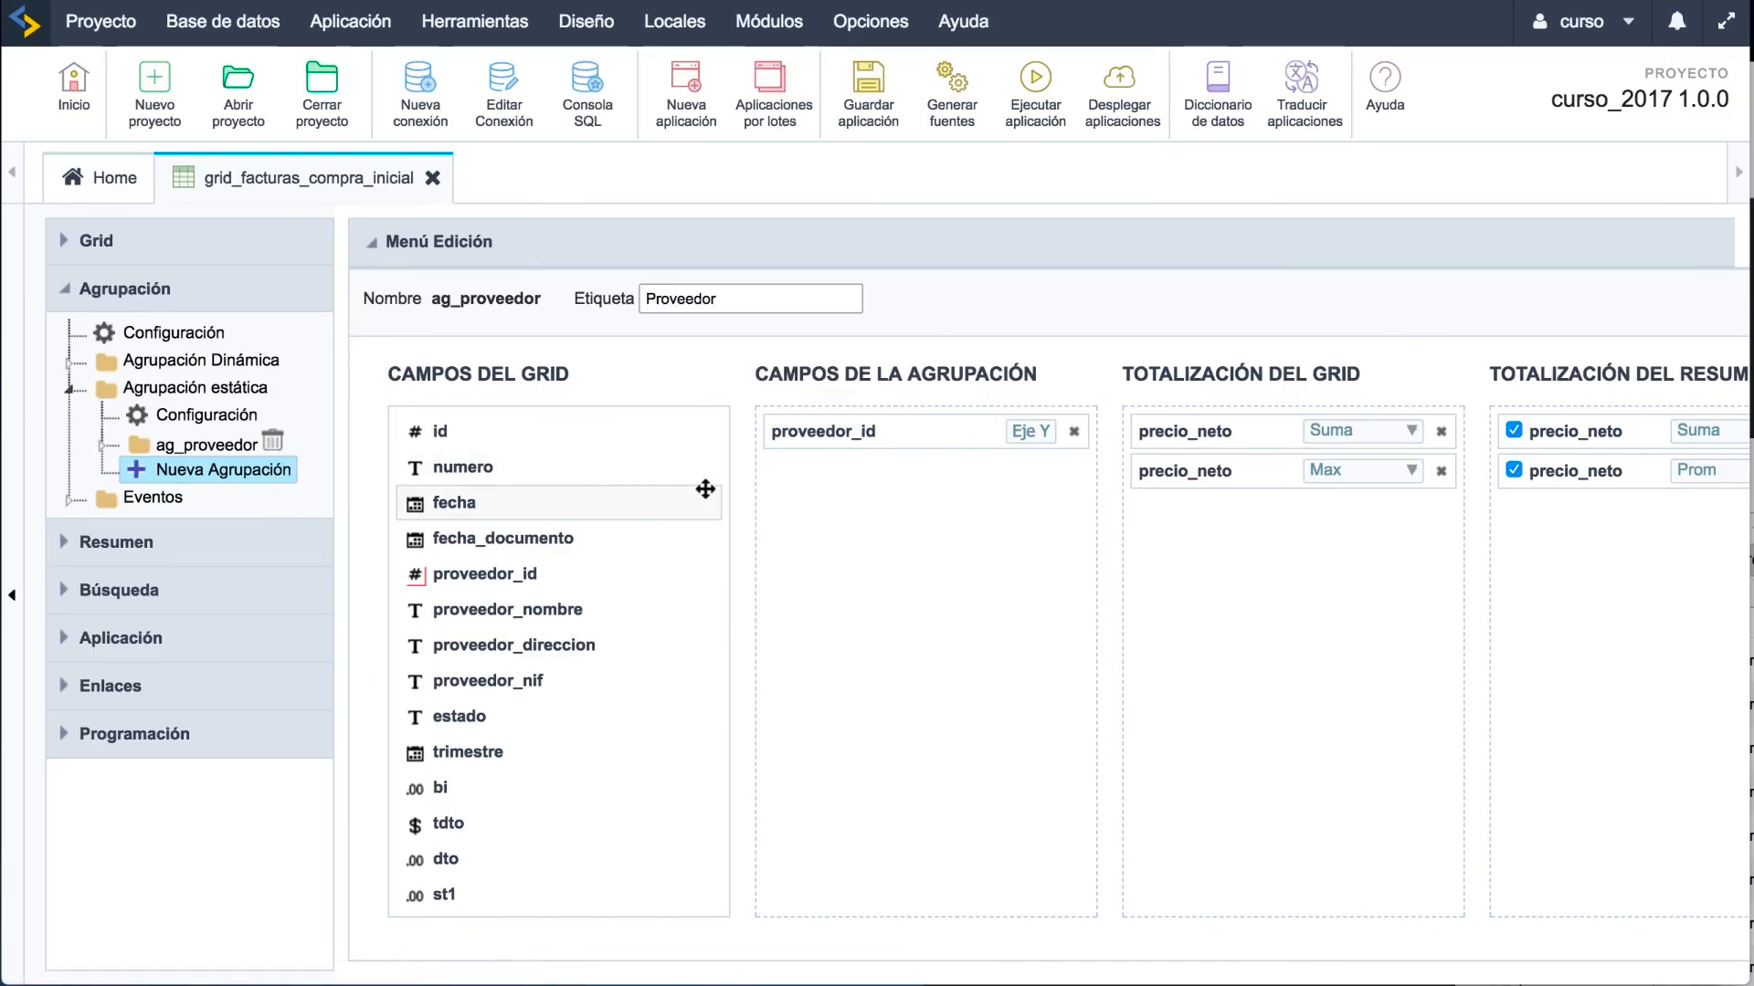
Step: Set the lookup of the proveedor_id field within the ag_proveedor grouping to Automático
{"action": "left_click", "coordinate": [216, 473]}
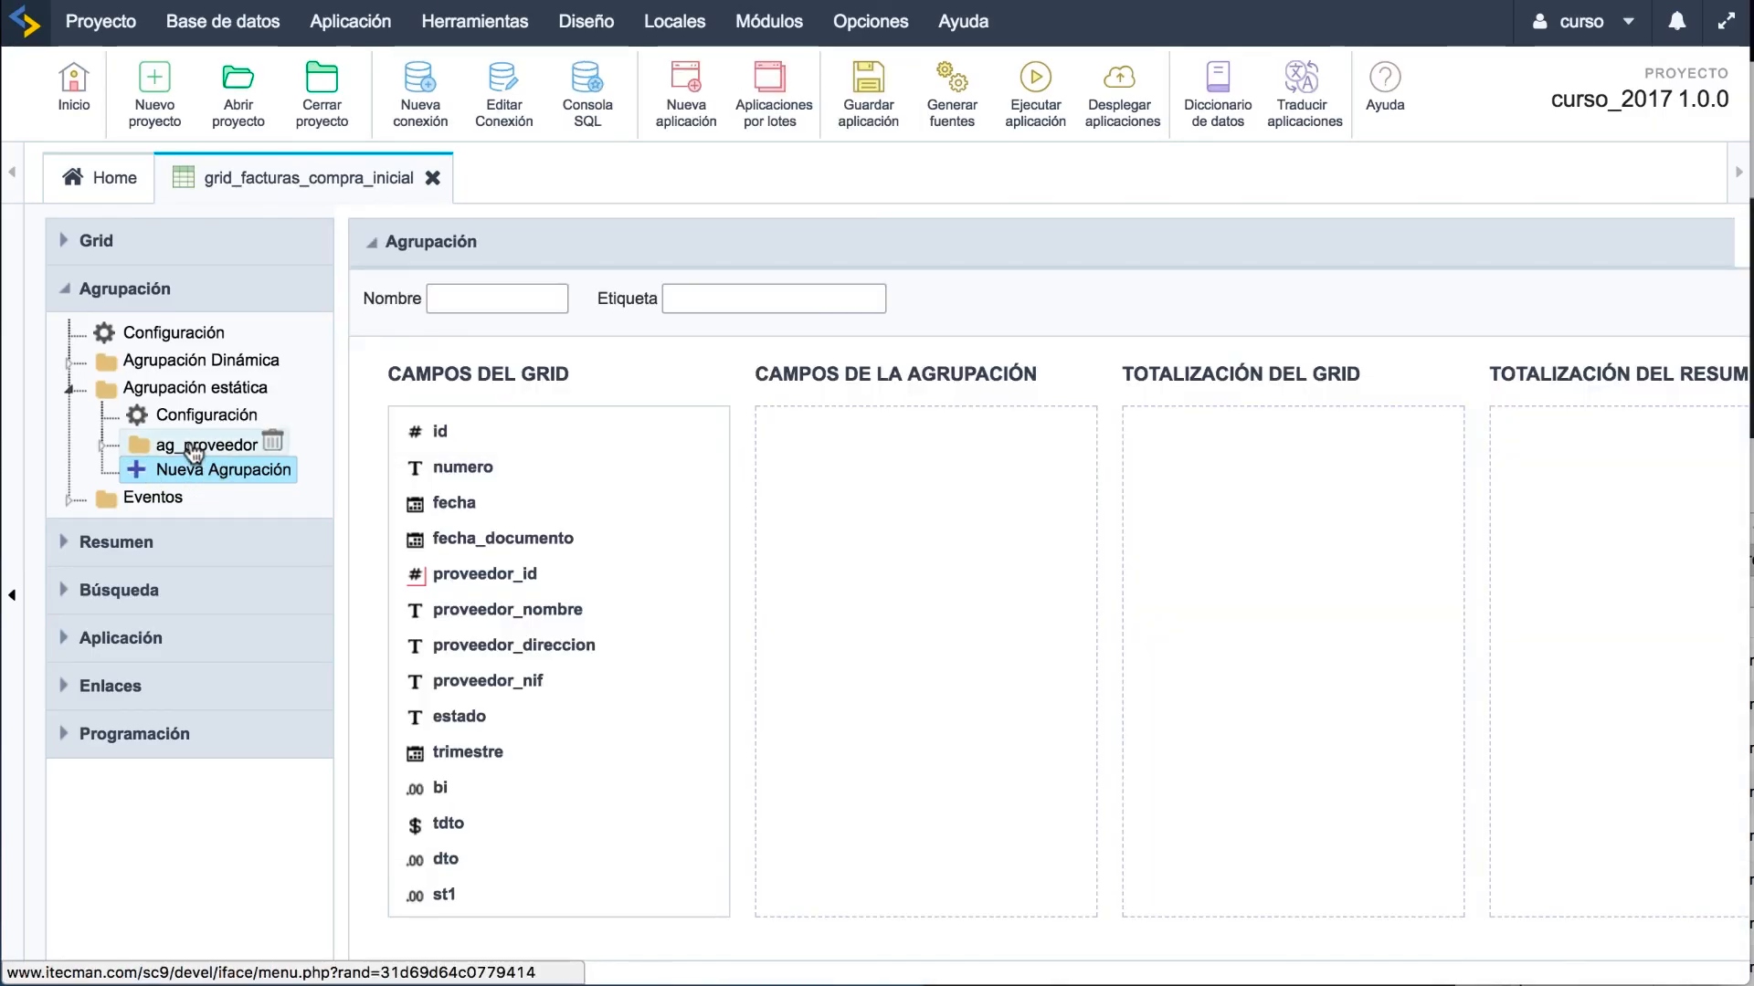
{"action": "left_click", "coordinate": [193, 450]}
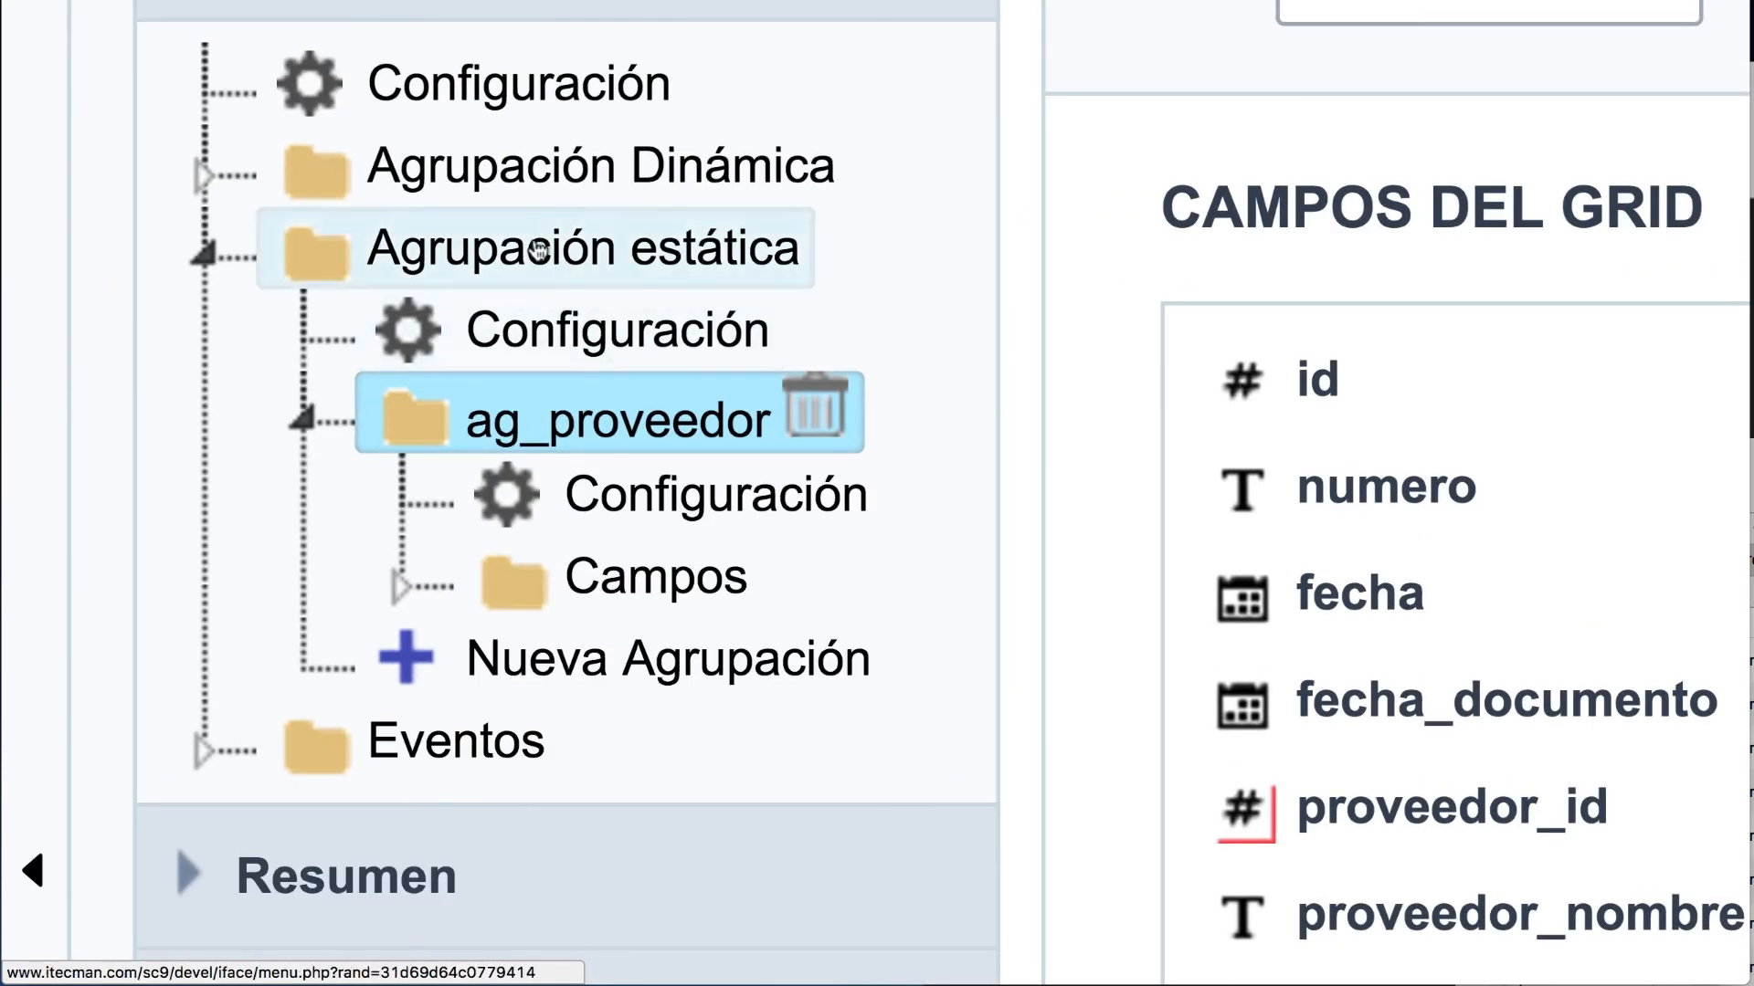
{"action": "left_click", "coordinate": [617, 581]}
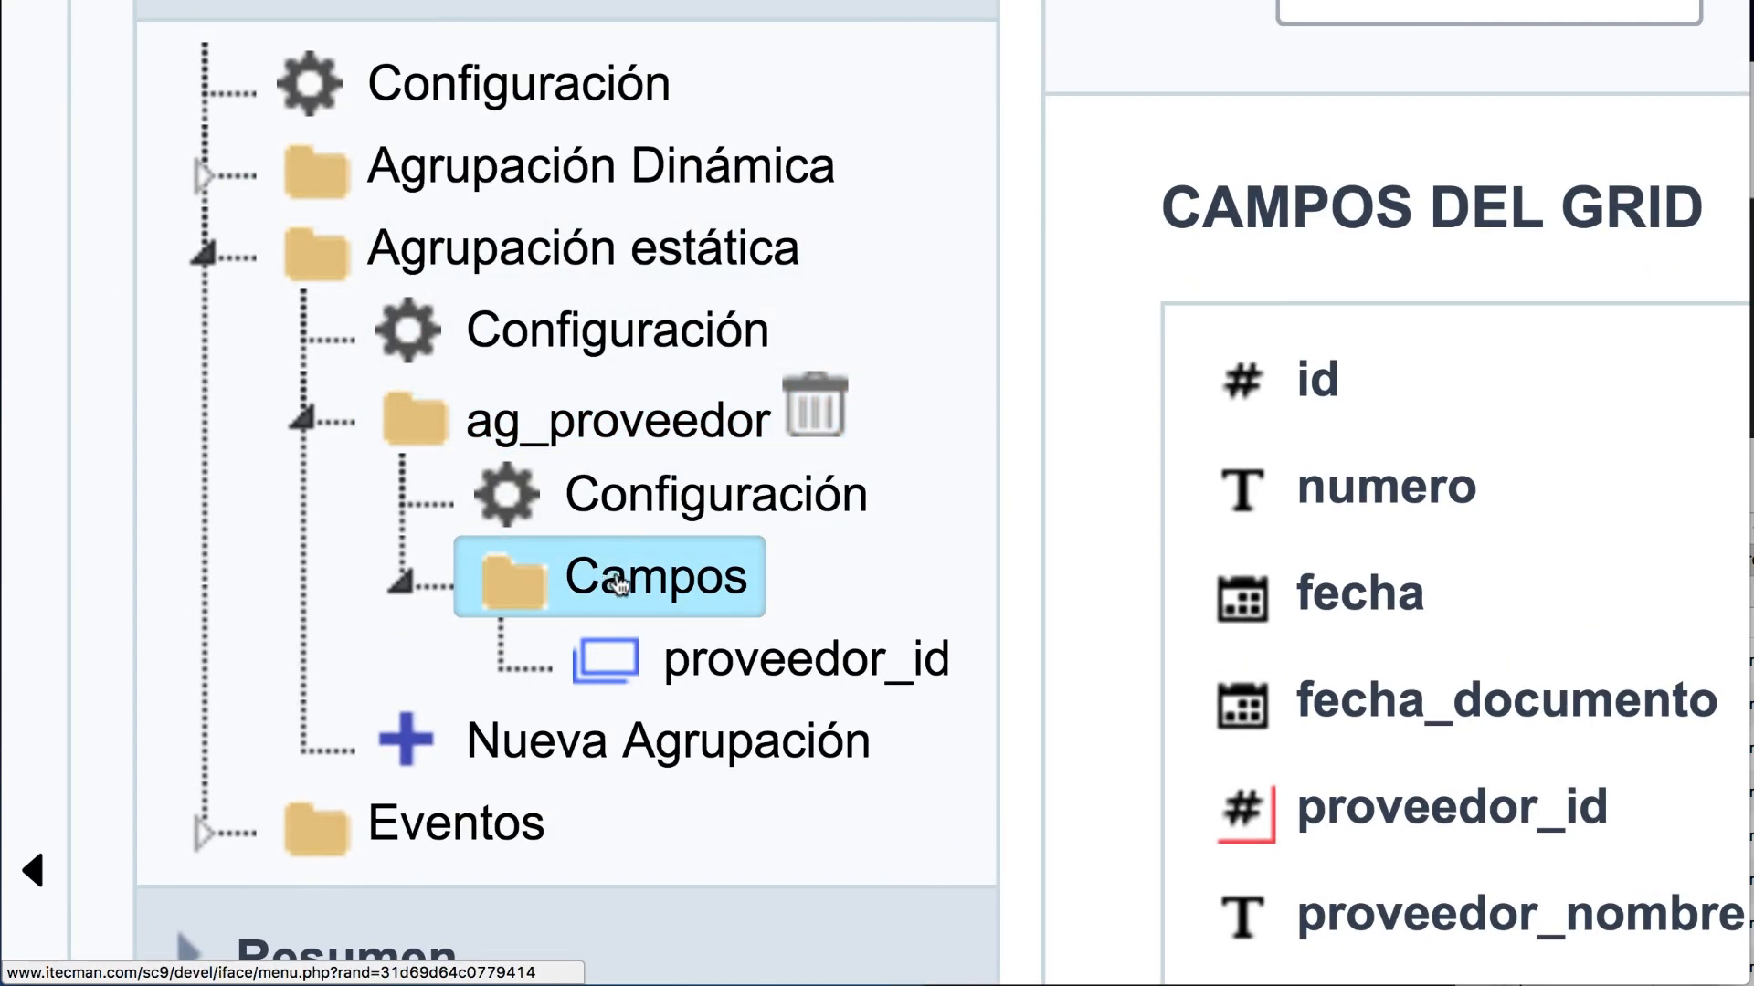
{"action": "left_click", "coordinate": [735, 662]}
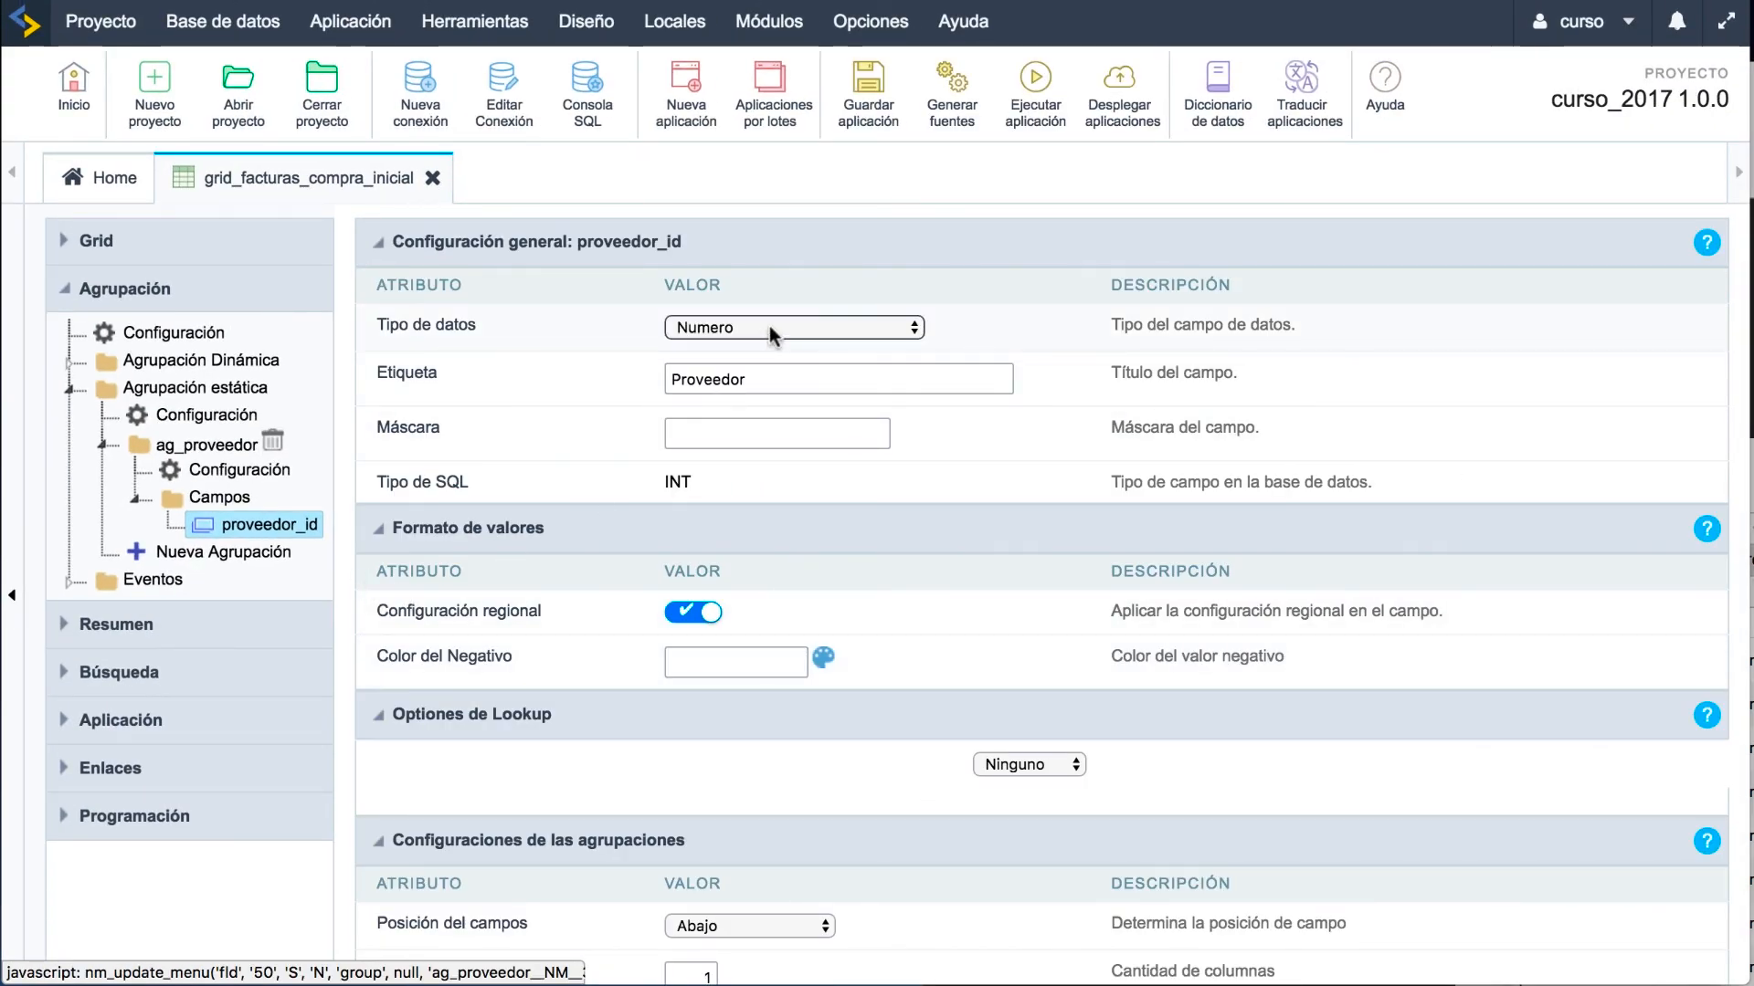
{"action": "left_click", "coordinate": [1023, 763]}
{"action": "left_click", "coordinate": [1165, 754]}
{"action": "key", "text": "Down"}
{"action": "scroll", "coordinate": [1170, 764], "scroll_direction": "down", "scroll_amount": 5}
Step: Generate the lookup SQL from the proveedores table, with id as the key field and razon_social as the displayed field
{"action": "left_click", "coordinate": [986, 519]}
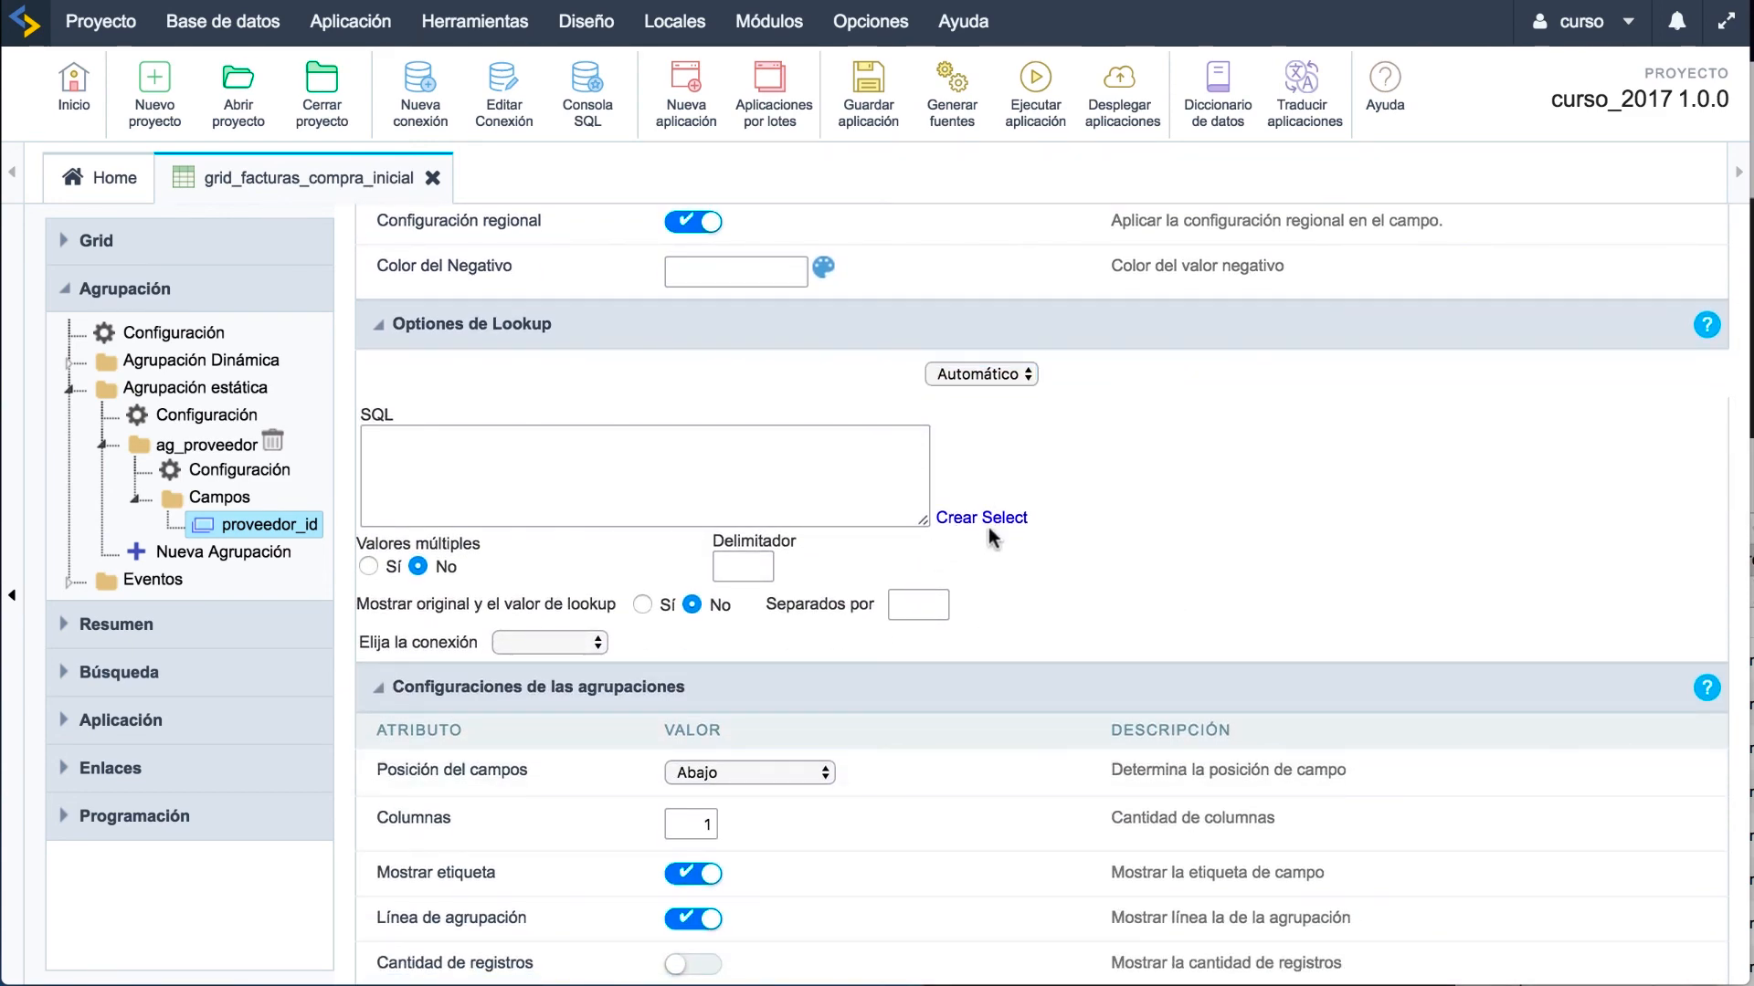
{"action": "left_click", "coordinate": [700, 485]}
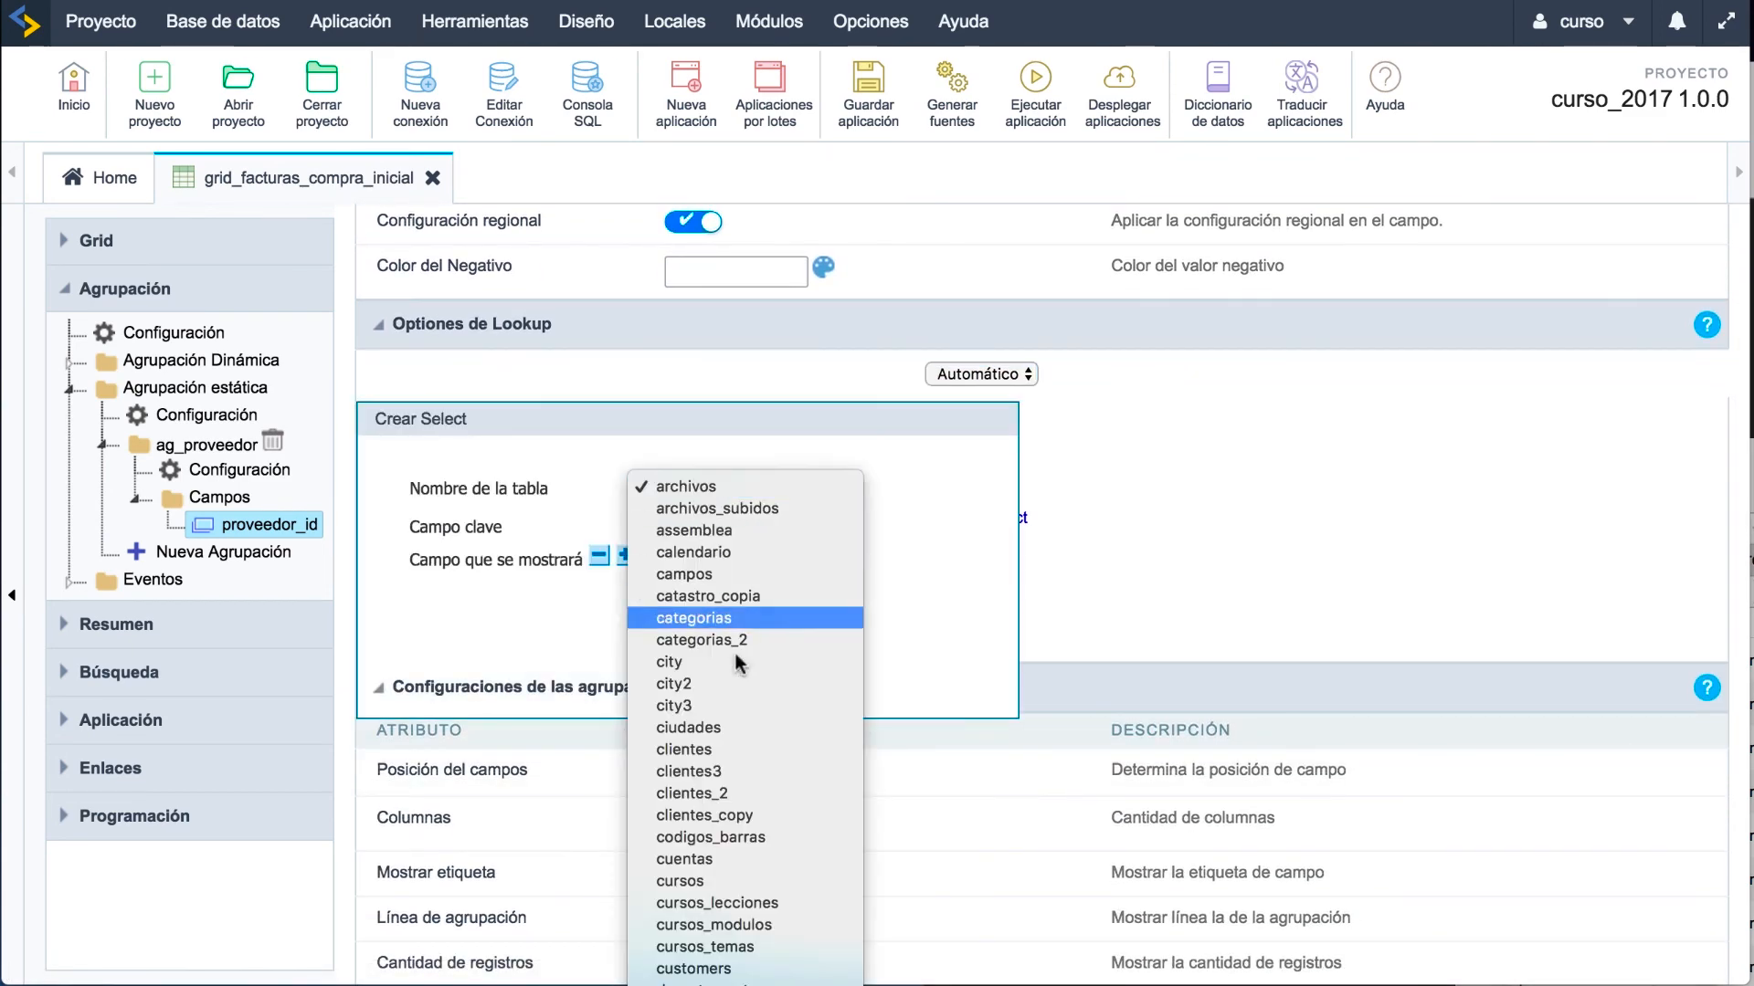
{"action": "scroll", "coordinate": [736, 665], "scroll_direction": "down", "scroll_amount": 4}
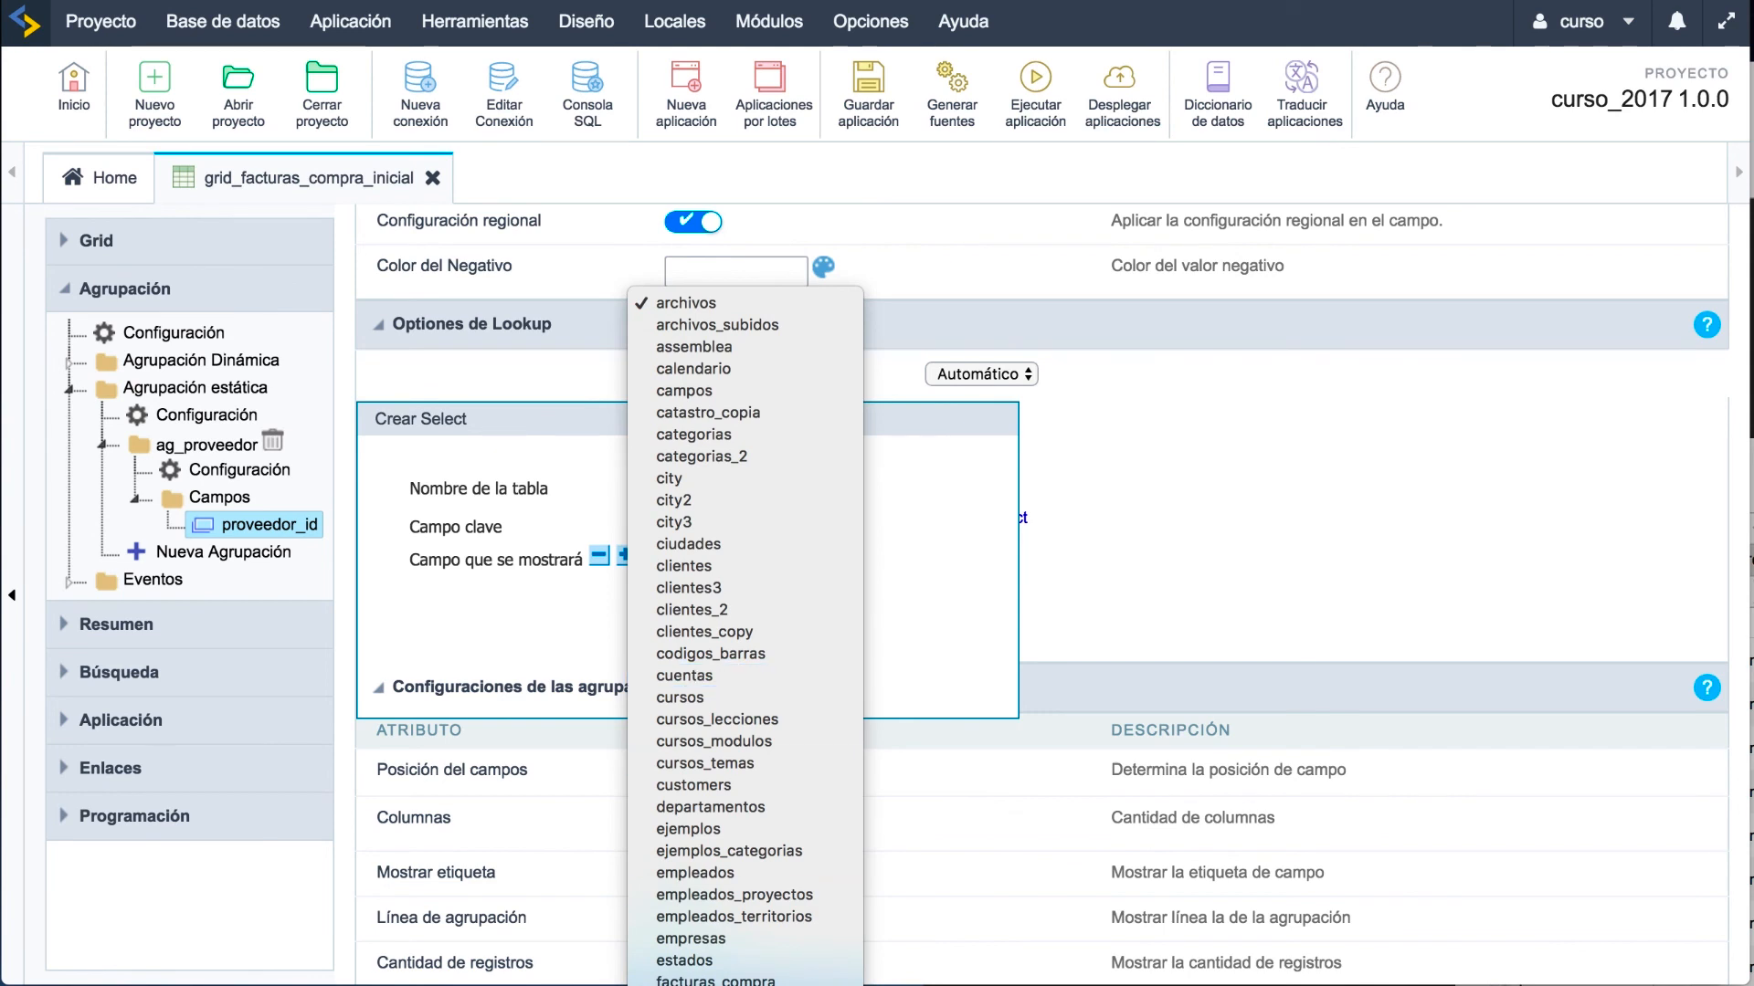
{"action": "left_click", "coordinate": [744, 984]}
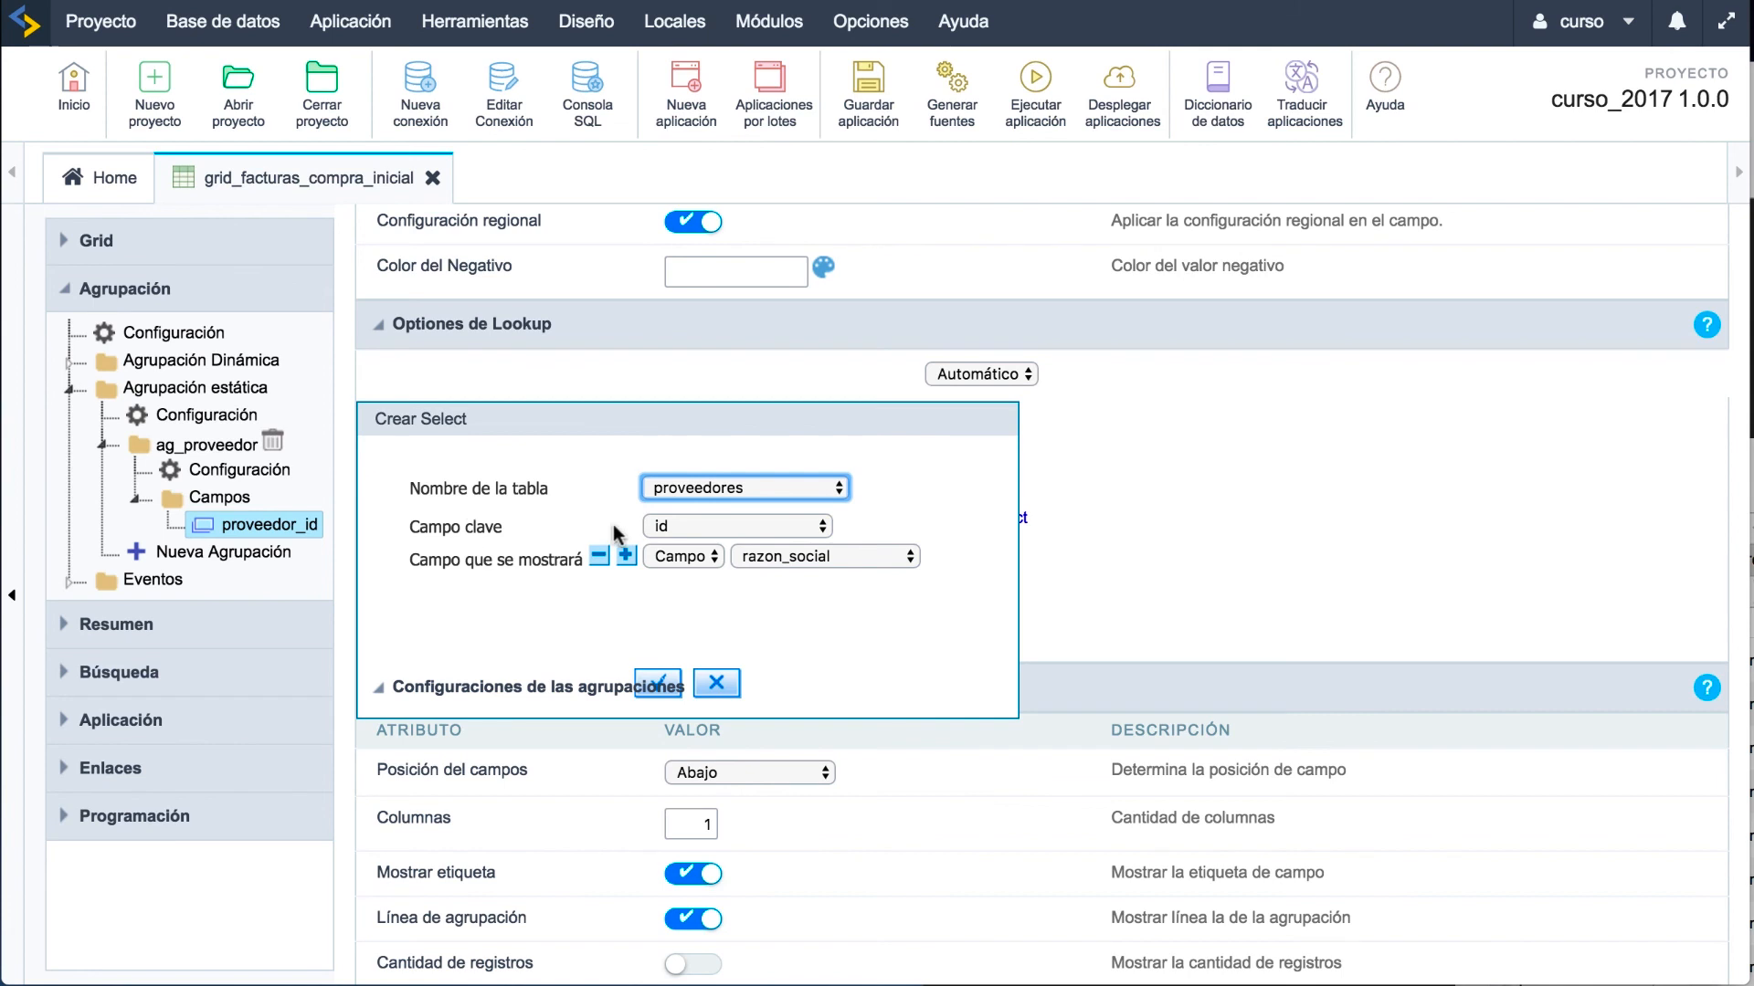
{"action": "left_click", "coordinate": [657, 683]}
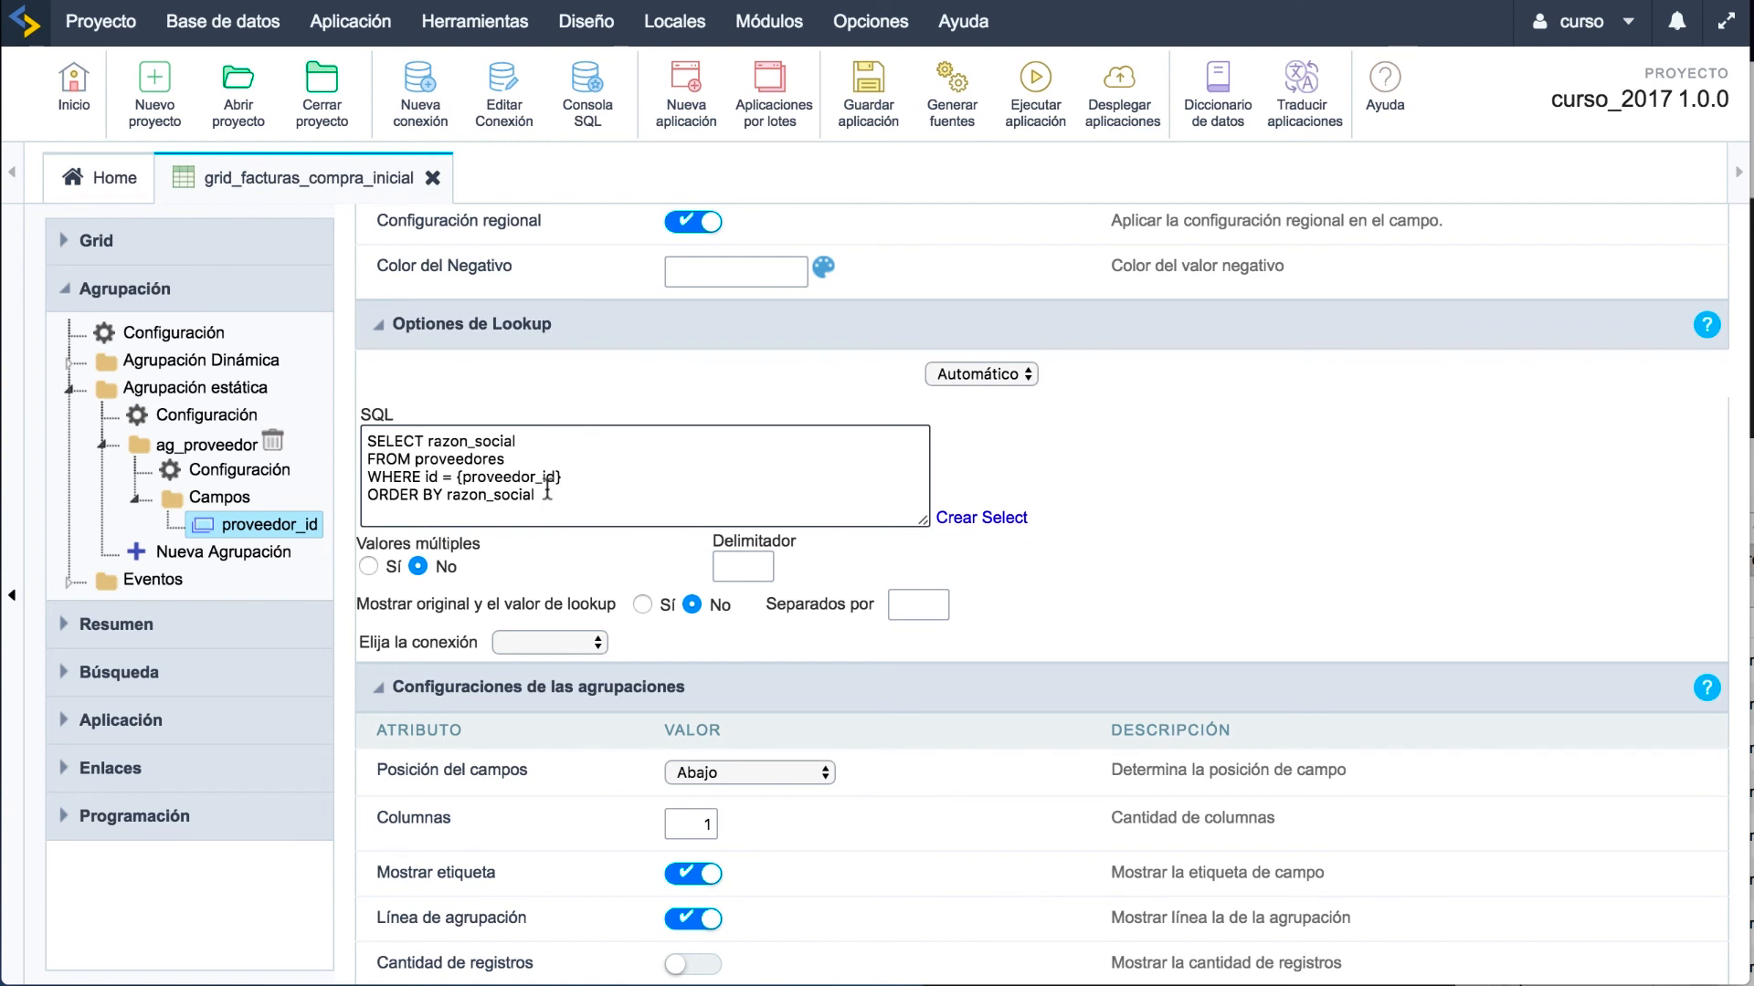
{"action": "left_click_drag", "start_coordinate": [614, 497], "coordinate": [323, 415]}
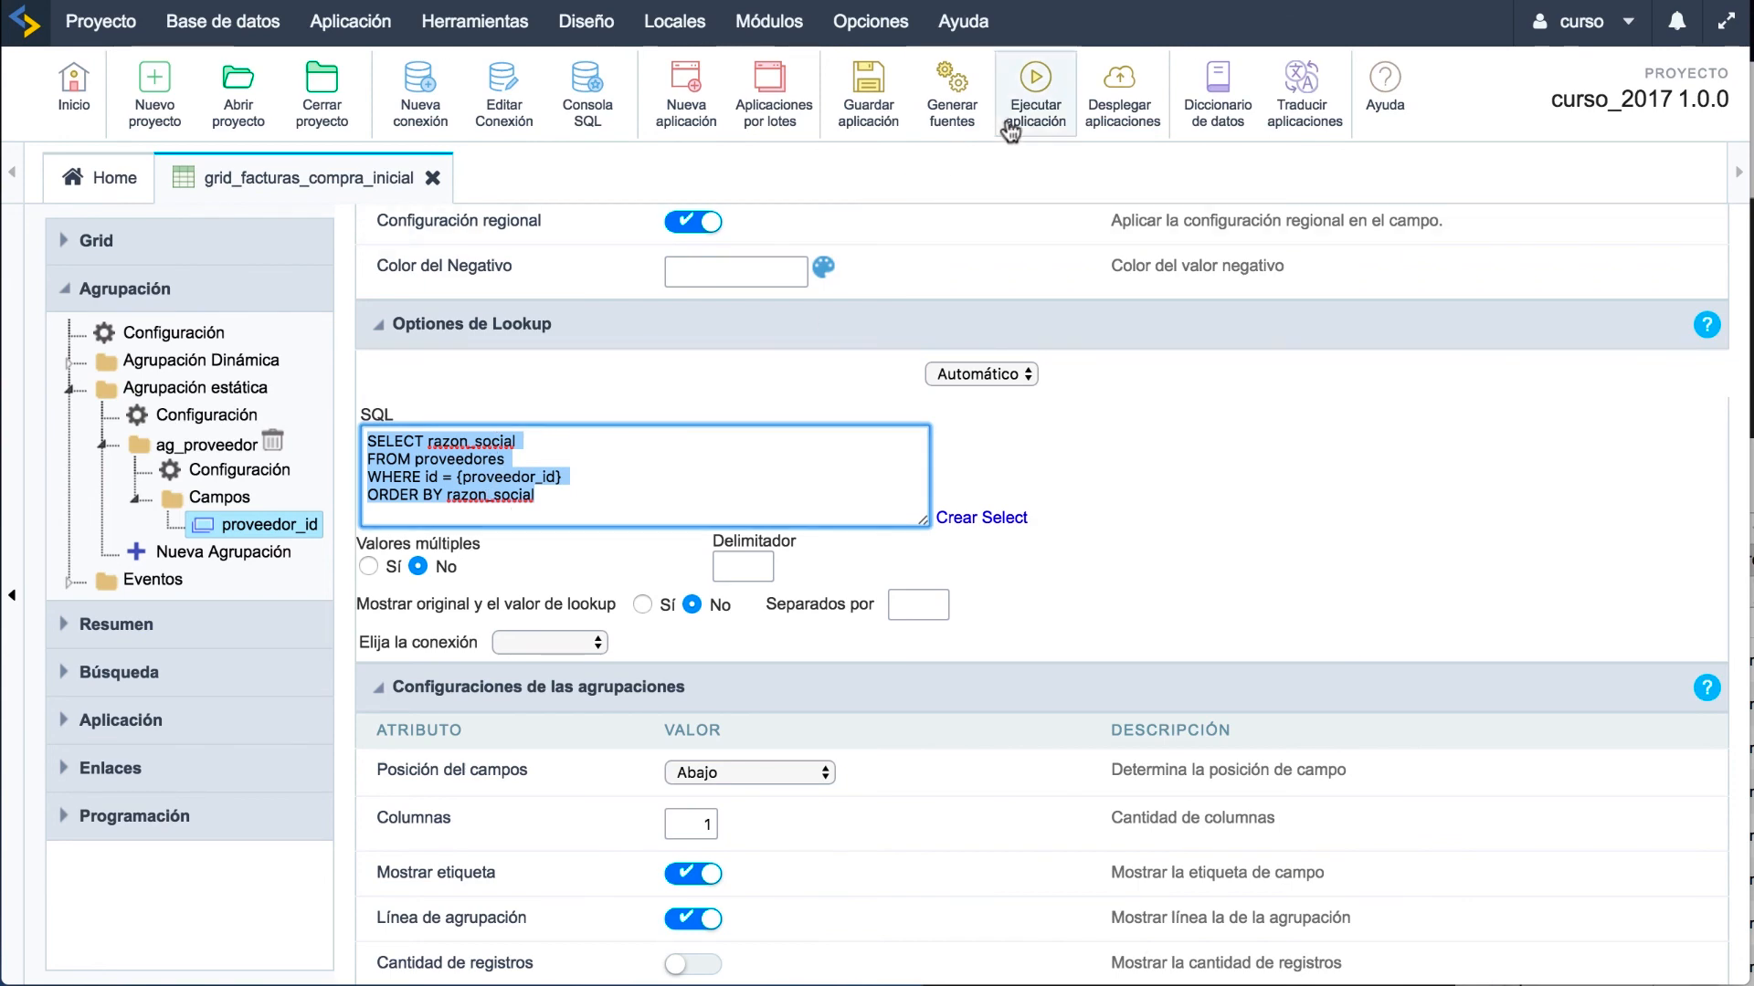
Step: Run the application and check the supplier names in the group headers, collapsing the first three groups and re-expanding GRIERA, S.L
{"action": "left_click", "coordinate": [1037, 102]}
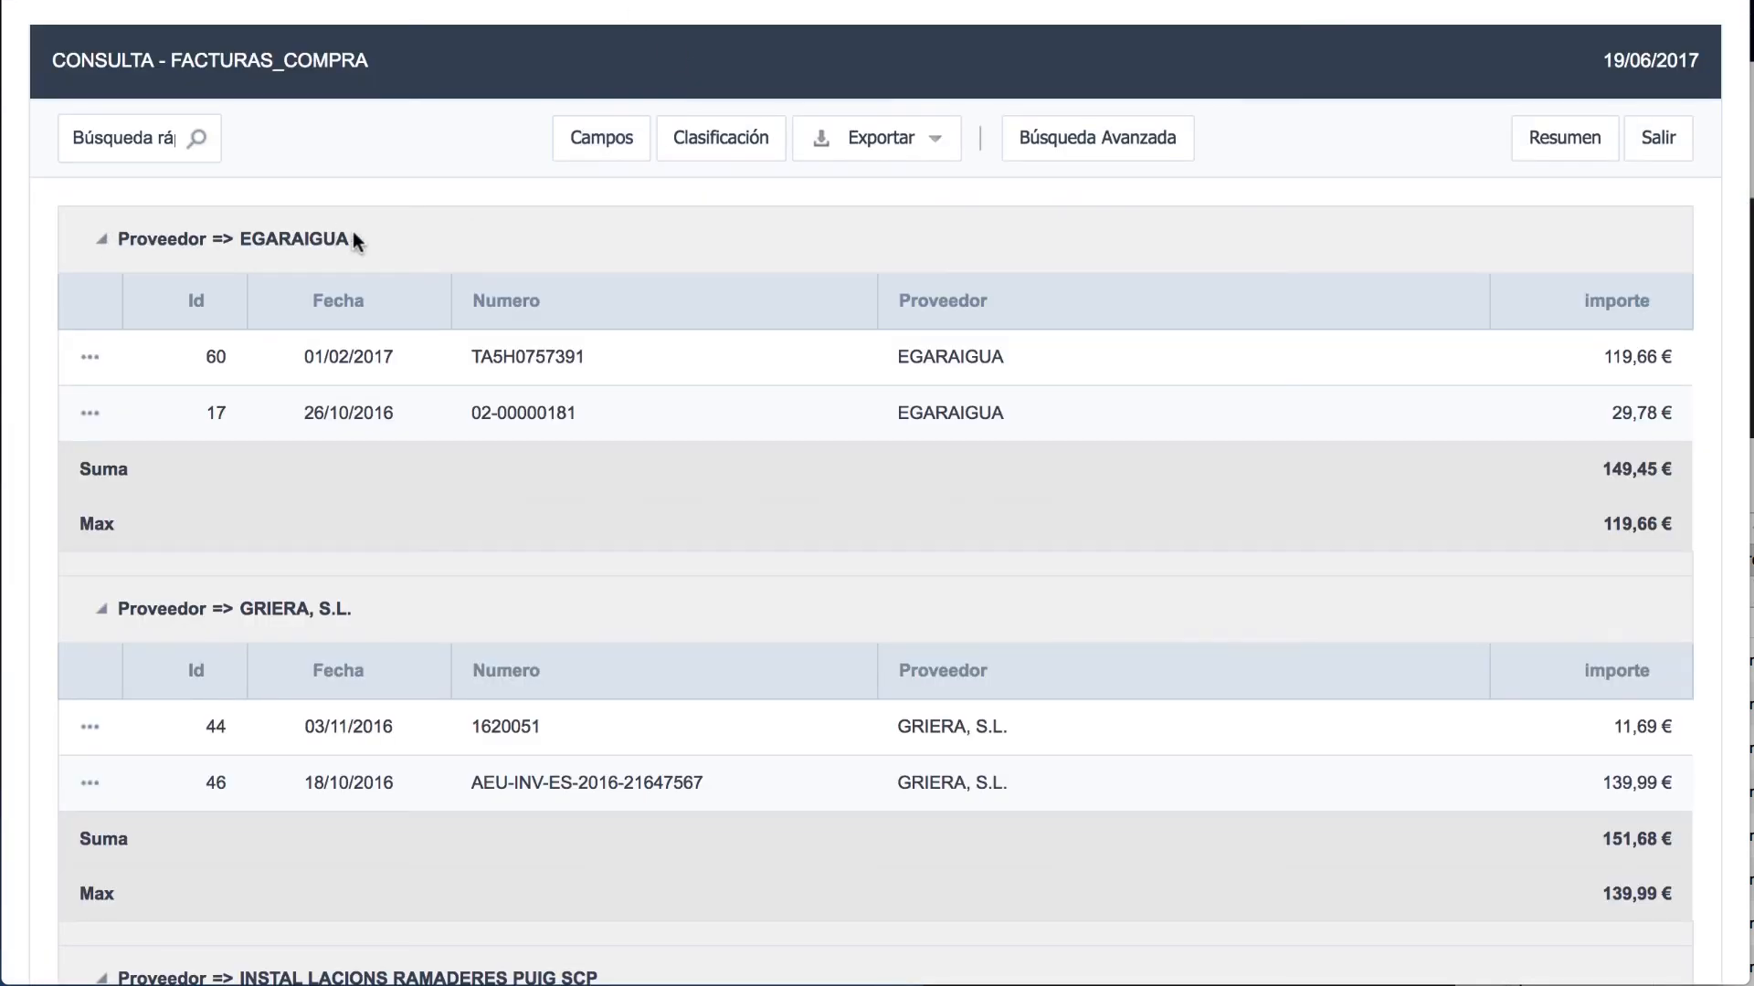
{"action": "left_click", "coordinate": [100, 609]}
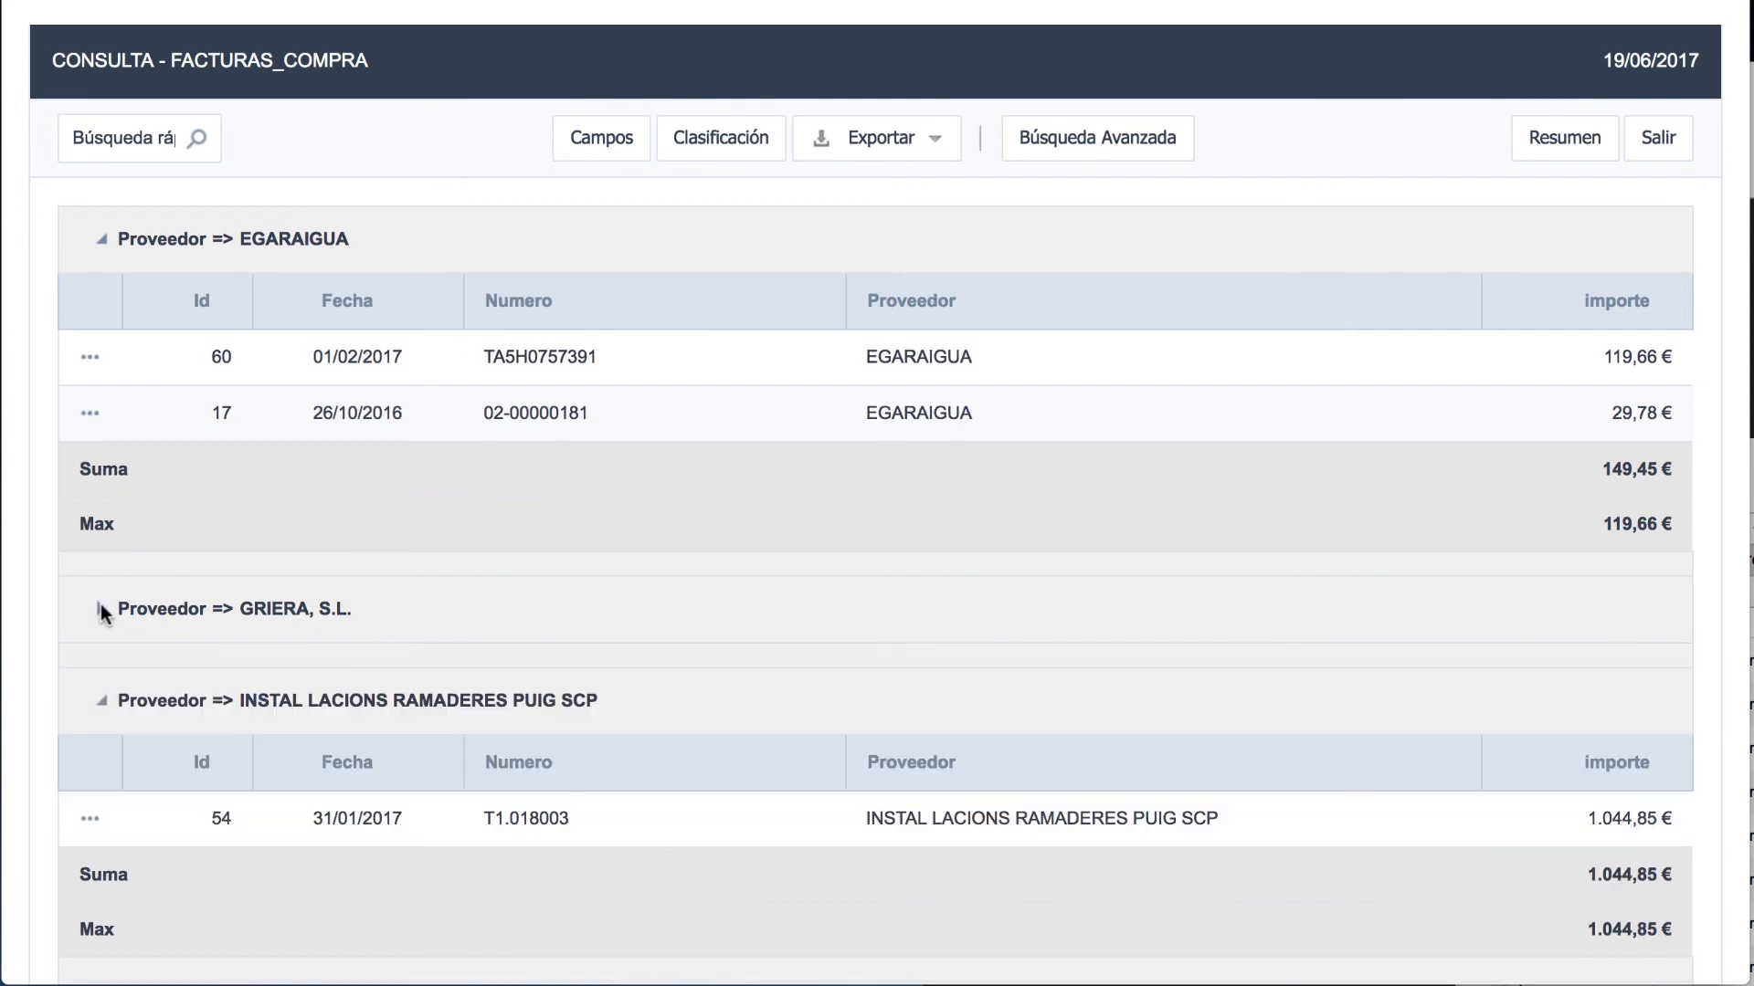
{"action": "left_click", "coordinate": [100, 701]}
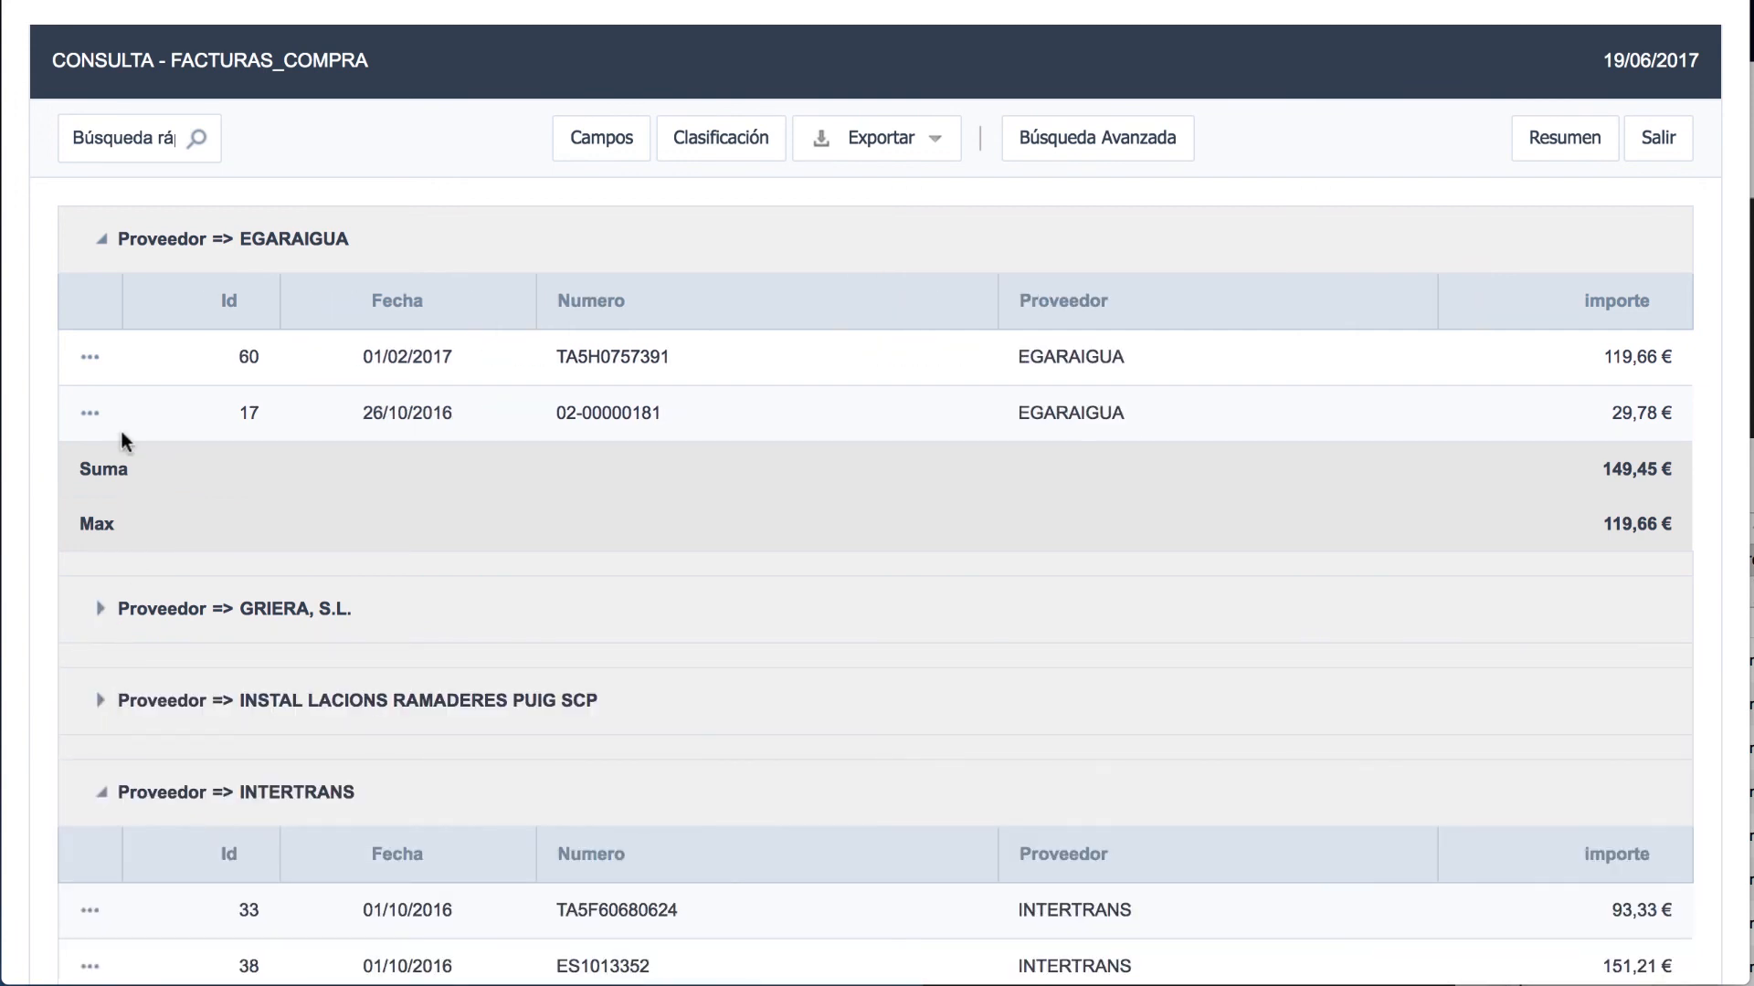
{"action": "left_click", "coordinate": [102, 239]}
{"action": "left_click", "coordinate": [101, 329]}
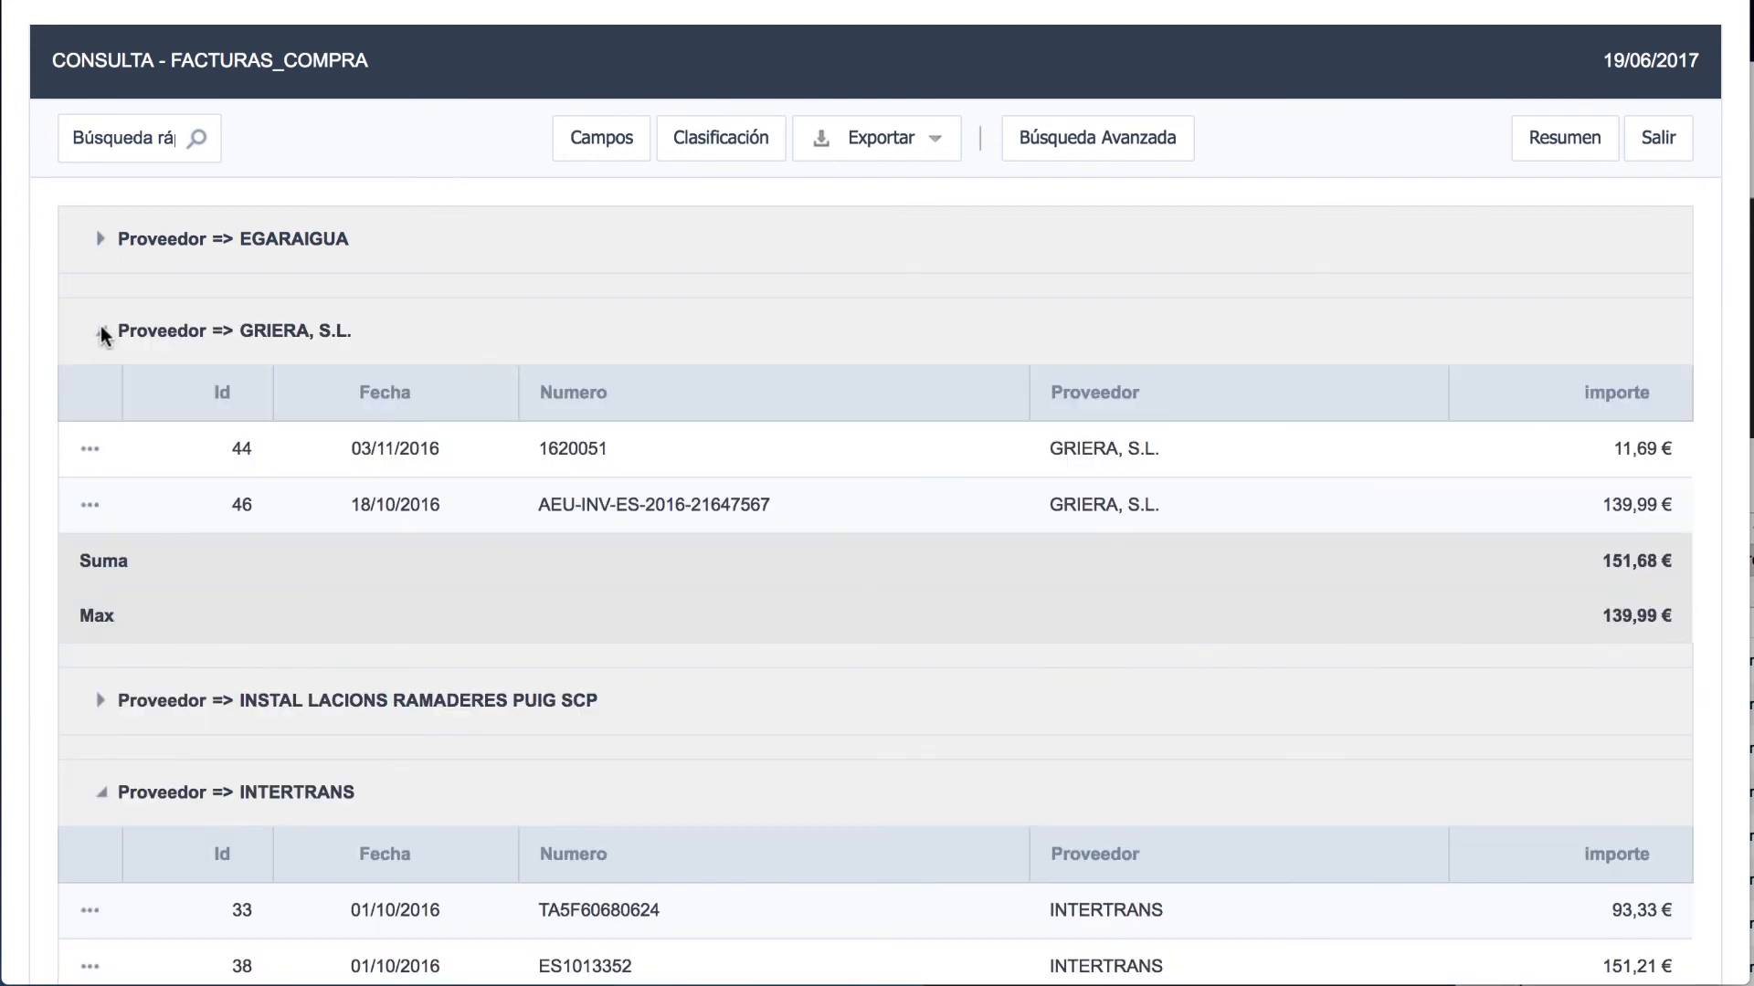
Step: Examine the summary by supplier, drilling down into CAMPI GRAFIC, S.A. (PRAUSA) and INSTAL LACIONS RAMADERES PUIG SCP
{"action": "left_click", "coordinate": [1568, 146]}
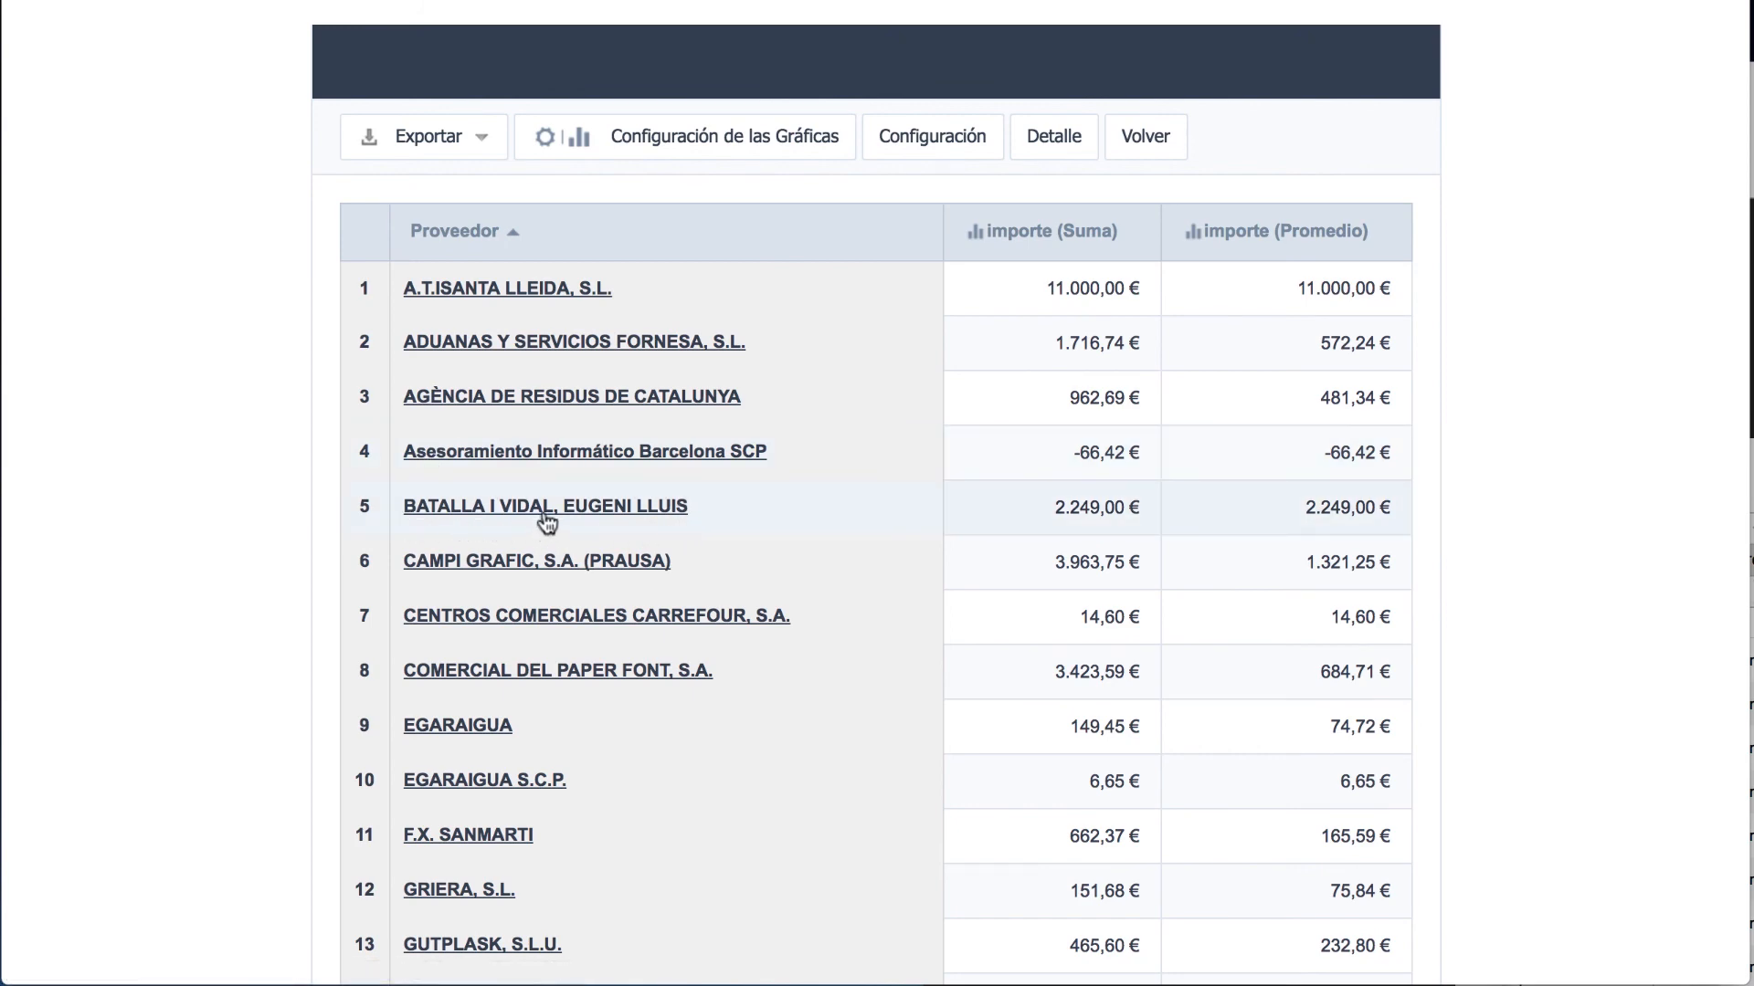
{"action": "scroll", "coordinate": [550, 522], "scroll_direction": "up", "scroll_amount": 5}
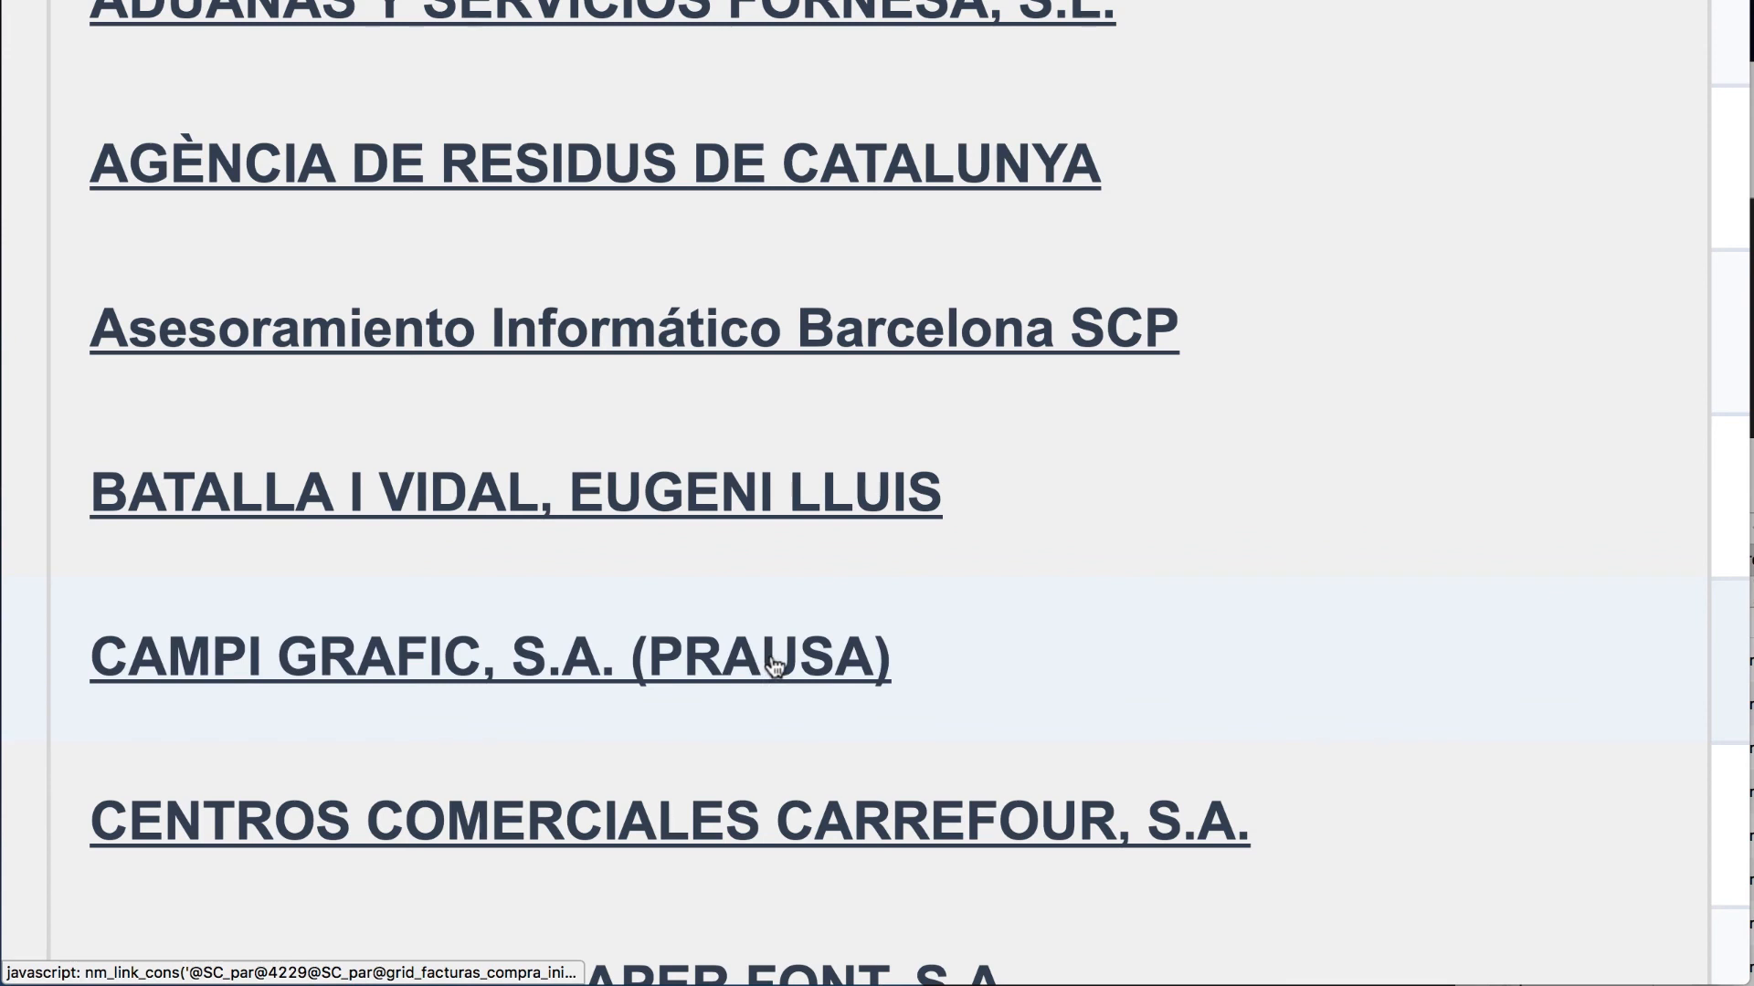
{"action": "scroll", "coordinate": [775, 668], "scroll_direction": "down", "scroll_amount": 5}
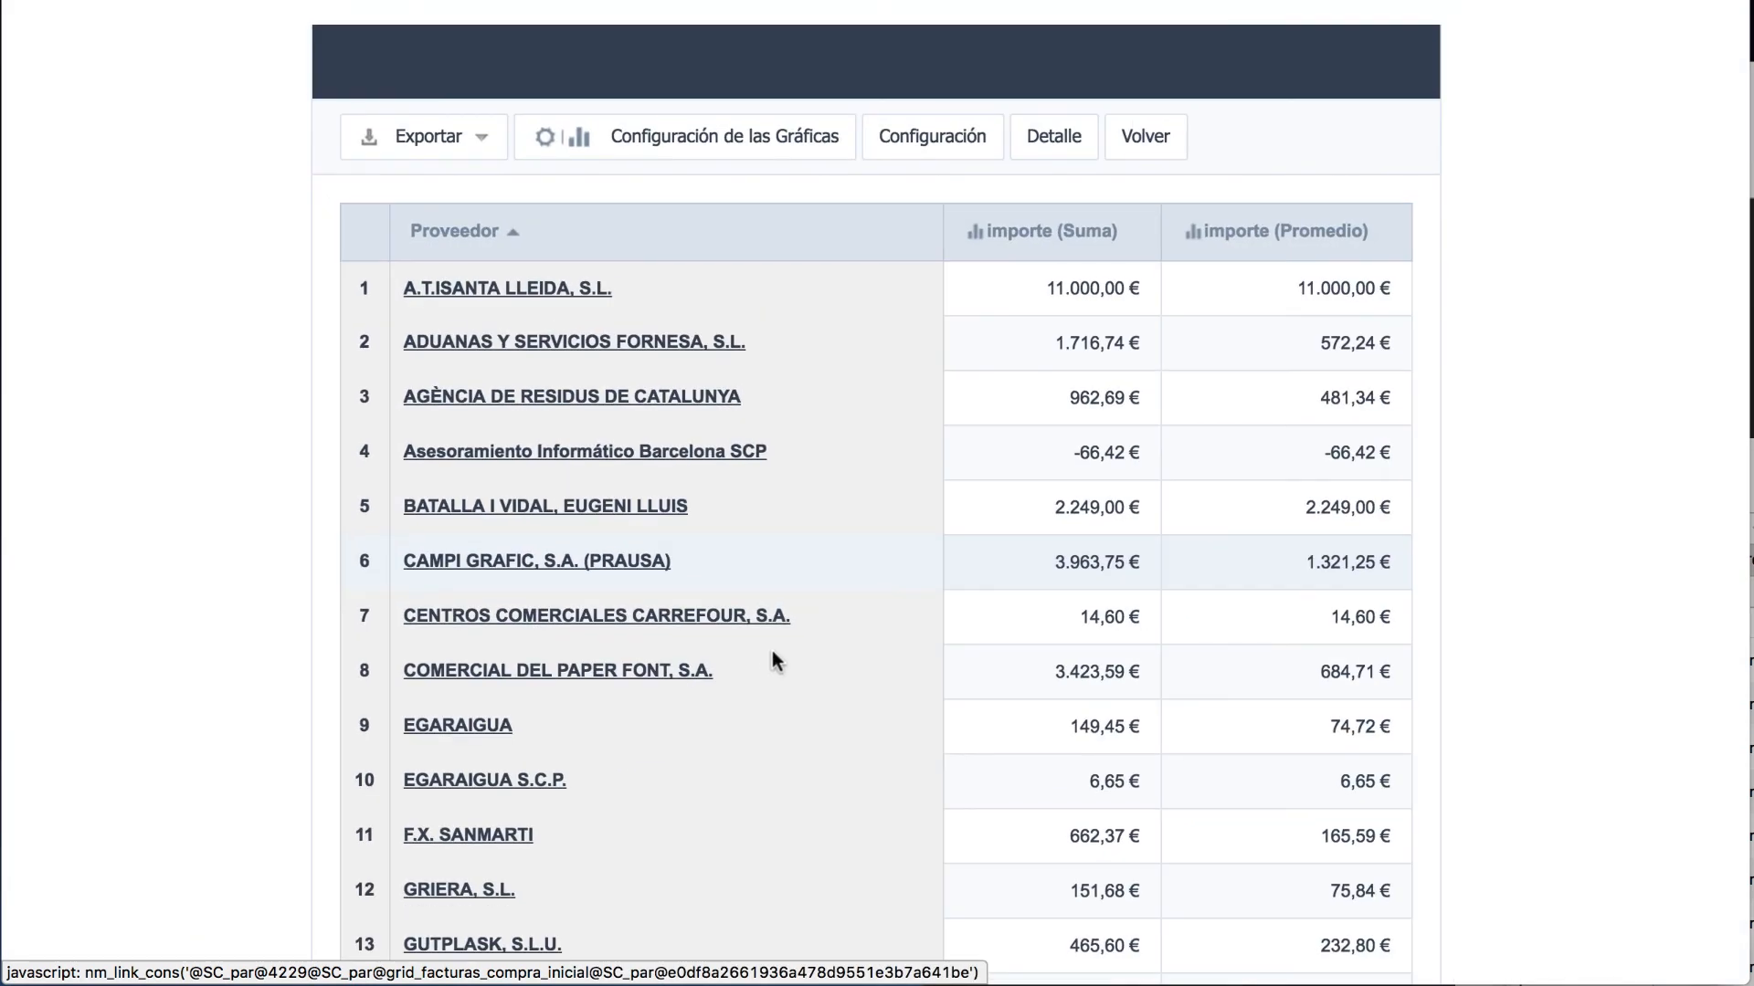
{"action": "left_click", "coordinate": [625, 562]}
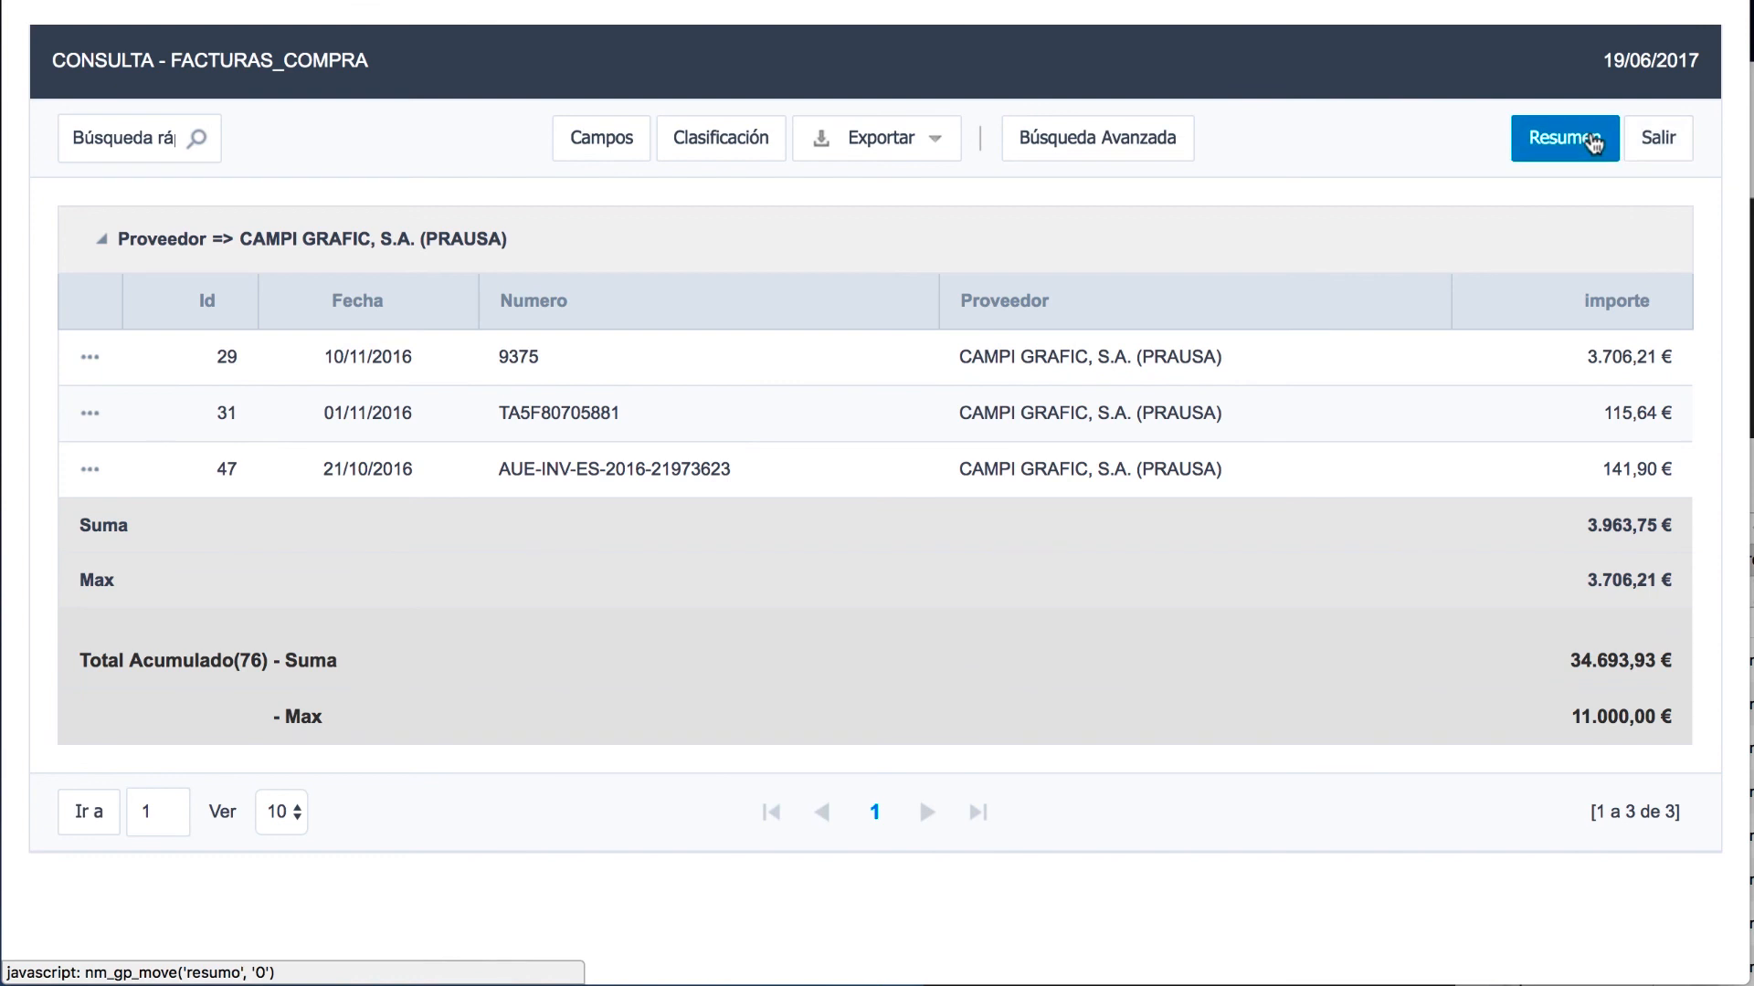
{"action": "left_click", "coordinate": [1591, 143]}
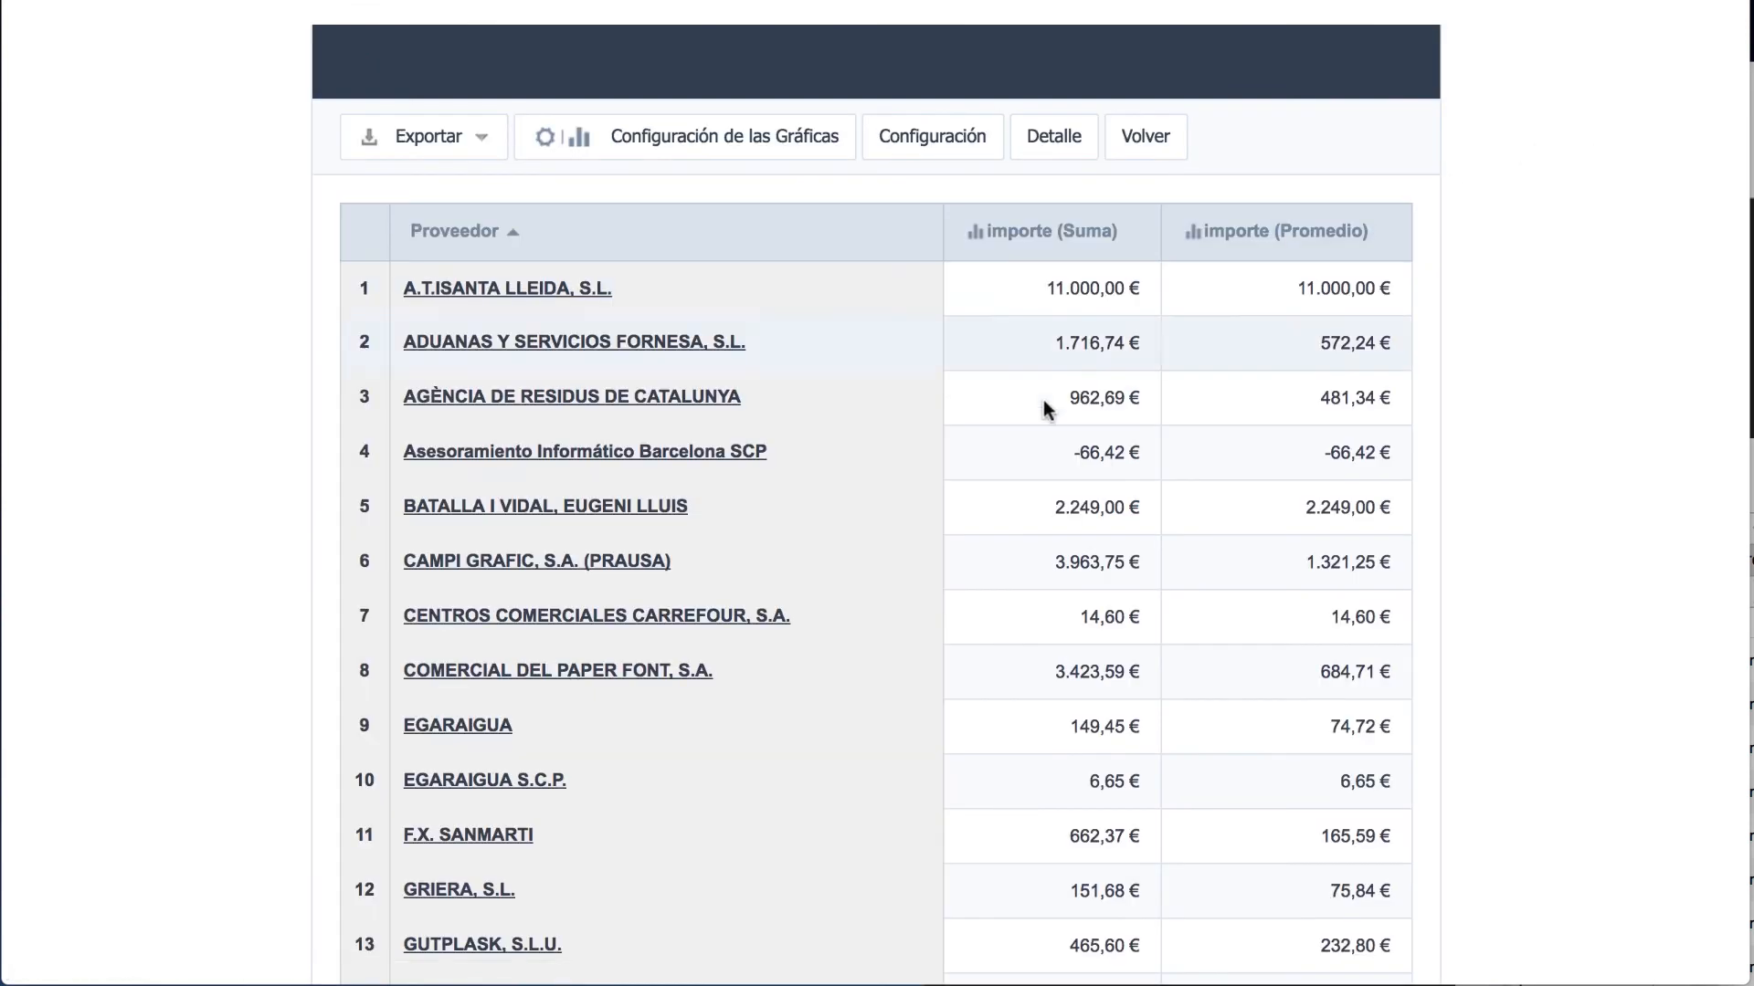
{"action": "scroll", "coordinate": [1002, 520], "scroll_direction": "down", "scroll_amount": 4}
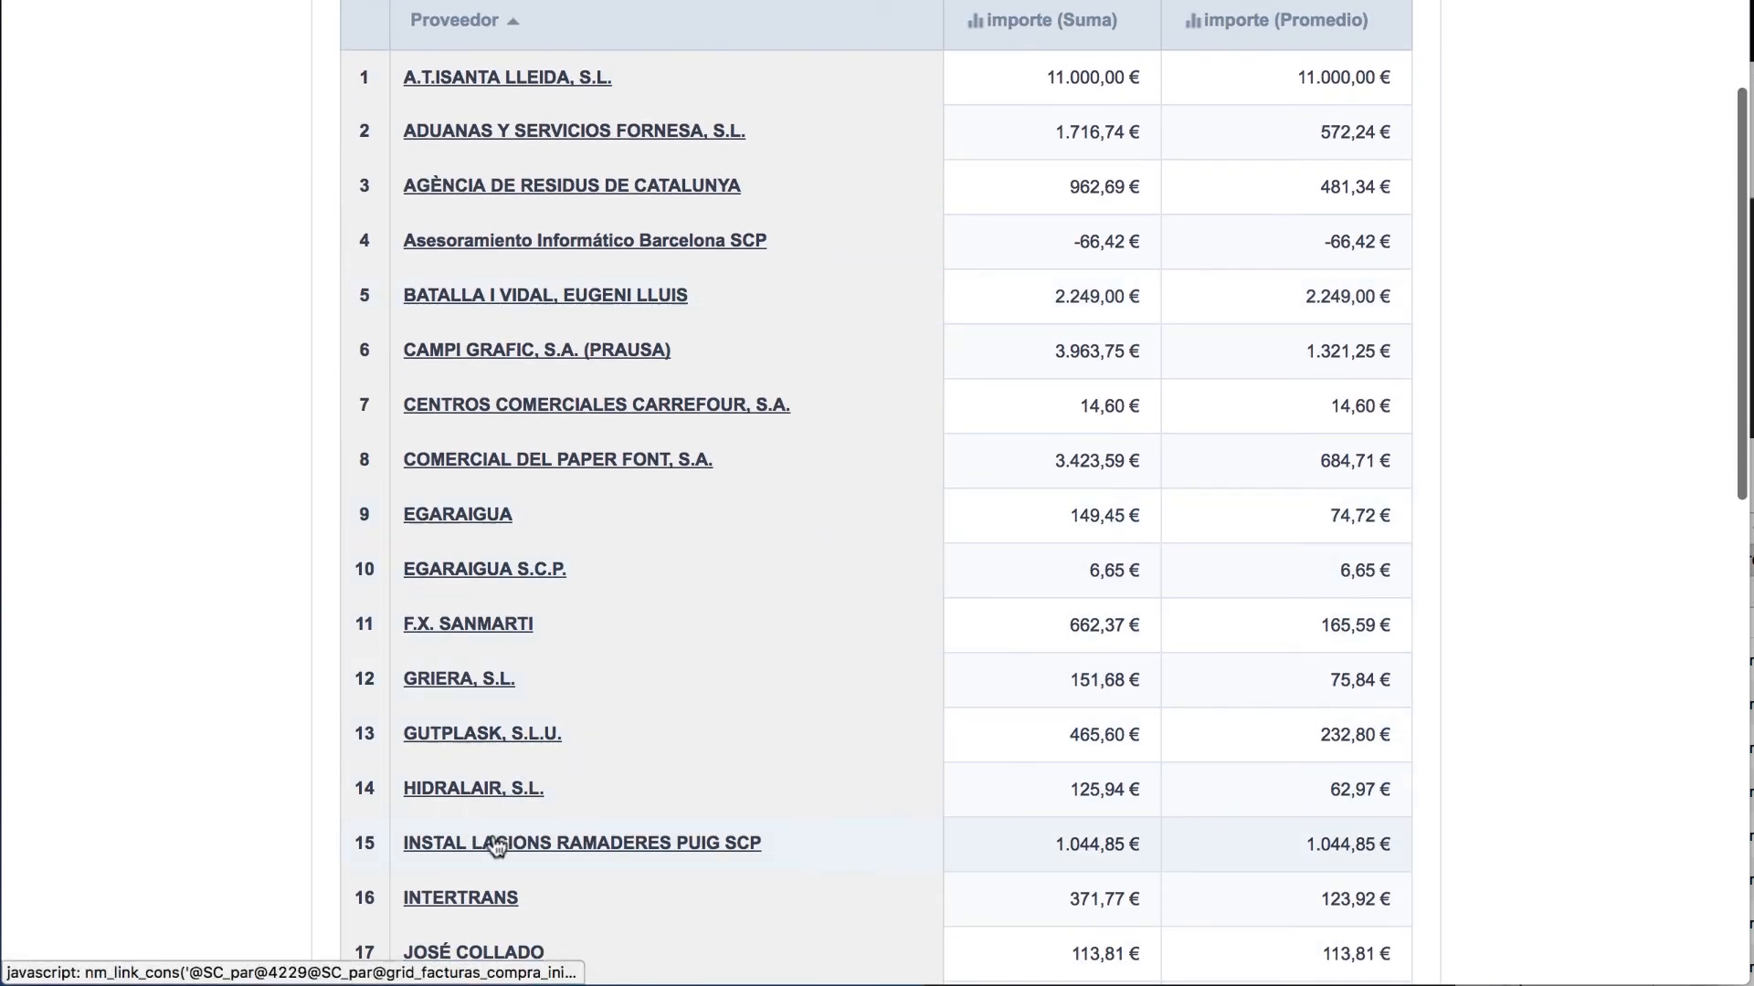
{"action": "left_click", "coordinate": [496, 845]}
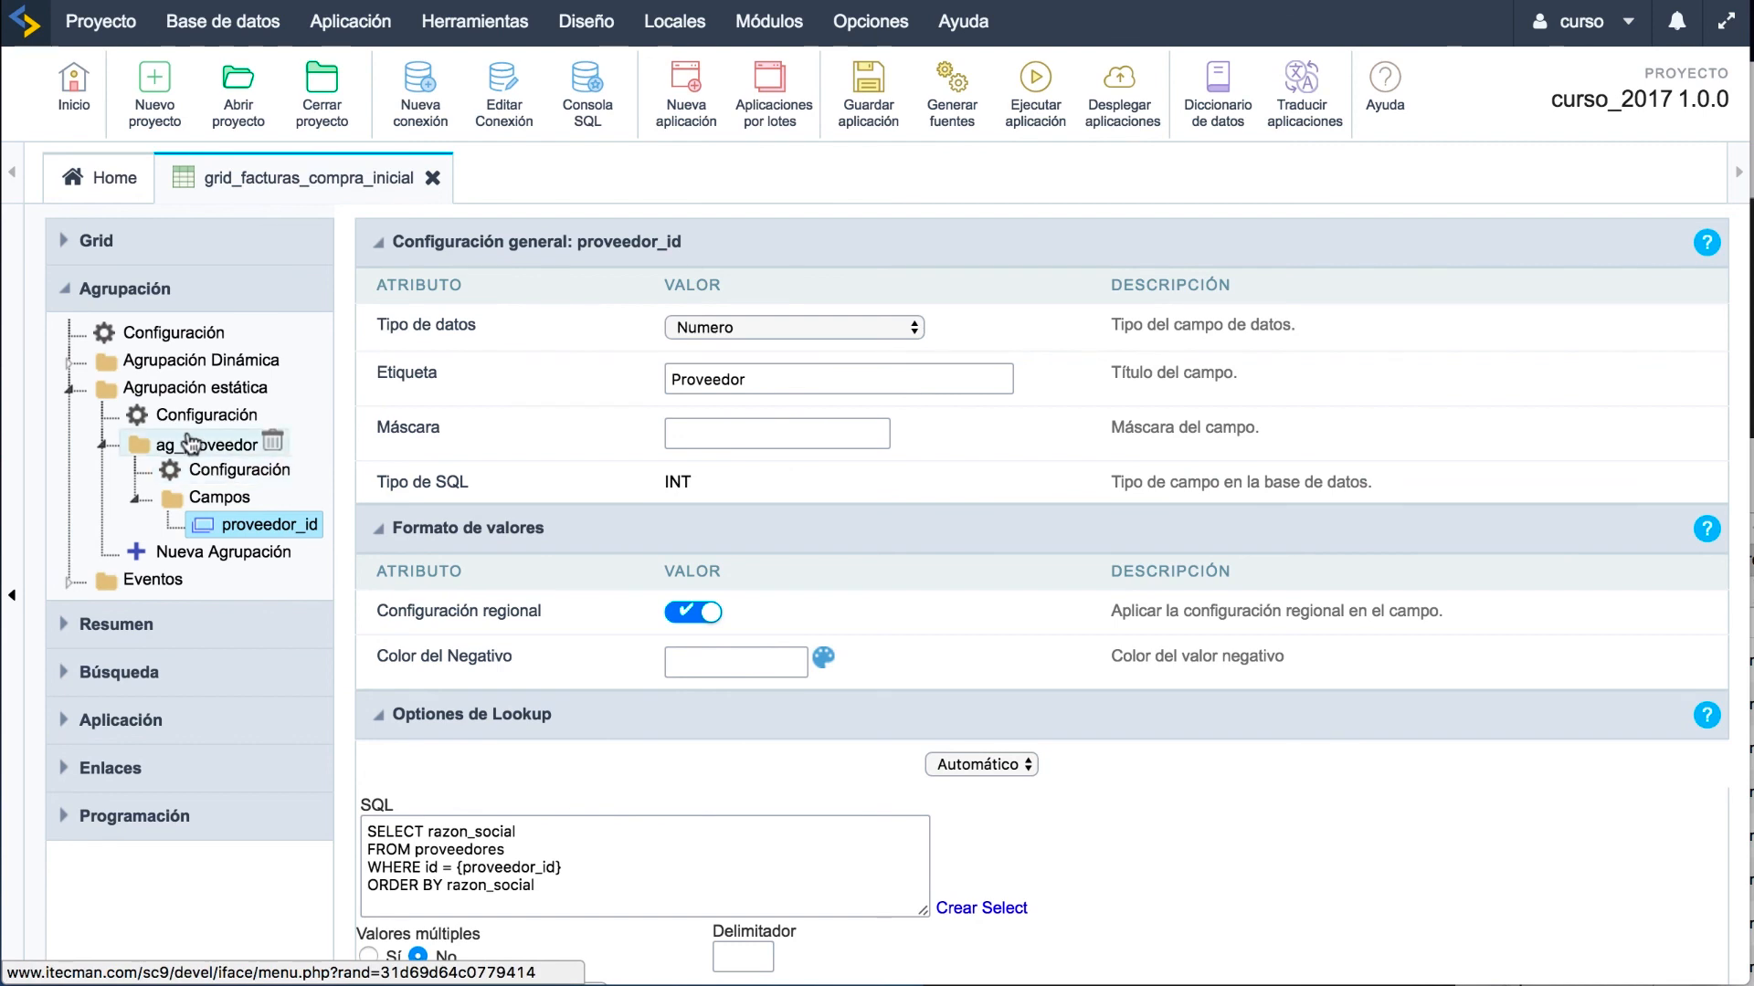
Step: Create a new static grouping on the fecha field, grouped by Año y Trimestre
{"action": "left_click", "coordinate": [194, 556]}
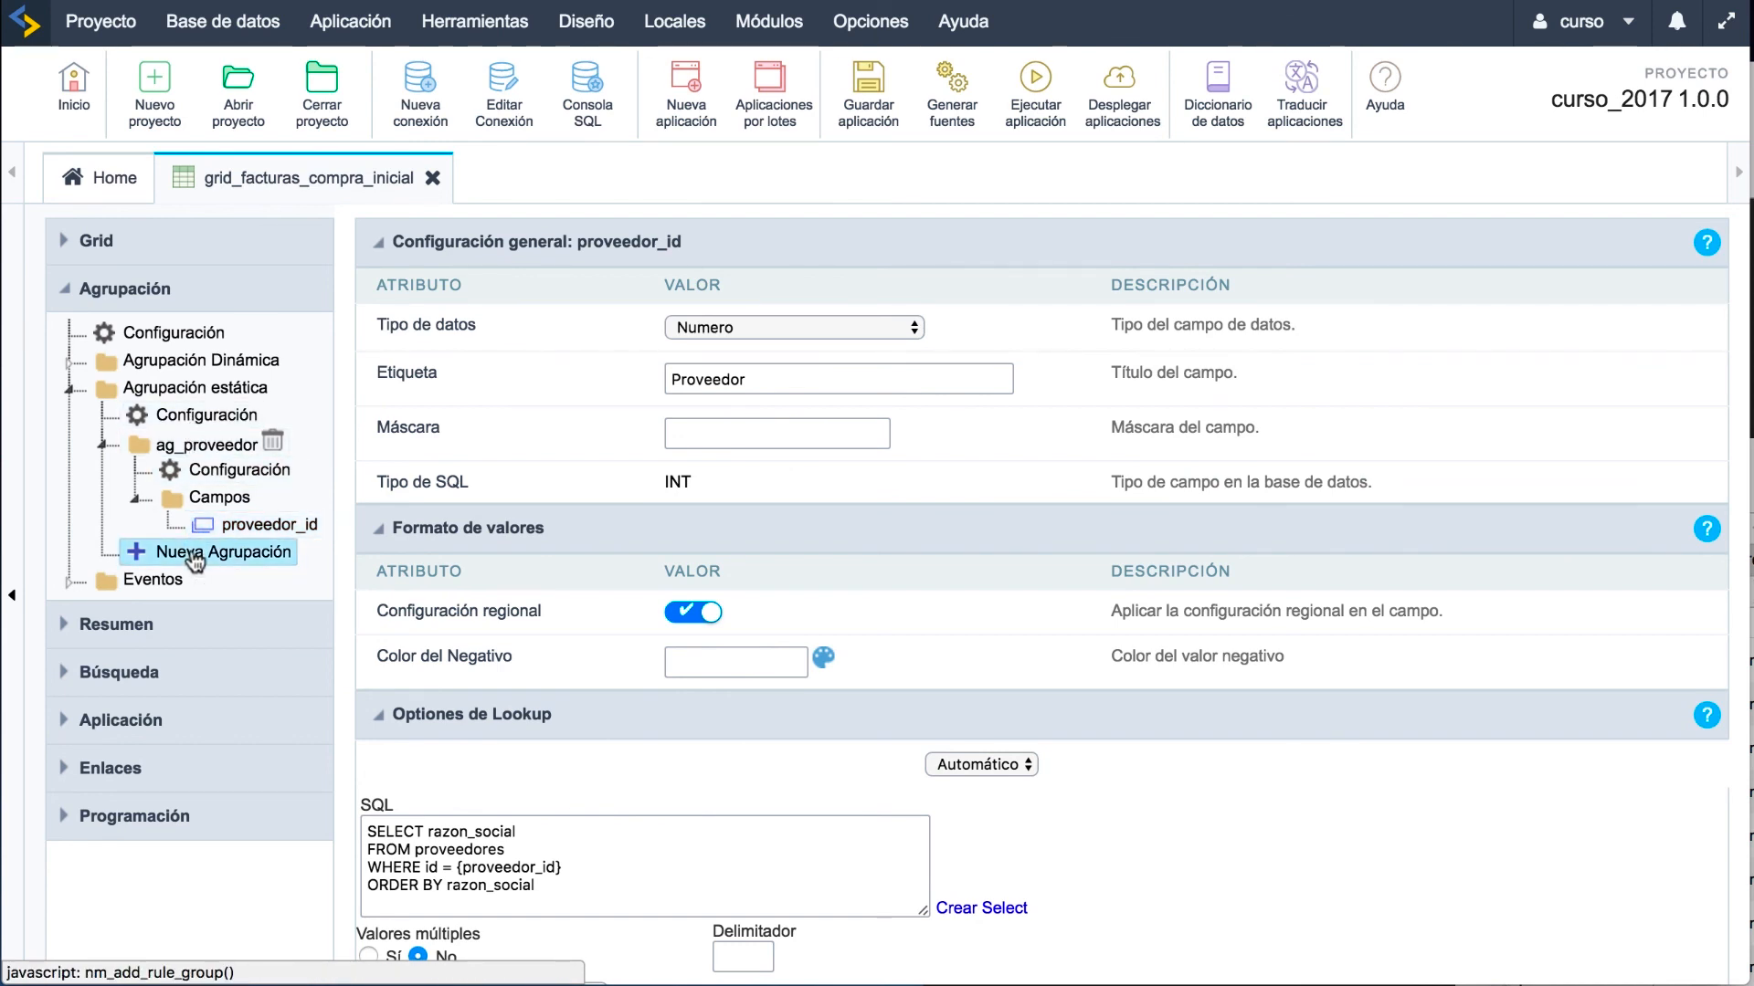
{"action": "left_click_drag", "start_coordinate": [446, 507], "coordinate": [866, 427]}
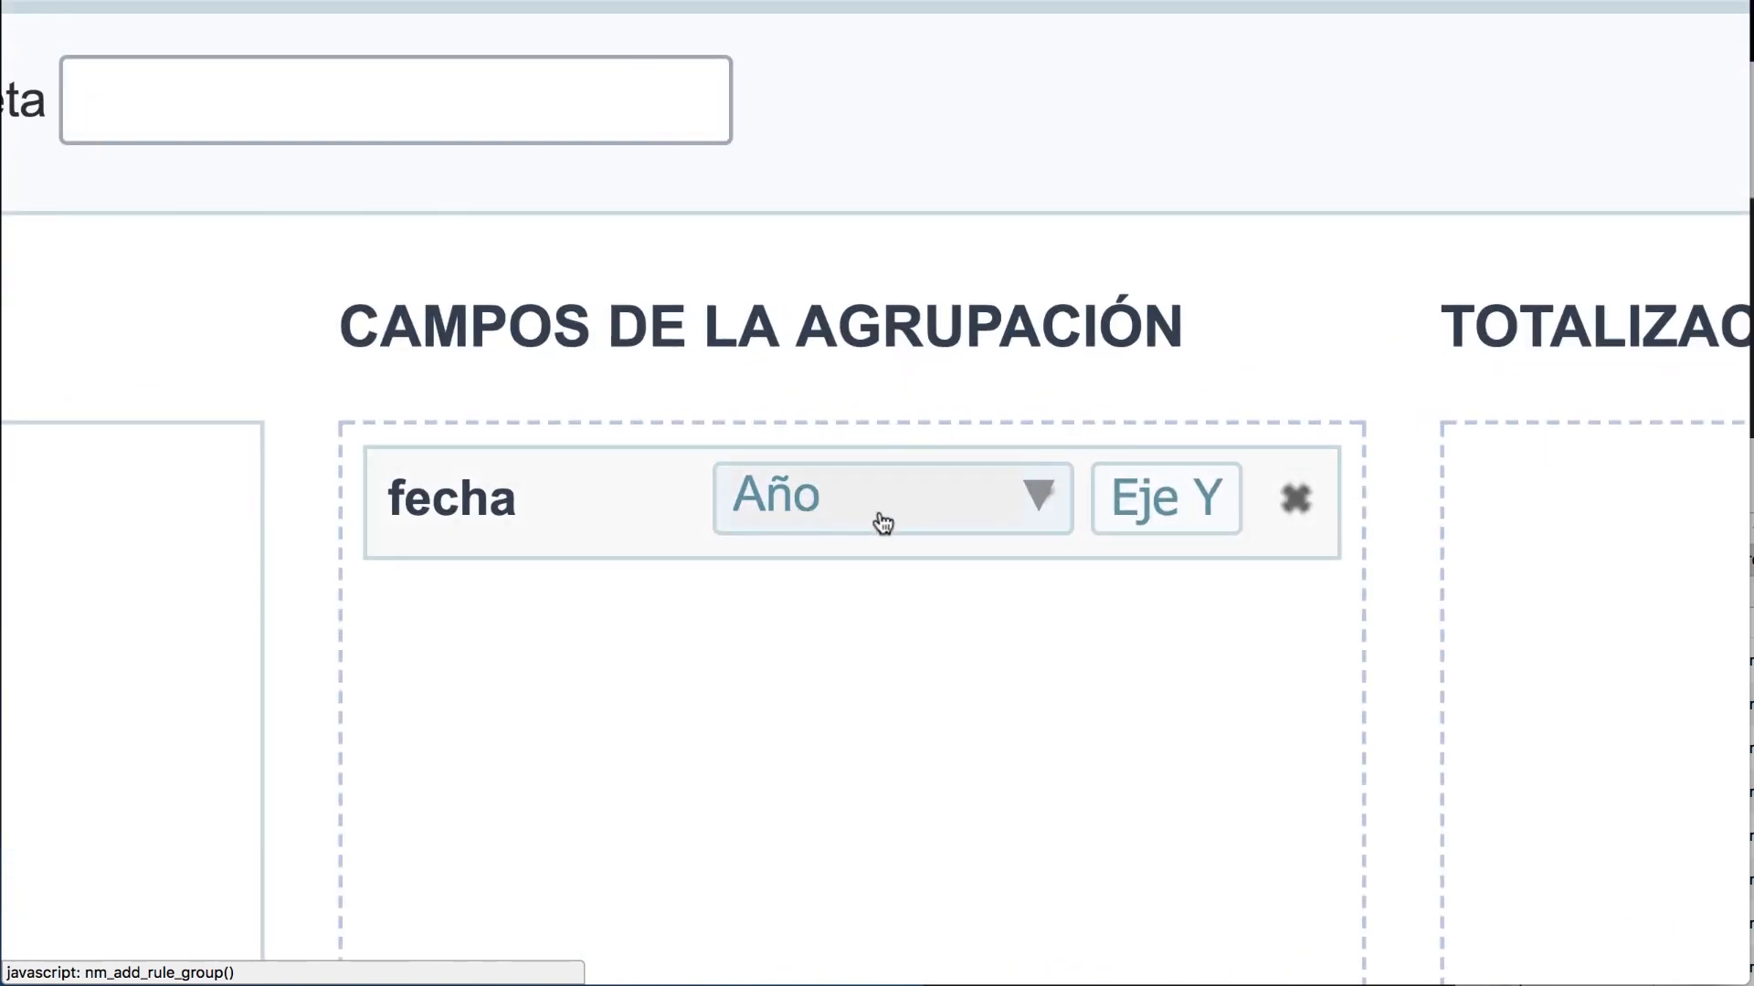
{"action": "left_click", "coordinate": [976, 507]}
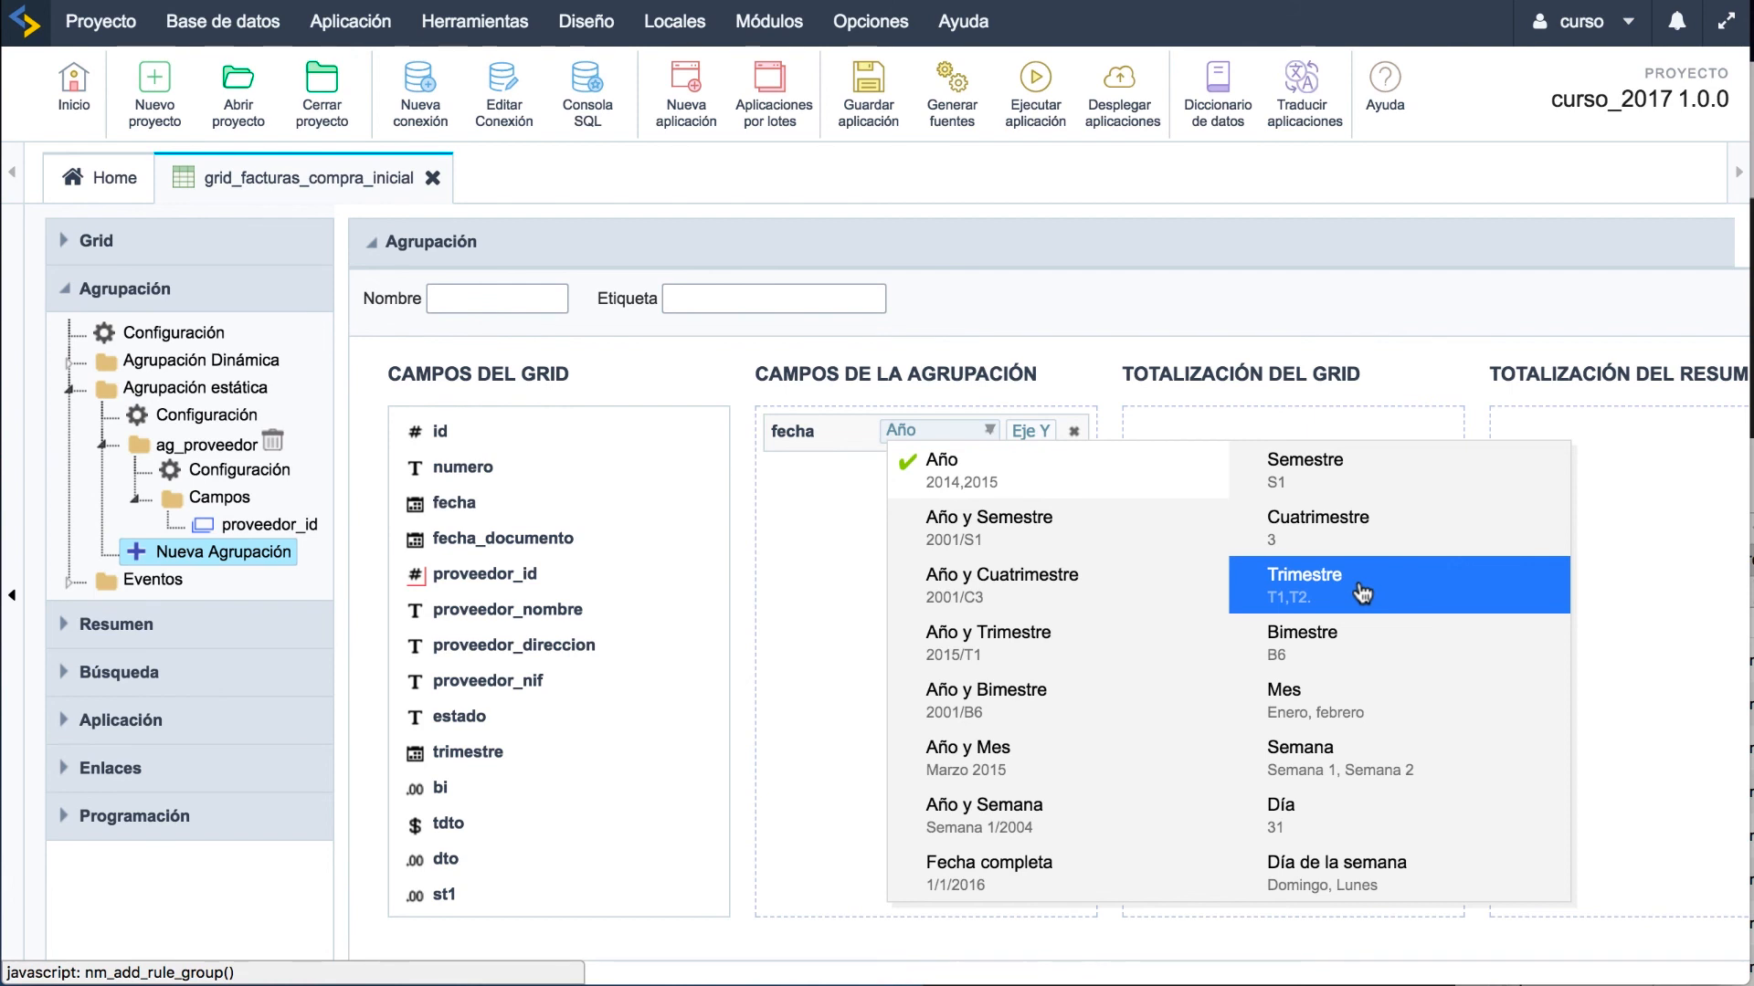
{"action": "left_click", "coordinate": [968, 650]}
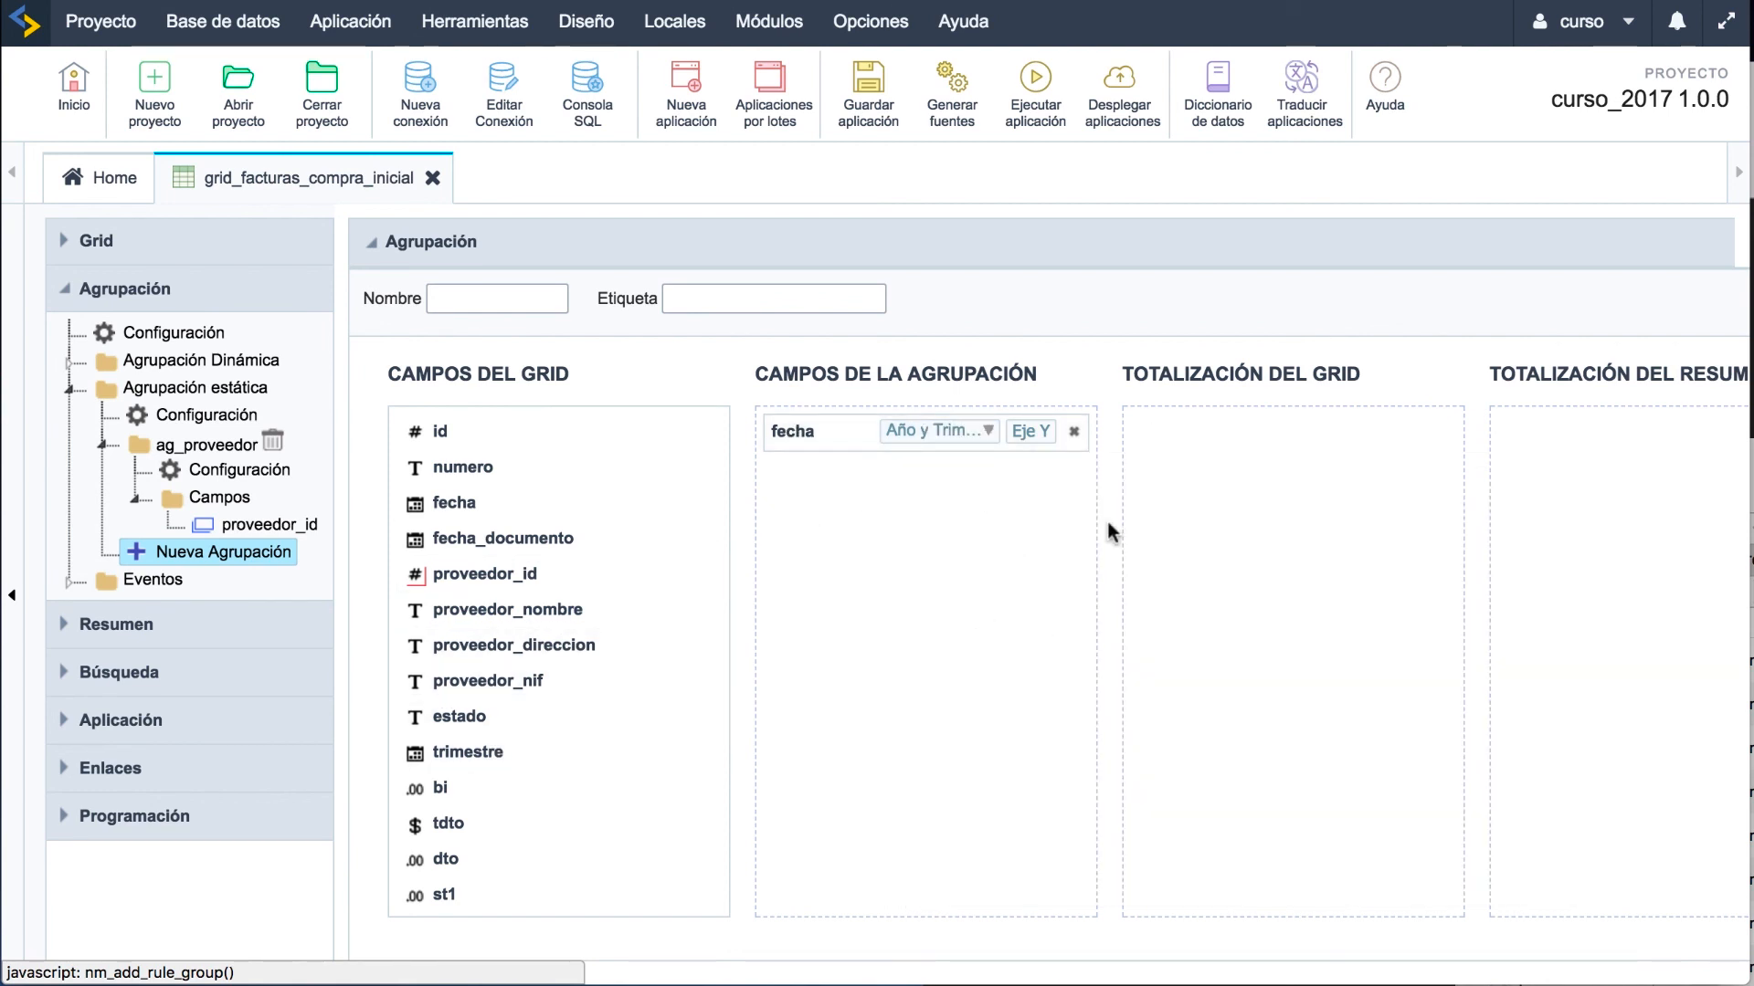
Step: Add precio_neto with the Suma function to both the grid totals and the summary totals of the quarterly grouping
{"action": "scroll", "coordinate": [493, 744], "scroll_direction": "down", "scroll_amount": 5}
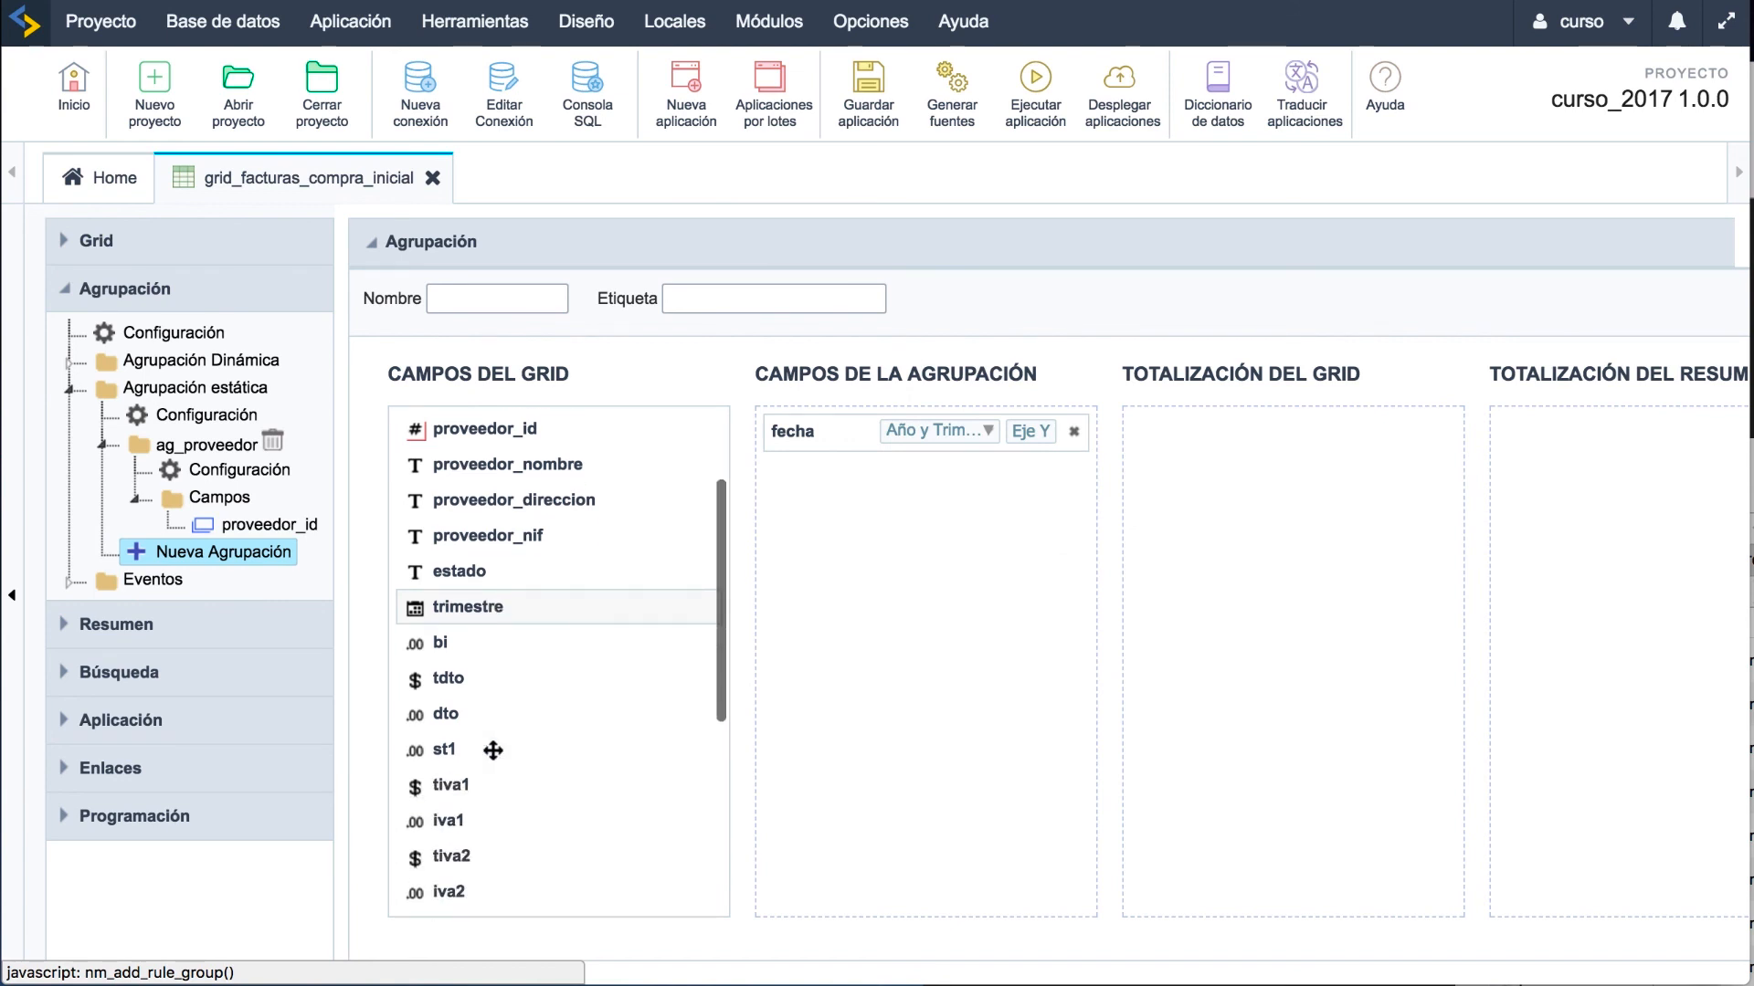
{"action": "left_click_drag", "start_coordinate": [509, 875], "coordinate": [1204, 447]}
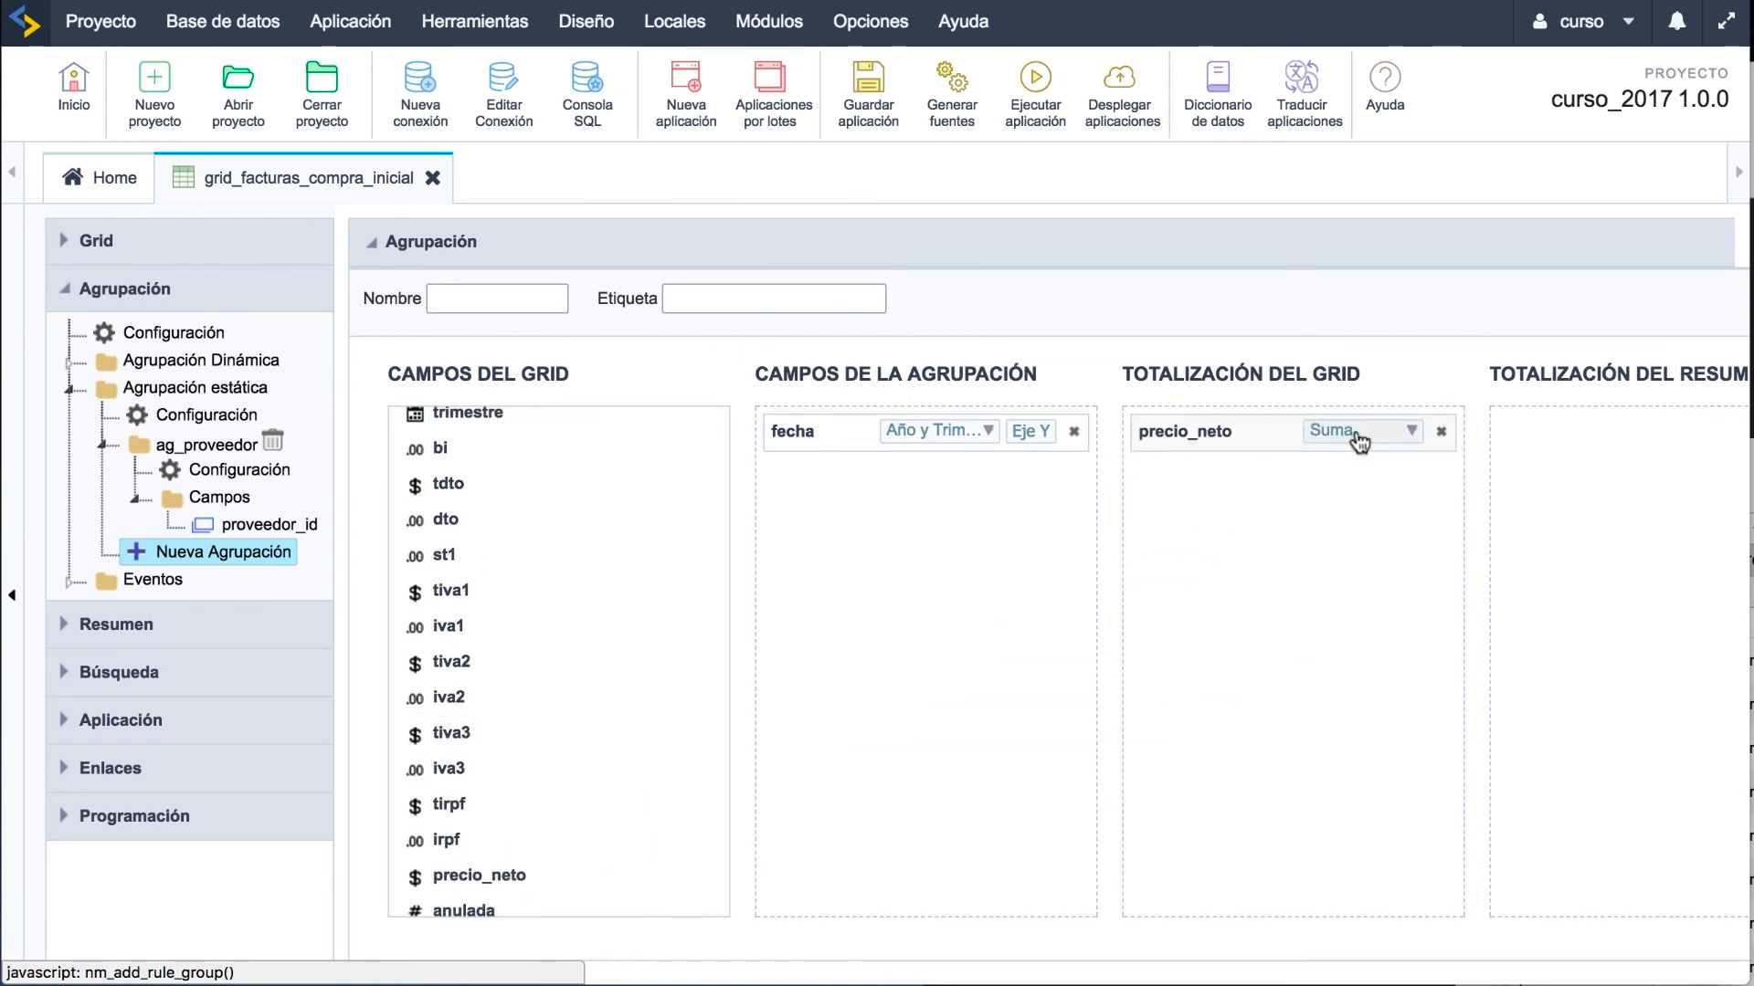
{"action": "left_click_drag", "start_coordinate": [456, 863], "coordinate": [1560, 454]}
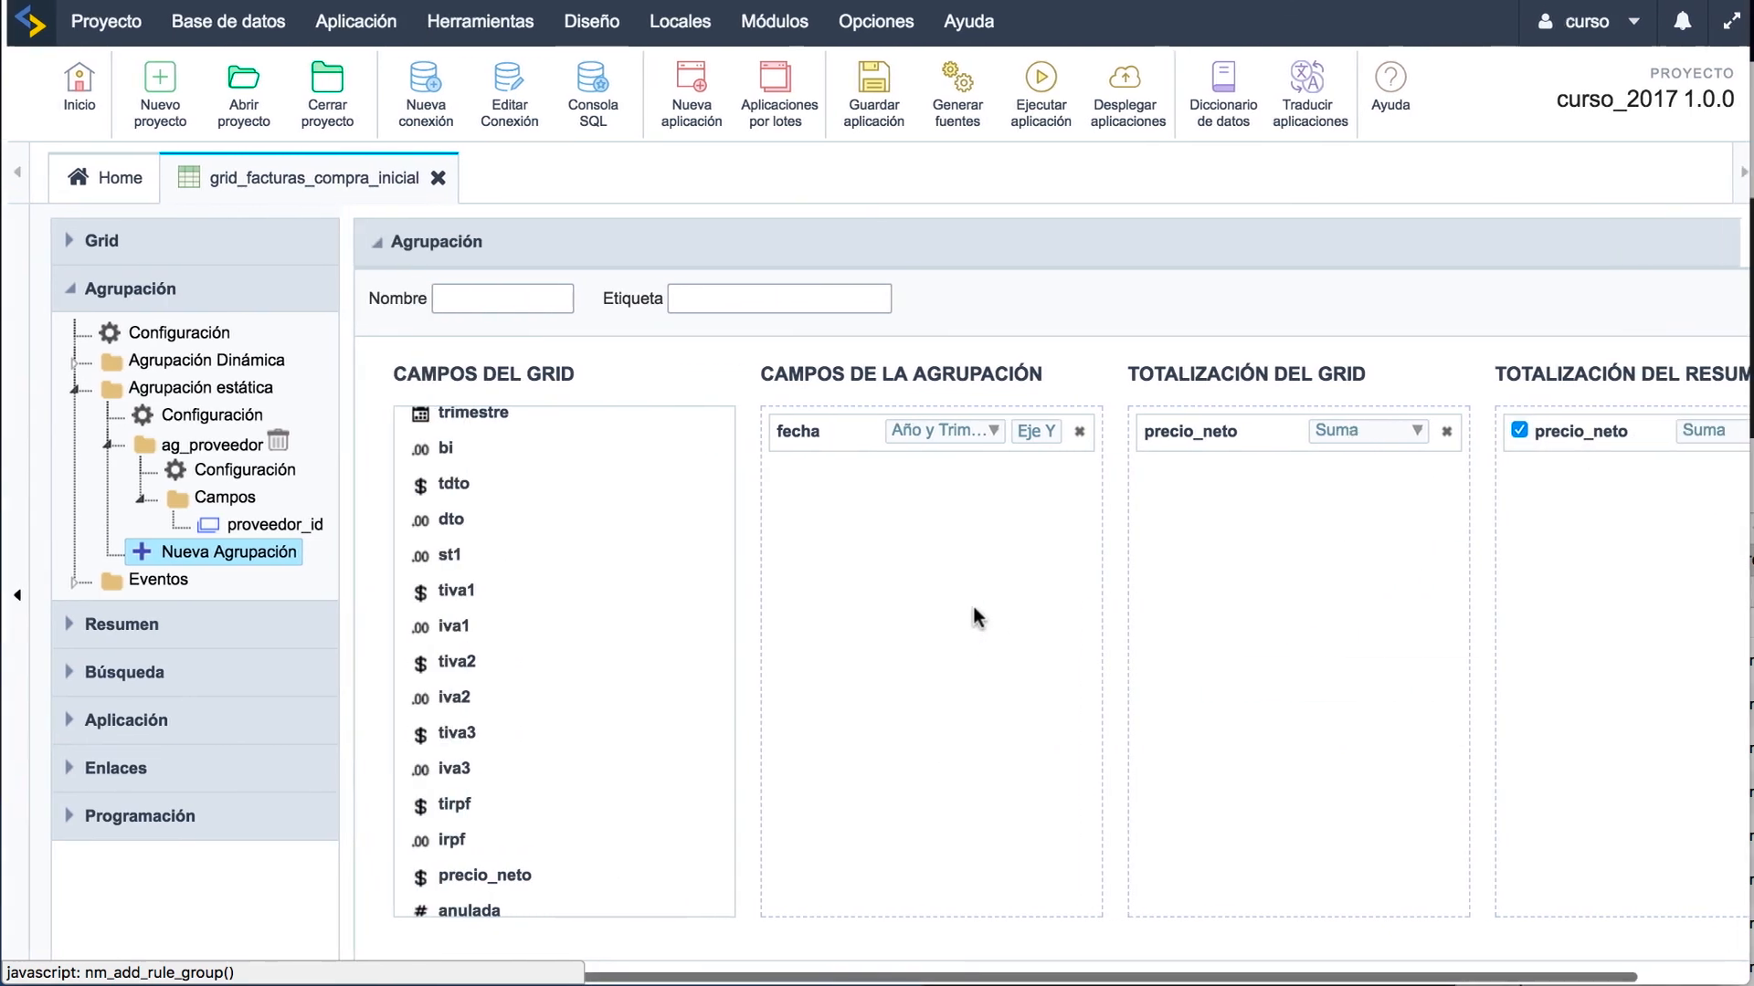
Step: Name the new grouping ag_trimestral and label it Trimestre
{"action": "left_click", "coordinate": [518, 302]}
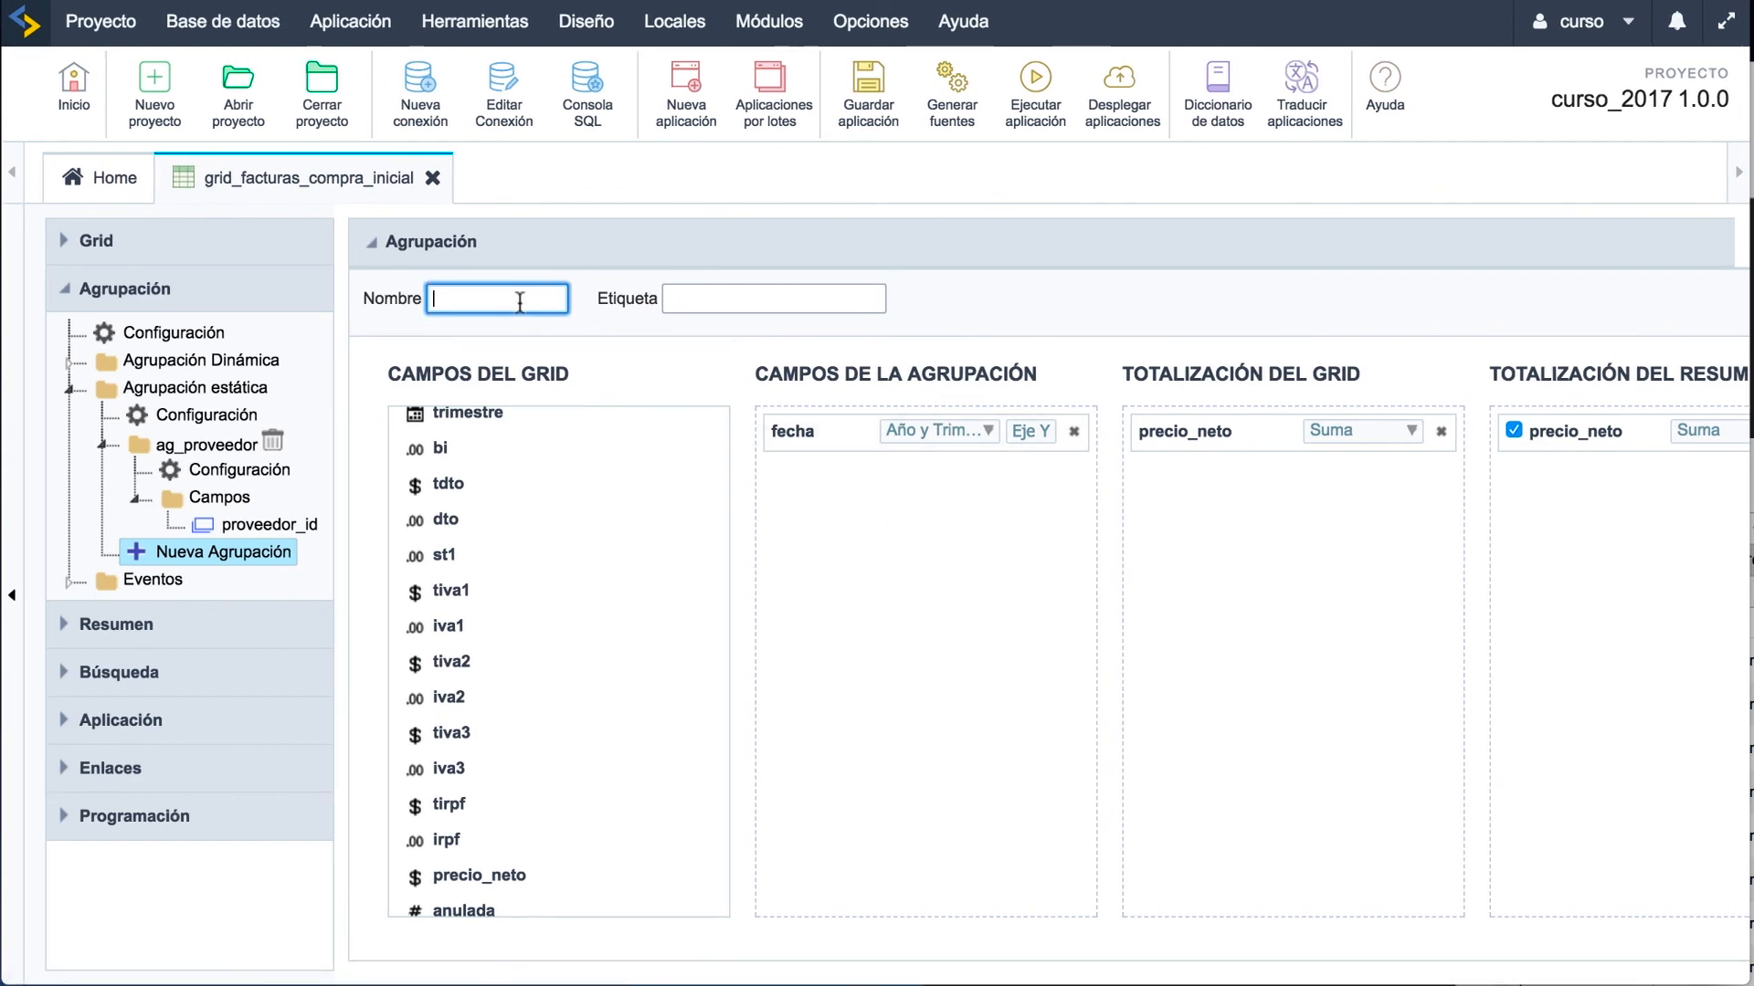
{"action": "type", "text": "ag"}
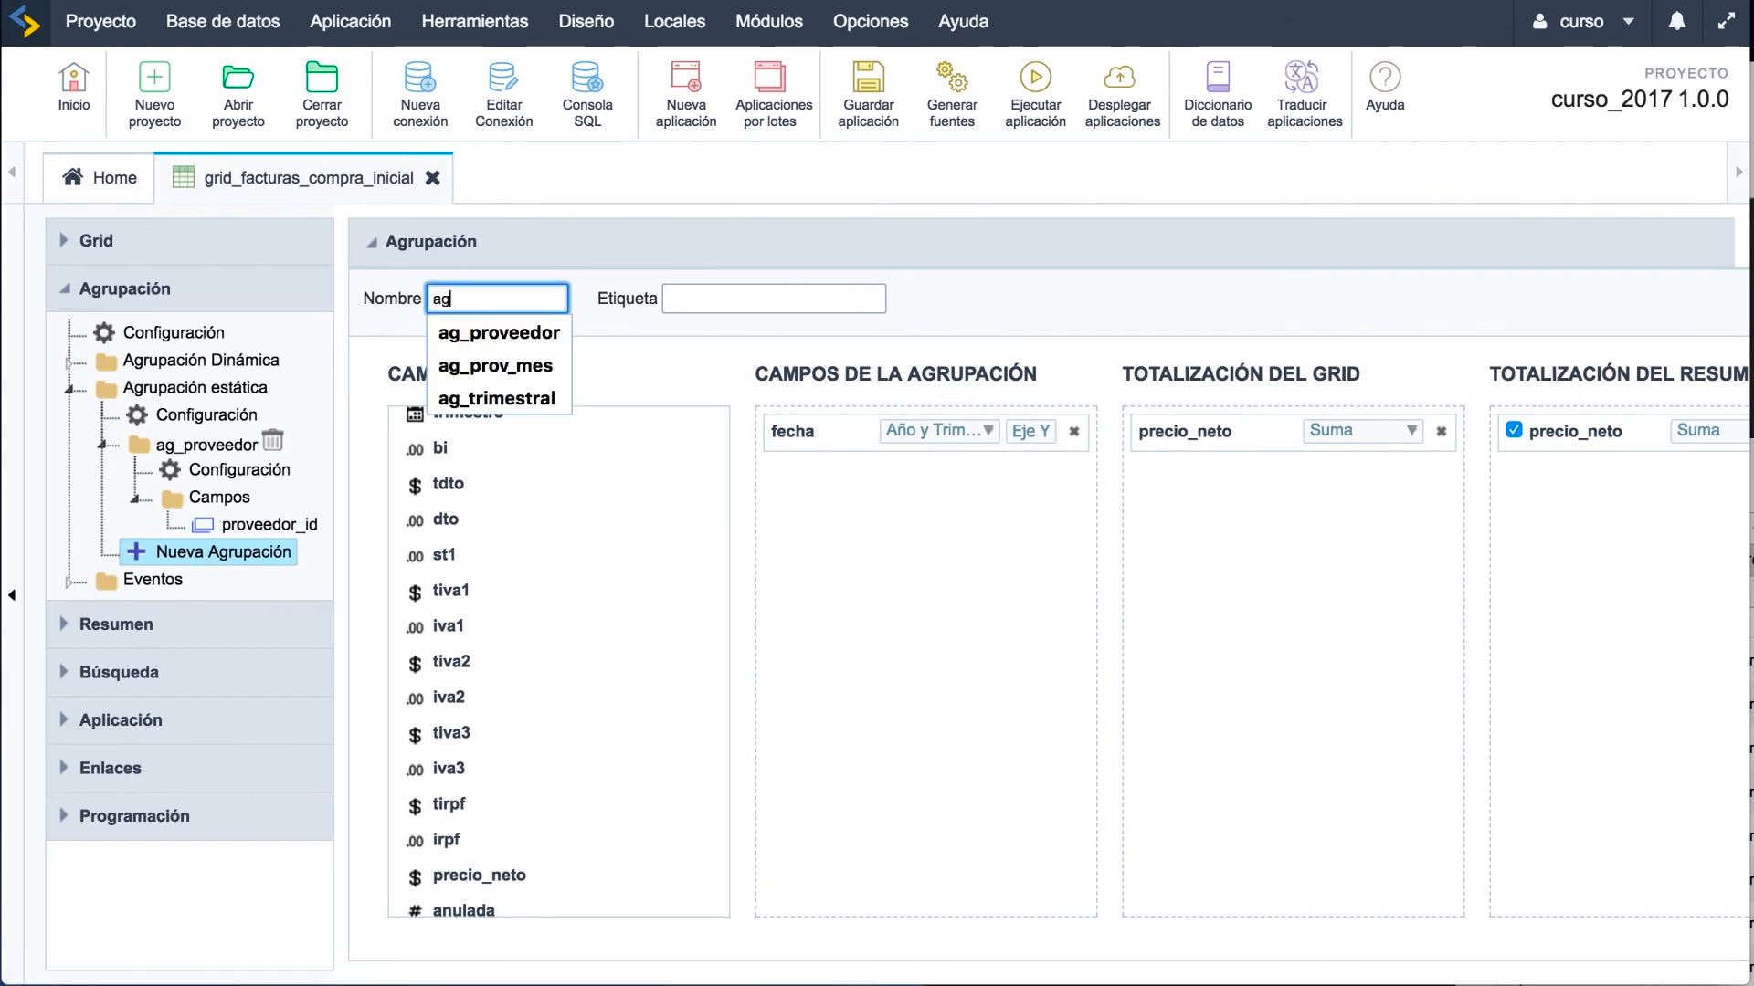
{"action": "key", "text": "Down"}
{"action": "key", "text": "Down"}
{"action": "key", "text": "Down"}
{"action": "key", "text": "Tab"}
{"action": "type", "text": "Trime"}
{"action": "key", "text": "Tab"}
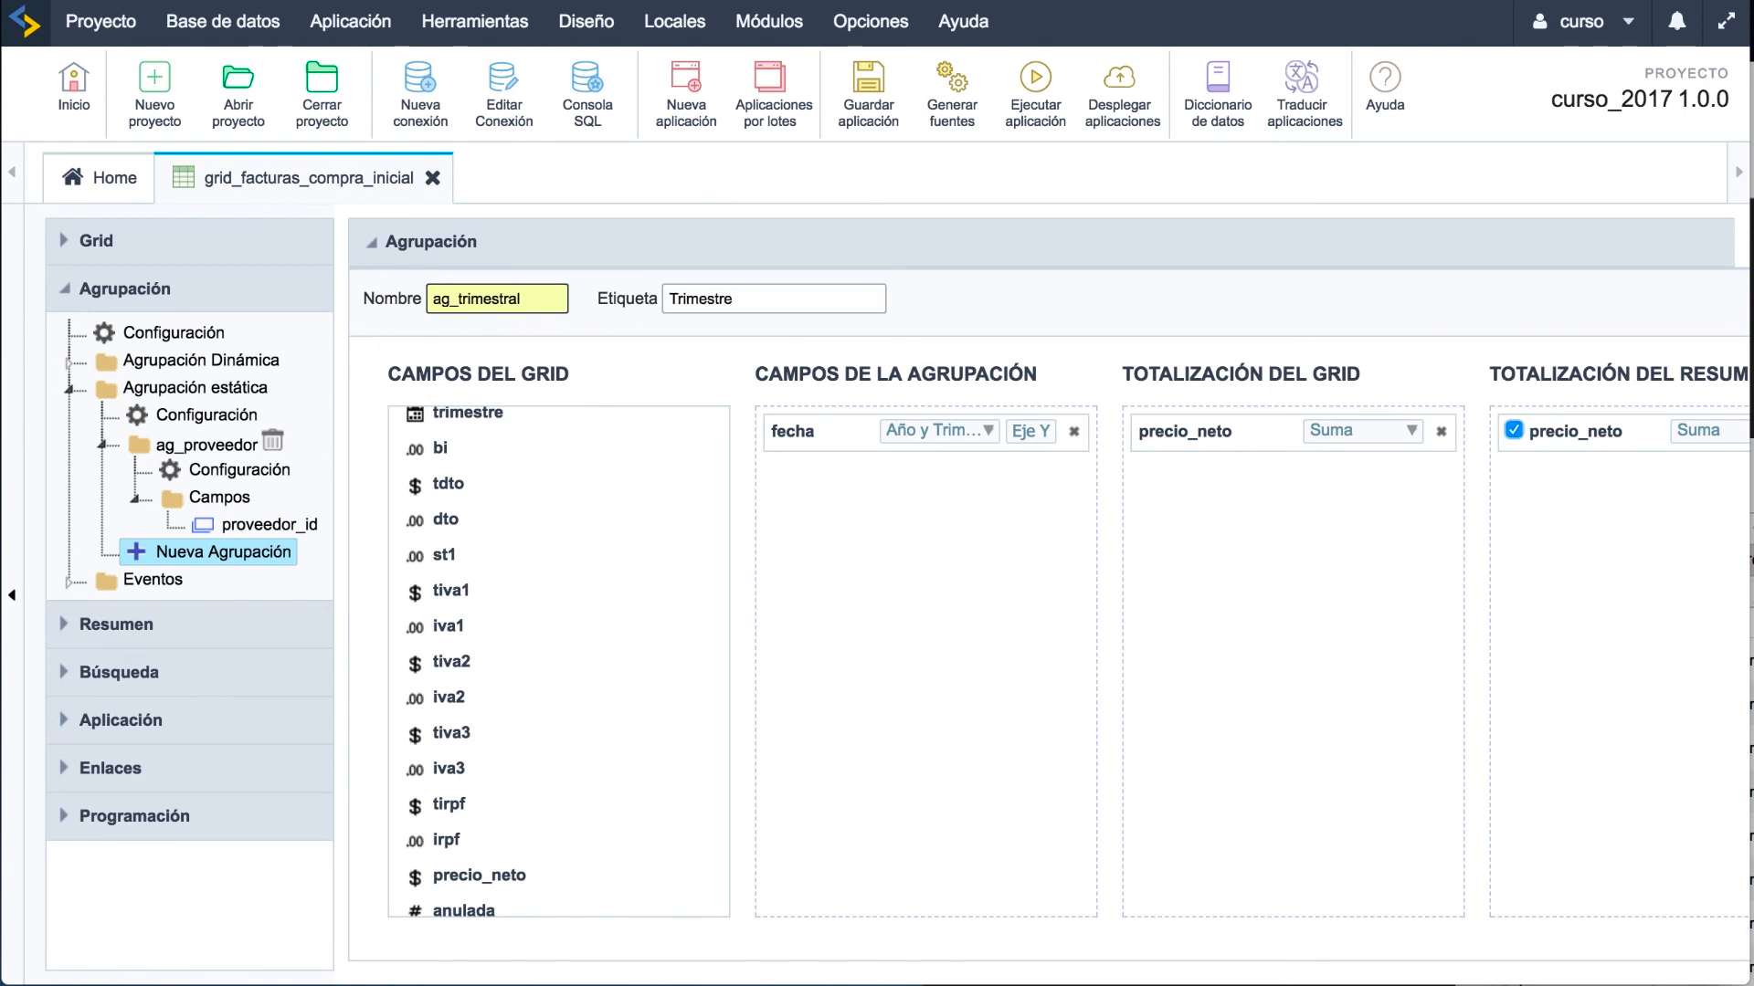
Step: Run the application, group the invoices by Trimestre and view the following page of quarterly records
{"action": "left_click", "coordinate": [1035, 91]}
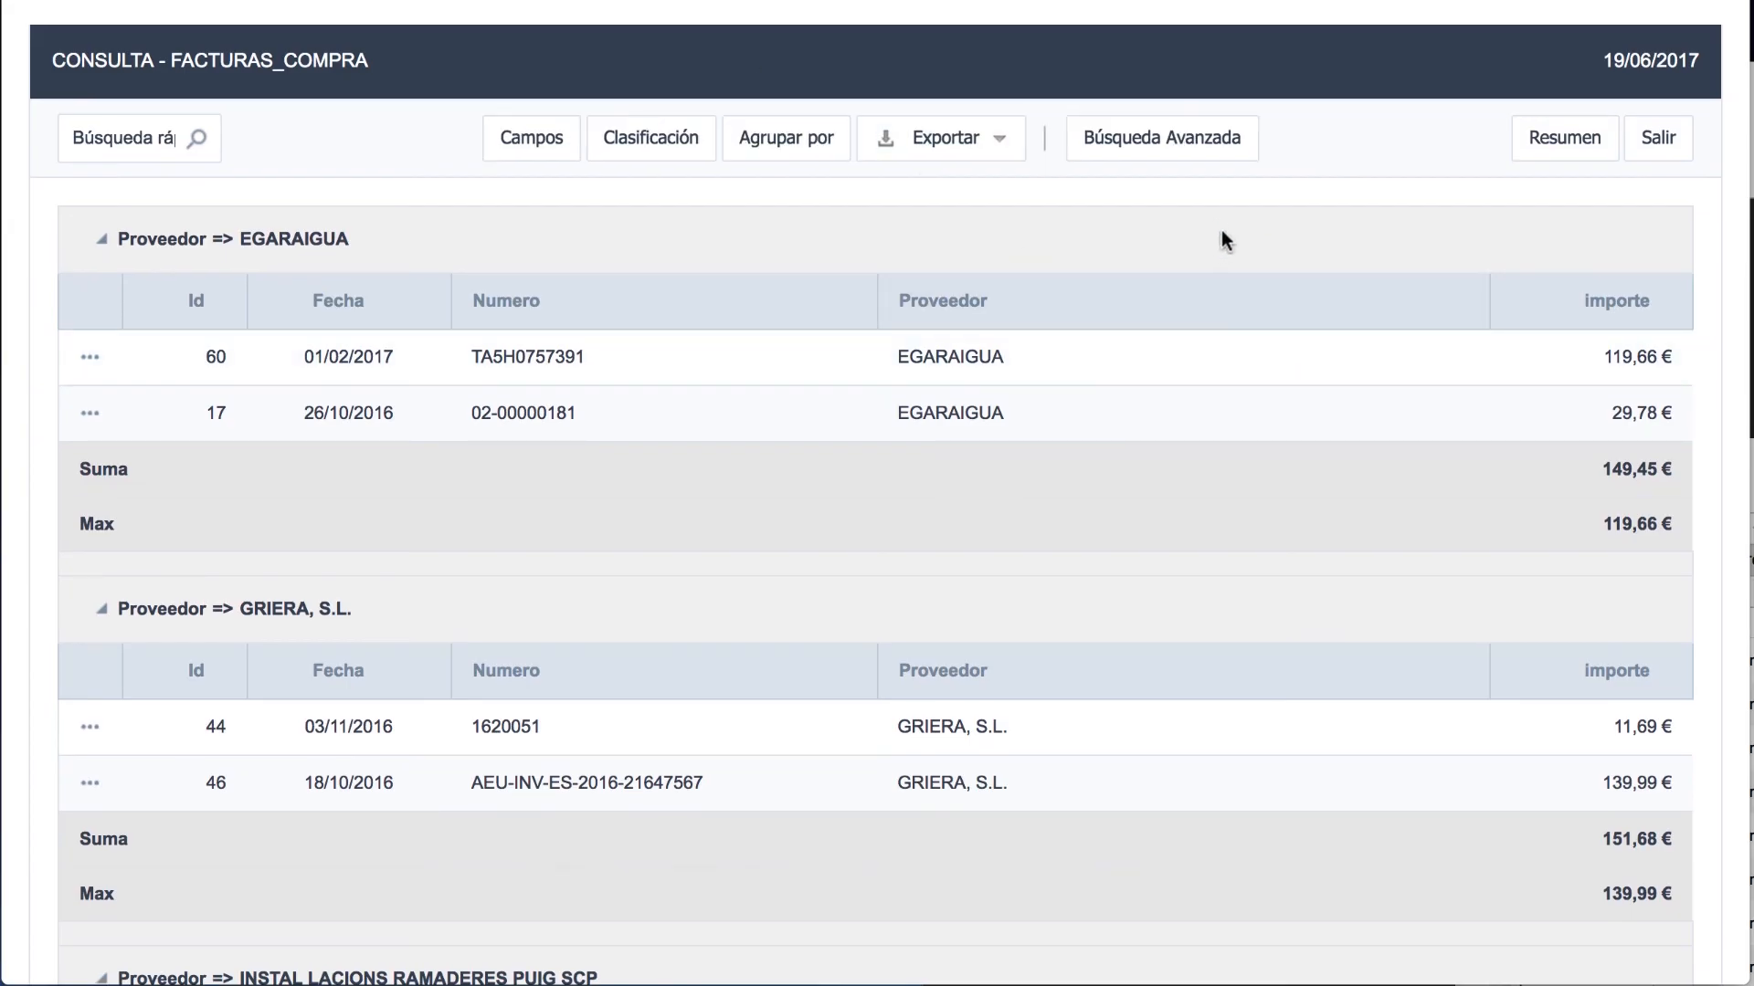
{"action": "left_click", "coordinate": [819, 148]}
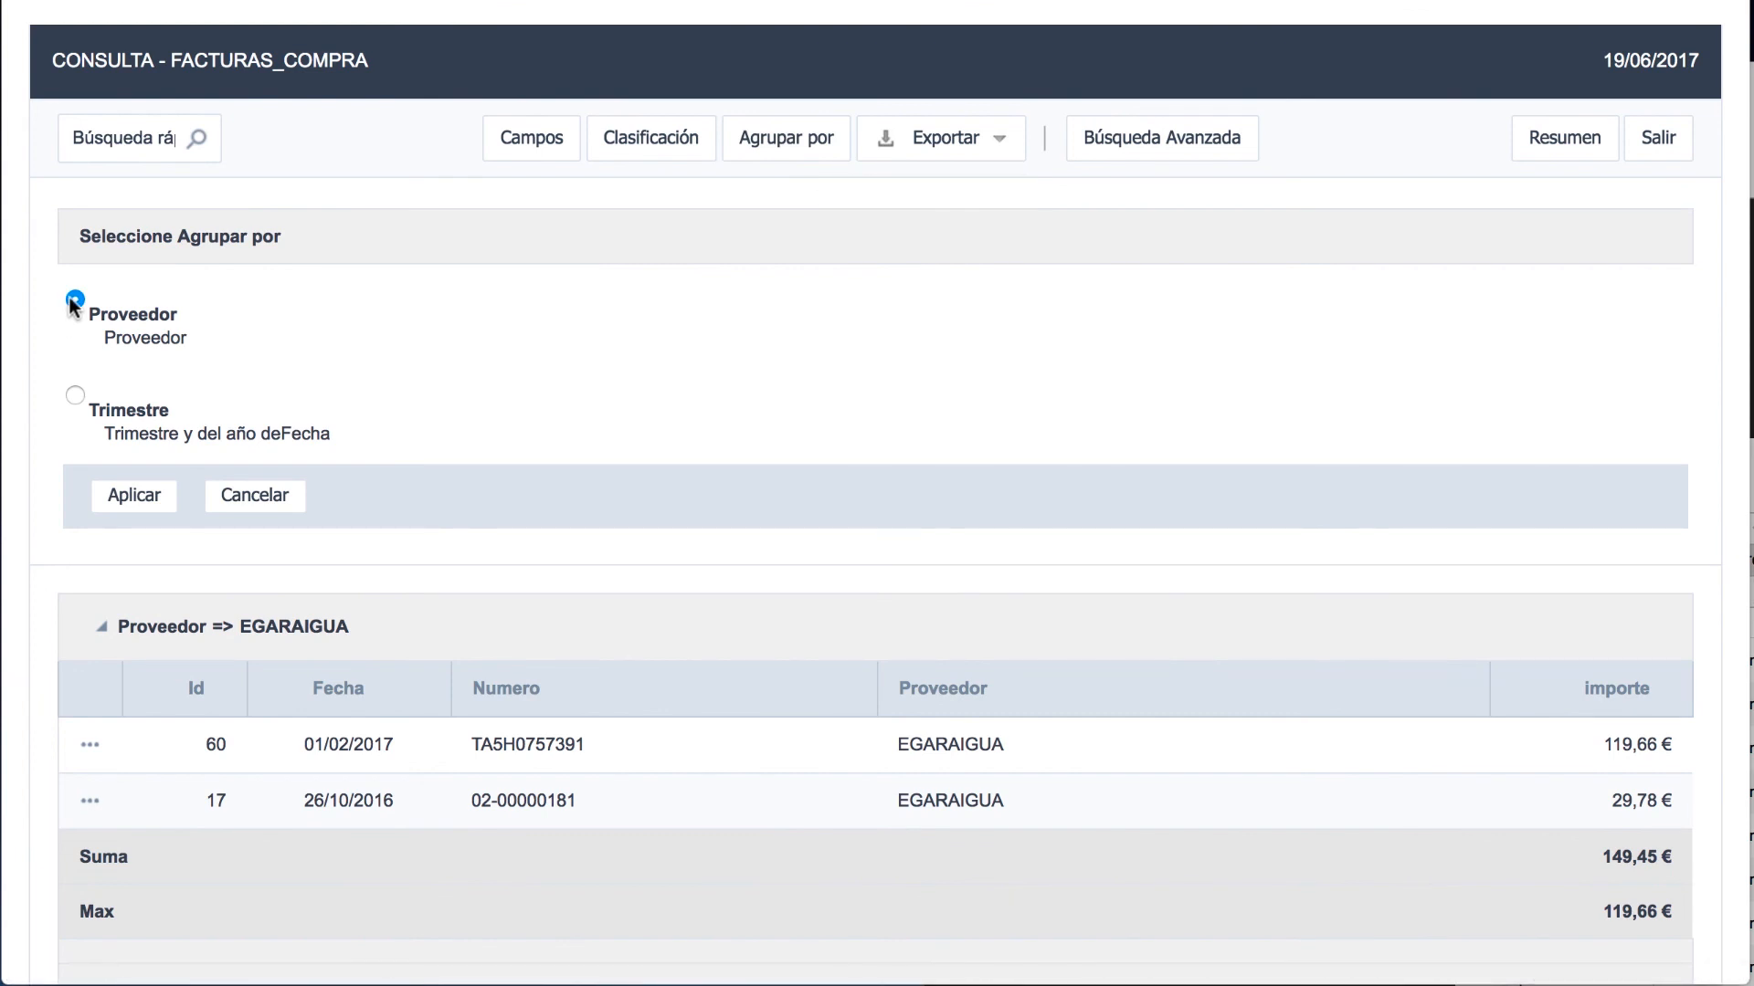
{"action": "left_click", "coordinate": [75, 396]}
{"action": "left_click", "coordinate": [147, 494]}
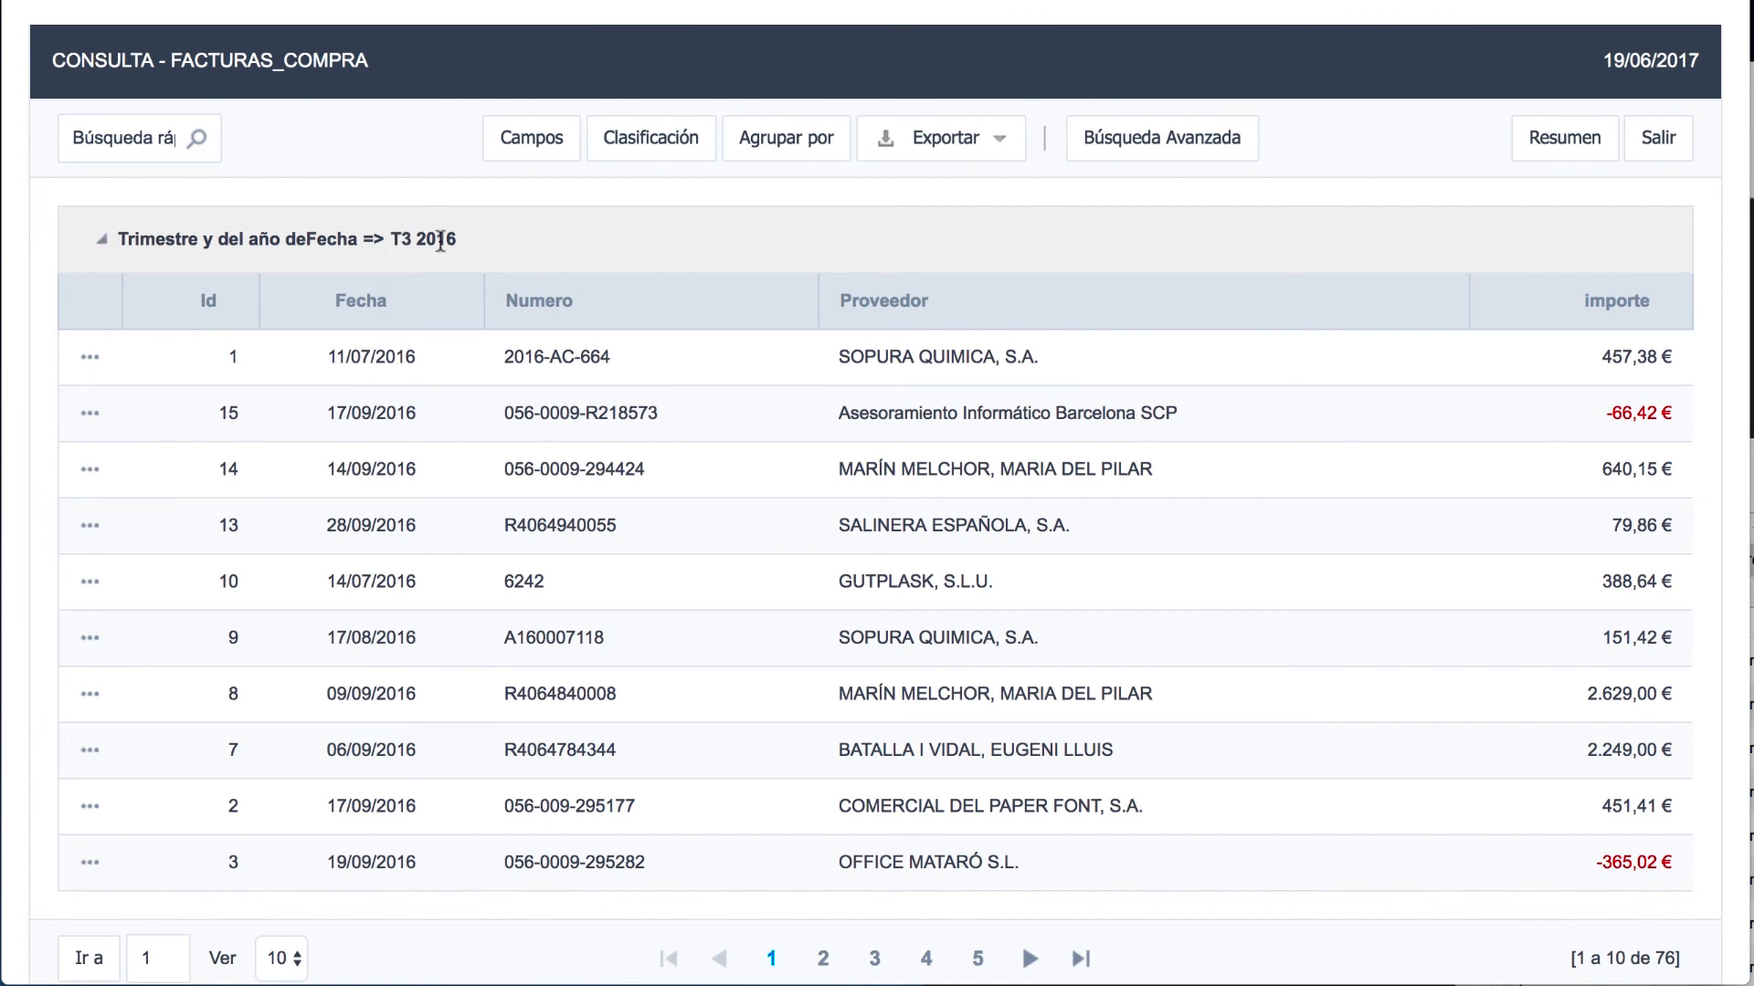
{"action": "scroll", "coordinate": [464, 603], "scroll_direction": "down", "scroll_amount": 1}
{"action": "left_click", "coordinate": [1026, 917]}
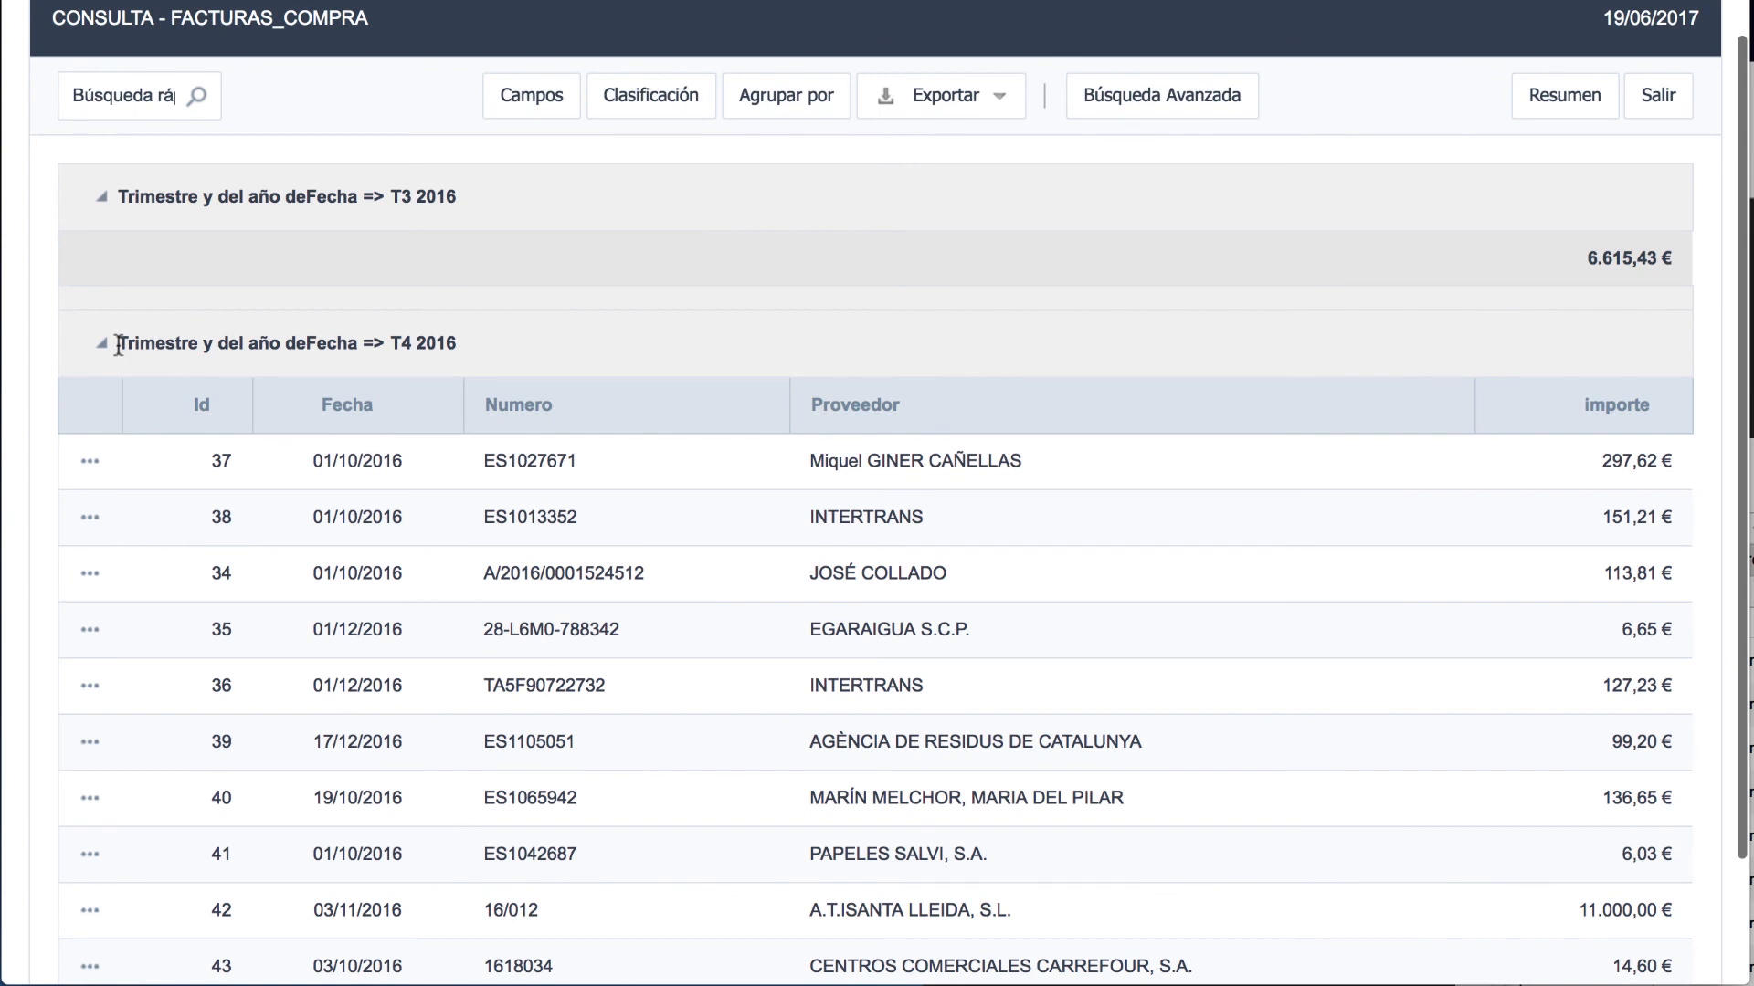
Step: Open the quarterly summary, drill down into T3 2016 to check its invoices and total, and return to the summary
{"action": "left_click", "coordinate": [1542, 100]}
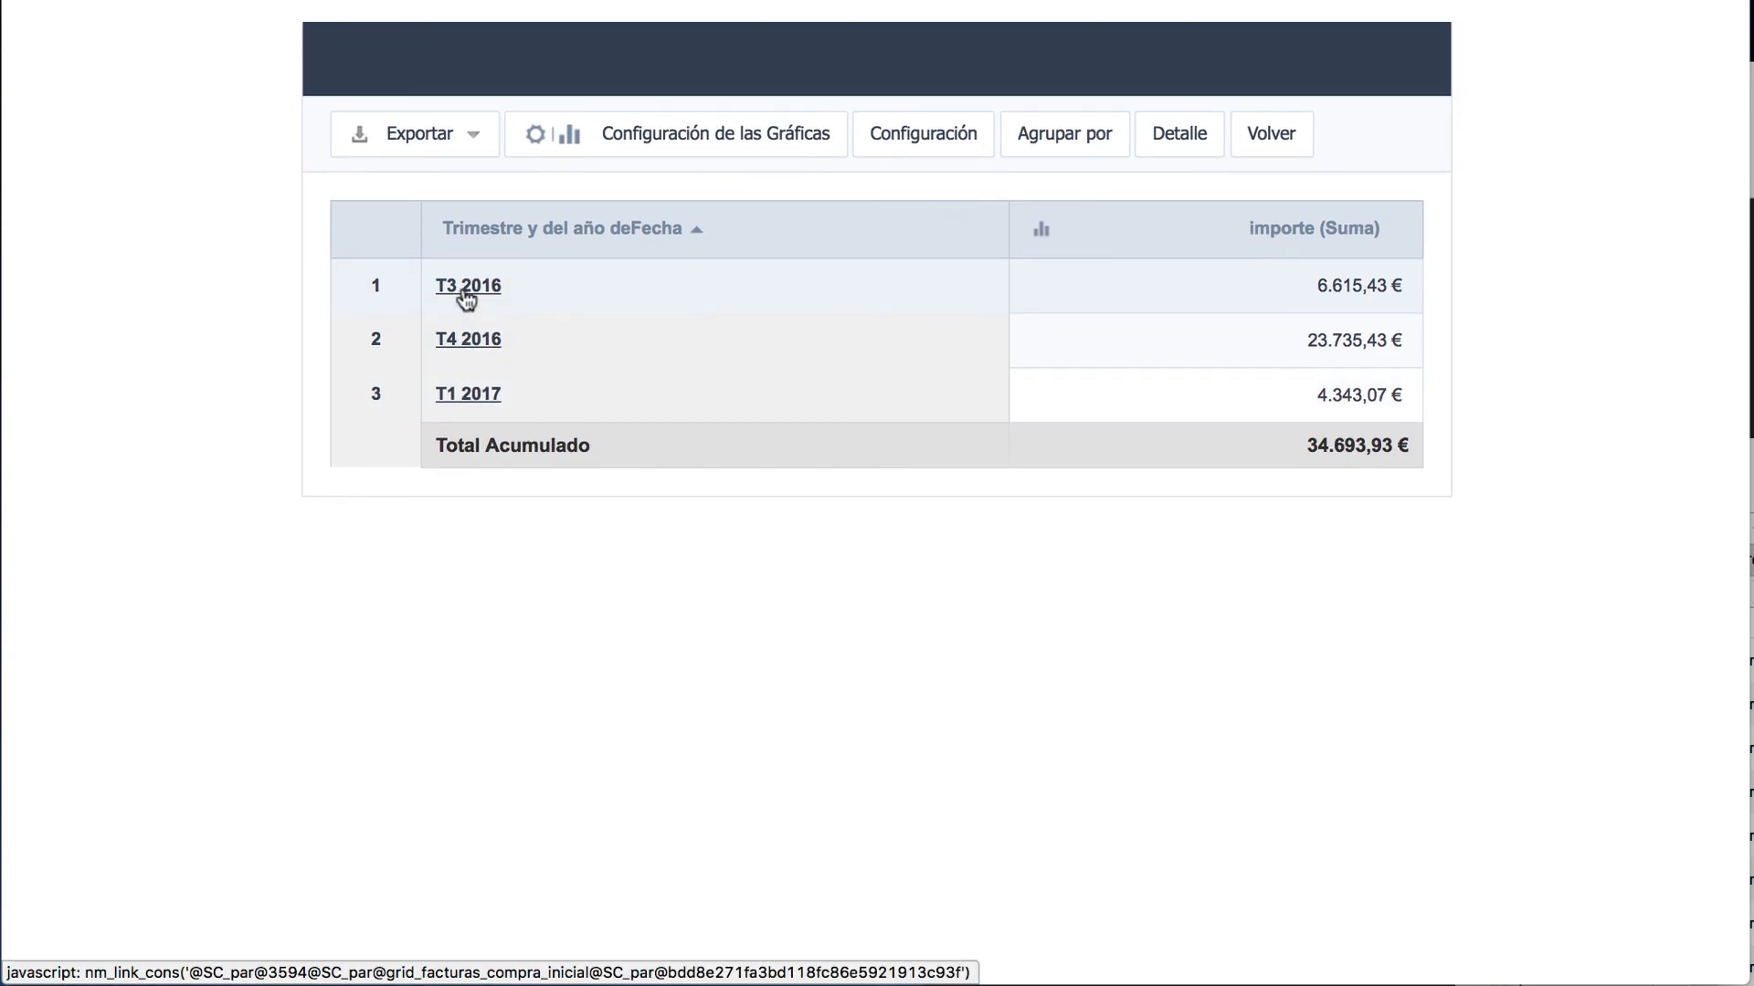
{"action": "left_click", "coordinate": [466, 294]}
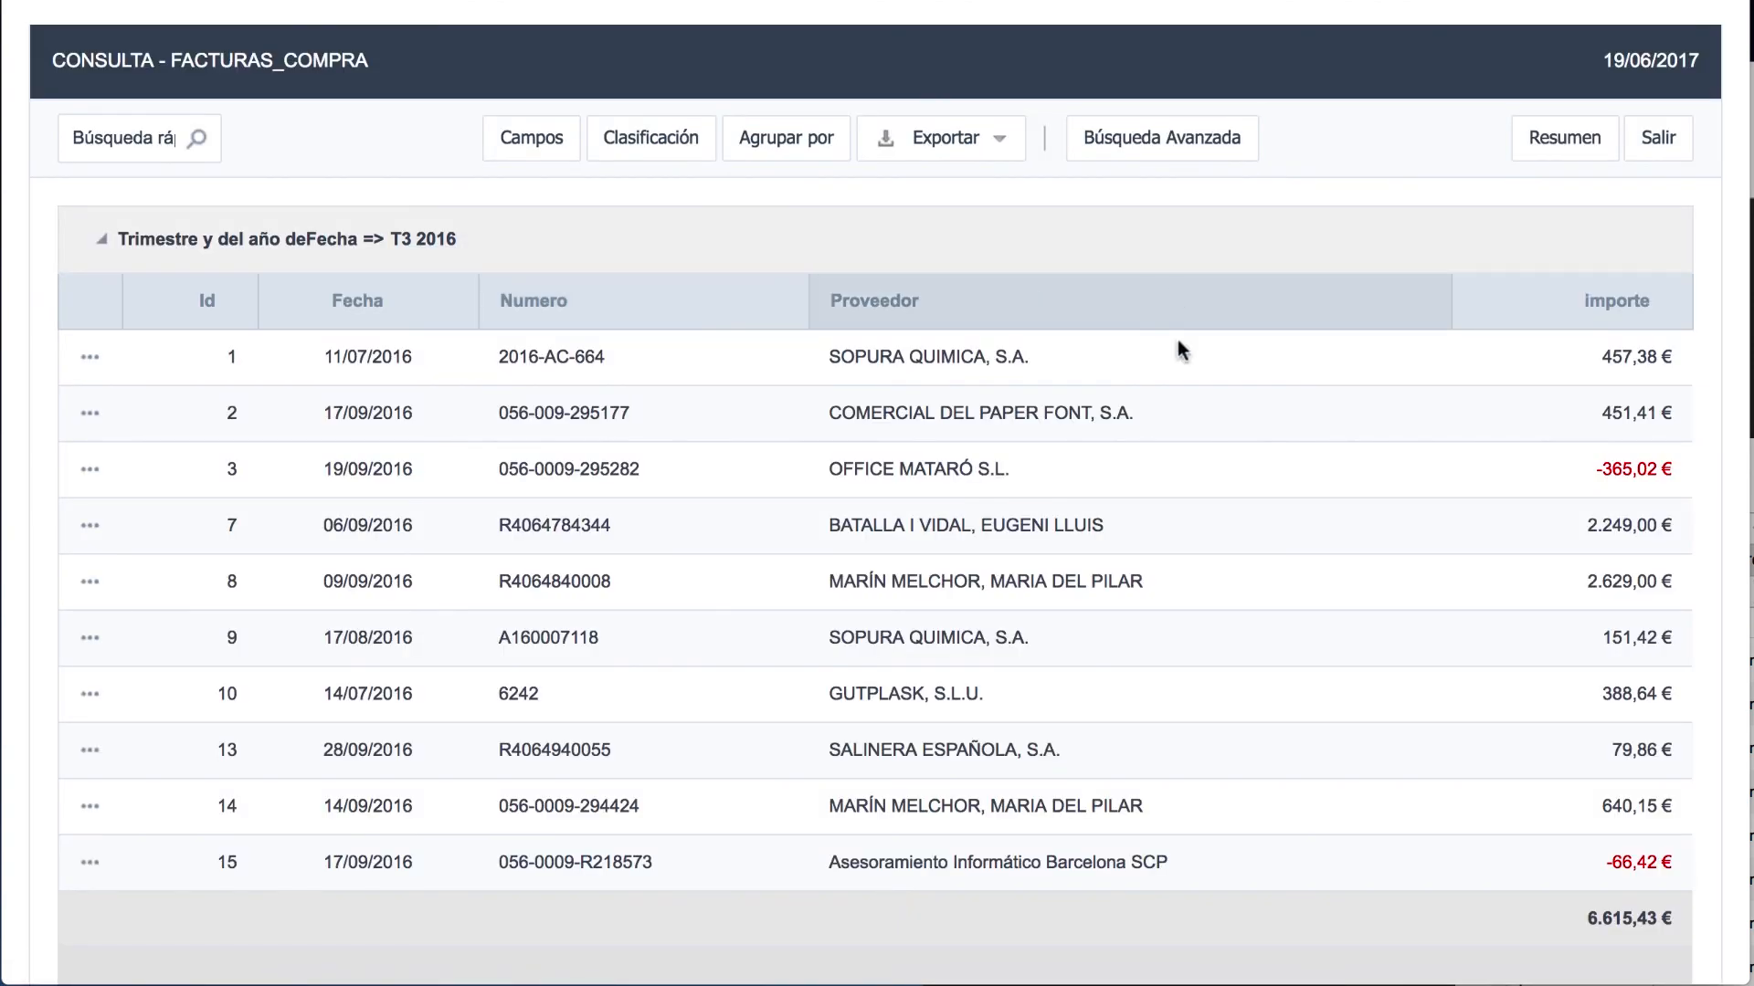
{"action": "scroll", "coordinate": [1273, 386], "scroll_direction": "down", "scroll_amount": 2}
{"action": "scroll", "coordinate": [1274, 385], "scroll_direction": "down", "scroll_amount": 1}
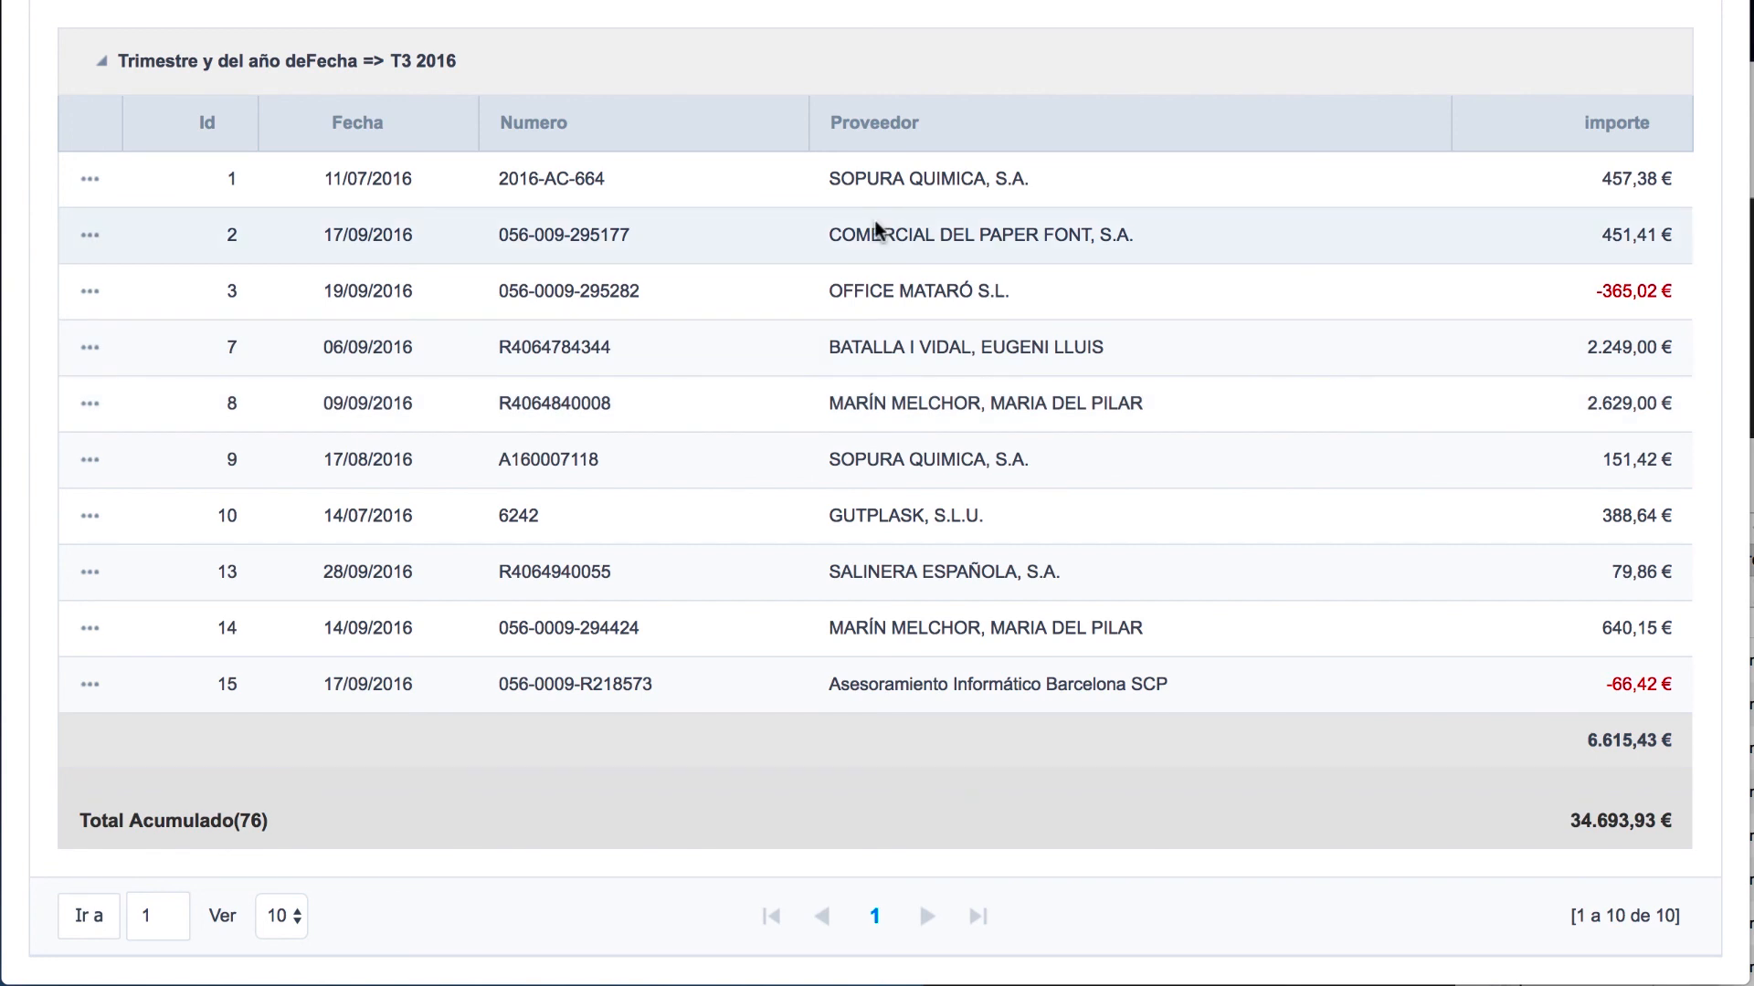
{"action": "scroll", "coordinate": [869, 248], "scroll_direction": "up", "scroll_amount": 2}
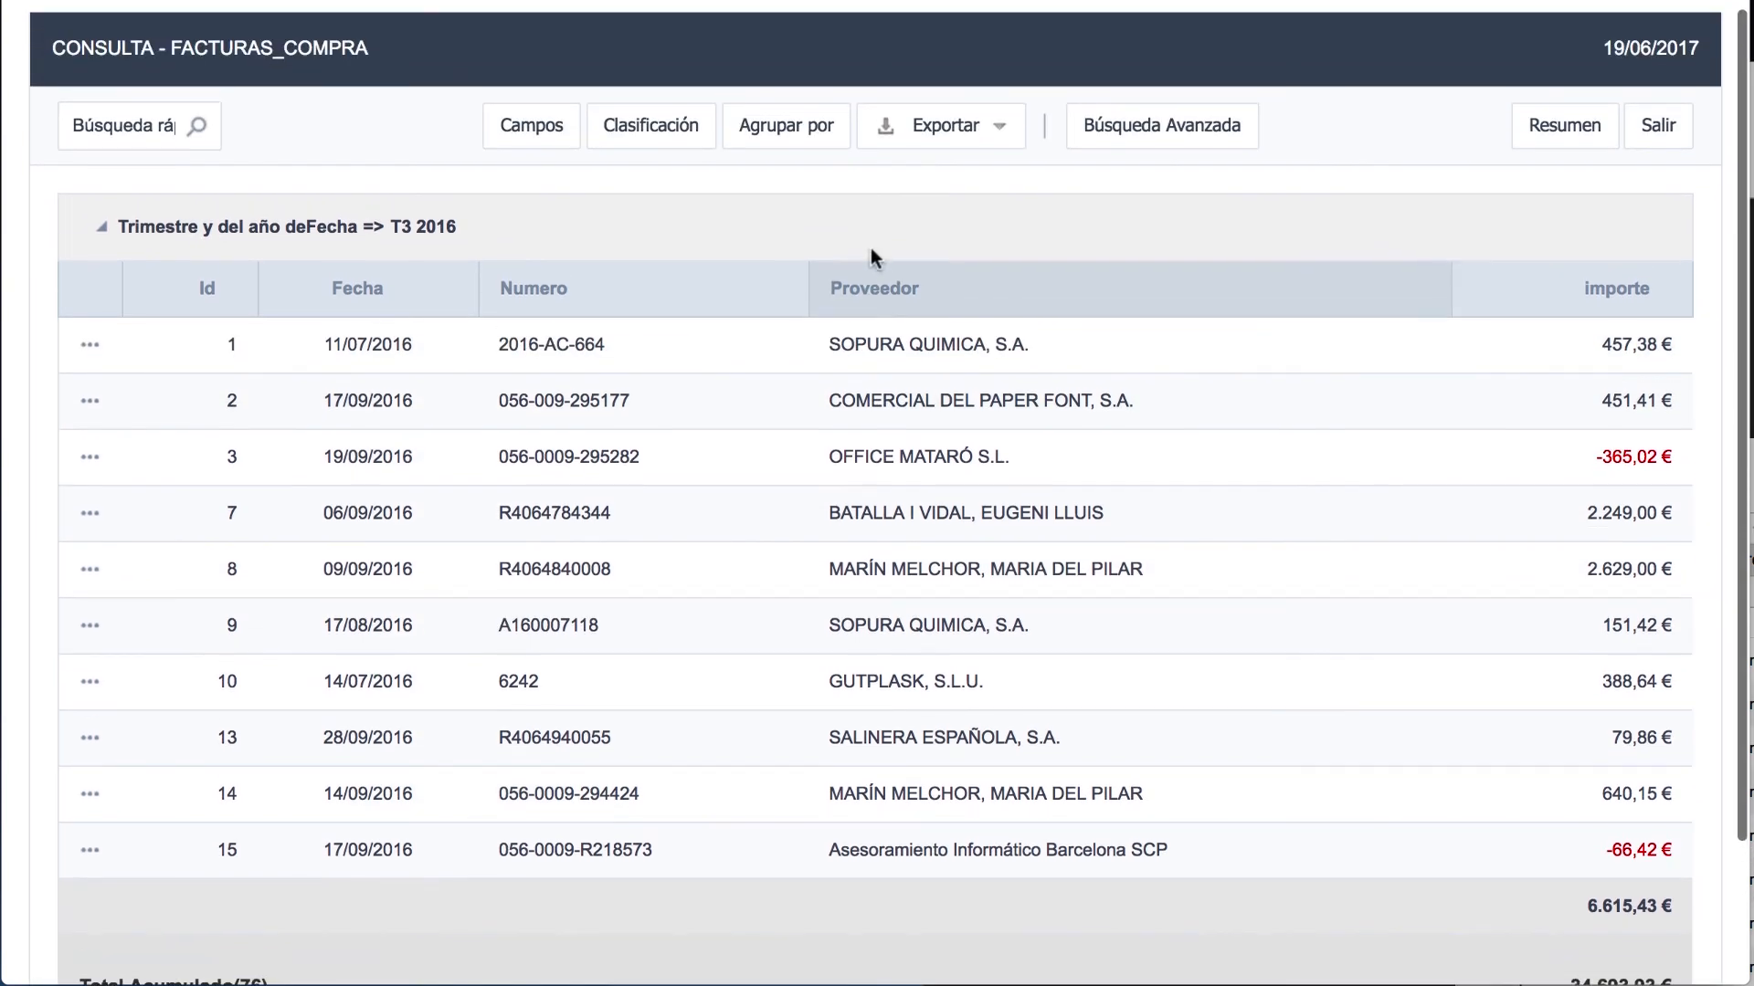
{"action": "left_click", "coordinate": [1558, 146]}
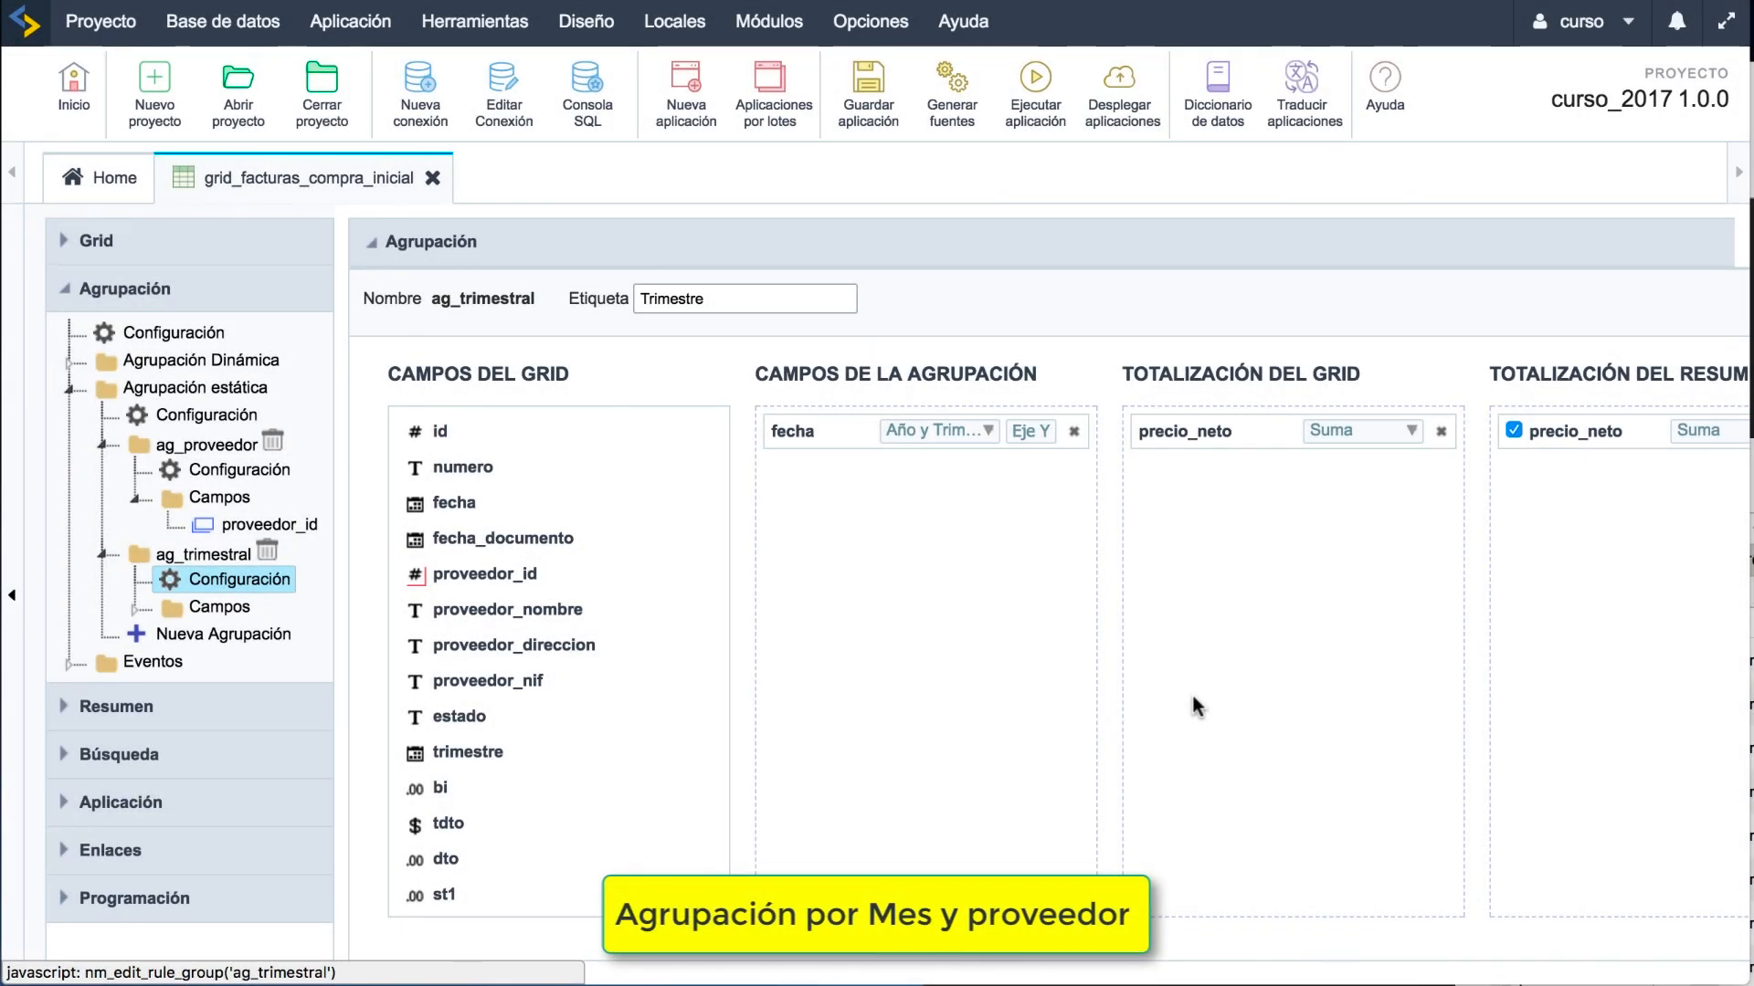
Step: Create another static grouping with fecha and proveedor_id as its grouping fields
{"action": "left_click", "coordinate": [260, 635]}
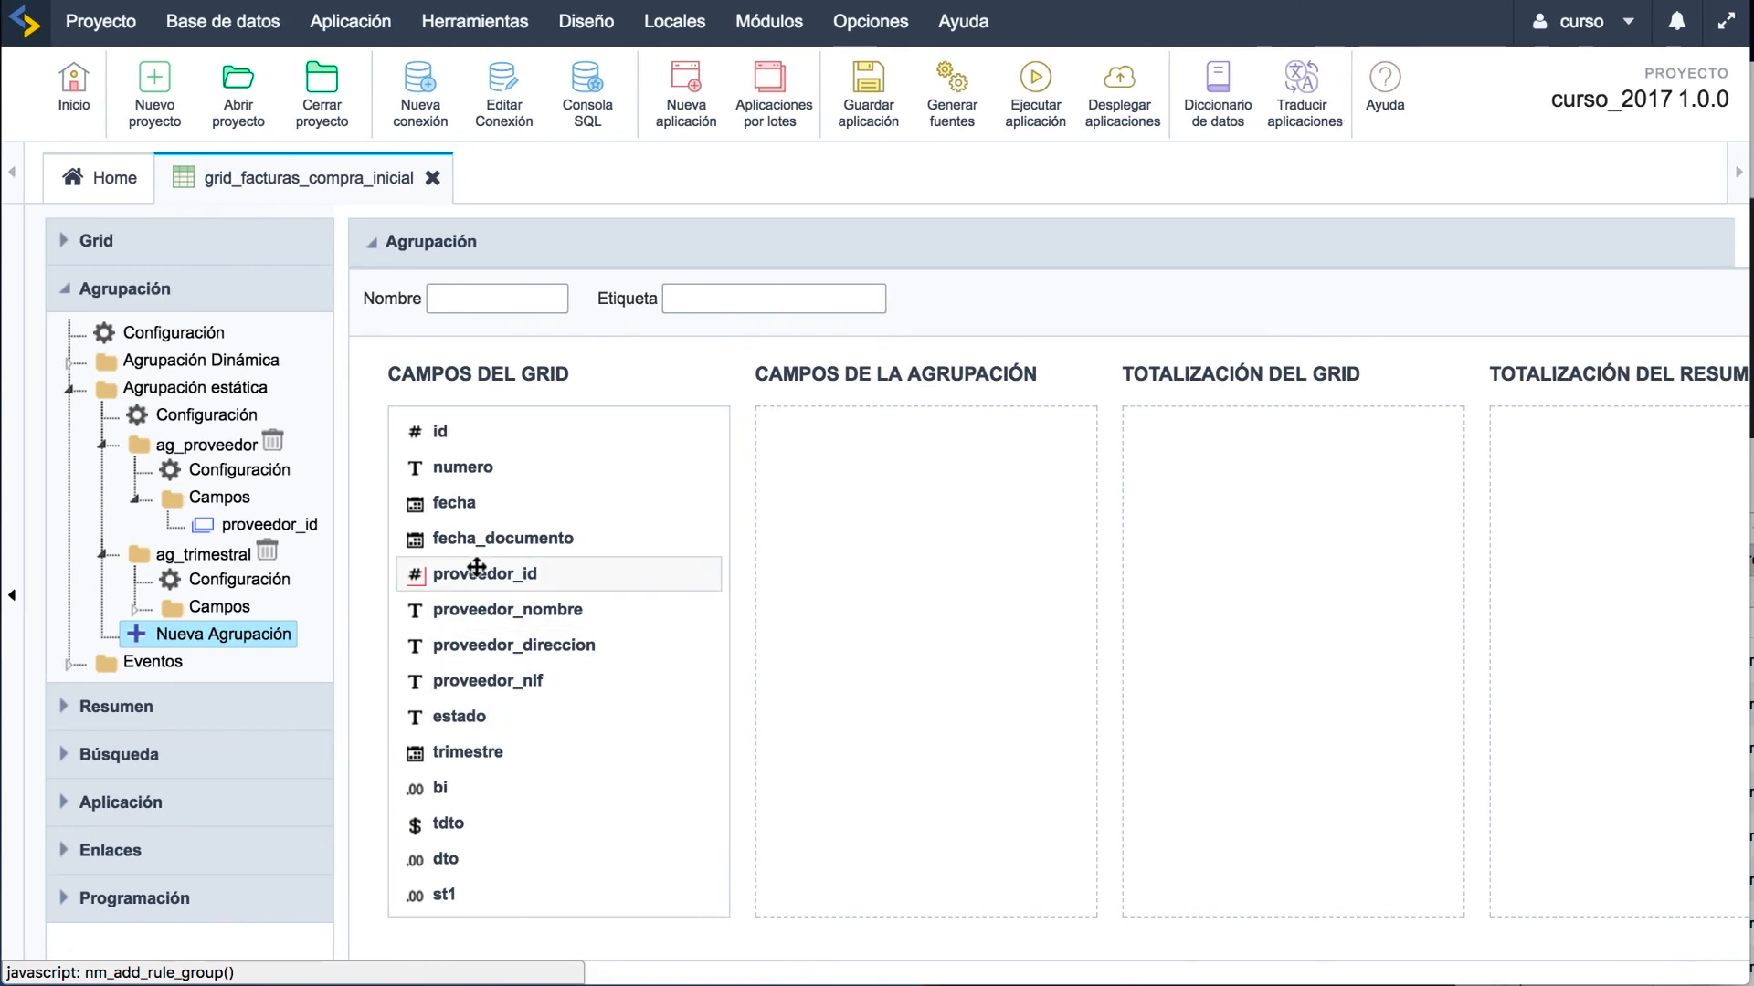
{"action": "left_click_drag", "start_coordinate": [462, 501], "coordinate": [835, 431]}
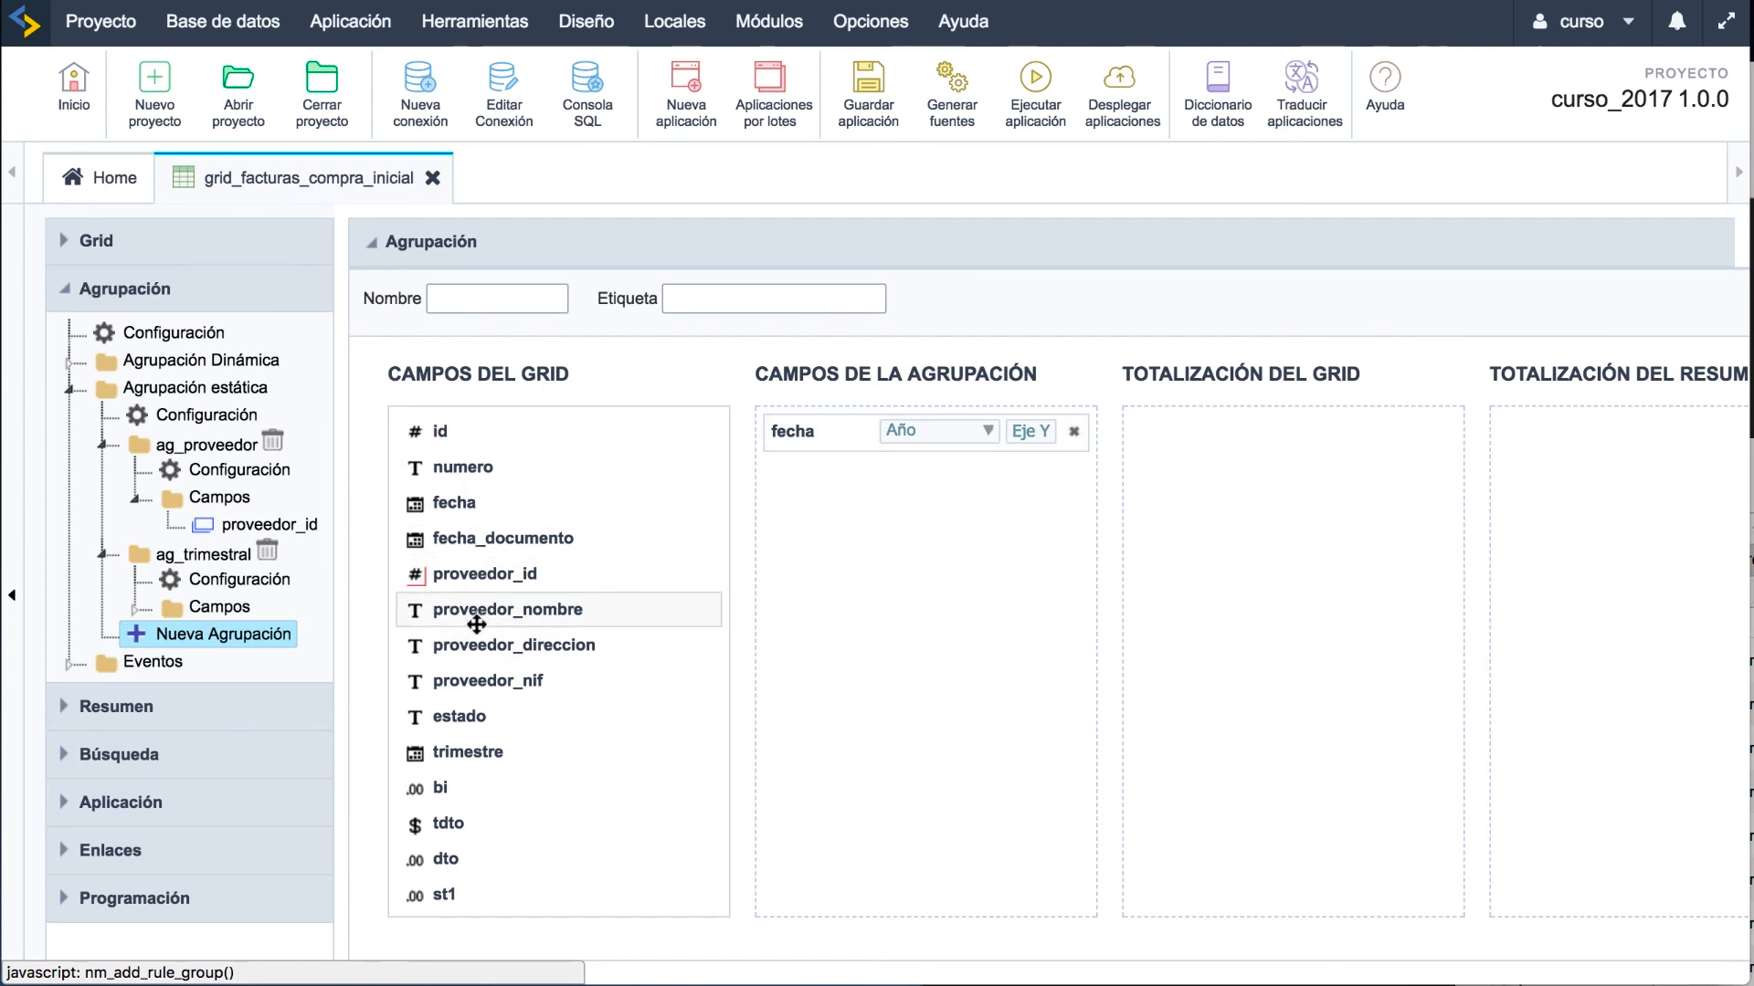
{"action": "left_click_drag", "start_coordinate": [438, 574], "coordinate": [837, 493]}
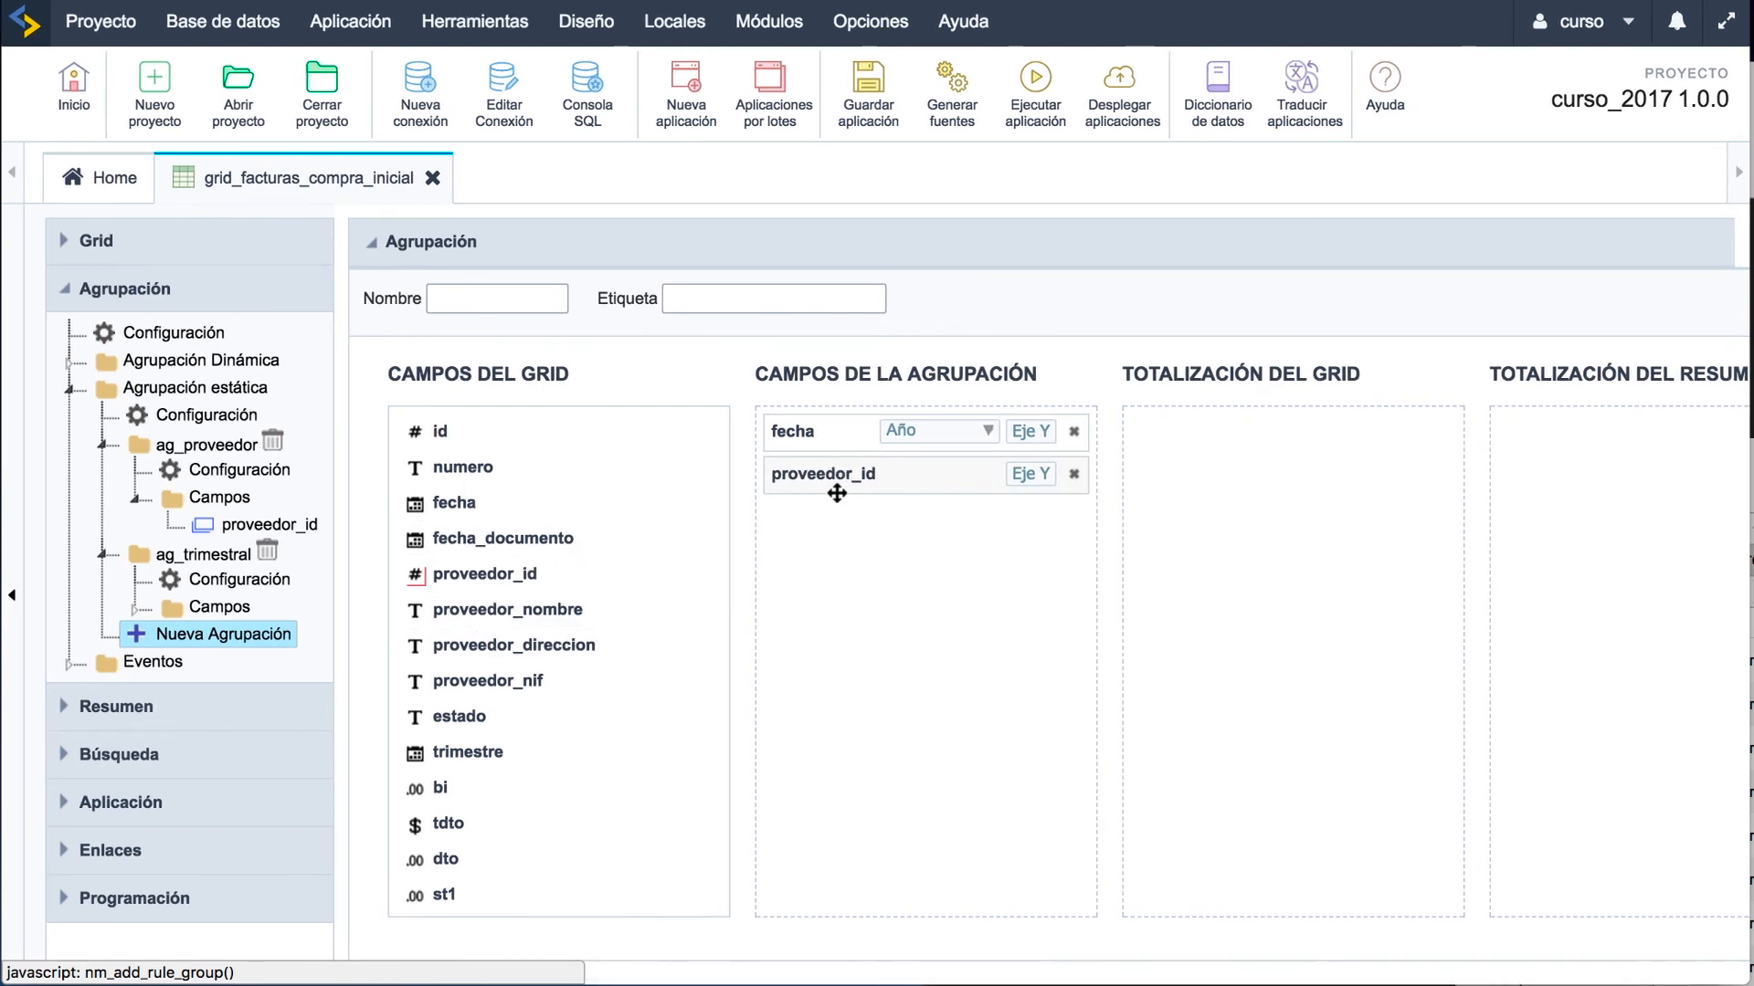
Step: Total precio_neto with Suma in both the grid and the summary of the fecha and proveedor_id grouping
{"action": "scroll", "coordinate": [559, 791], "scroll_direction": "down", "scroll_amount": 10}
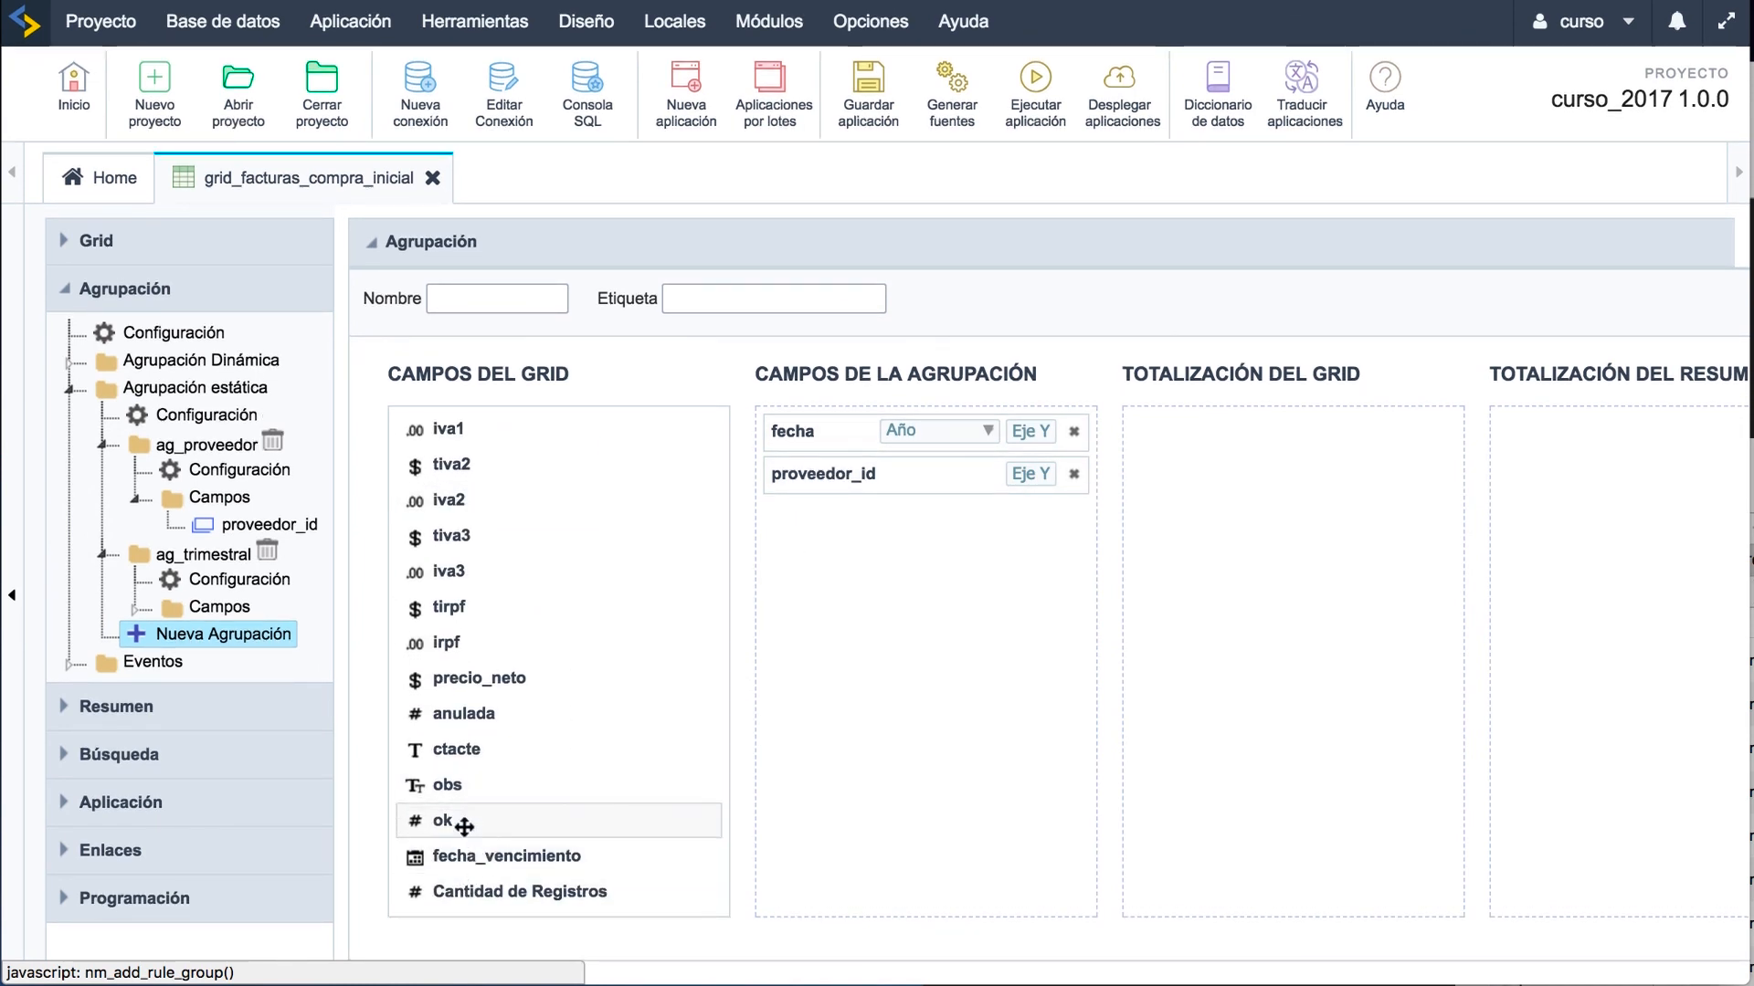
{"action": "left_click_drag", "start_coordinate": [461, 680], "coordinate": [1245, 430]}
{"action": "left_click_drag", "start_coordinate": [585, 673], "coordinate": [1487, 457]}
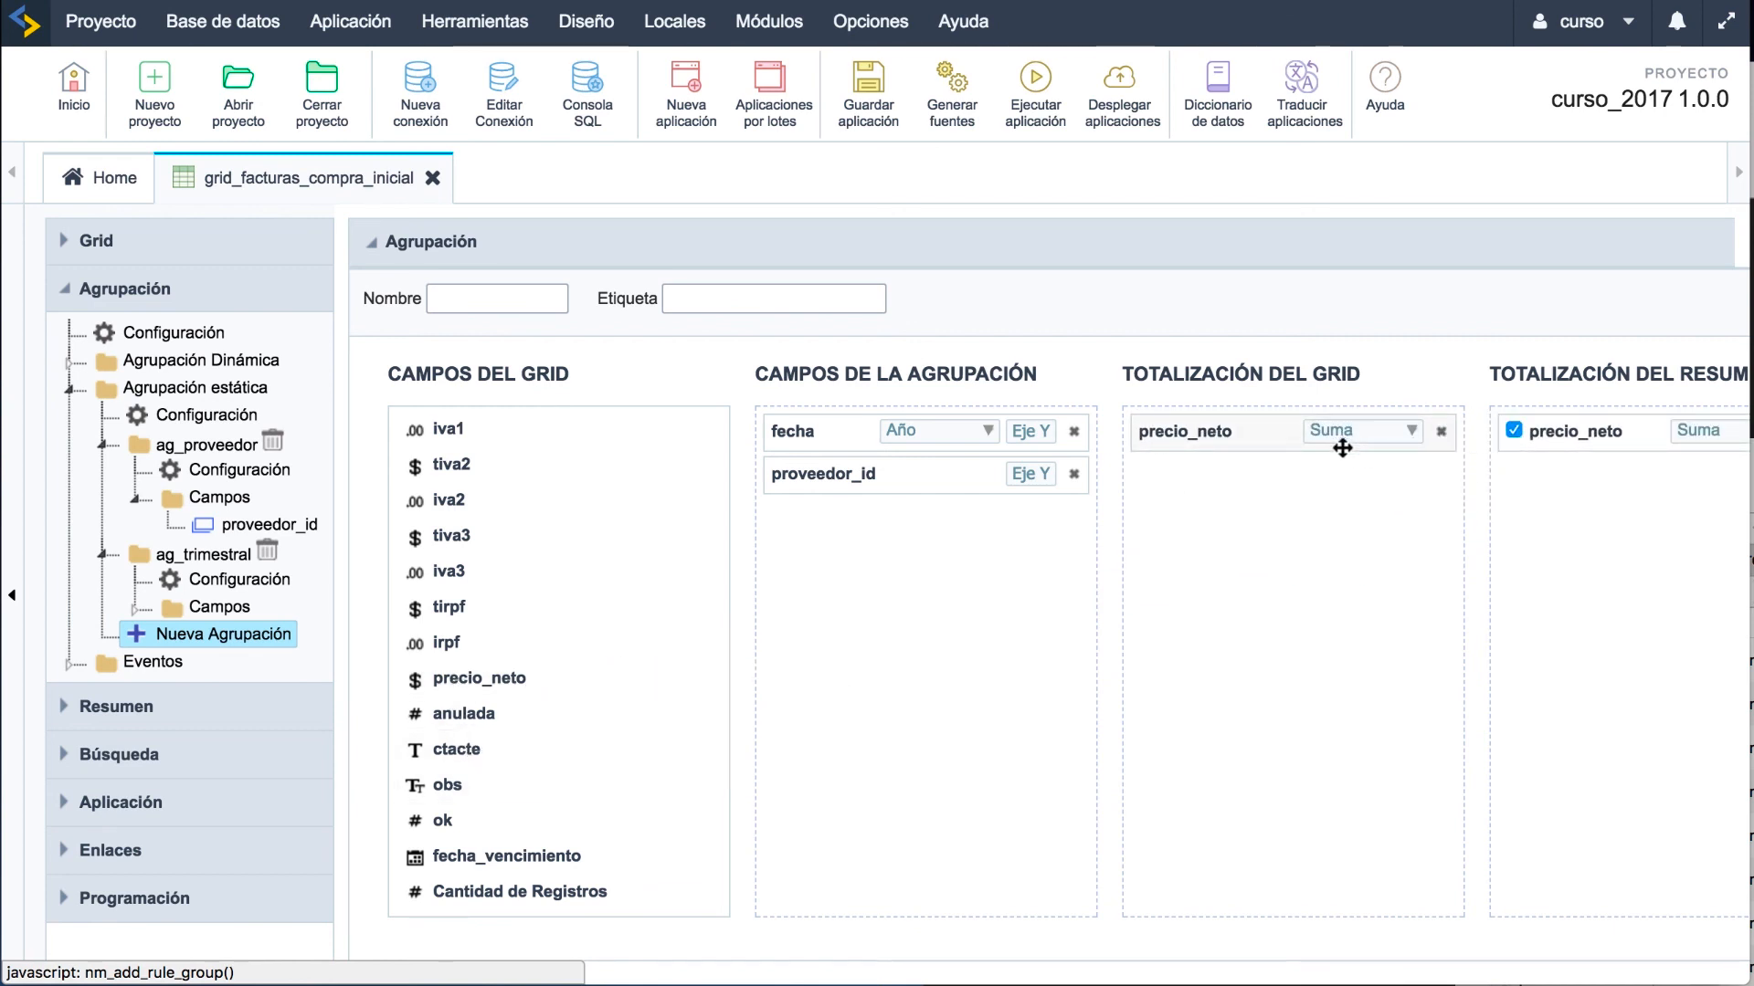
Step: Group the fecha field by Año y Mes and place it on the X axis, above proveedor_id
{"action": "scroll", "coordinate": [1385, 605], "scroll_direction": "right", "scroll_amount": 2}
{"action": "scroll", "coordinate": [1384, 605], "scroll_direction": "left", "scroll_amount": 2}
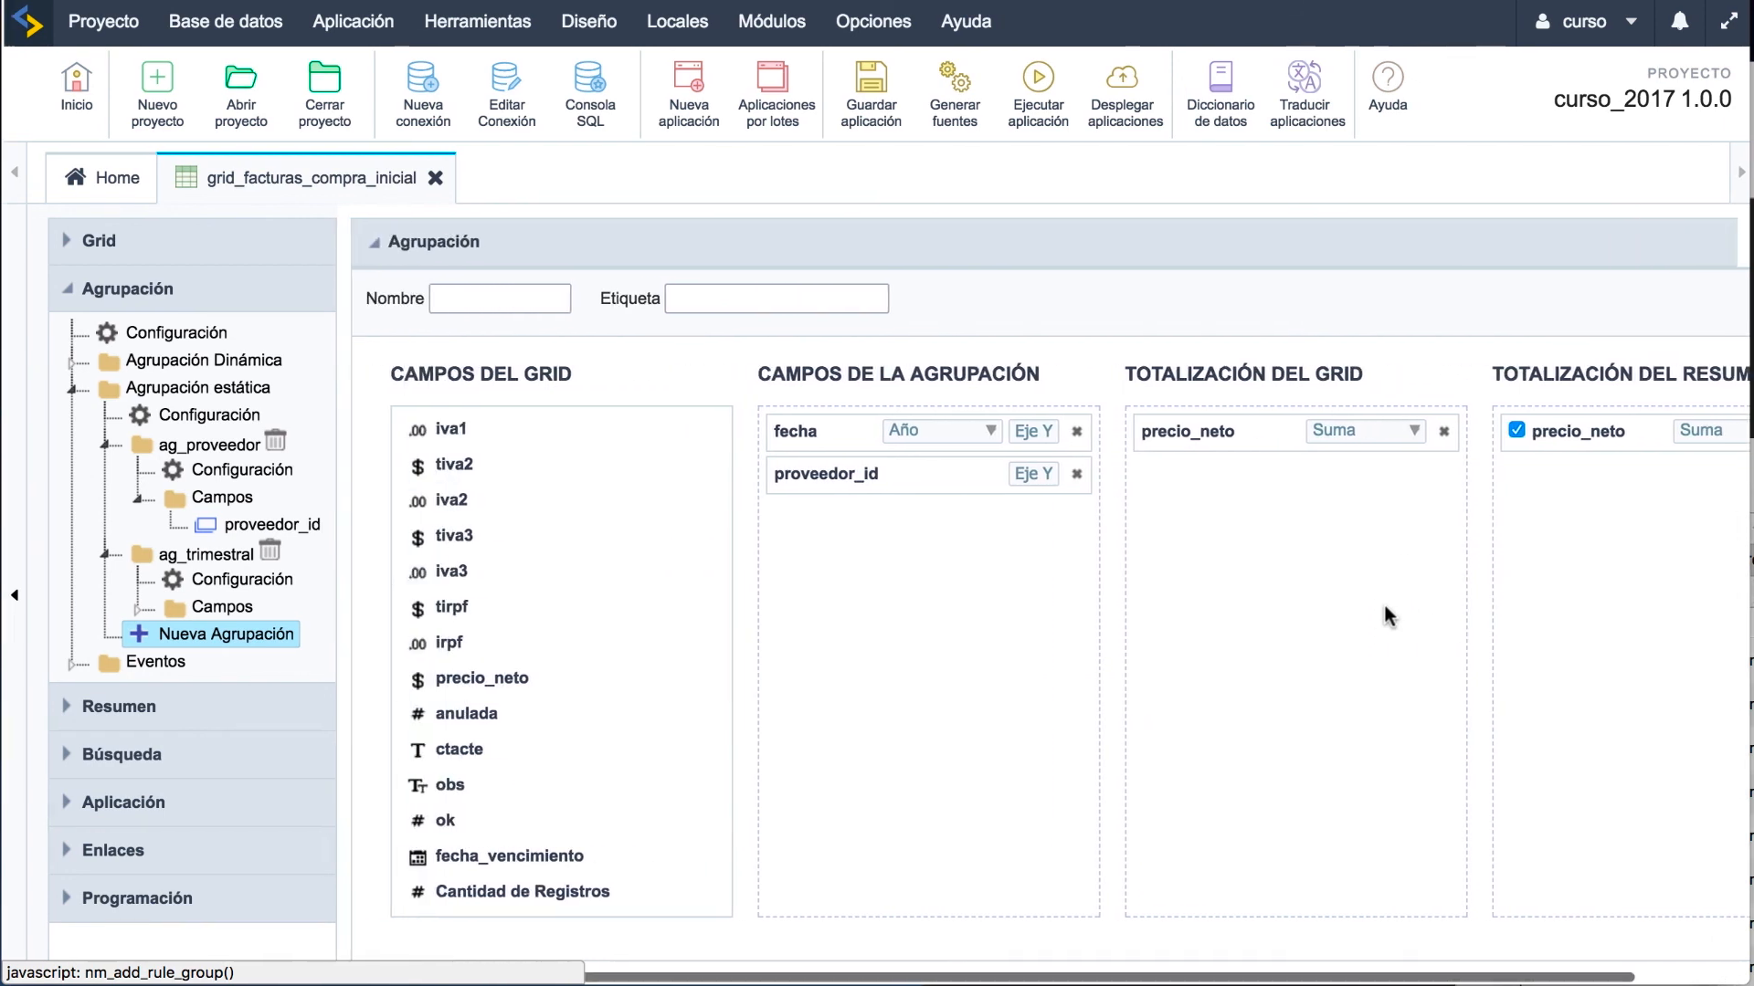
{"action": "left_click", "coordinate": [966, 440]}
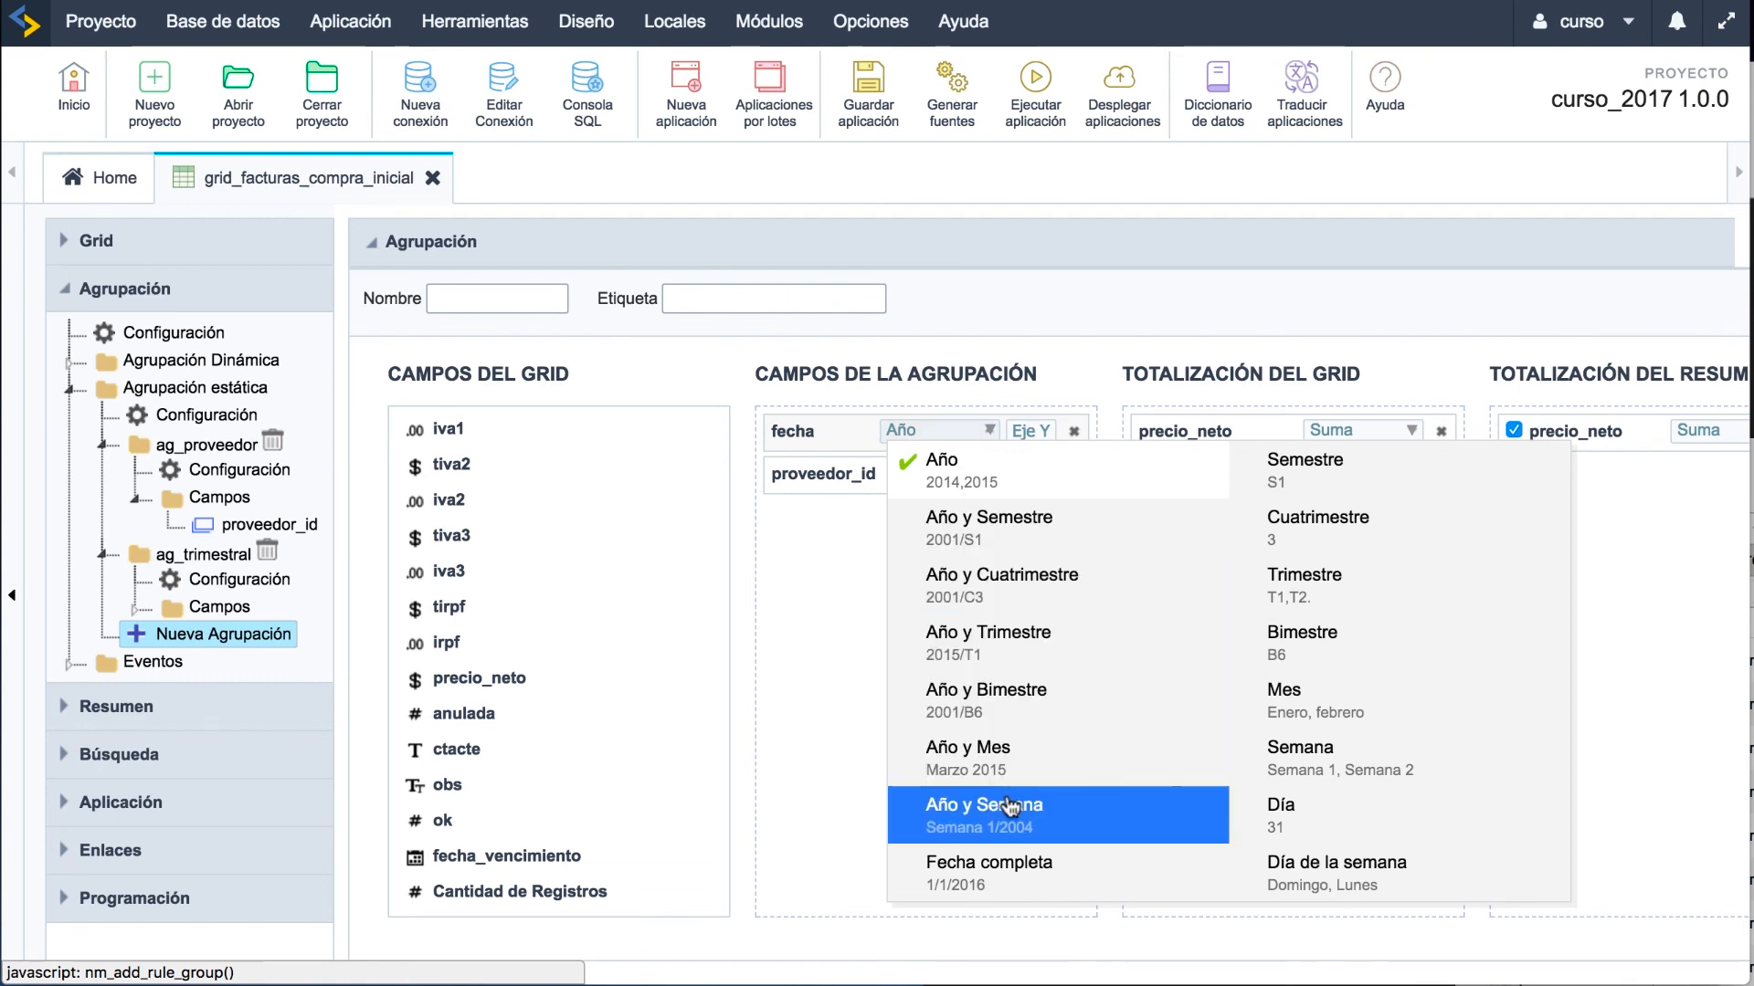
{"action": "left_click", "coordinate": [968, 763]}
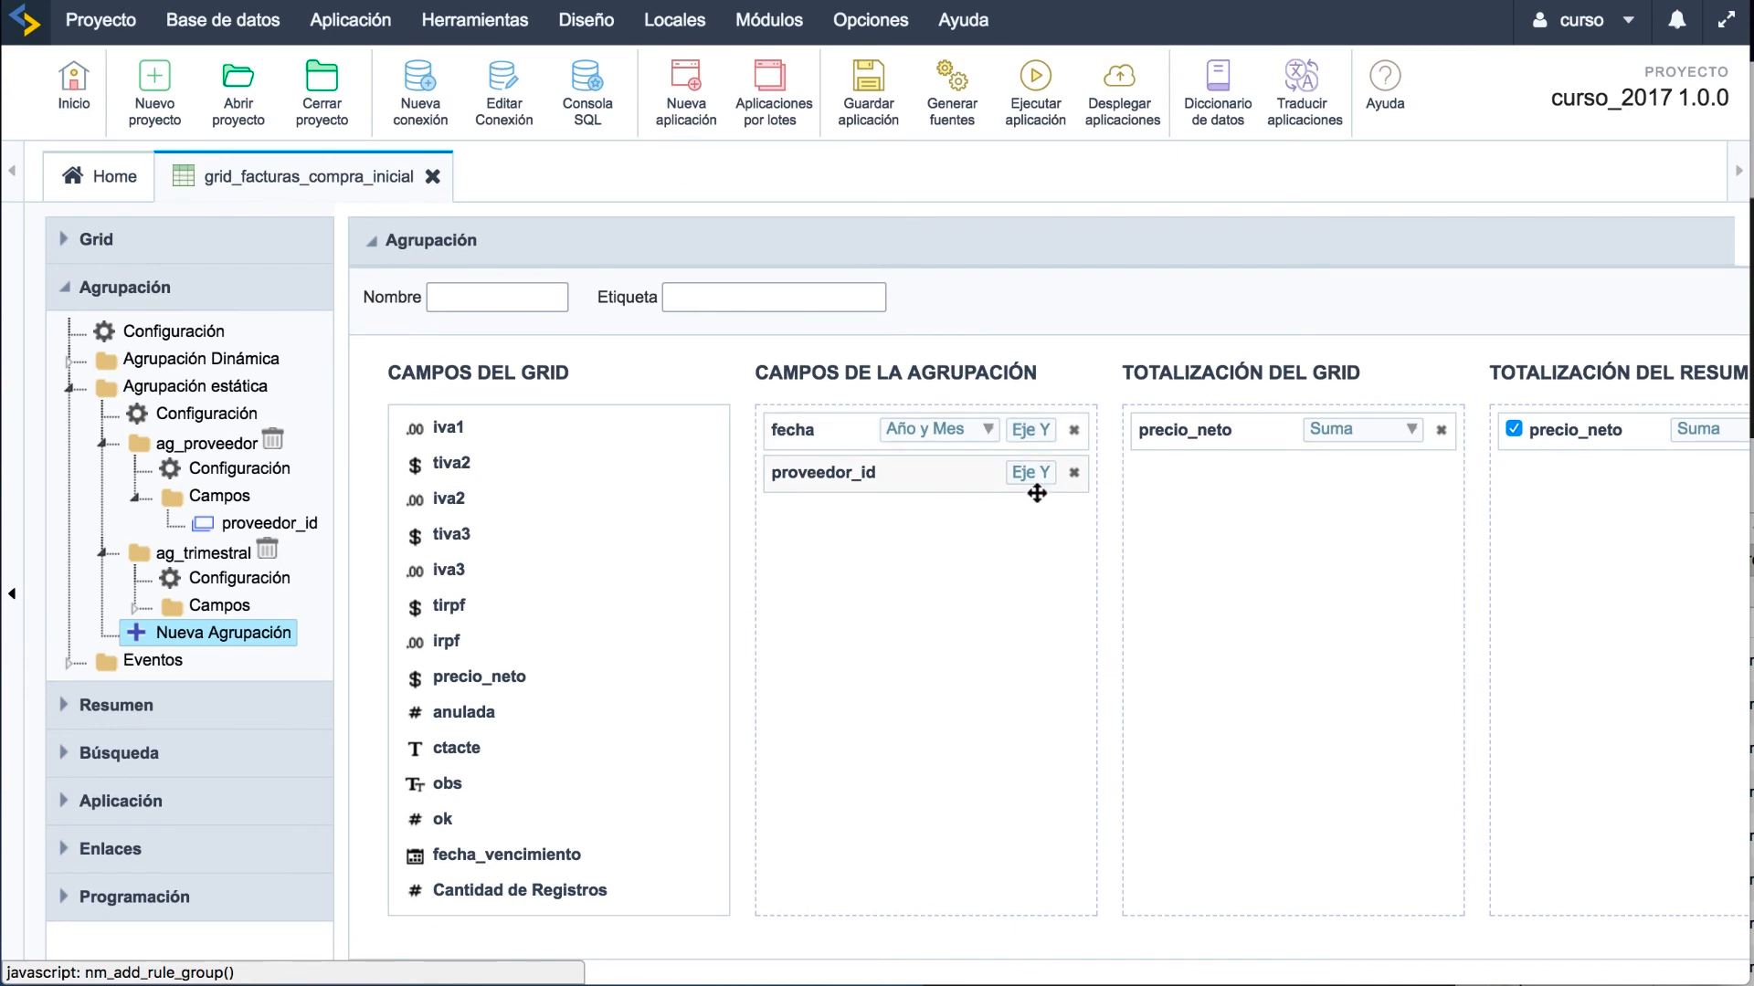
{"action": "left_click", "coordinate": [1030, 432]}
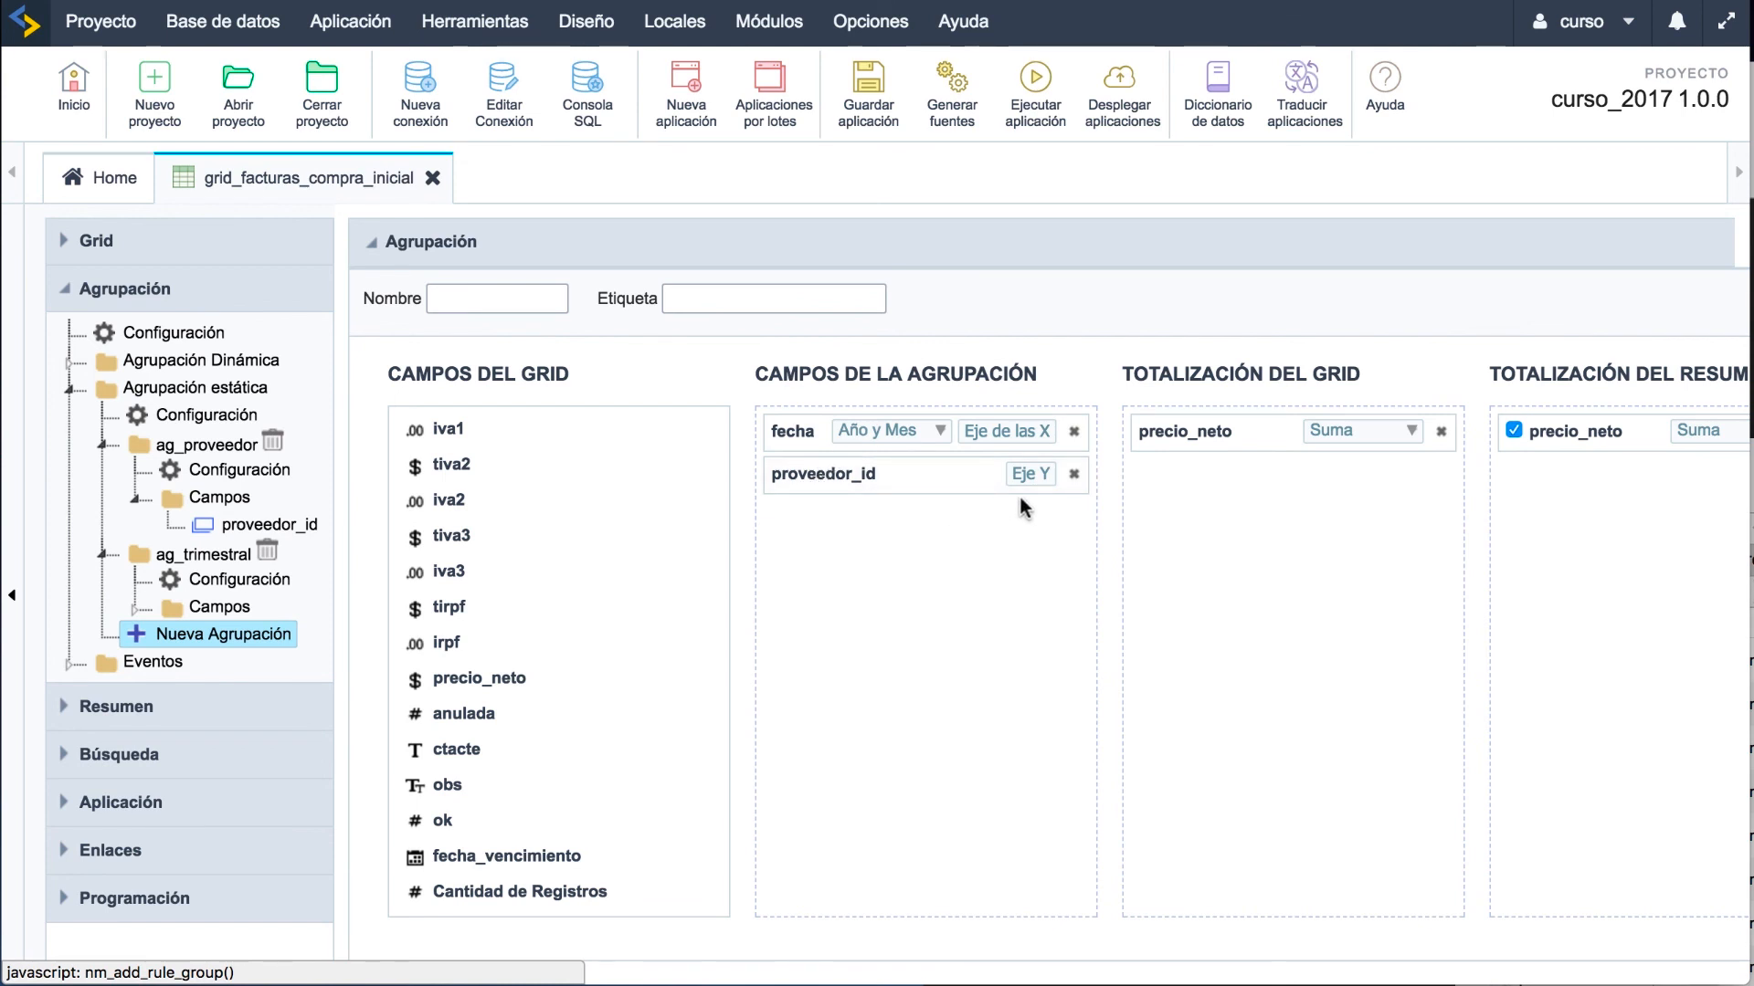
Step: Name the new static grouping ag_prov_mes
{"action": "left_click", "coordinate": [531, 290]}
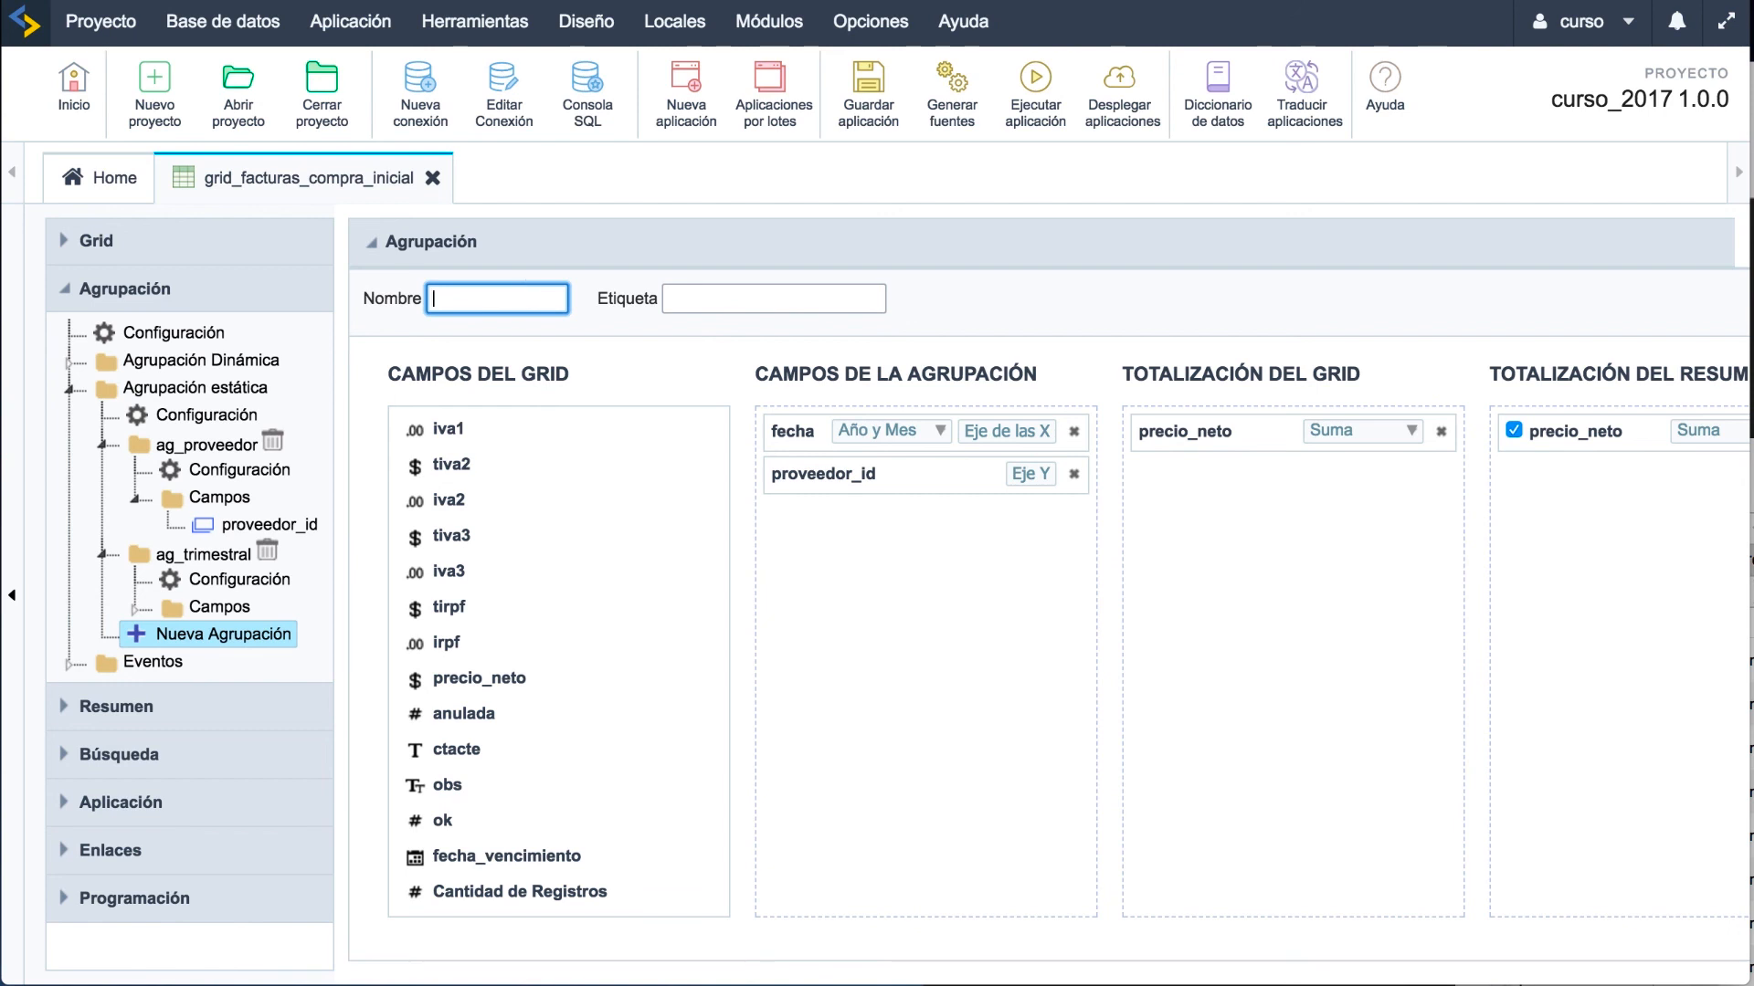
{"action": "type", "text": "ag"}
{"action": "key", "text": "Down"}
{"action": "key", "text": "Down"}
{"action": "key", "text": "Down"}
{"action": "key", "text": "Tab"}
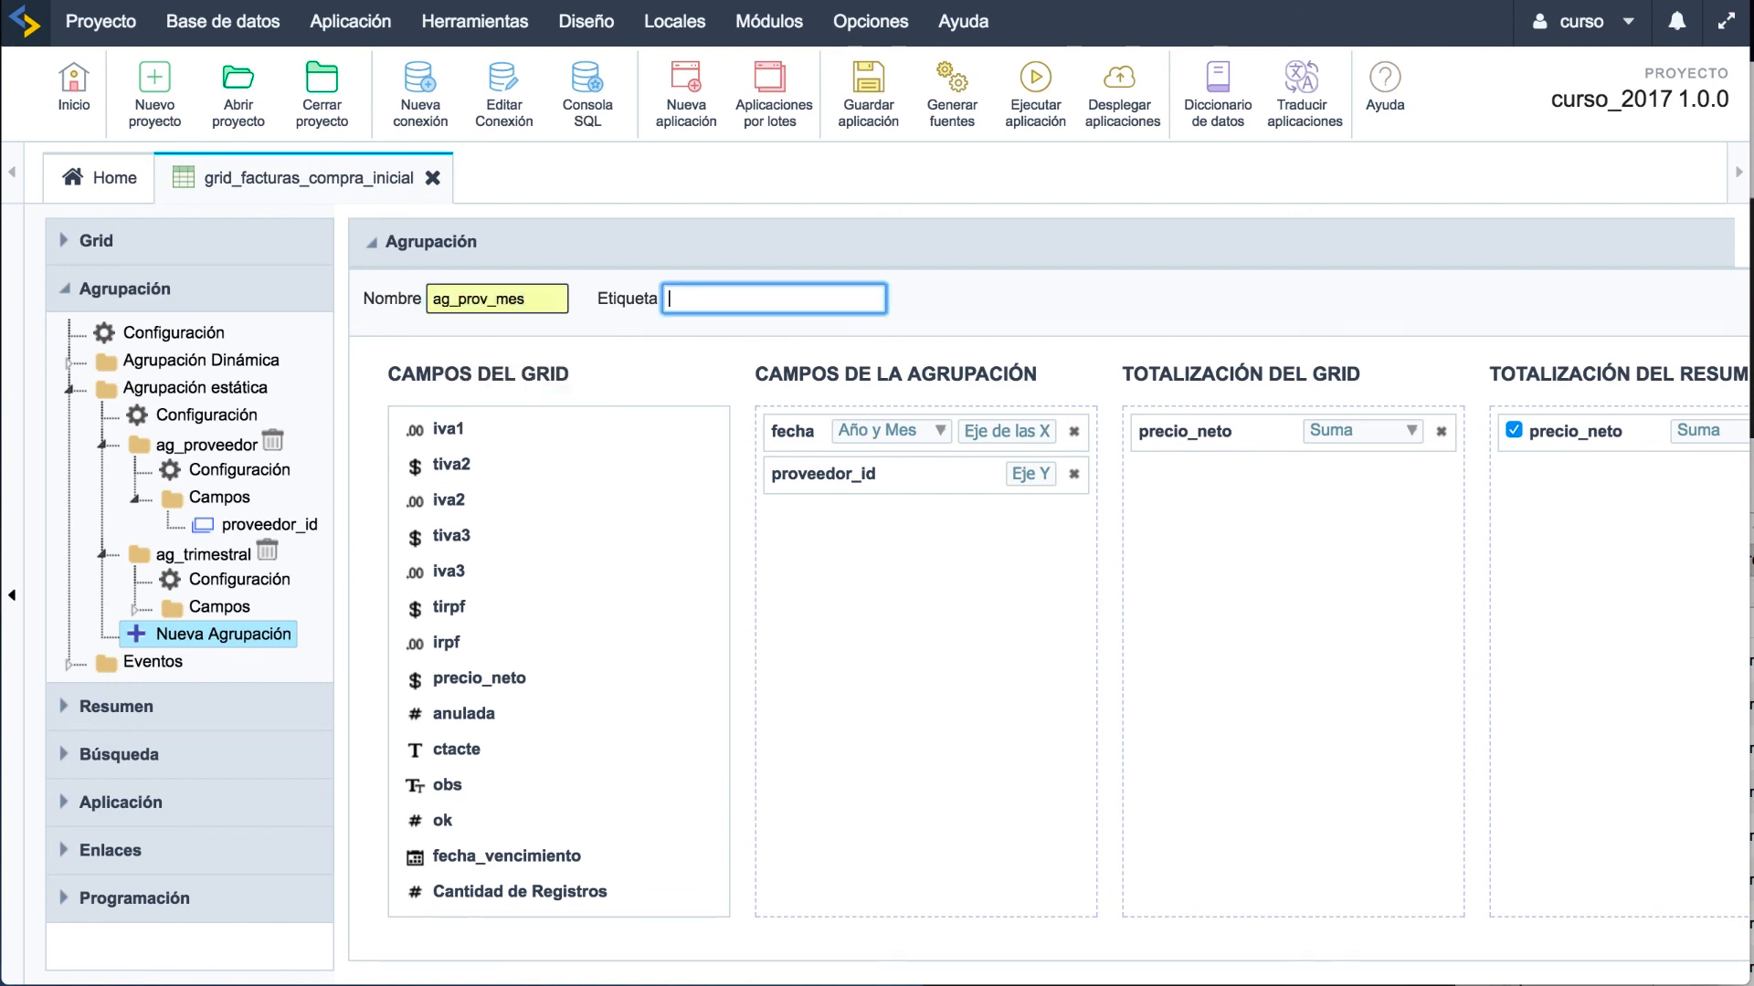
Step: Label the ag_prov_mes grouping Proveedor y mes and save the application
{"action": "type", "text": "Pr"}
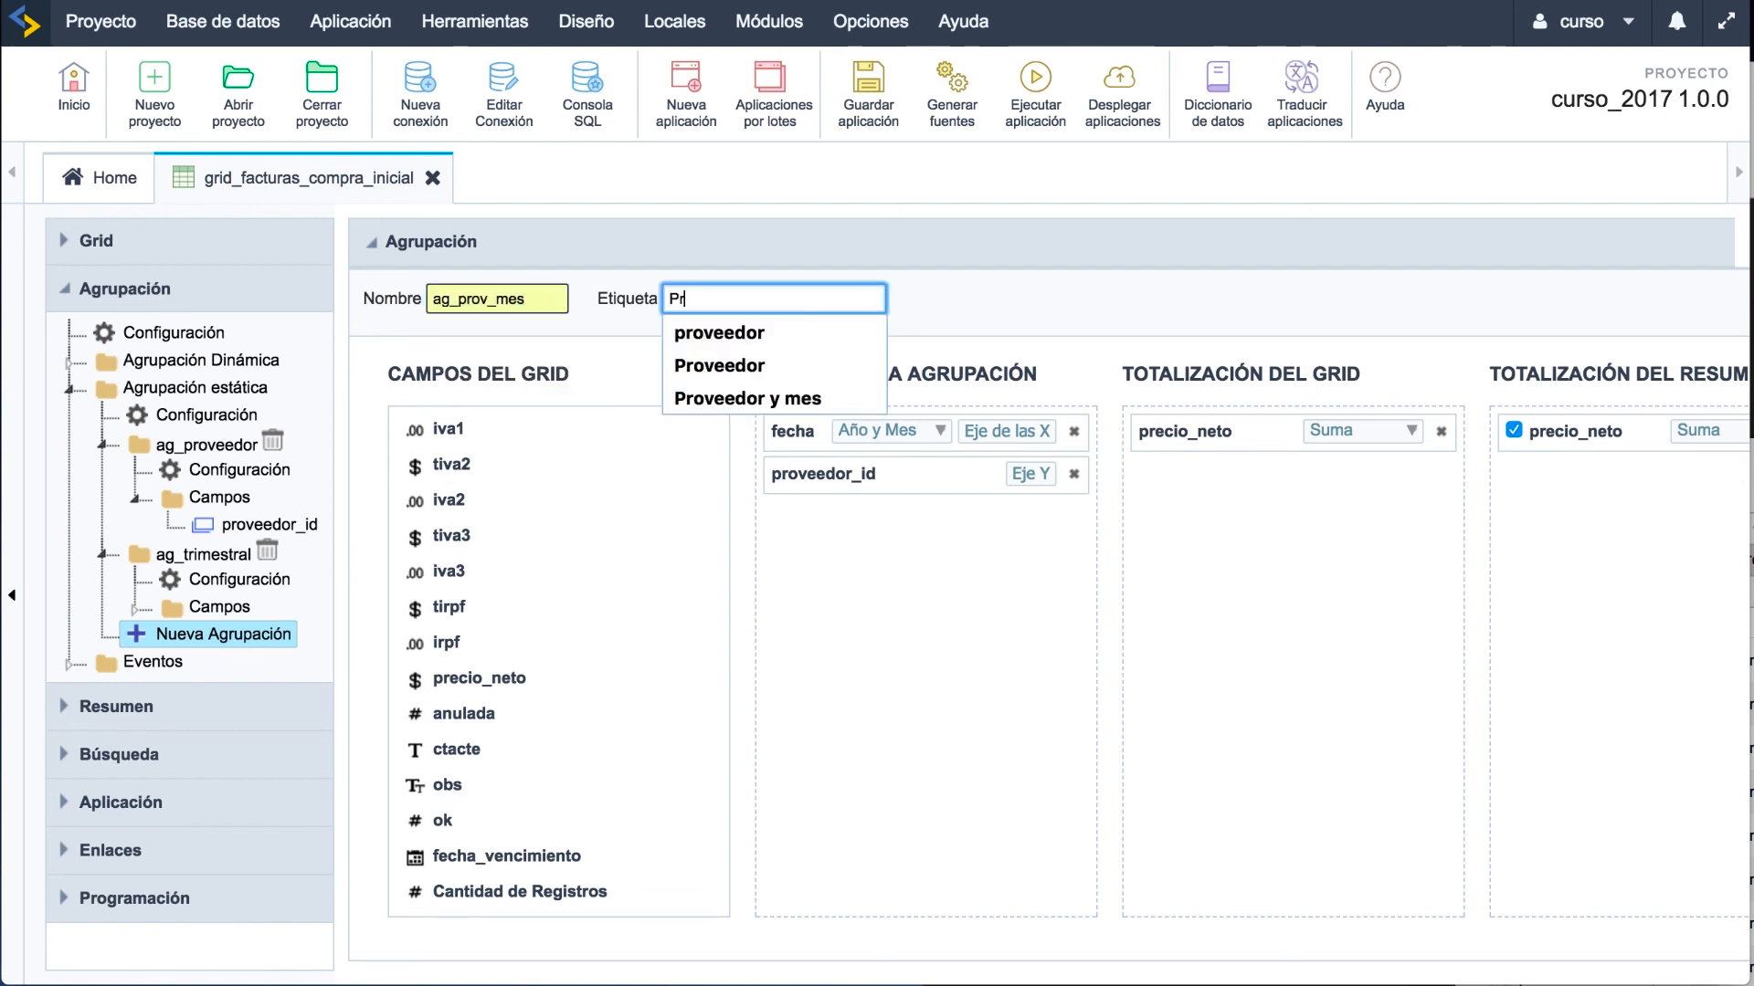
{"action": "type", "text": "ov"}
{"action": "key", "text": "Down"}
{"action": "key", "text": "Down"}
{"action": "key", "text": "Down"}
{"action": "key", "text": "Return"}
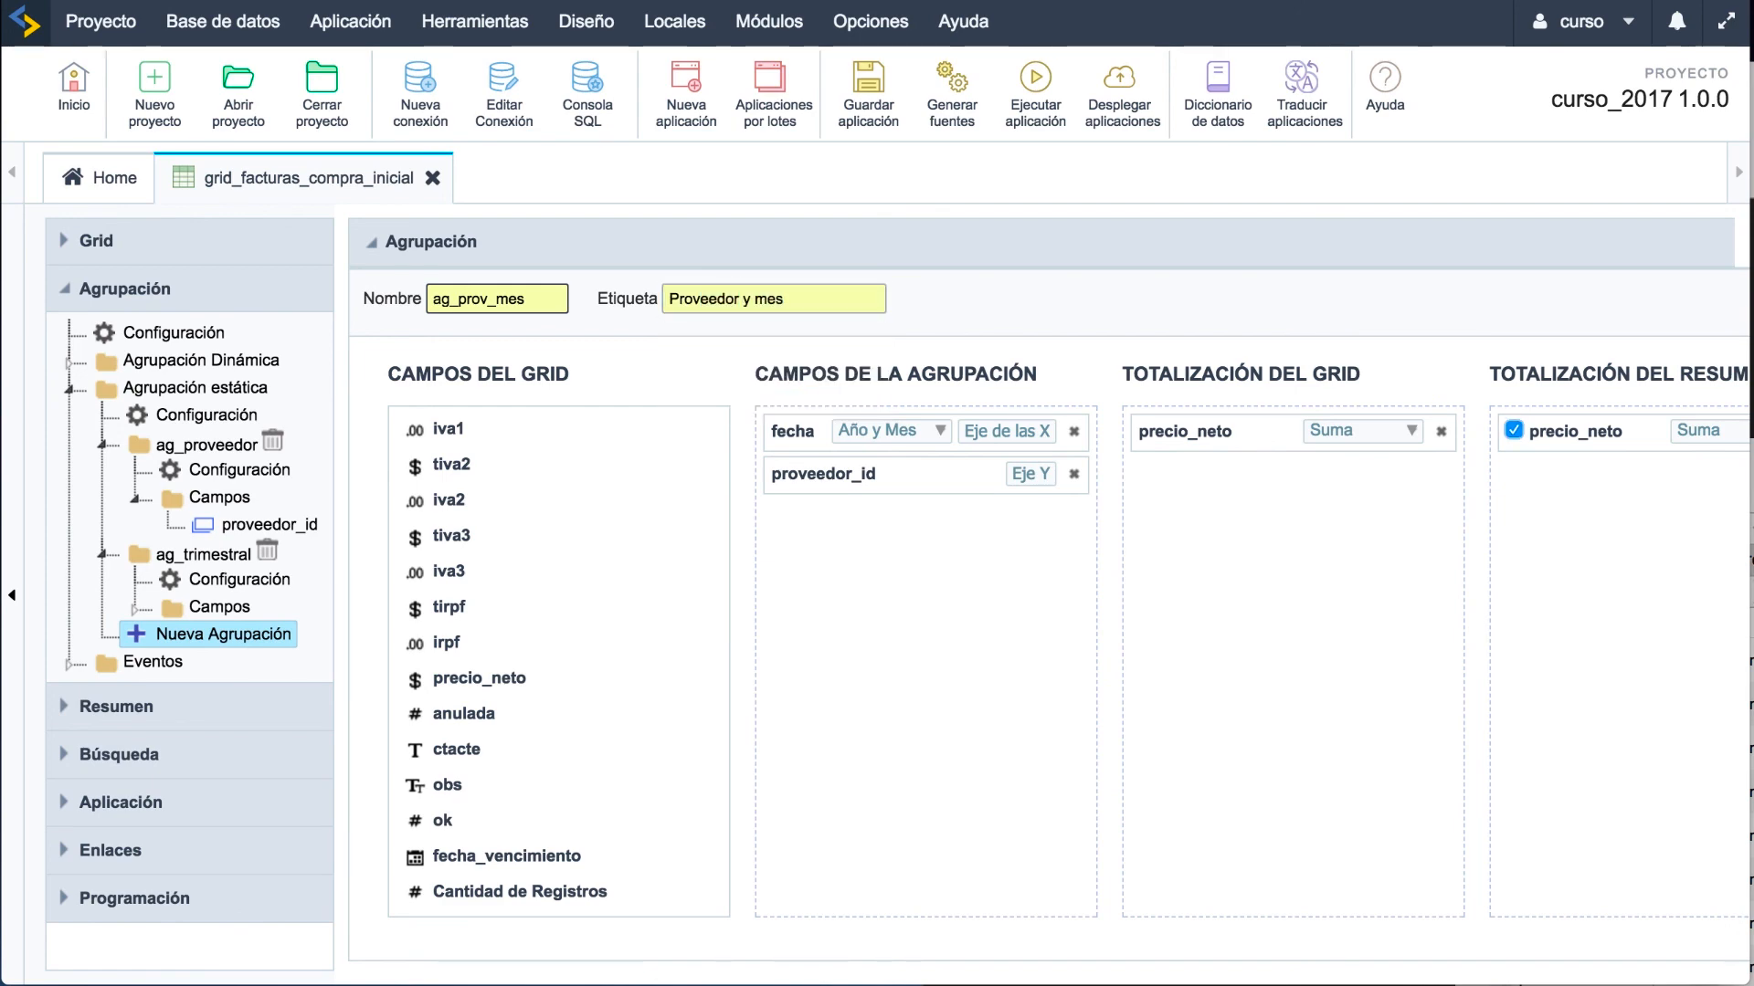
{"action": "scroll", "coordinate": [684, 322], "scroll_direction": "right", "scroll_amount": 3}
{"action": "left_click", "coordinate": [870, 87]}
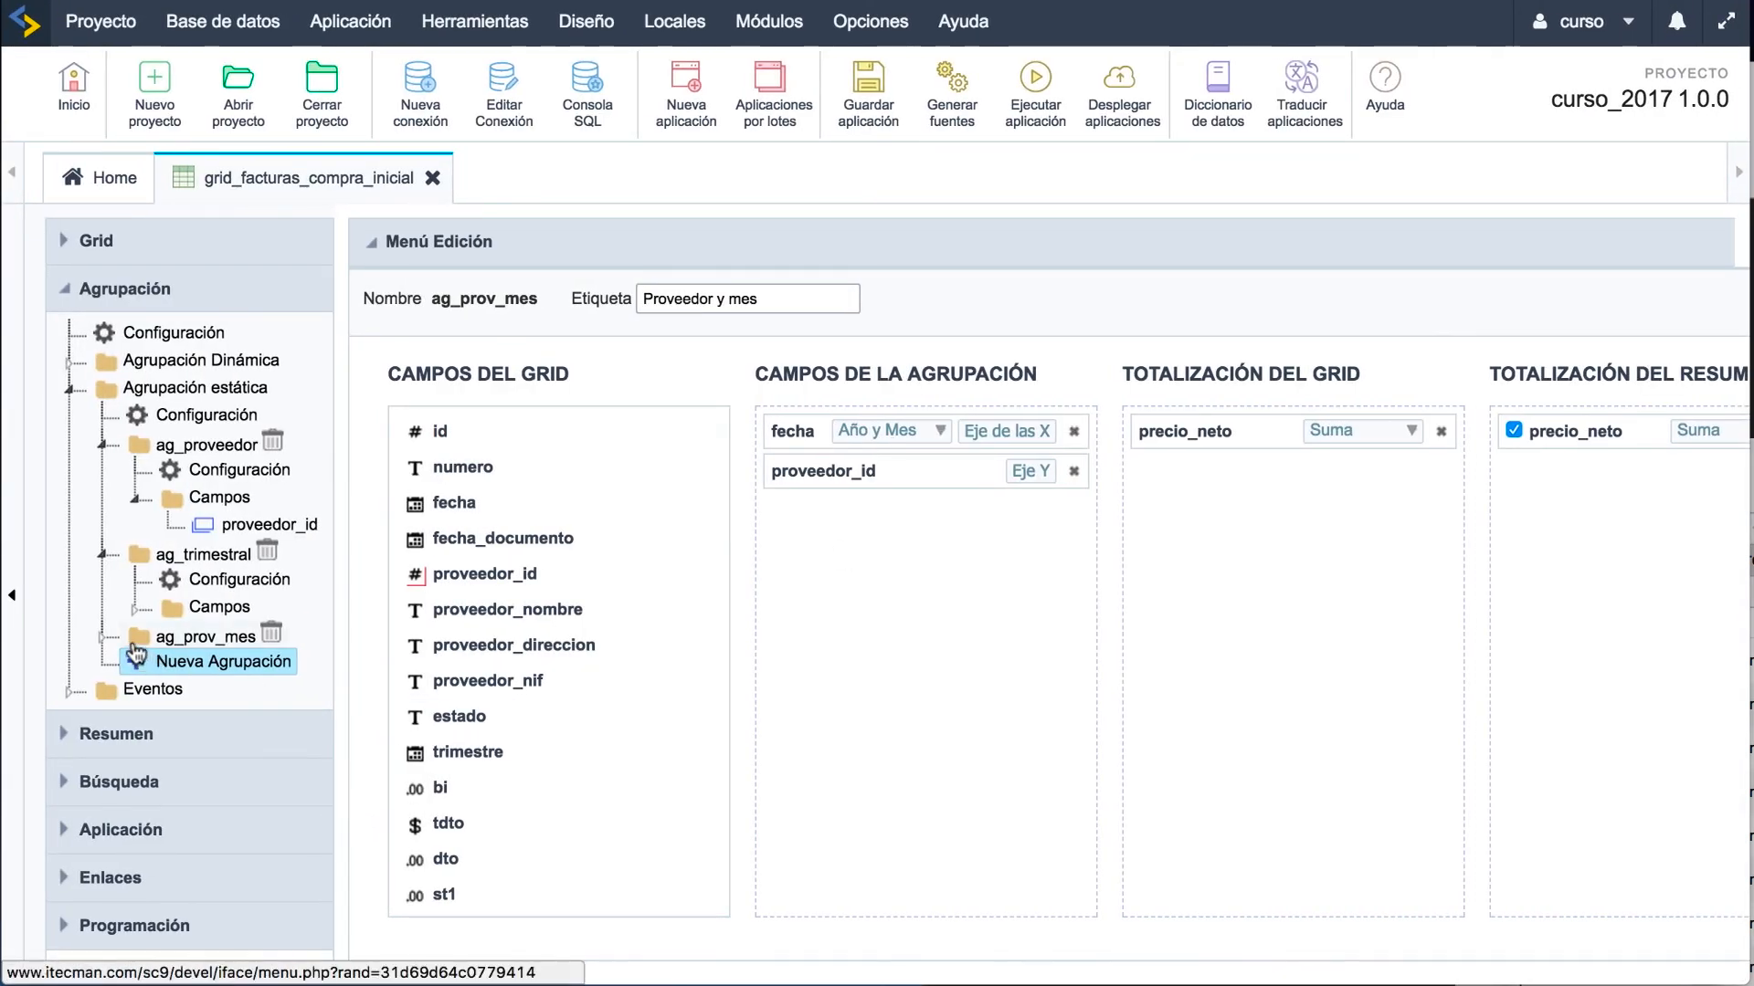
Step: Set the proveedor_id lookup in ag_prov_mes to Automático, reusing the razon_social SQL query copied from ag_proveedor's proveedor_id field
{"action": "left_click", "coordinate": [102, 636]}
{"action": "left_click", "coordinate": [139, 694]}
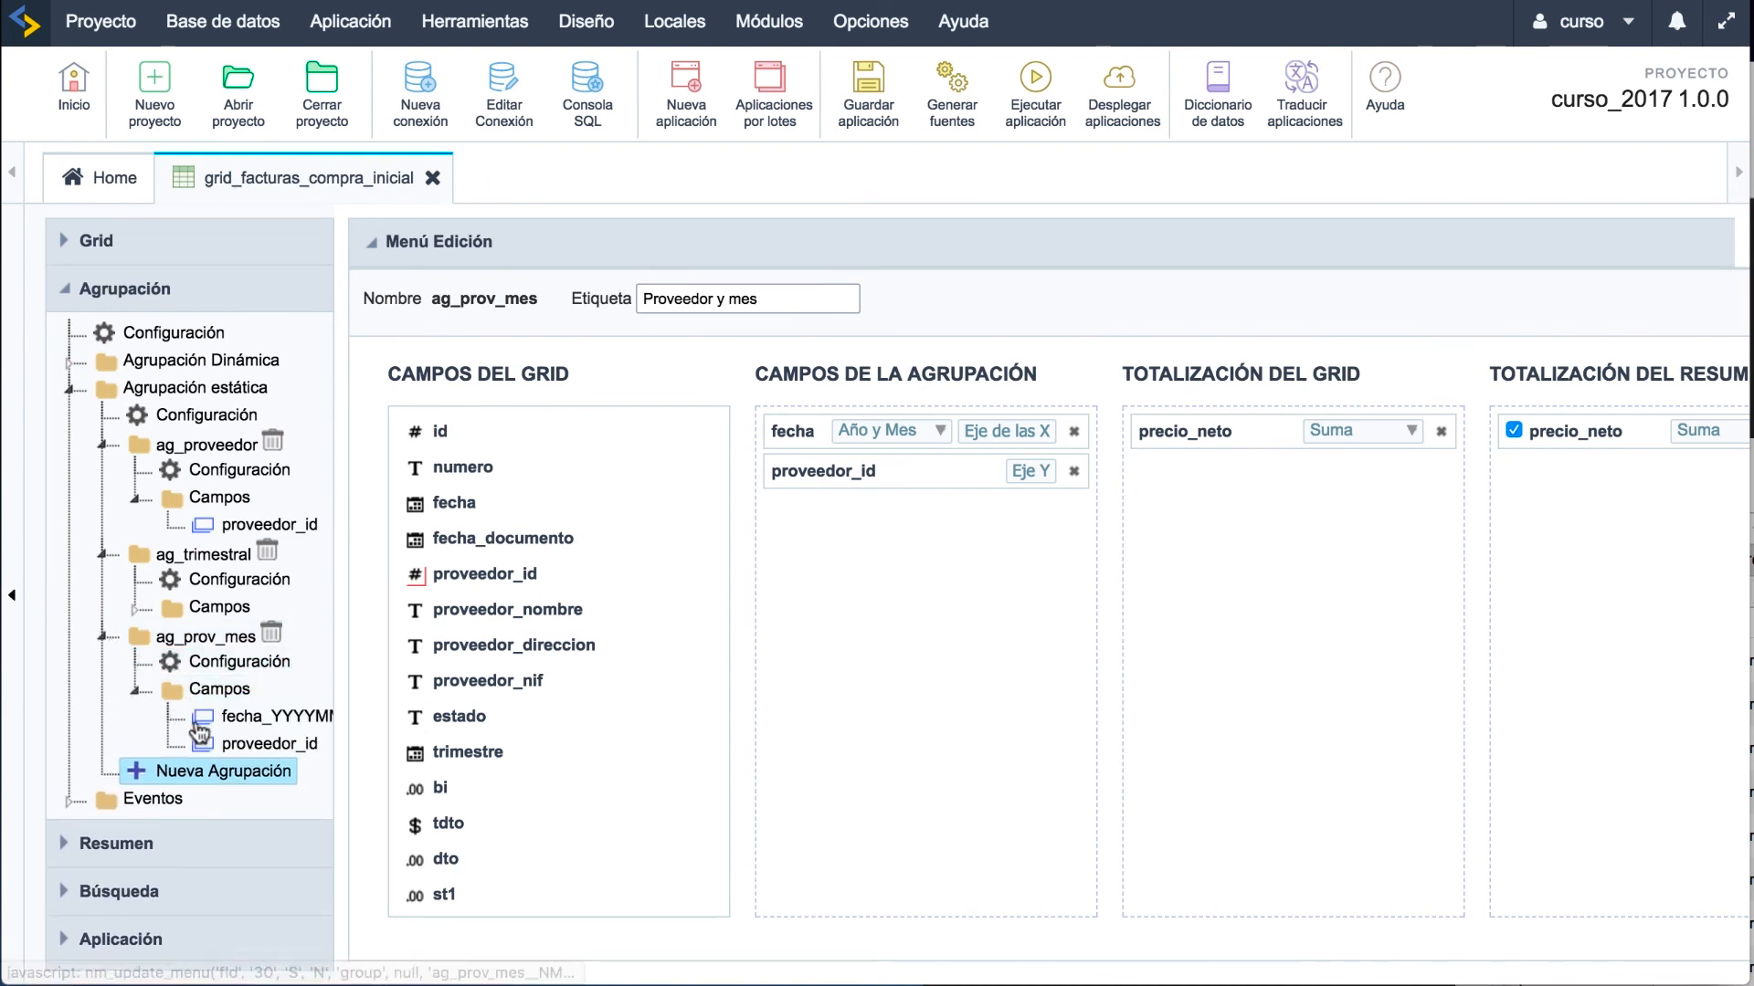
{"action": "left_click", "coordinate": [248, 743]}
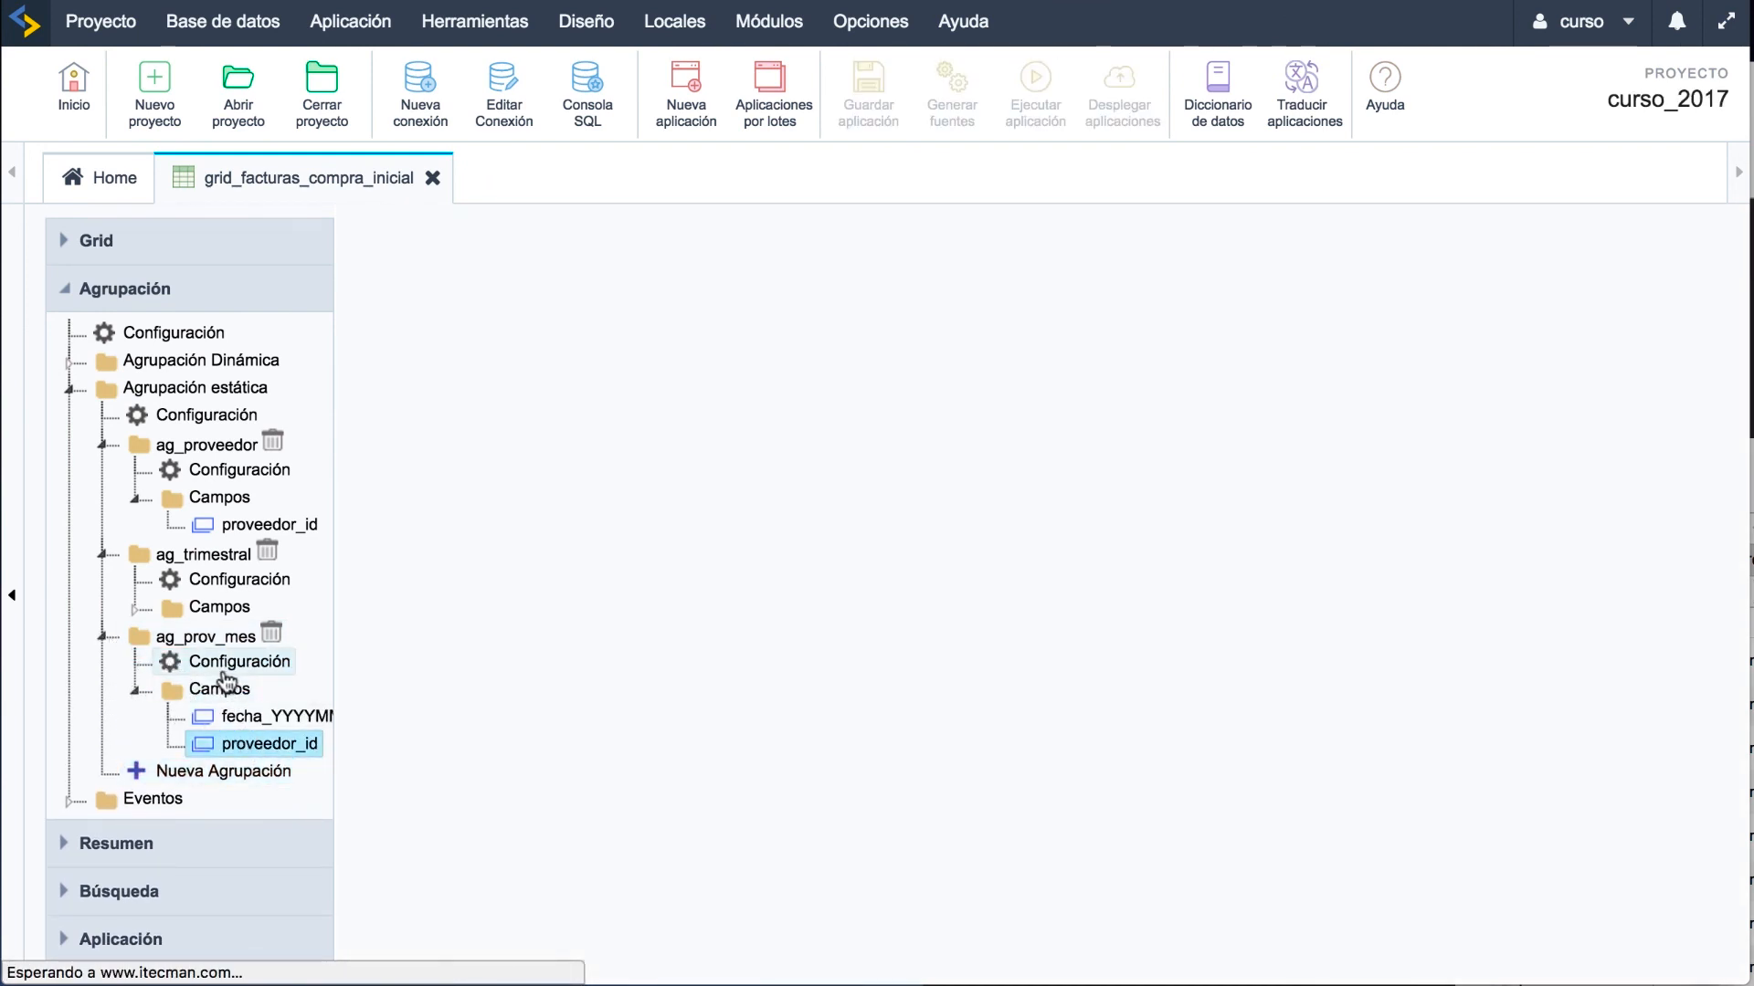
{"action": "left_click", "coordinate": [250, 526]}
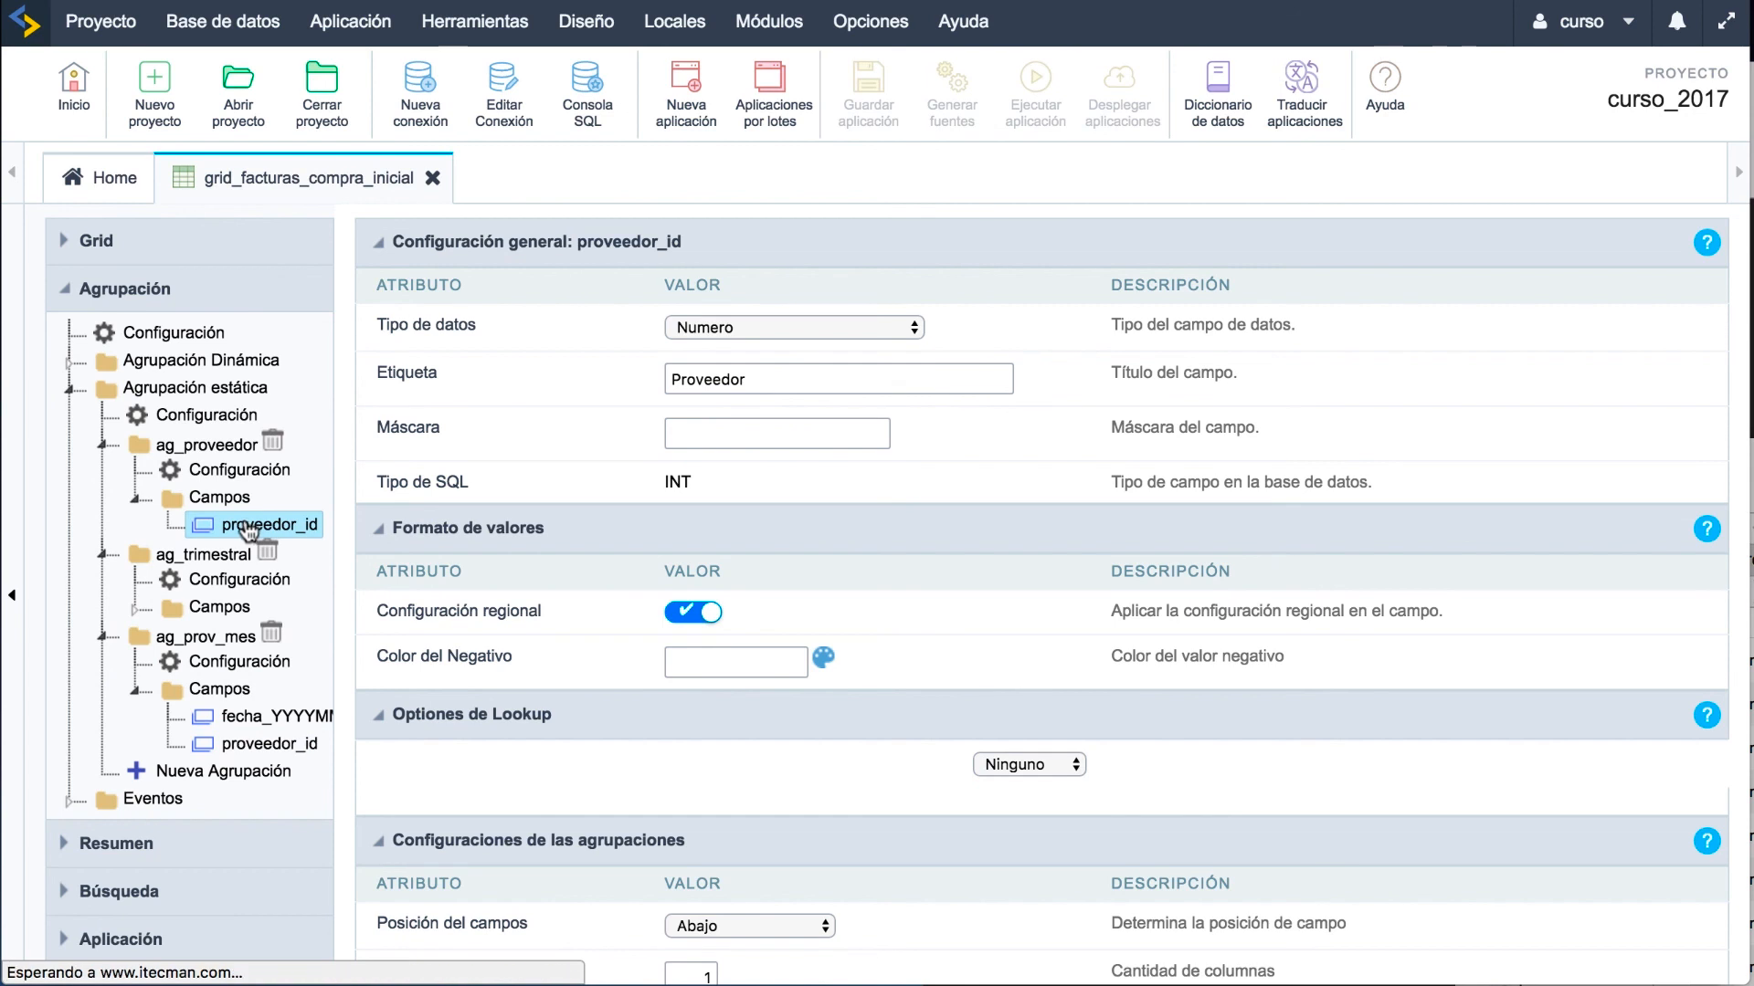
{"action": "left_click_drag", "start_coordinate": [450, 852], "coordinate": [331, 787]}
{"action": "key", "text": "super+c"}
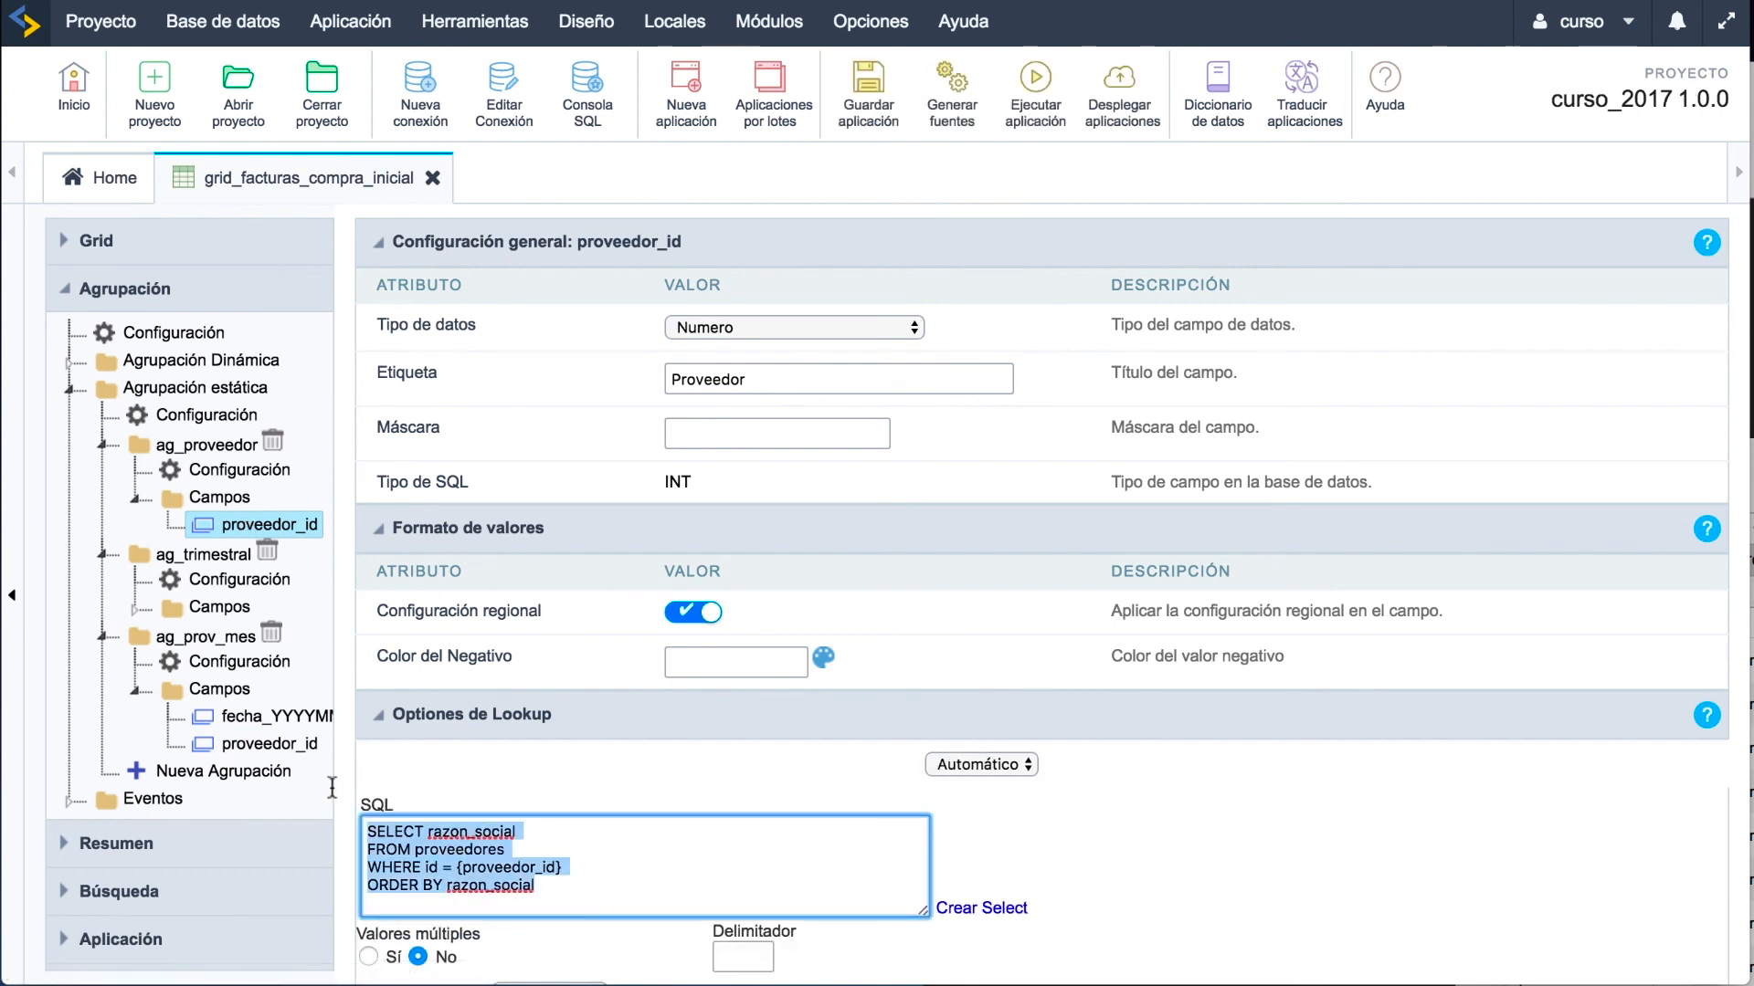
{"action": "left_click", "coordinate": [260, 745]}
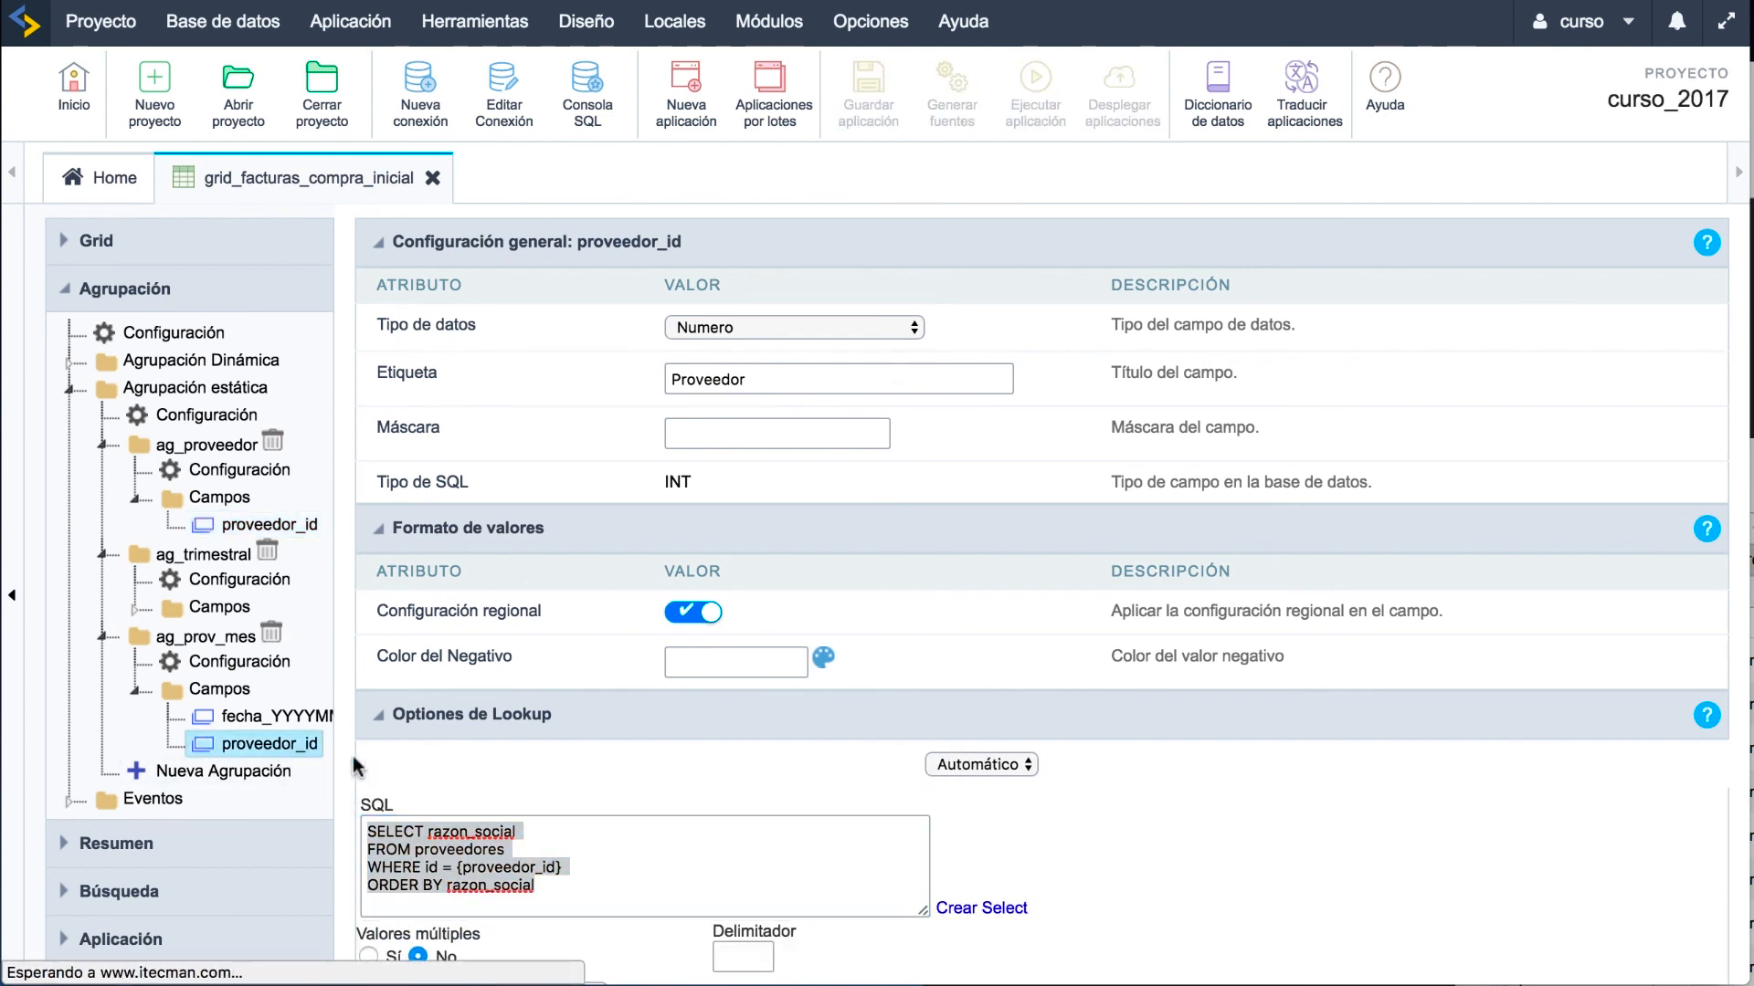
{"action": "left_click", "coordinate": [1022, 765]}
{"action": "left_click", "coordinate": [1024, 785]}
{"action": "left_click", "coordinate": [648, 840]}
{"action": "key", "text": "super+v"}
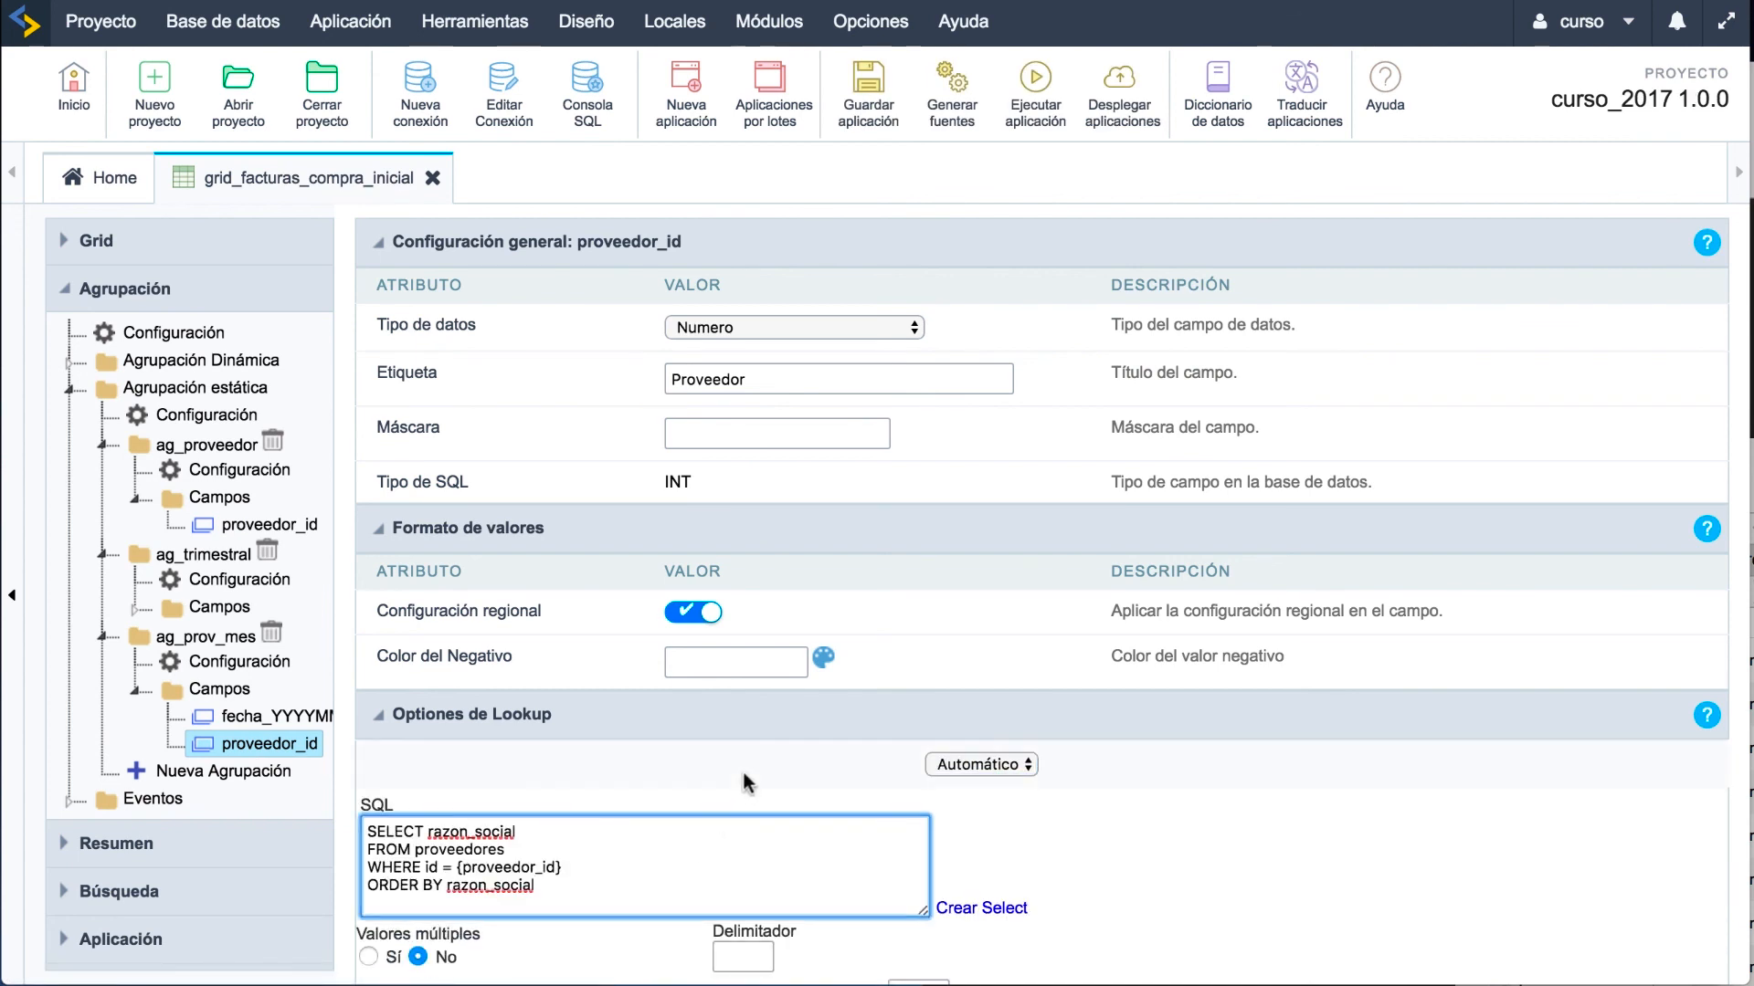
Step: Run the application and group the invoices by Proveedor y mes
{"action": "left_click", "coordinate": [1038, 78]}
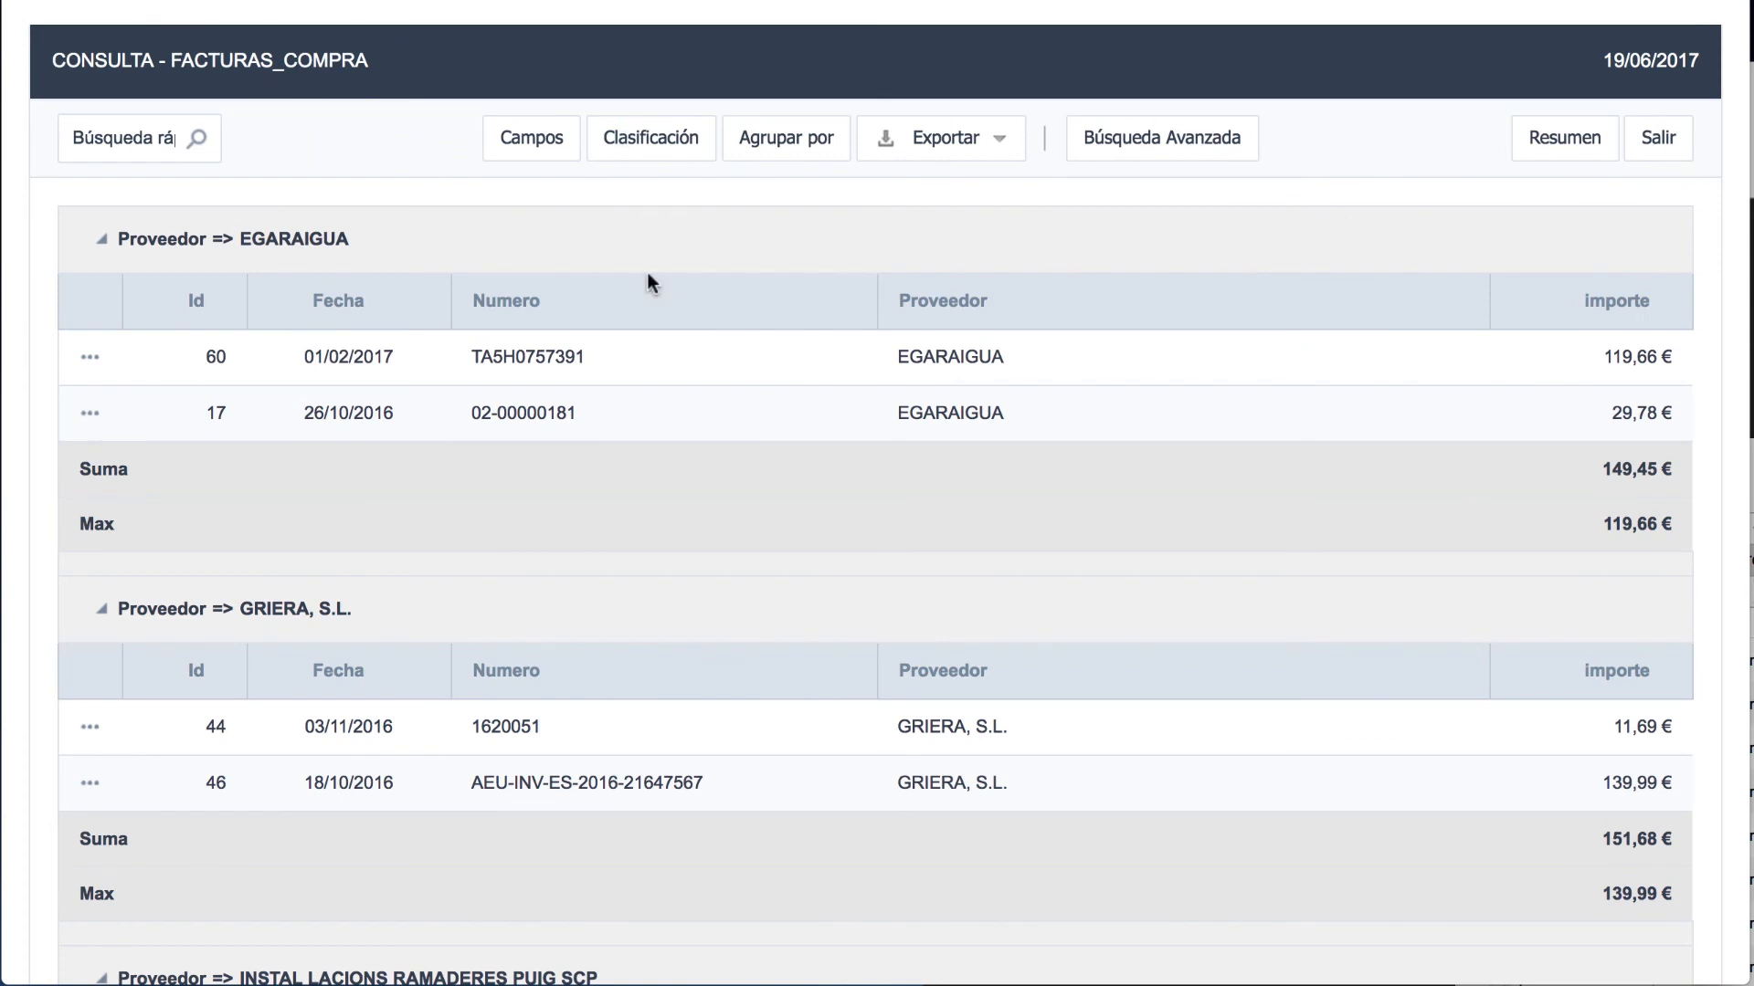
{"action": "left_click", "coordinate": [804, 146]}
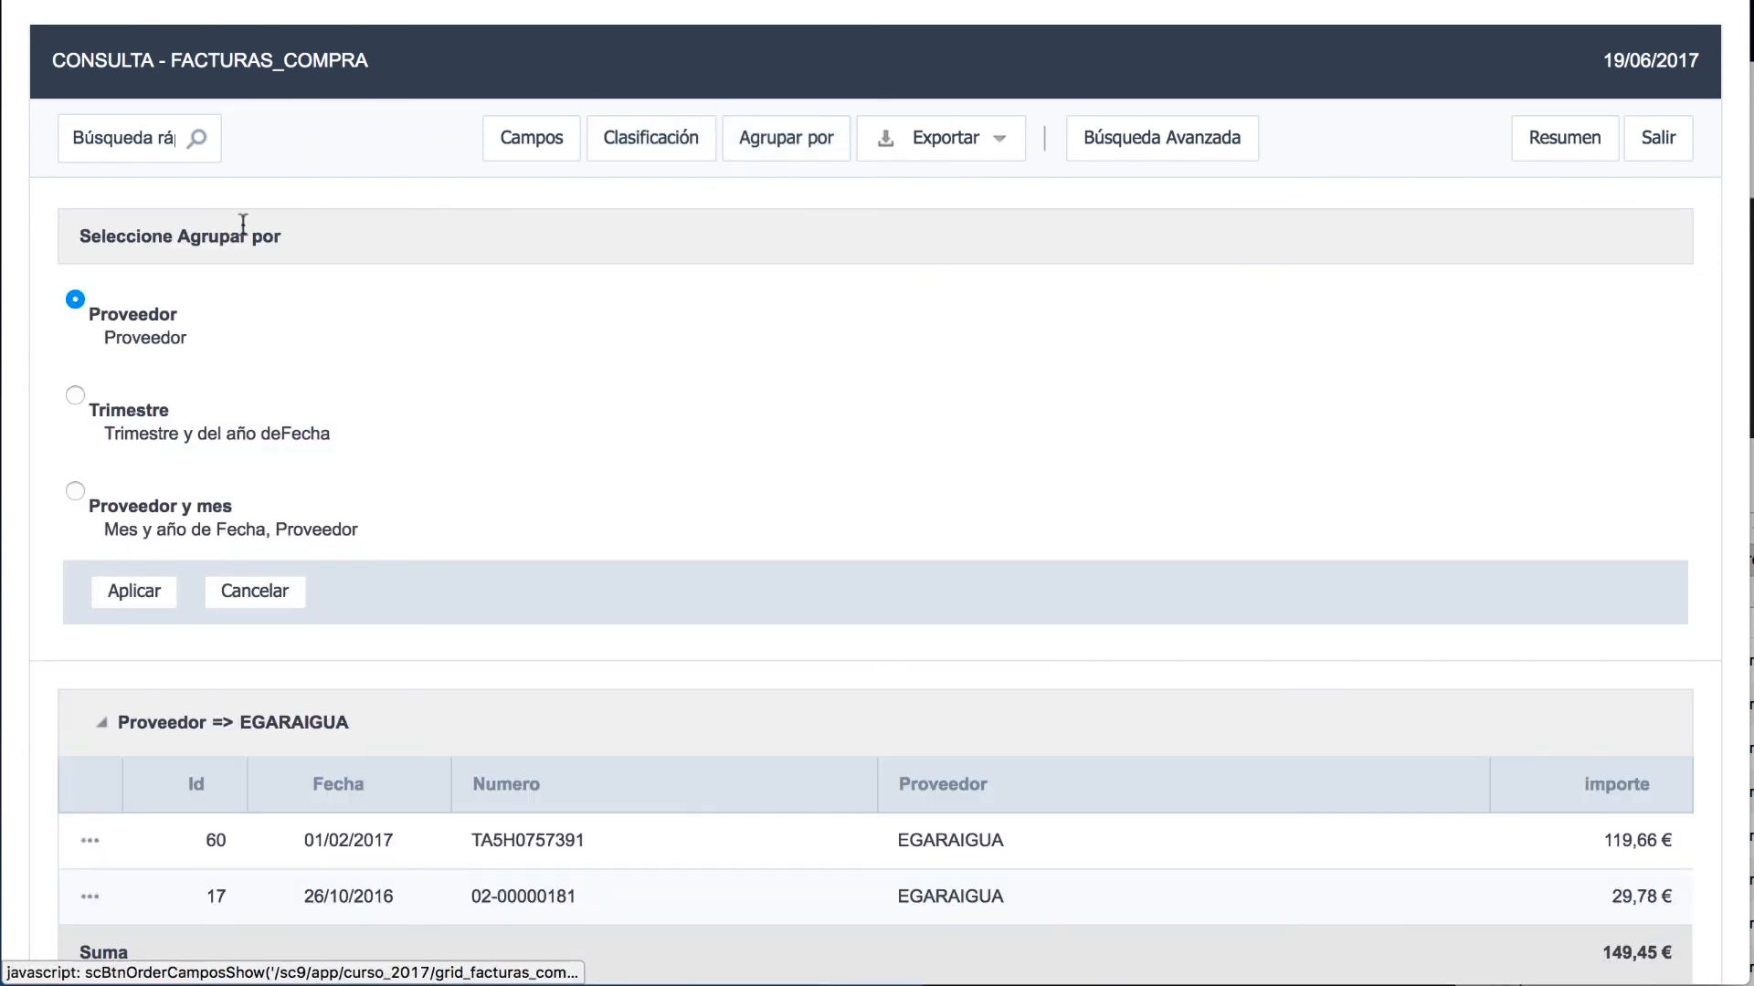
{"action": "left_click", "coordinate": [75, 491]}
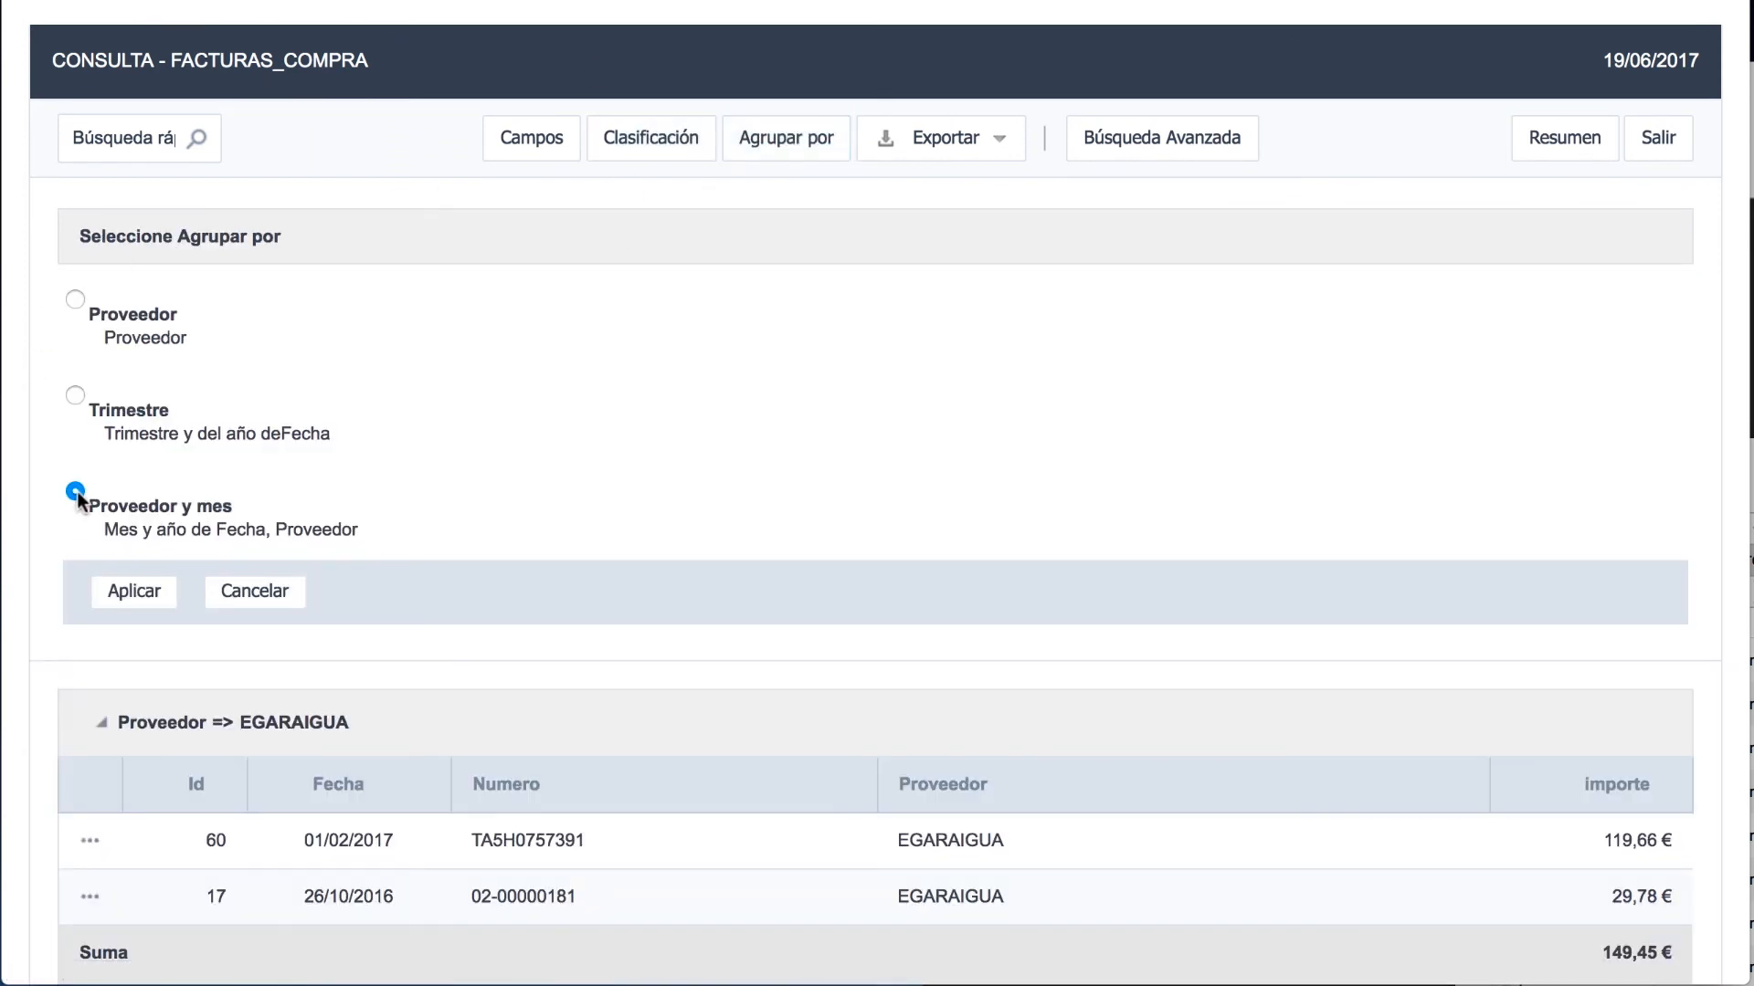
{"action": "left_click", "coordinate": [134, 591]}
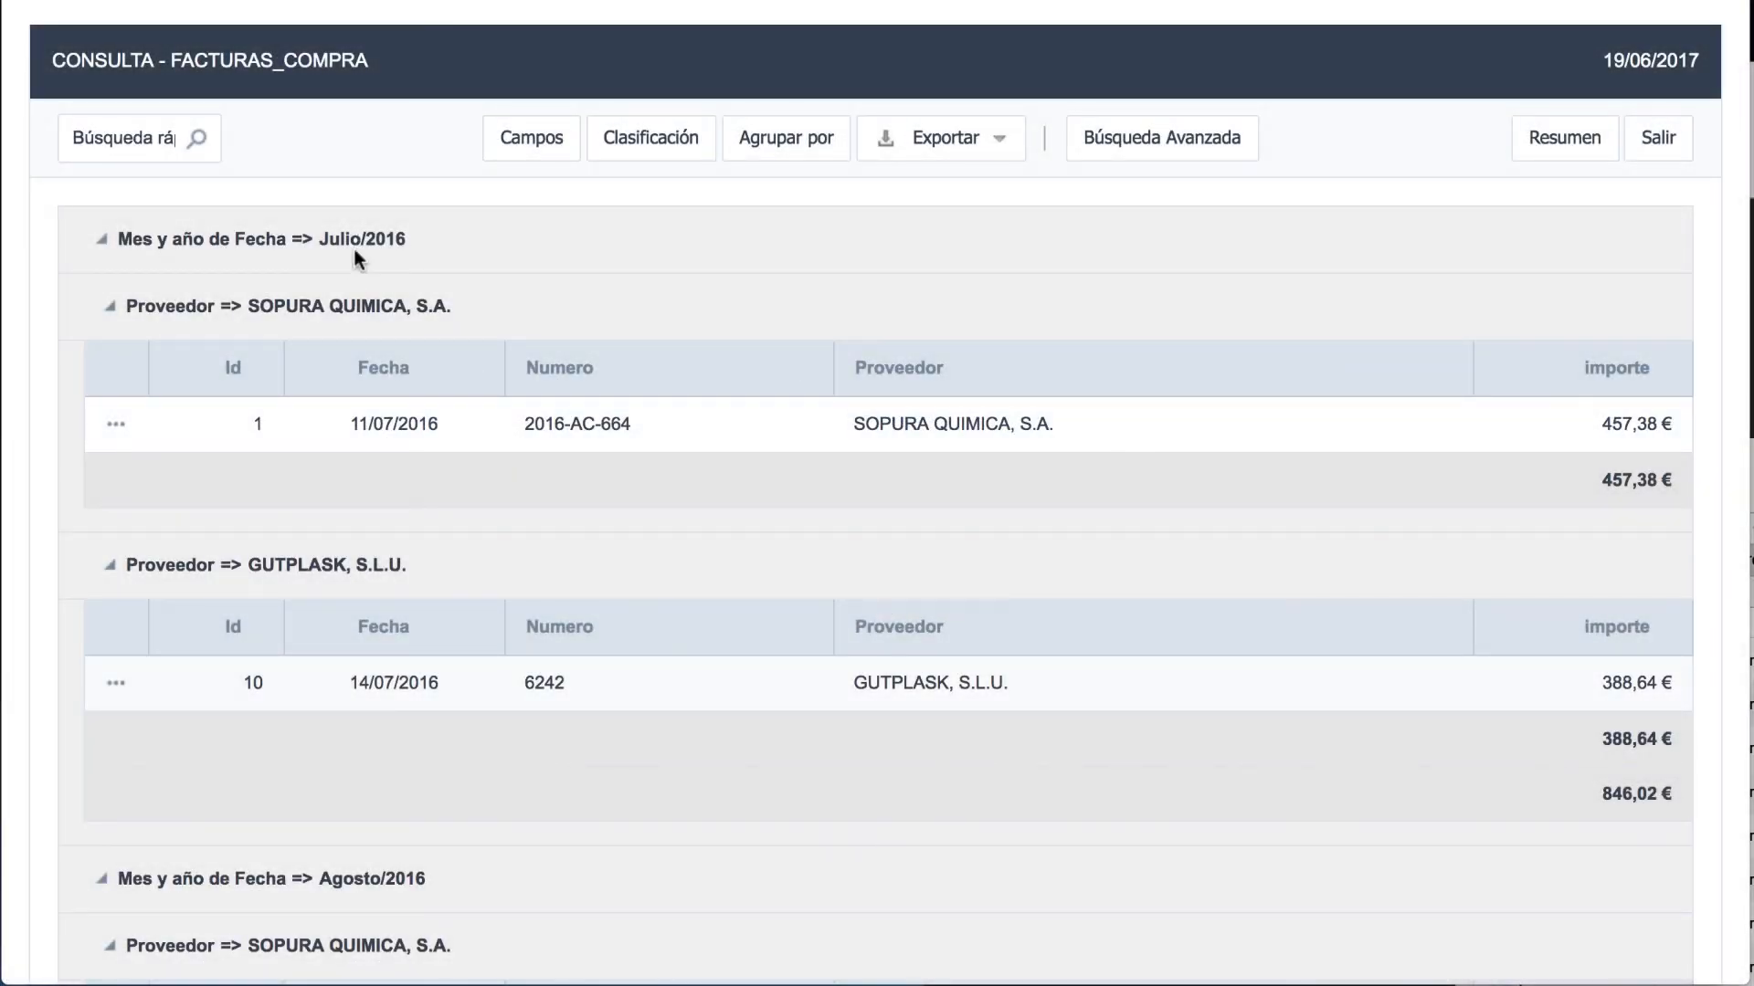
Step: Open the summary and examine each supplier's importe sums across the monthly columns from Julio/2016 to Marzo/2017
{"action": "left_click", "coordinate": [1548, 139]}
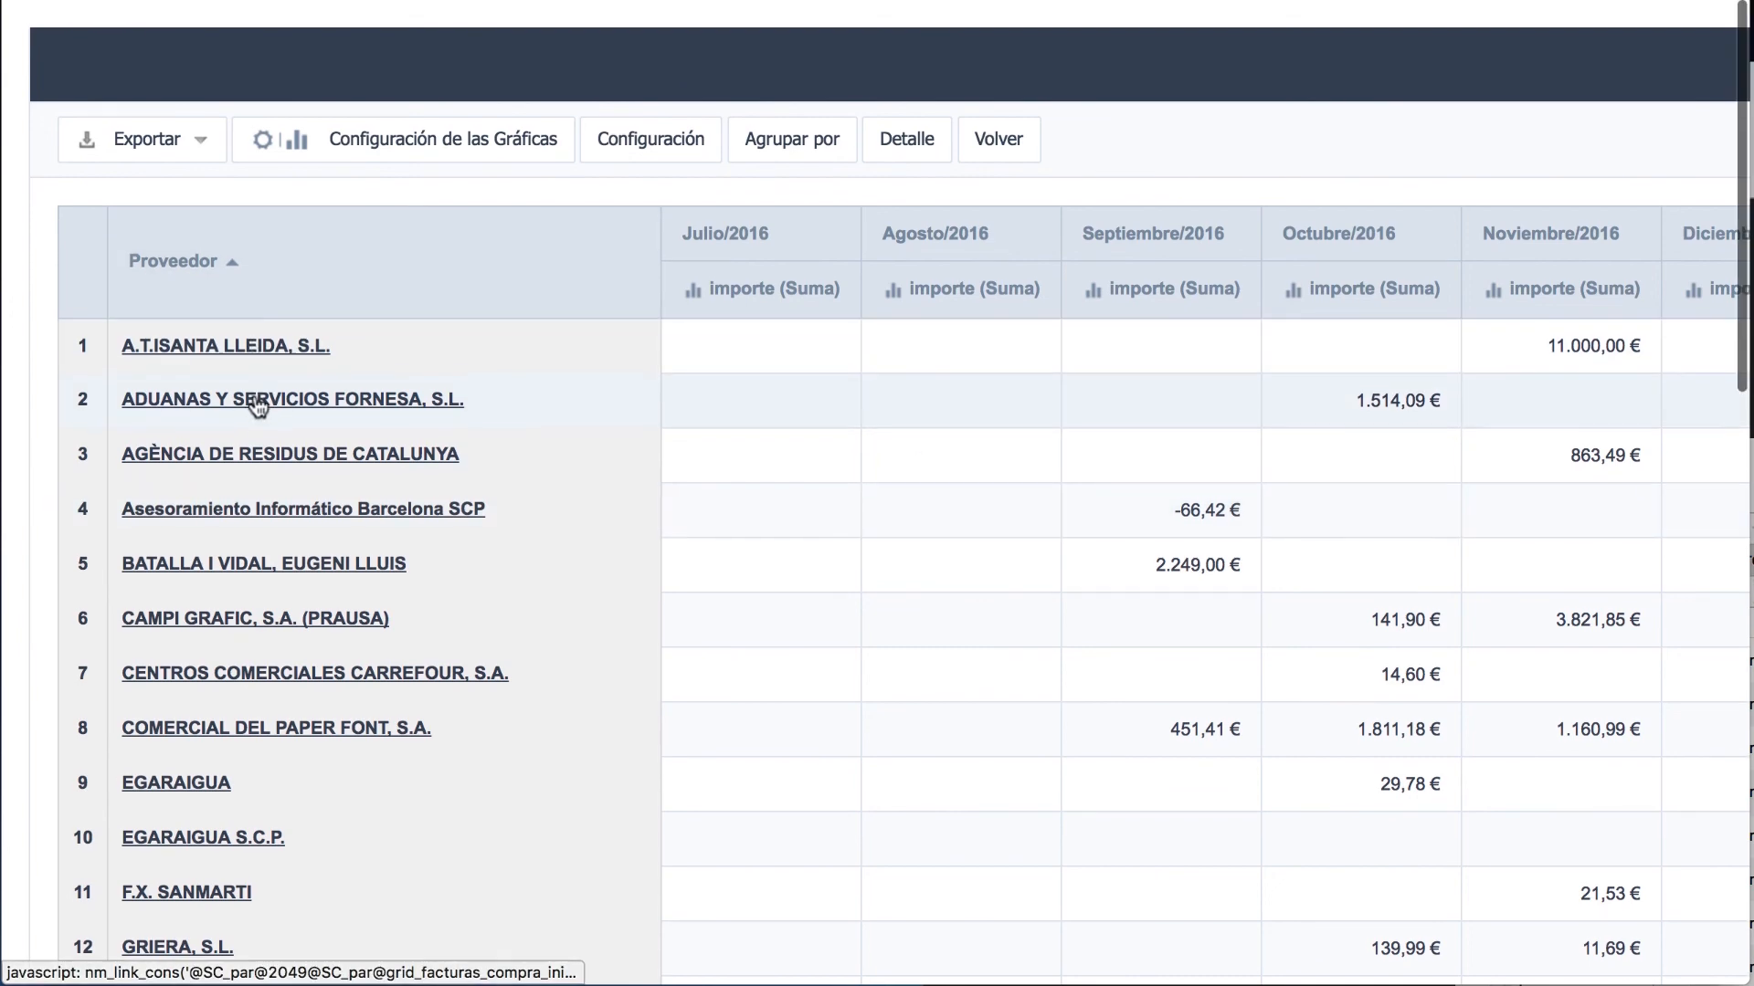
{"action": "scroll", "coordinate": [260, 402], "scroll_direction": "down", "scroll_amount": 1}
{"action": "scroll", "coordinate": [265, 416], "scroll_direction": "down", "scroll_amount": 5}
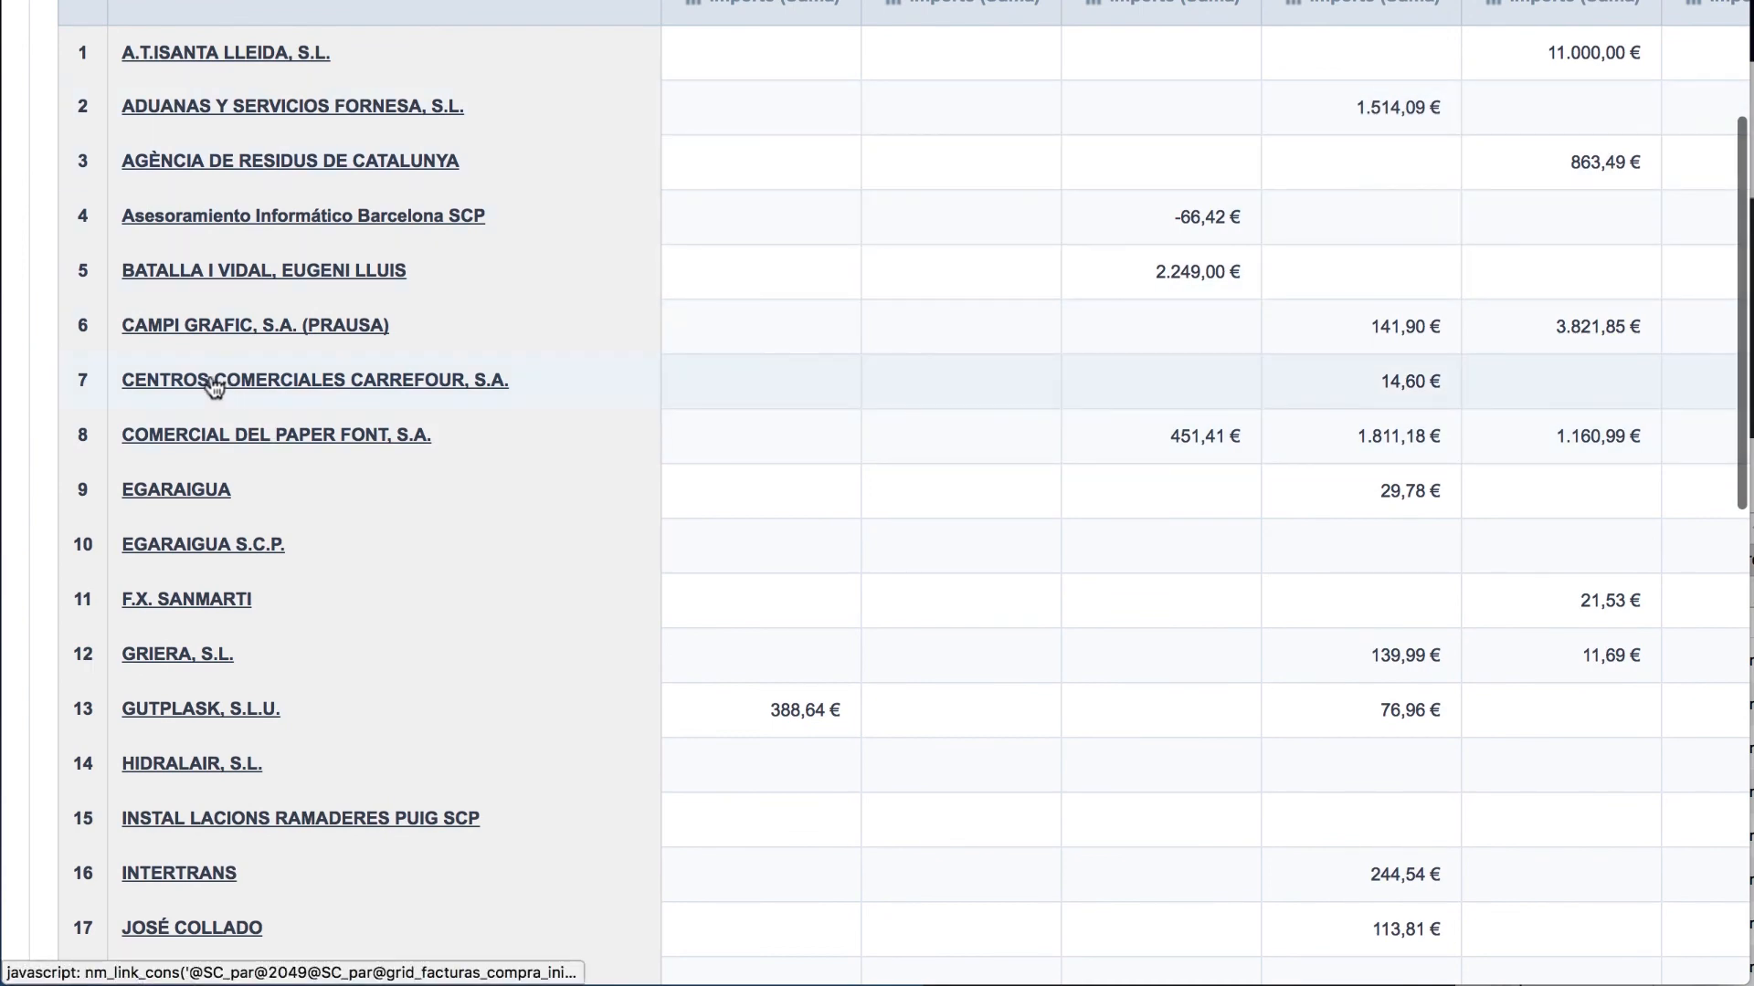
{"action": "scroll", "coordinate": [983, 373], "scroll_direction": "up", "scroll_amount": 4}
{"action": "scroll", "coordinate": [921, 370], "scroll_direction": "right", "scroll_amount": 6}
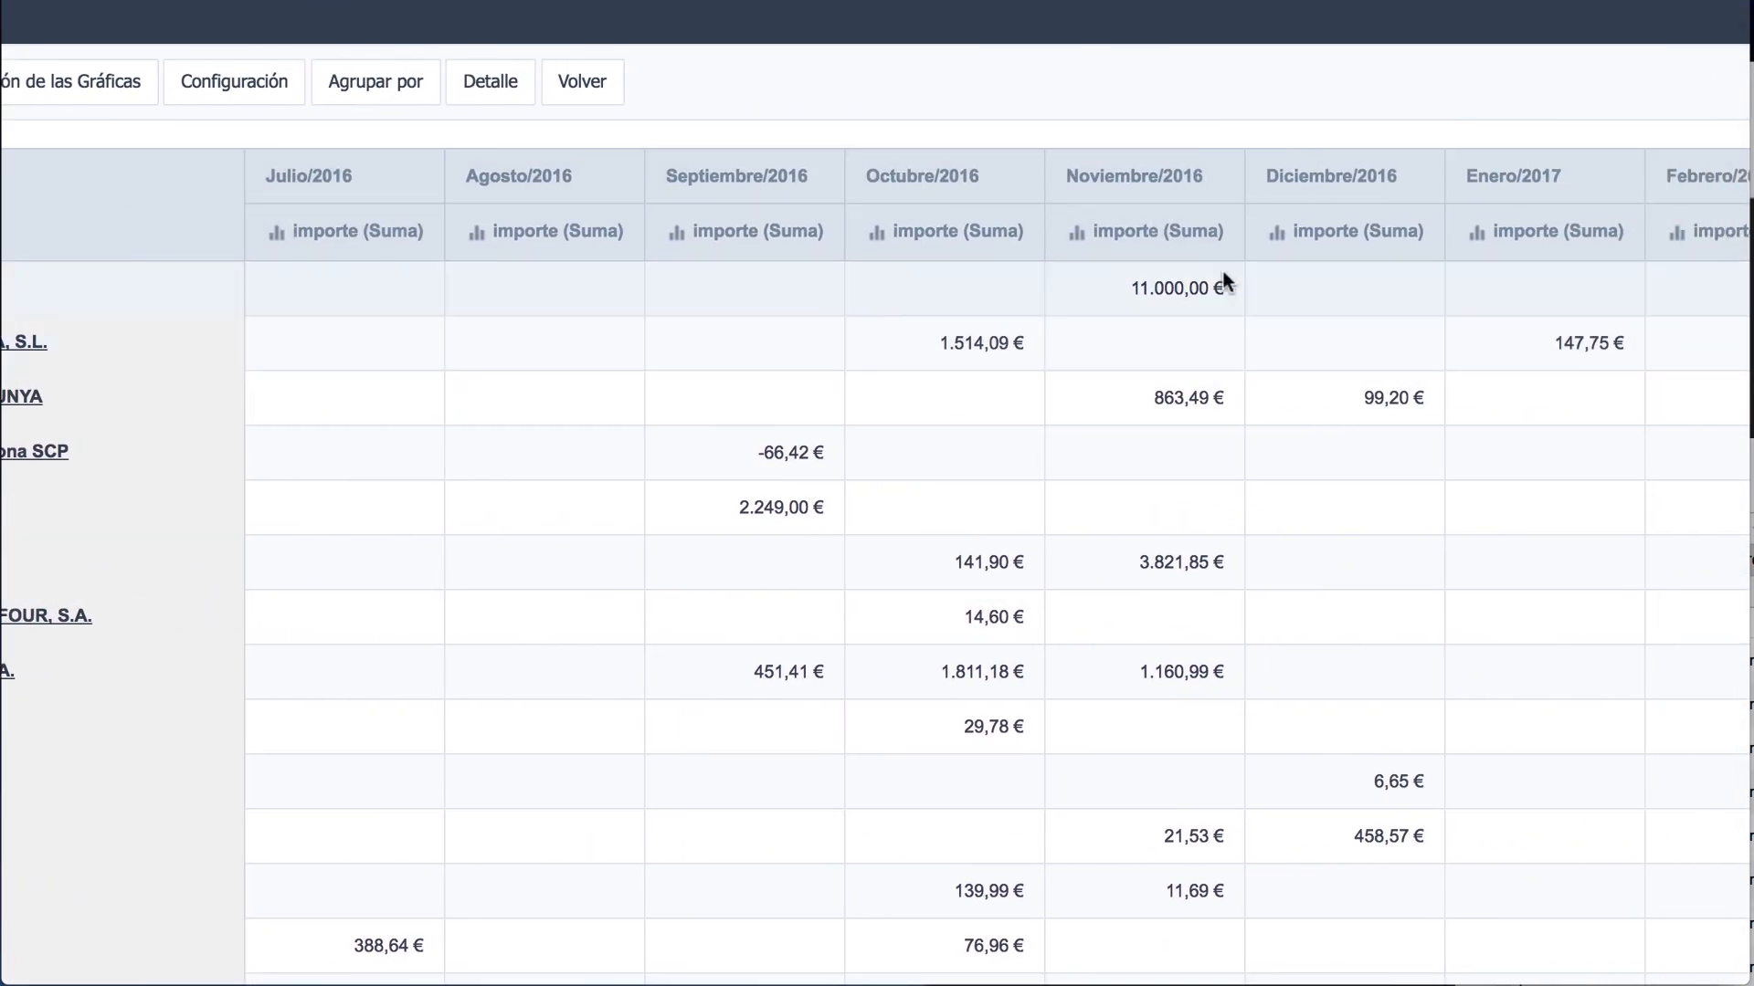
{"action": "scroll", "coordinate": [1226, 284], "scroll_direction": "left", "scroll_amount": 3}
{"action": "scroll", "coordinate": [1225, 282], "scroll_direction": "left", "scroll_amount": 3}
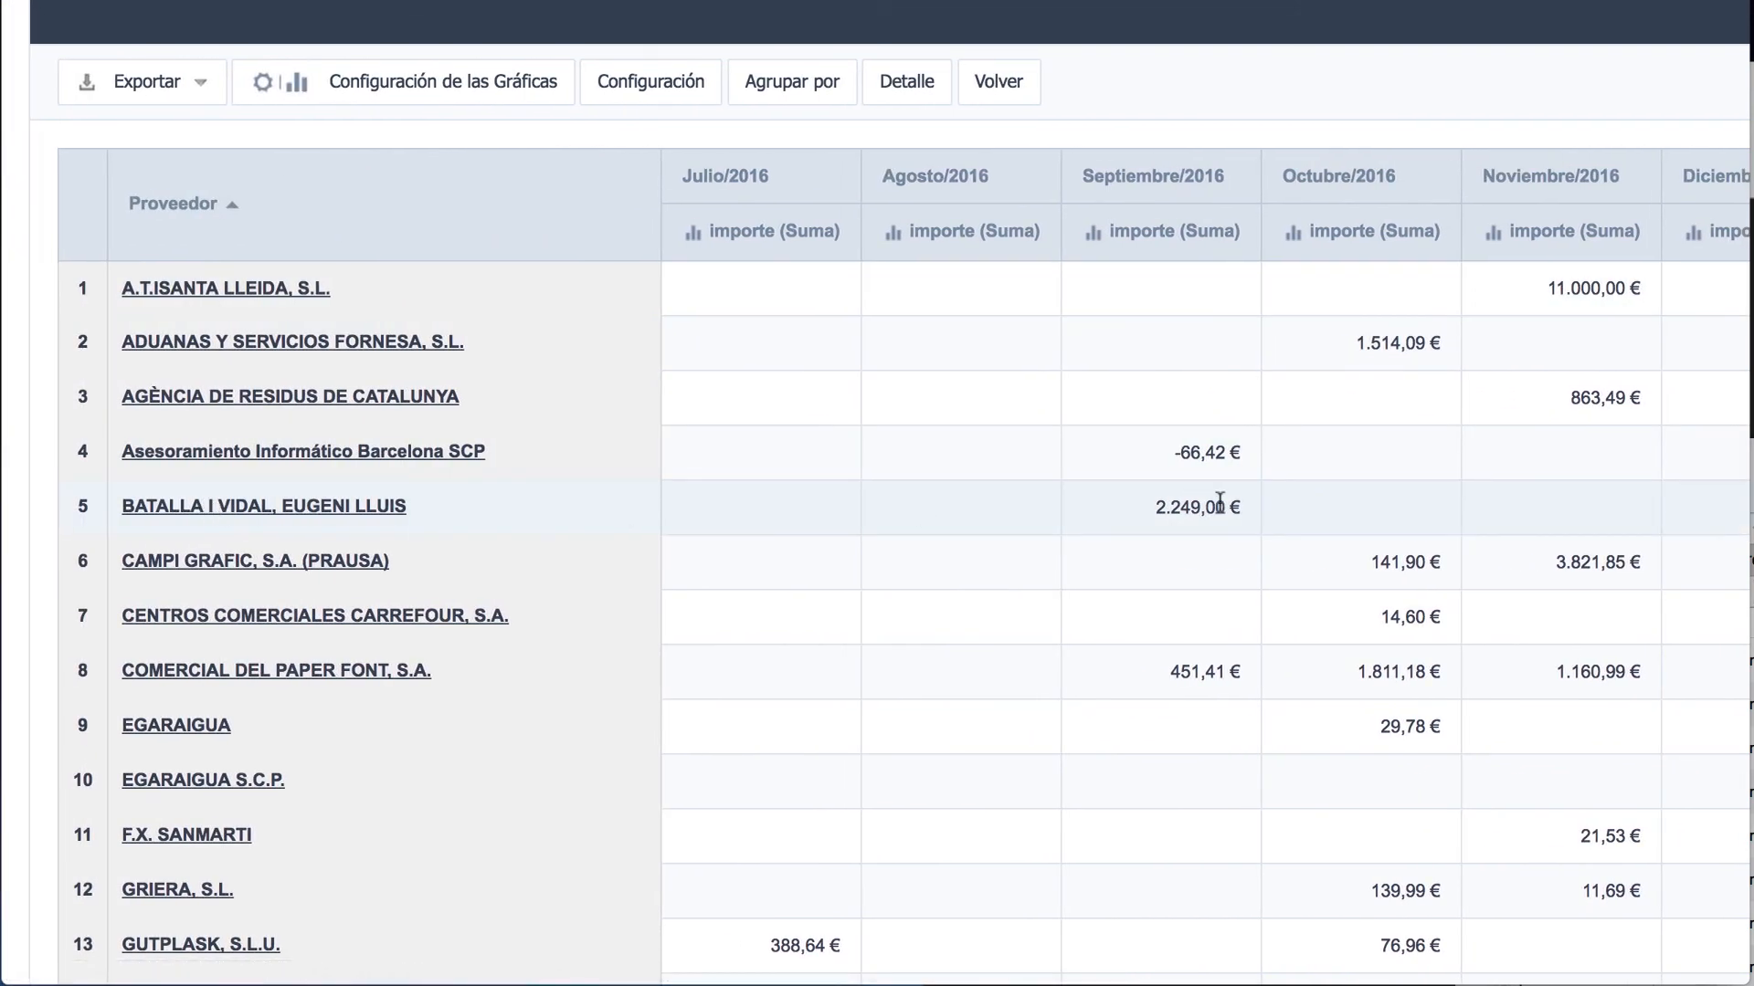
{"action": "scroll", "coordinate": [1222, 502], "scroll_direction": "right", "scroll_amount": 6}
{"action": "scroll", "coordinate": [1220, 503], "scroll_direction": "right", "scroll_amount": 4}
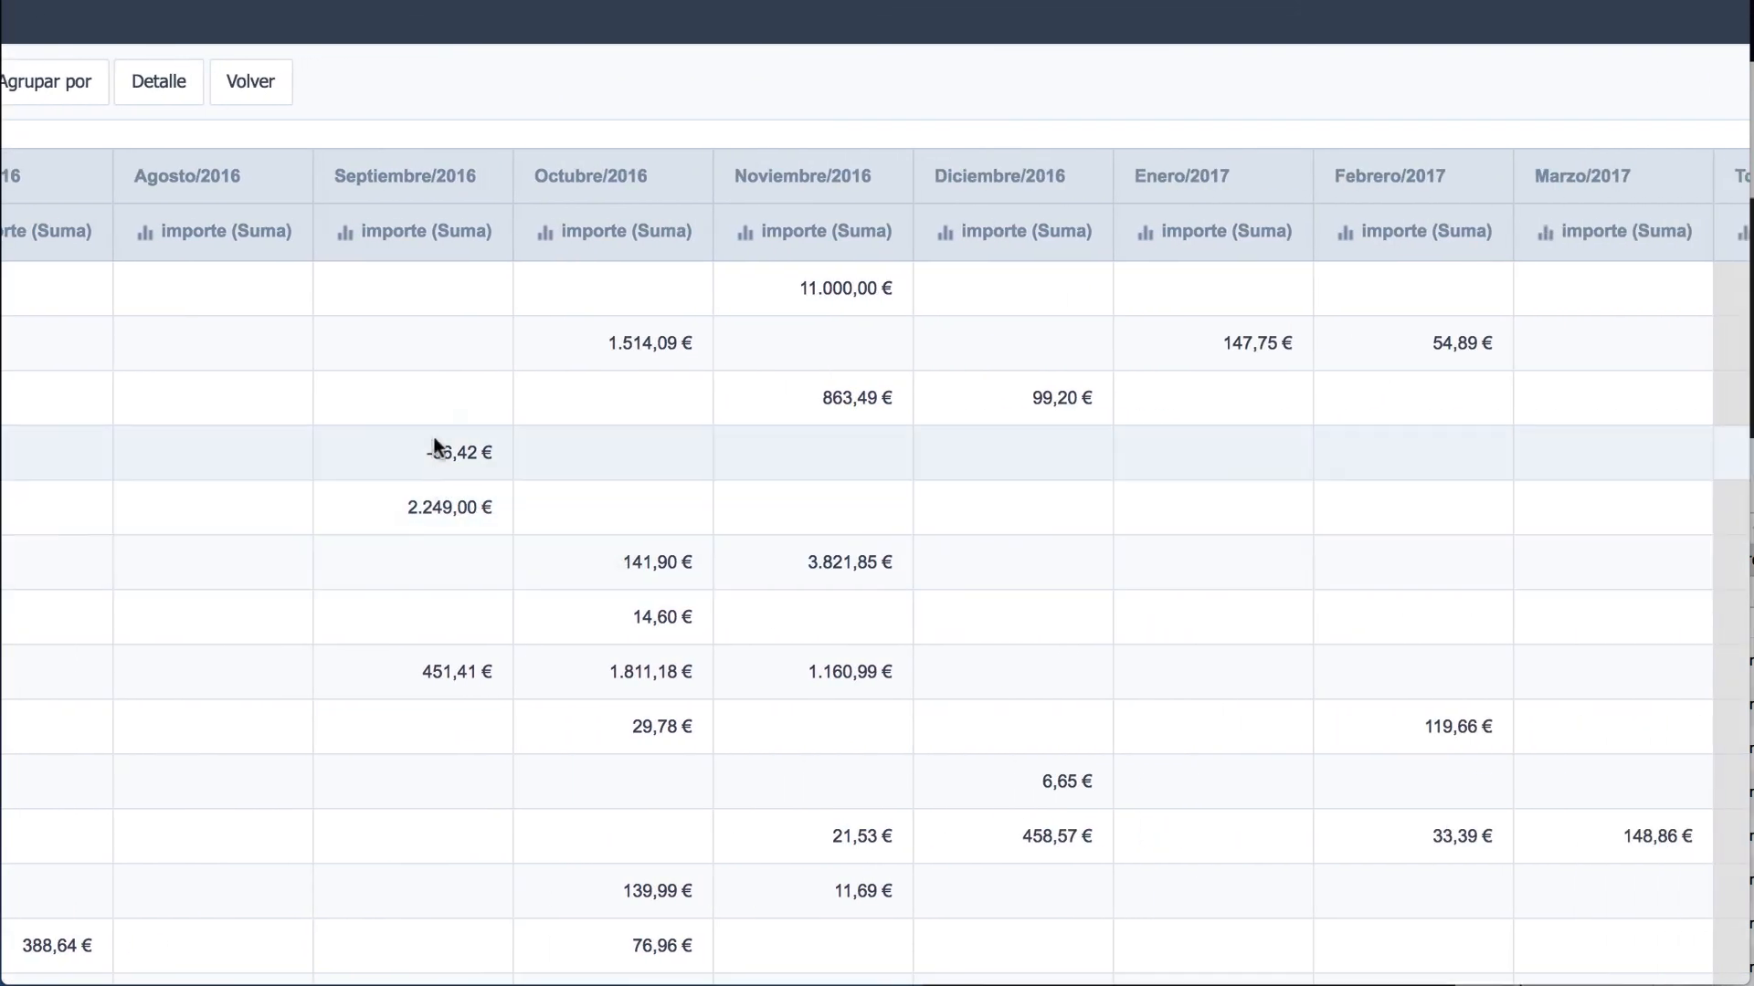
{"action": "scroll", "coordinate": [673, 493], "scroll_direction": "left", "scroll_amount": 6}
{"action": "scroll", "coordinate": [673, 493], "scroll_direction": "down", "scroll_amount": 2}
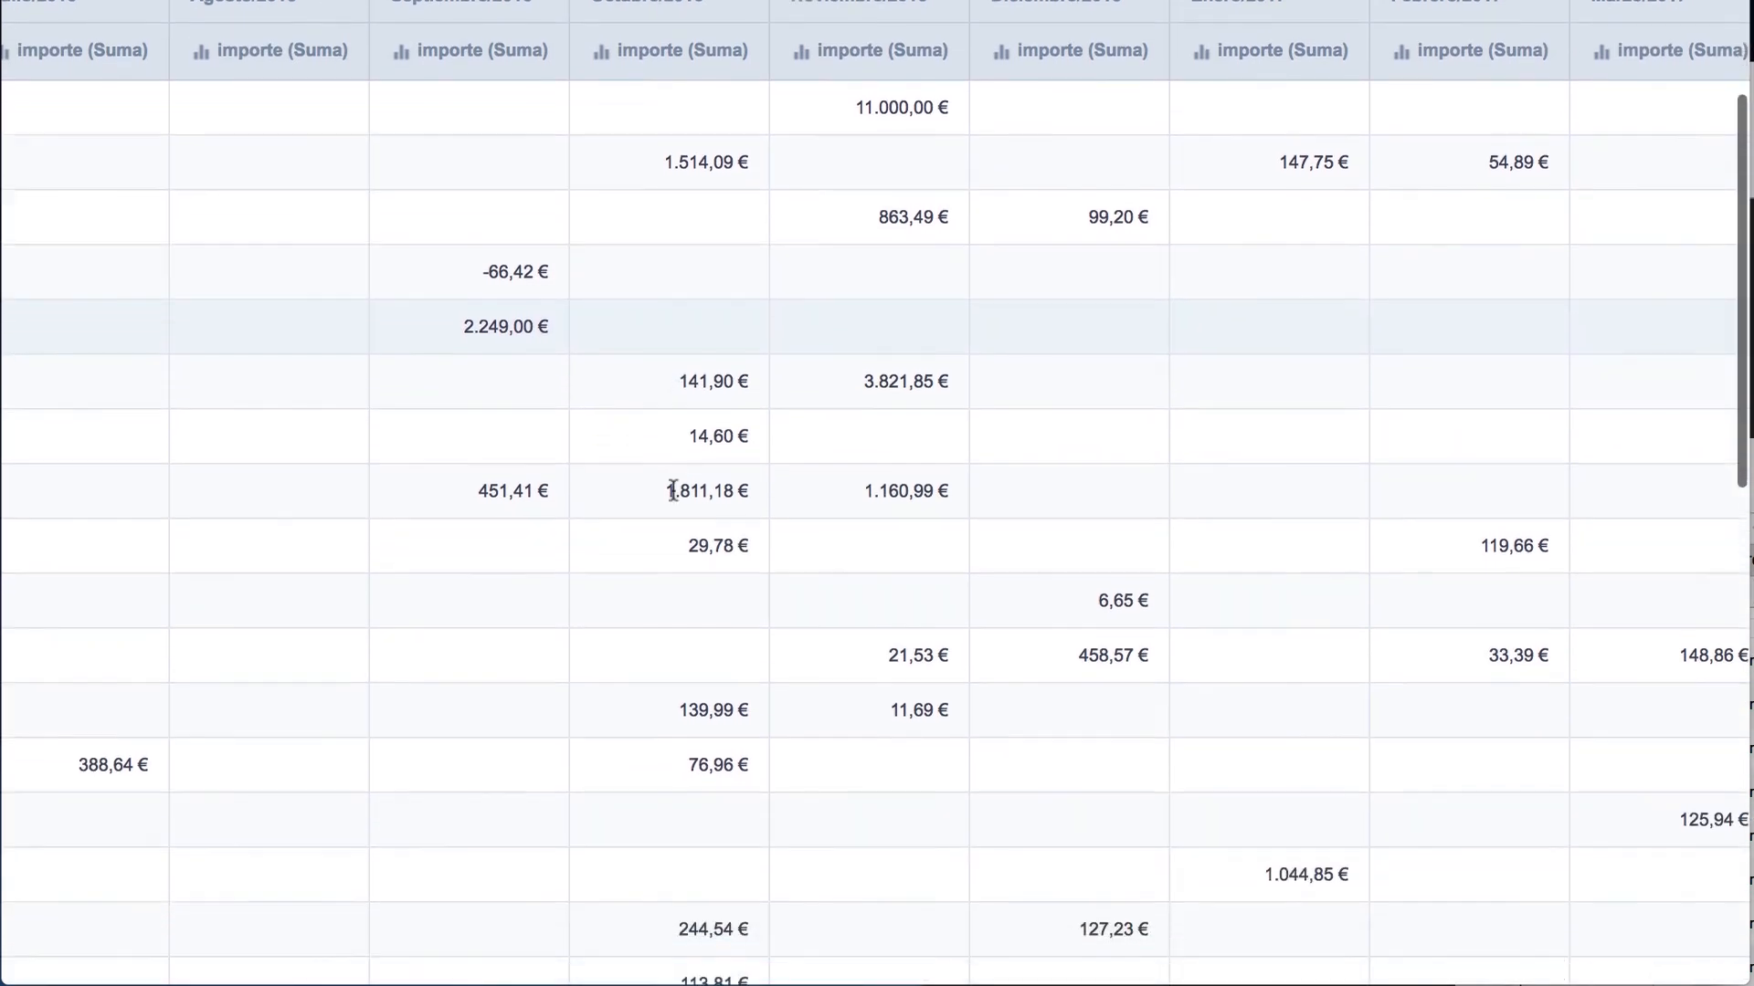
{"action": "scroll", "coordinate": [715, 485], "scroll_direction": "left", "scroll_amount": 2}
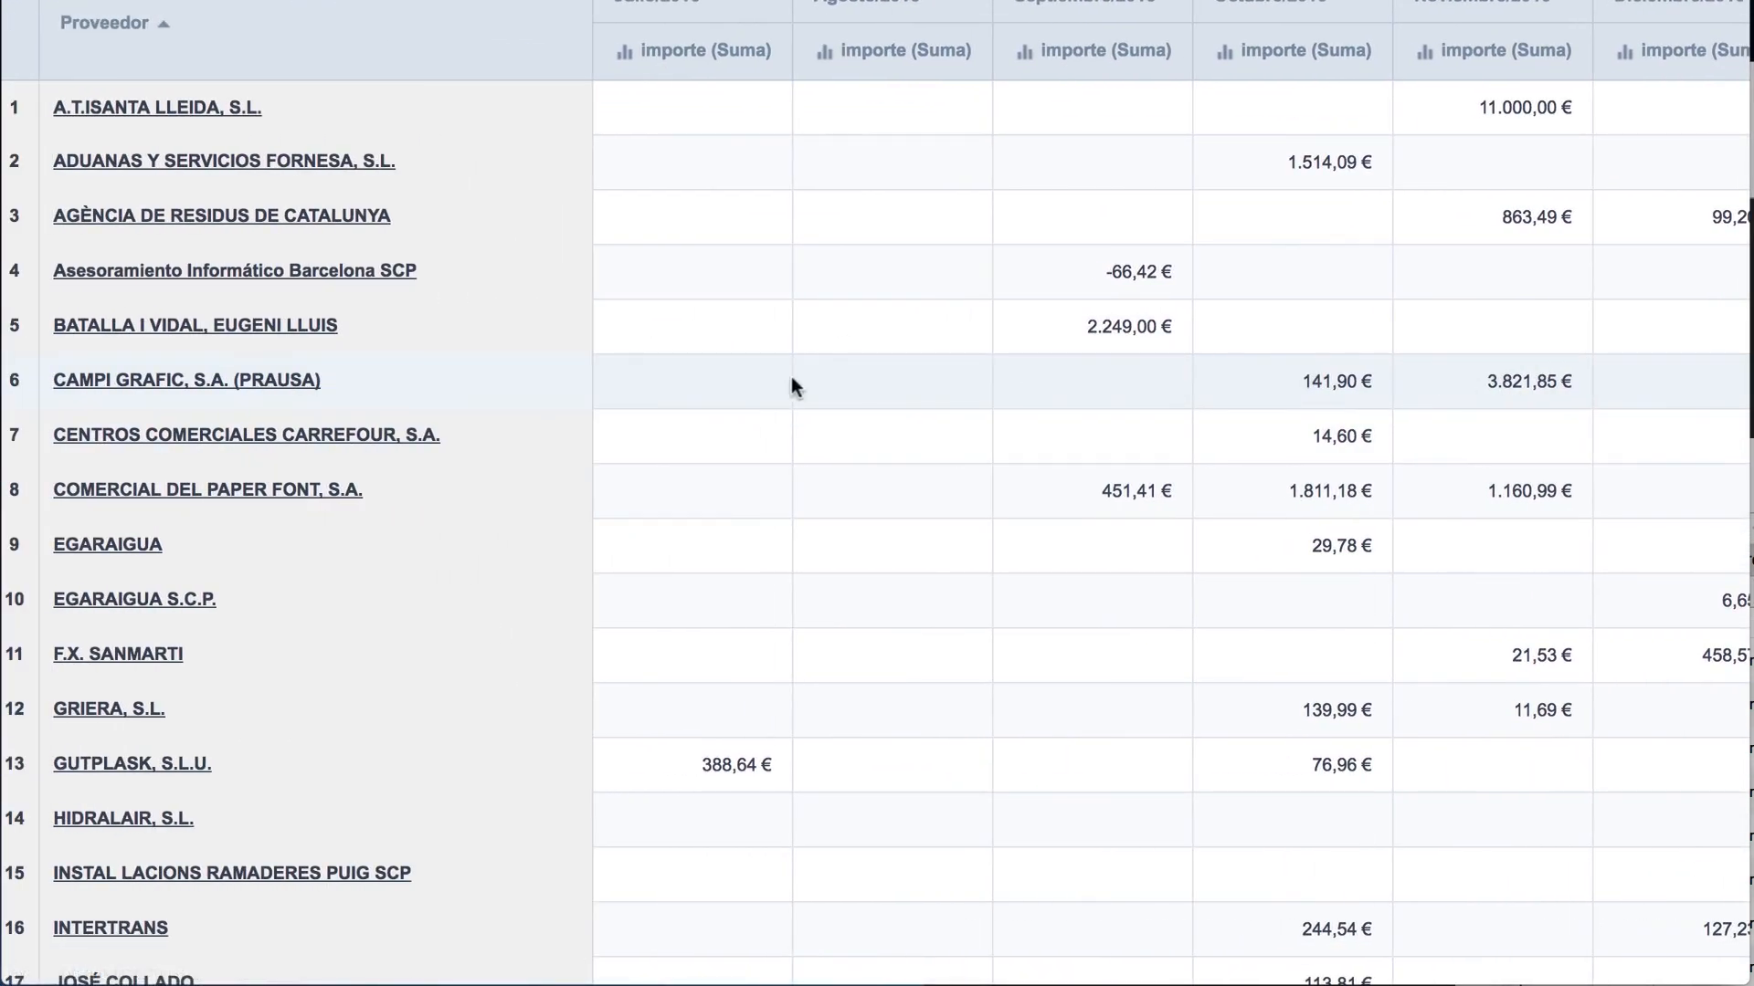
{"action": "scroll", "coordinate": [1329, 379], "scroll_direction": "right", "scroll_amount": 1}
{"action": "scroll", "coordinate": [1286, 259], "scroll_direction": "right", "scroll_amount": 1}
{"action": "scroll", "coordinate": [1234, 90], "scroll_direction": "up", "scroll_amount": 3}
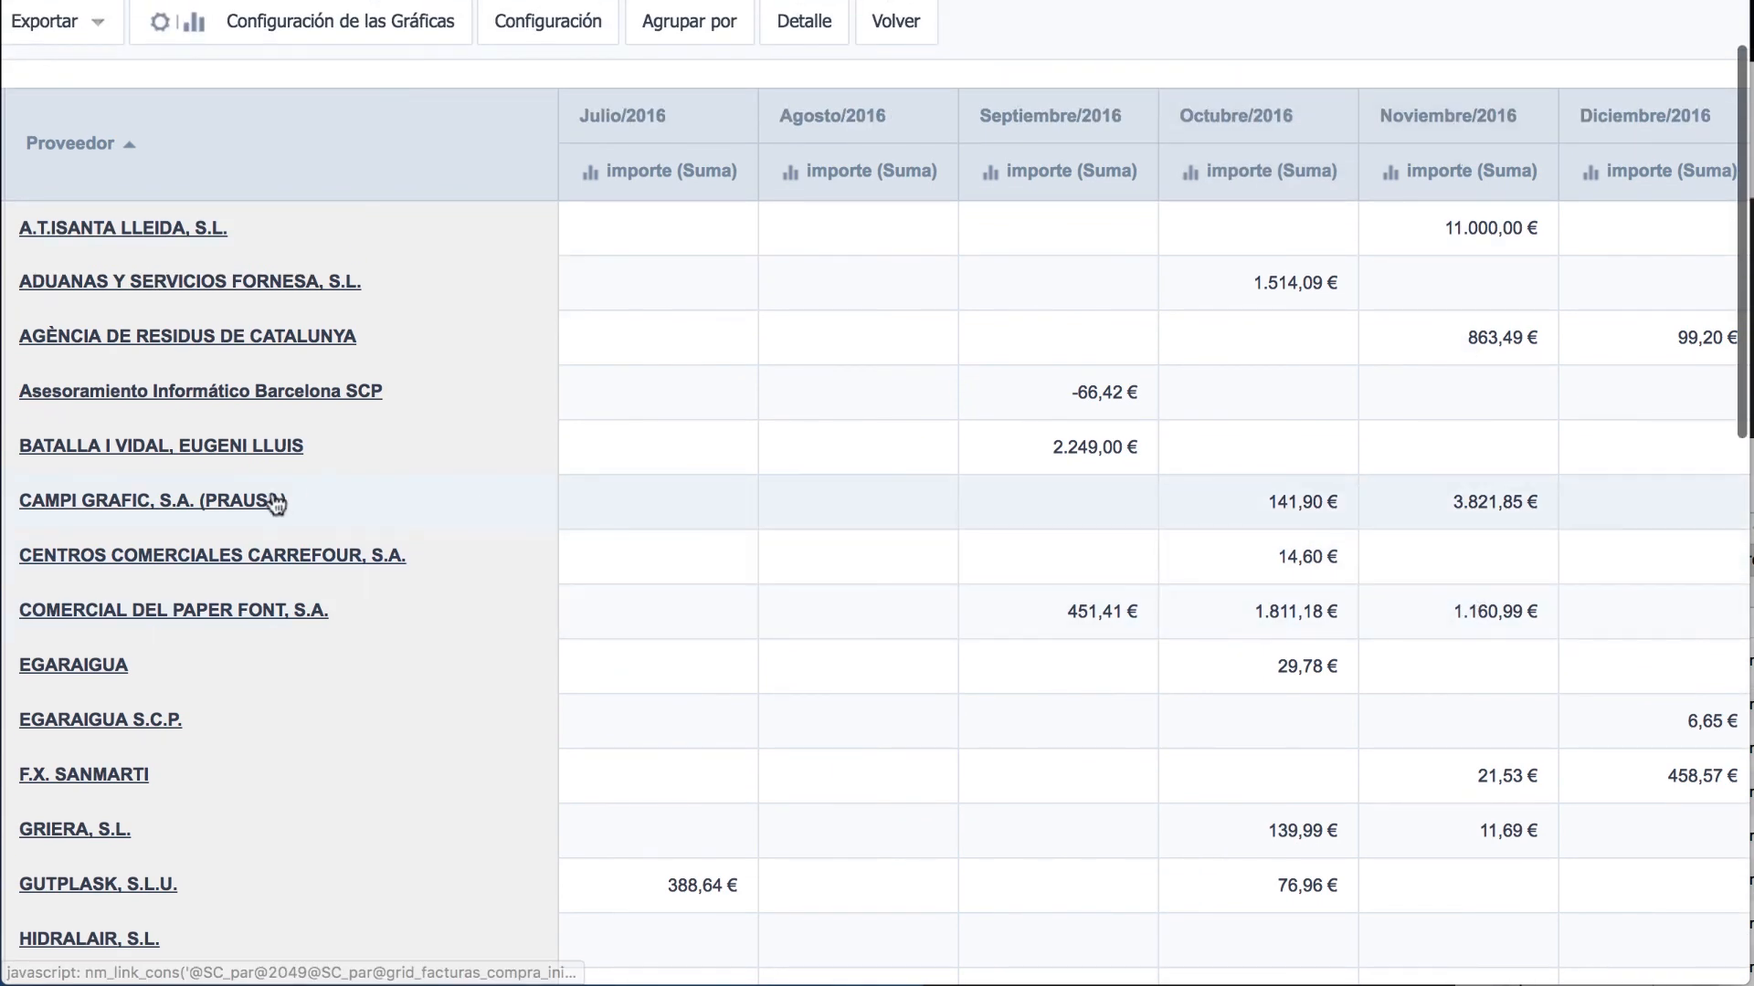
{"action": "scroll", "coordinate": [274, 502], "scroll_direction": "down", "scroll_amount": 1}
{"action": "scroll", "coordinate": [274, 502], "scroll_direction": "left", "scroll_amount": 1}
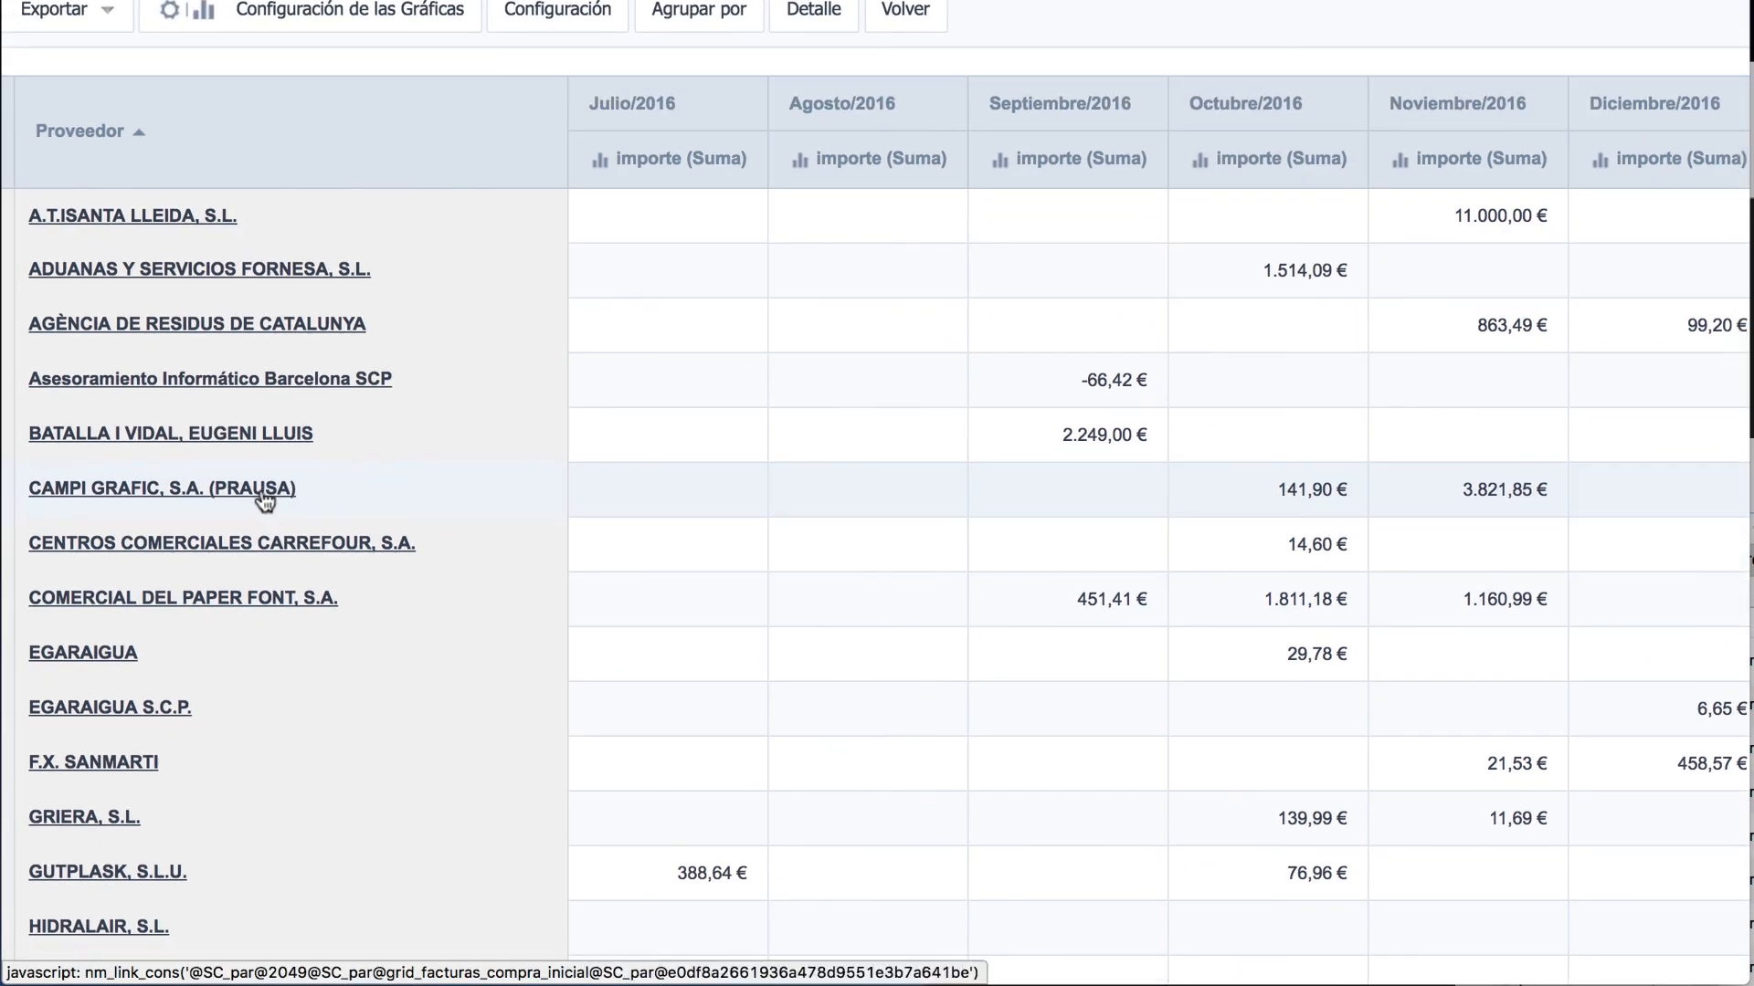
Step: Drill down into CAMPI GRAFIC, S.A. (PRAUSA) and review its invoices grouped by month
{"action": "left_click", "coordinate": [212, 493]}
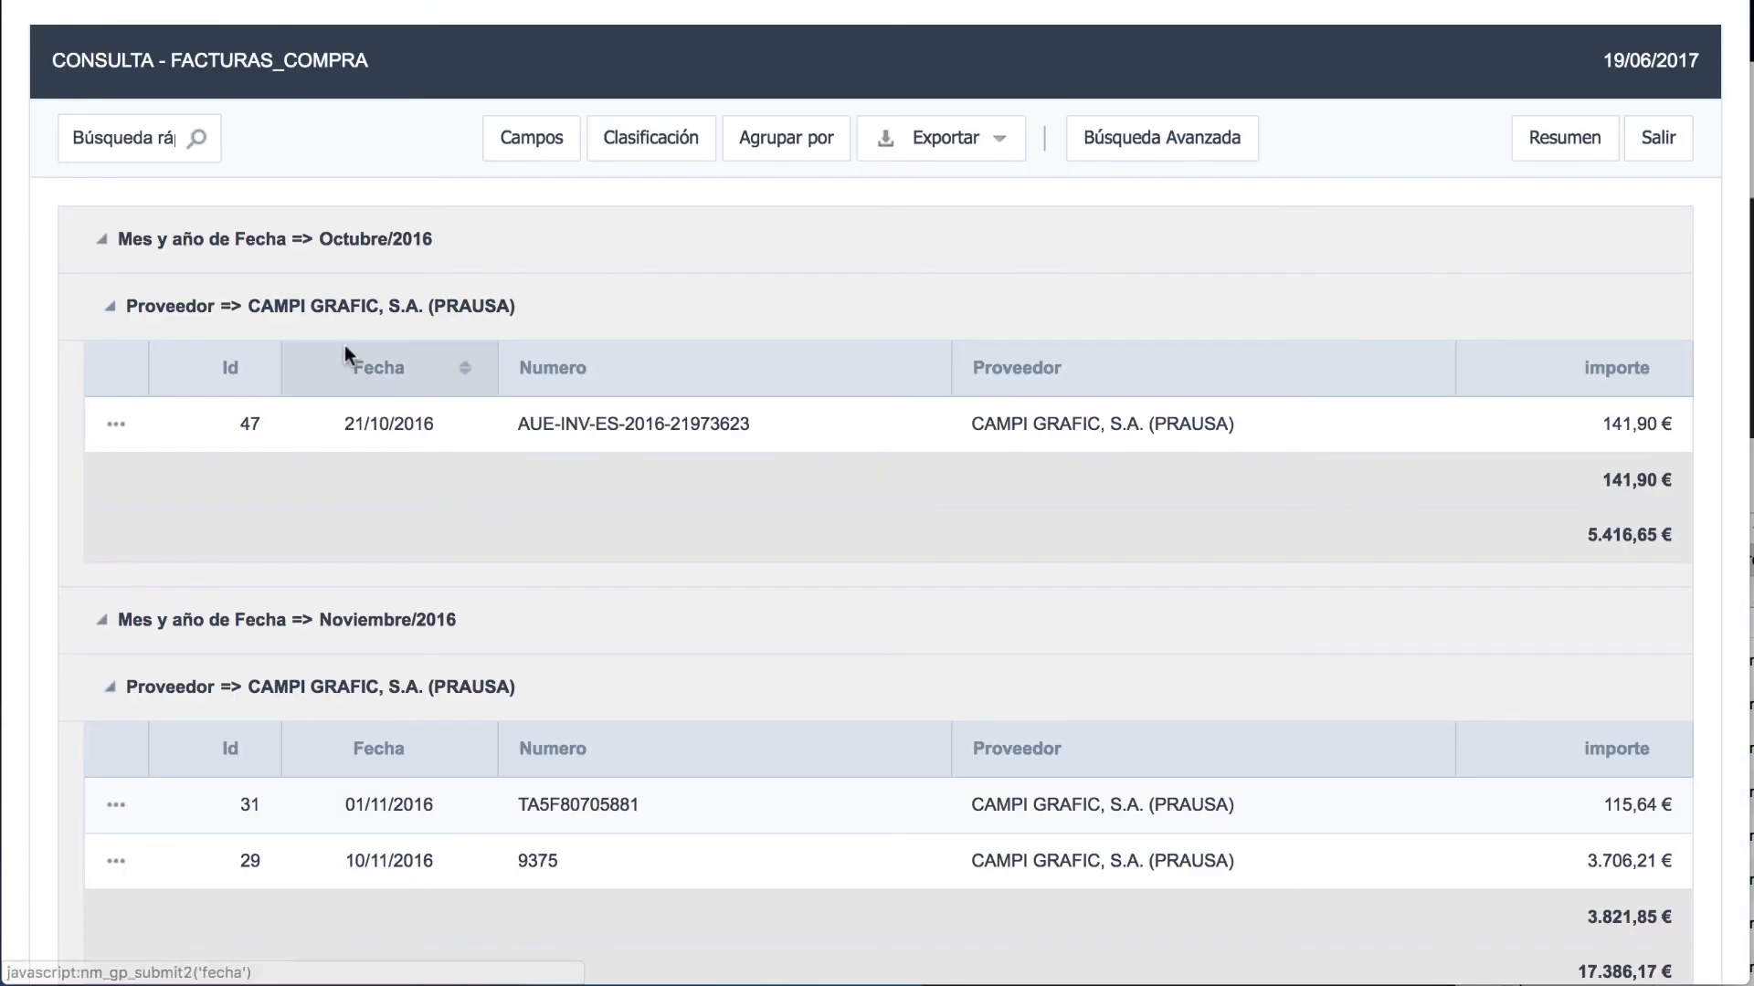
{"action": "scroll", "coordinate": [474, 644], "scroll_direction": "down", "scroll_amount": 5}
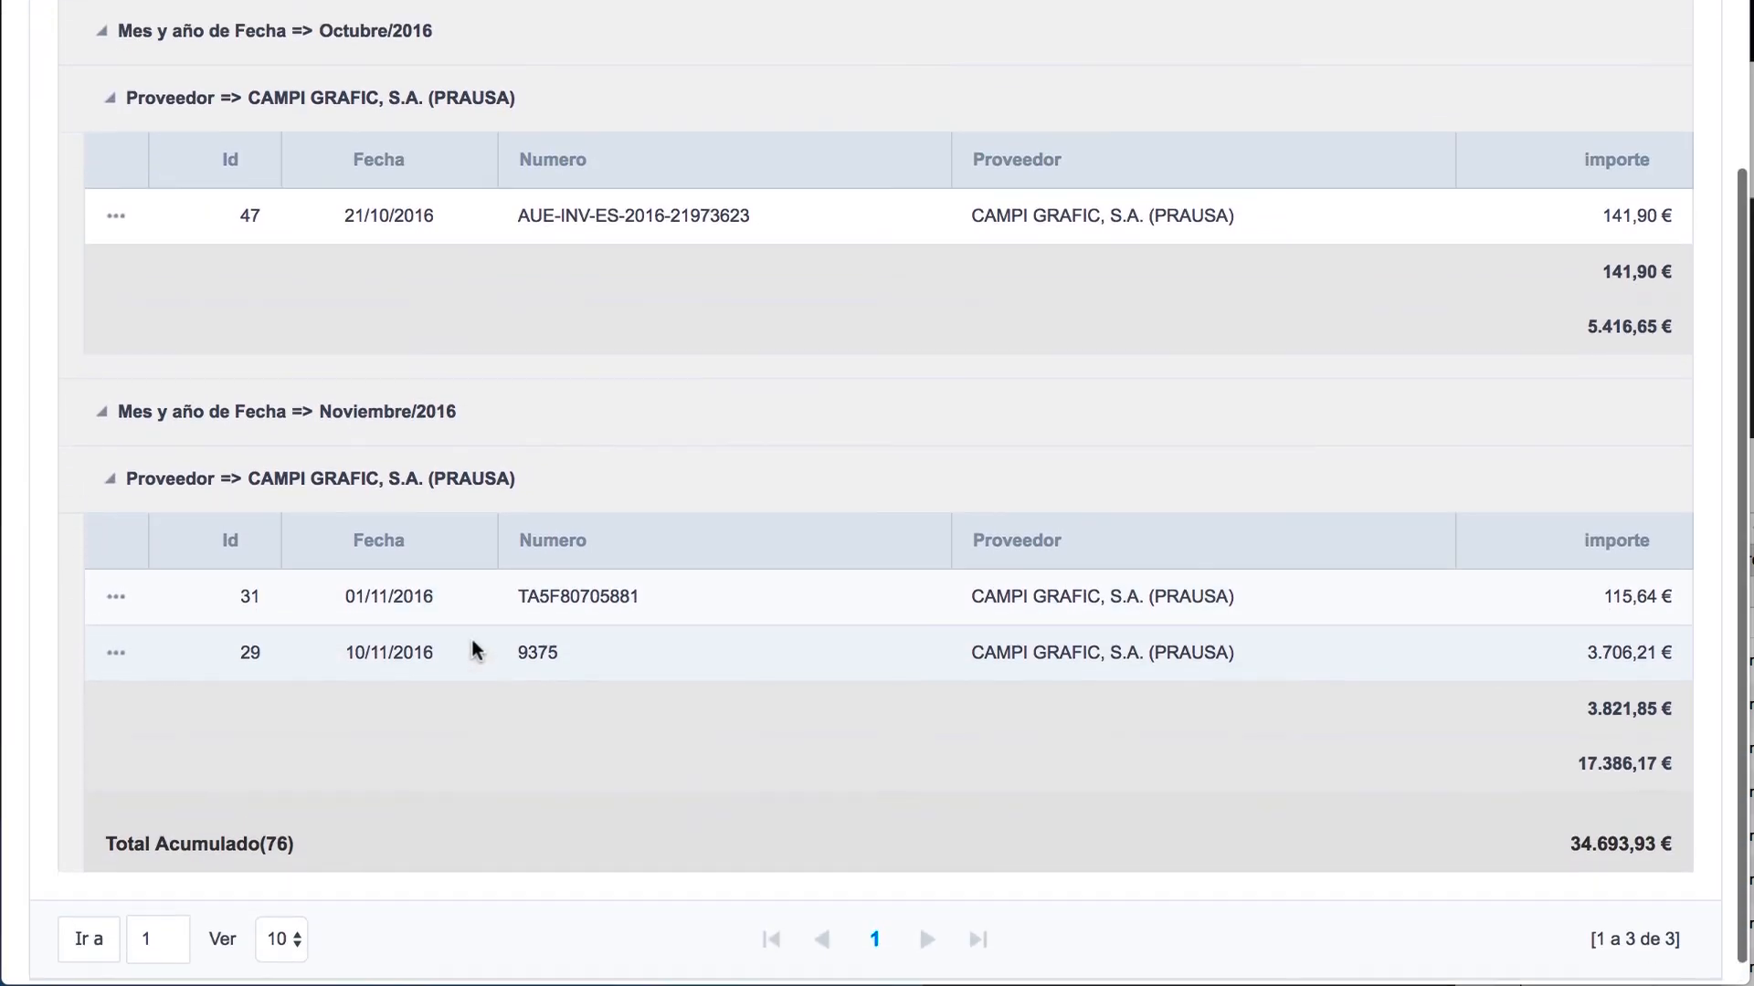
{"action": "scroll", "coordinate": [471, 640], "scroll_direction": "up", "scroll_amount": 5}
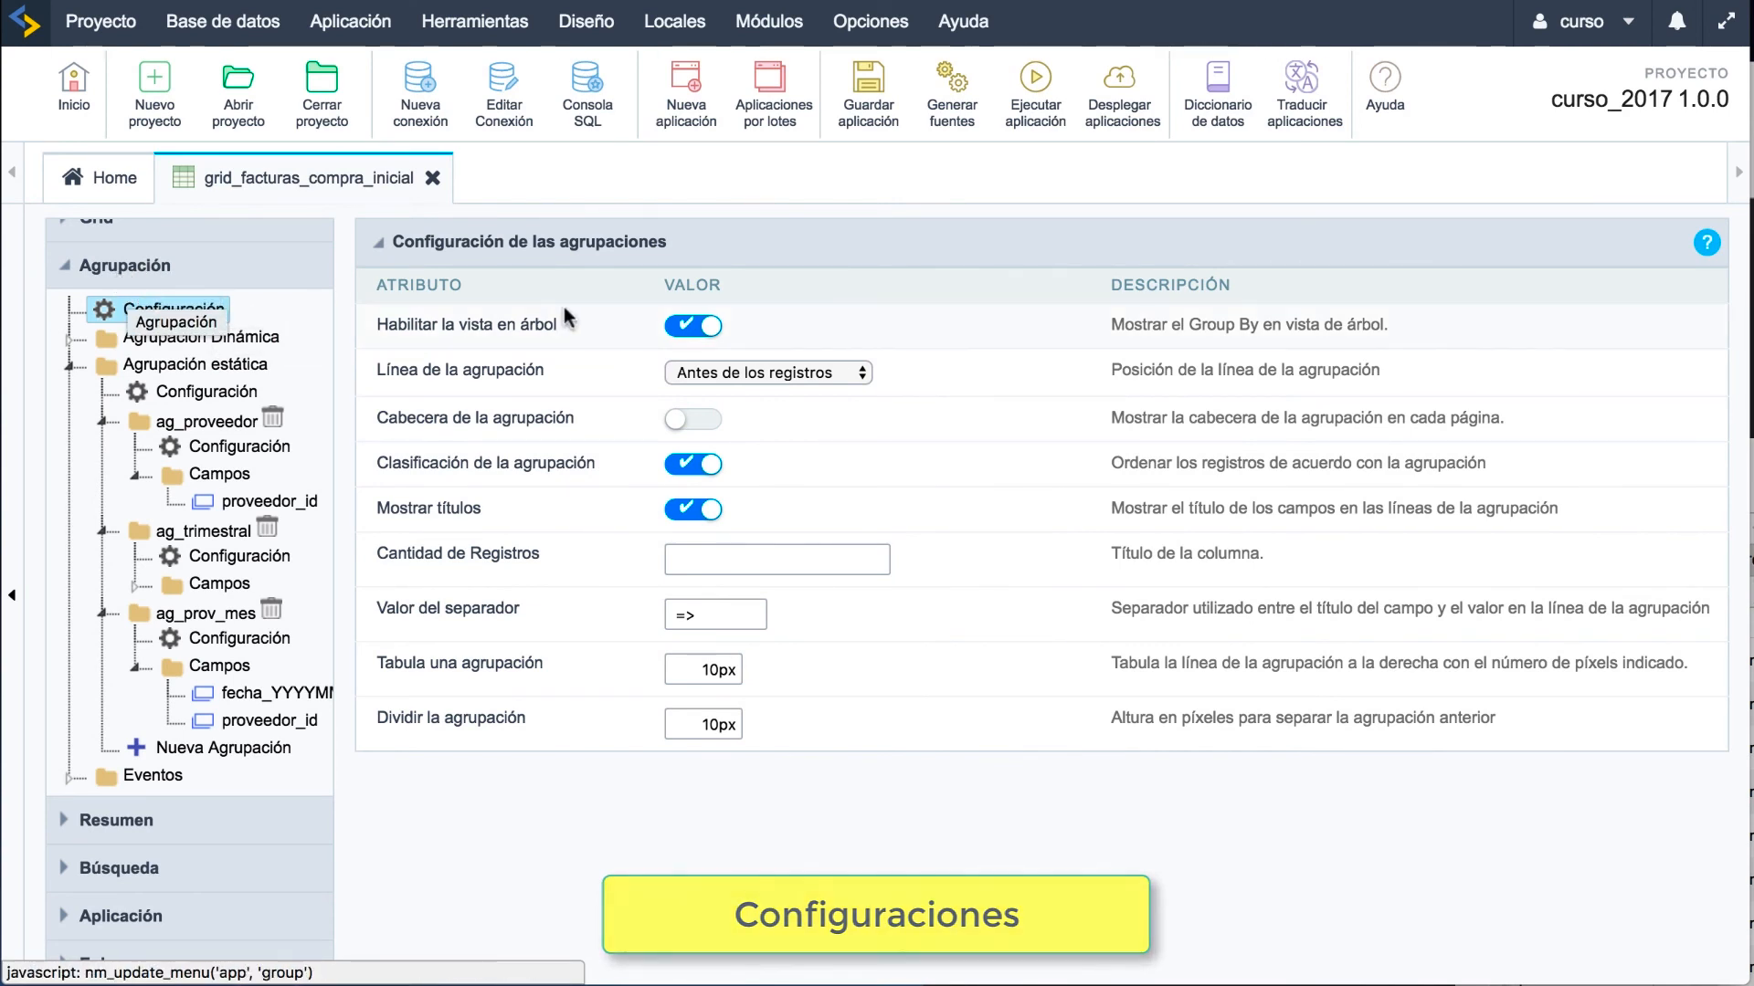
Step: Check the Línea de la agrupación options in the general grouping configuration, keeping Antes de los registros, and open the static grouping configuration
{"action": "scroll", "coordinate": [151, 319], "scroll_direction": "up", "scroll_amount": 1}
{"action": "left_click", "coordinate": [195, 336]}
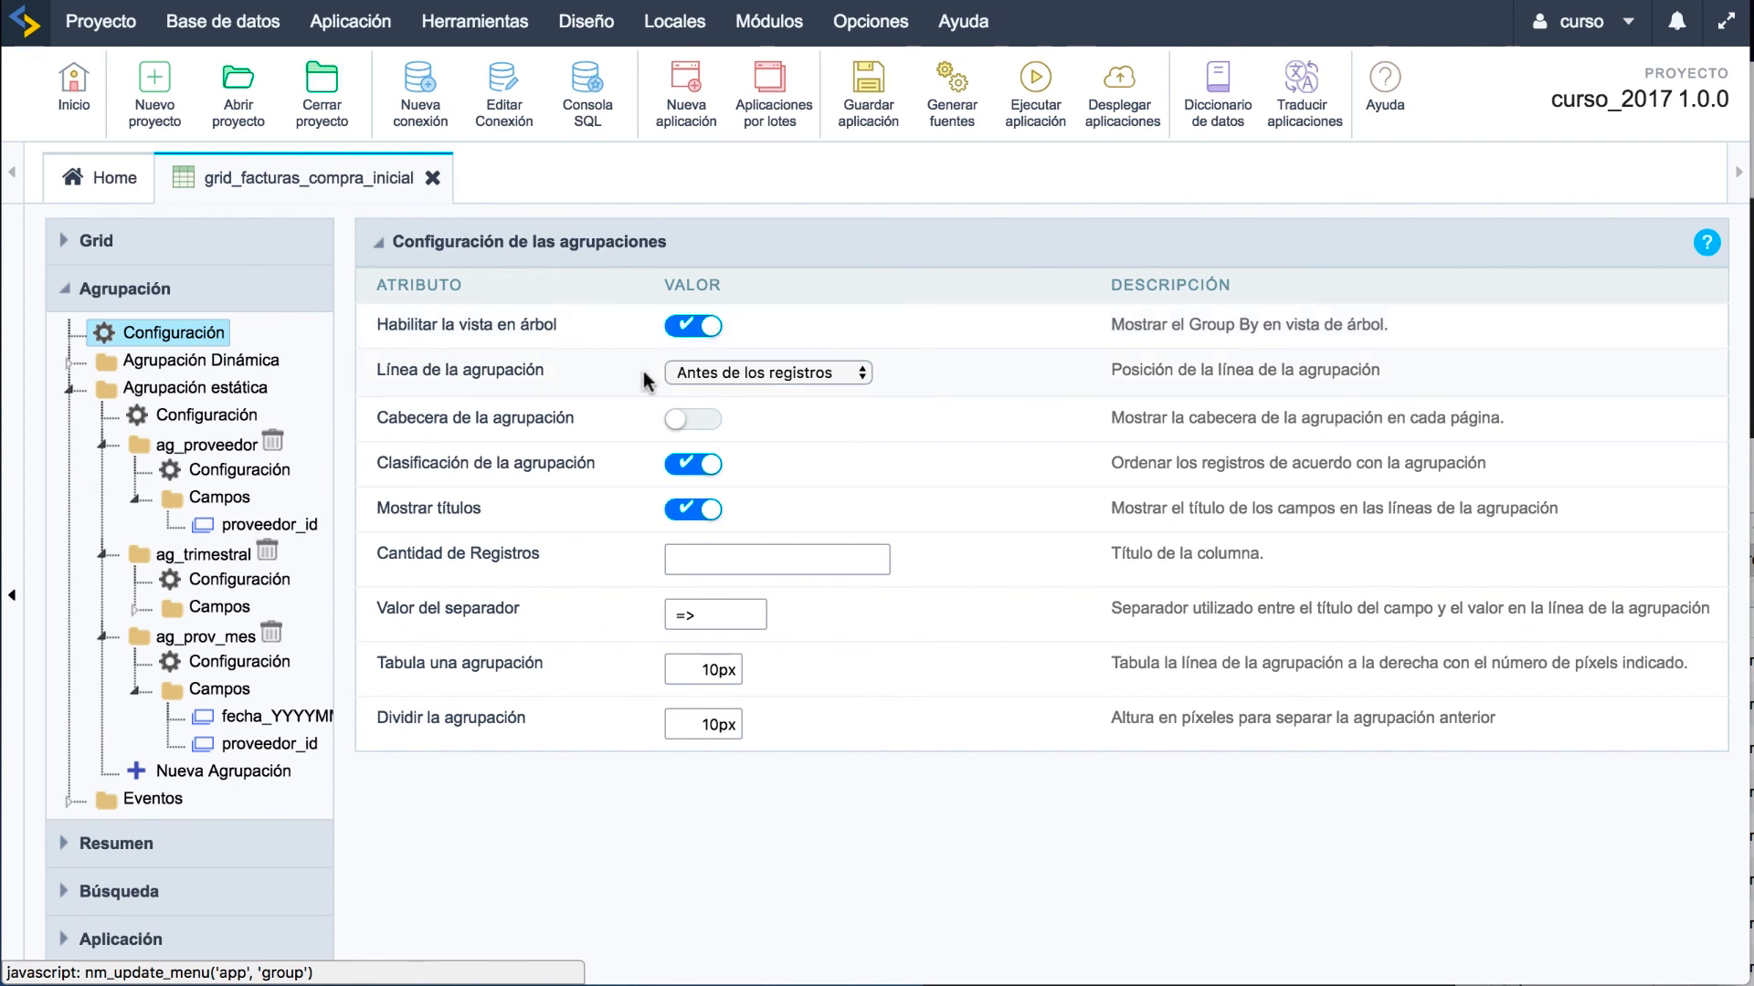
{"action": "left_click", "coordinate": [853, 369]}
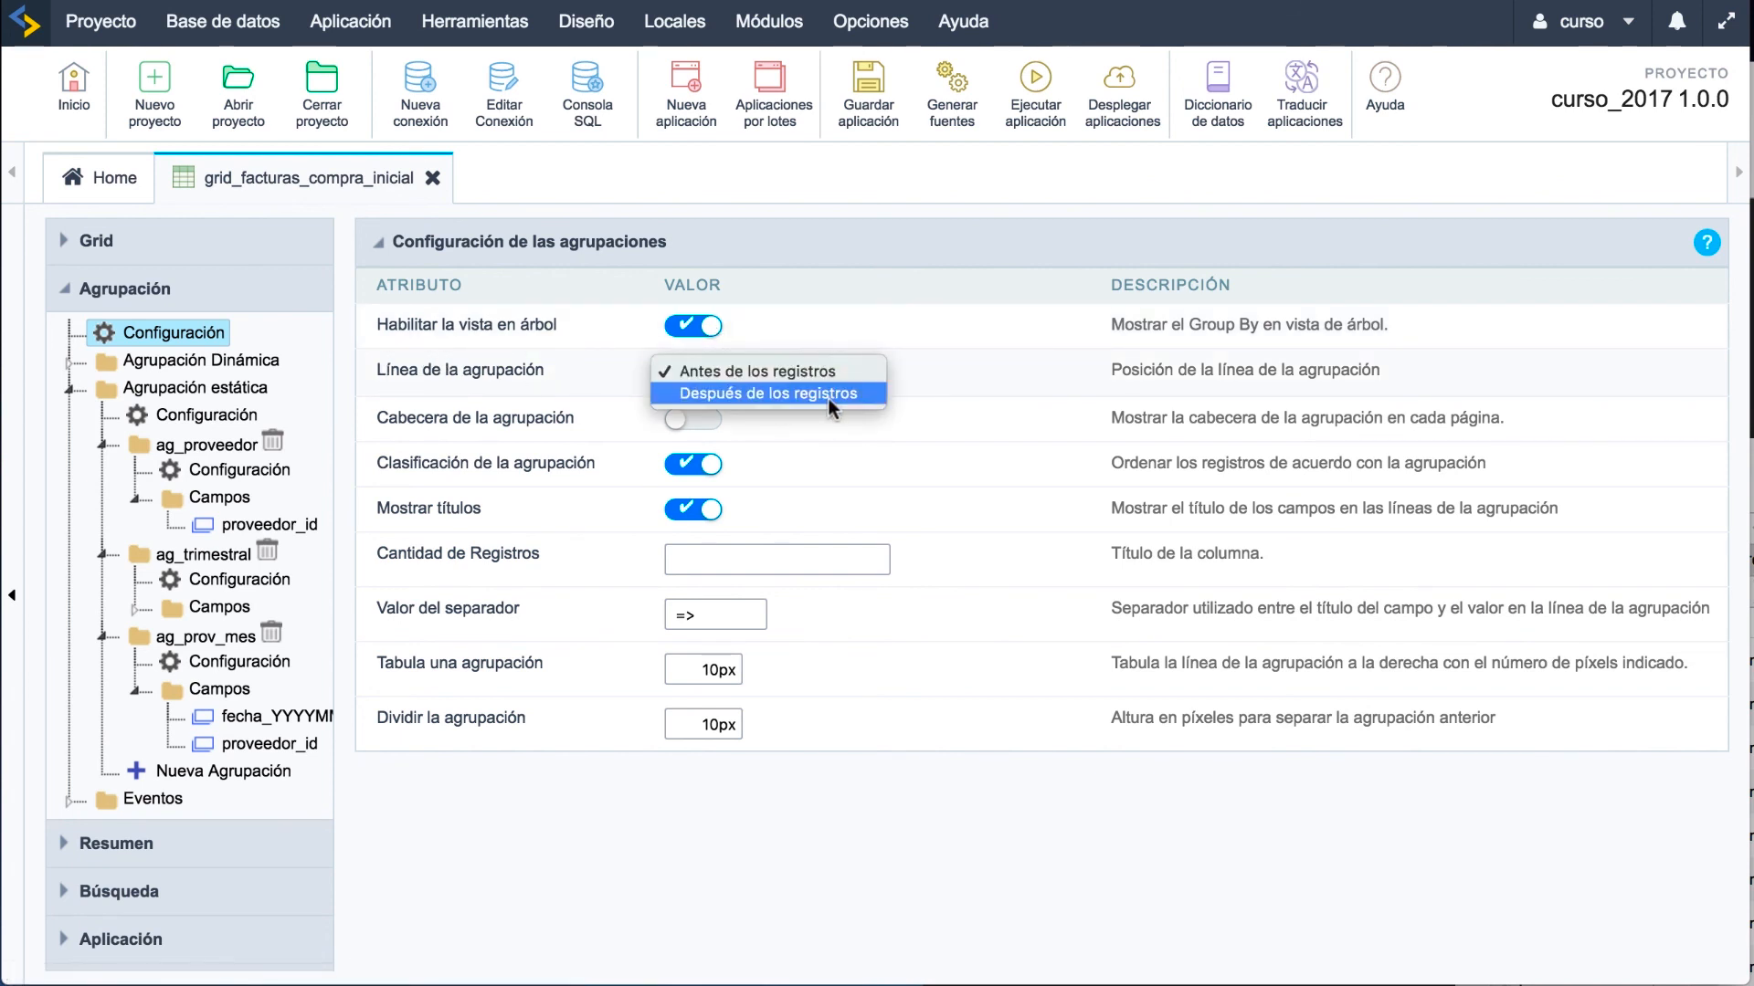
{"action": "left_click", "coordinate": [827, 372]}
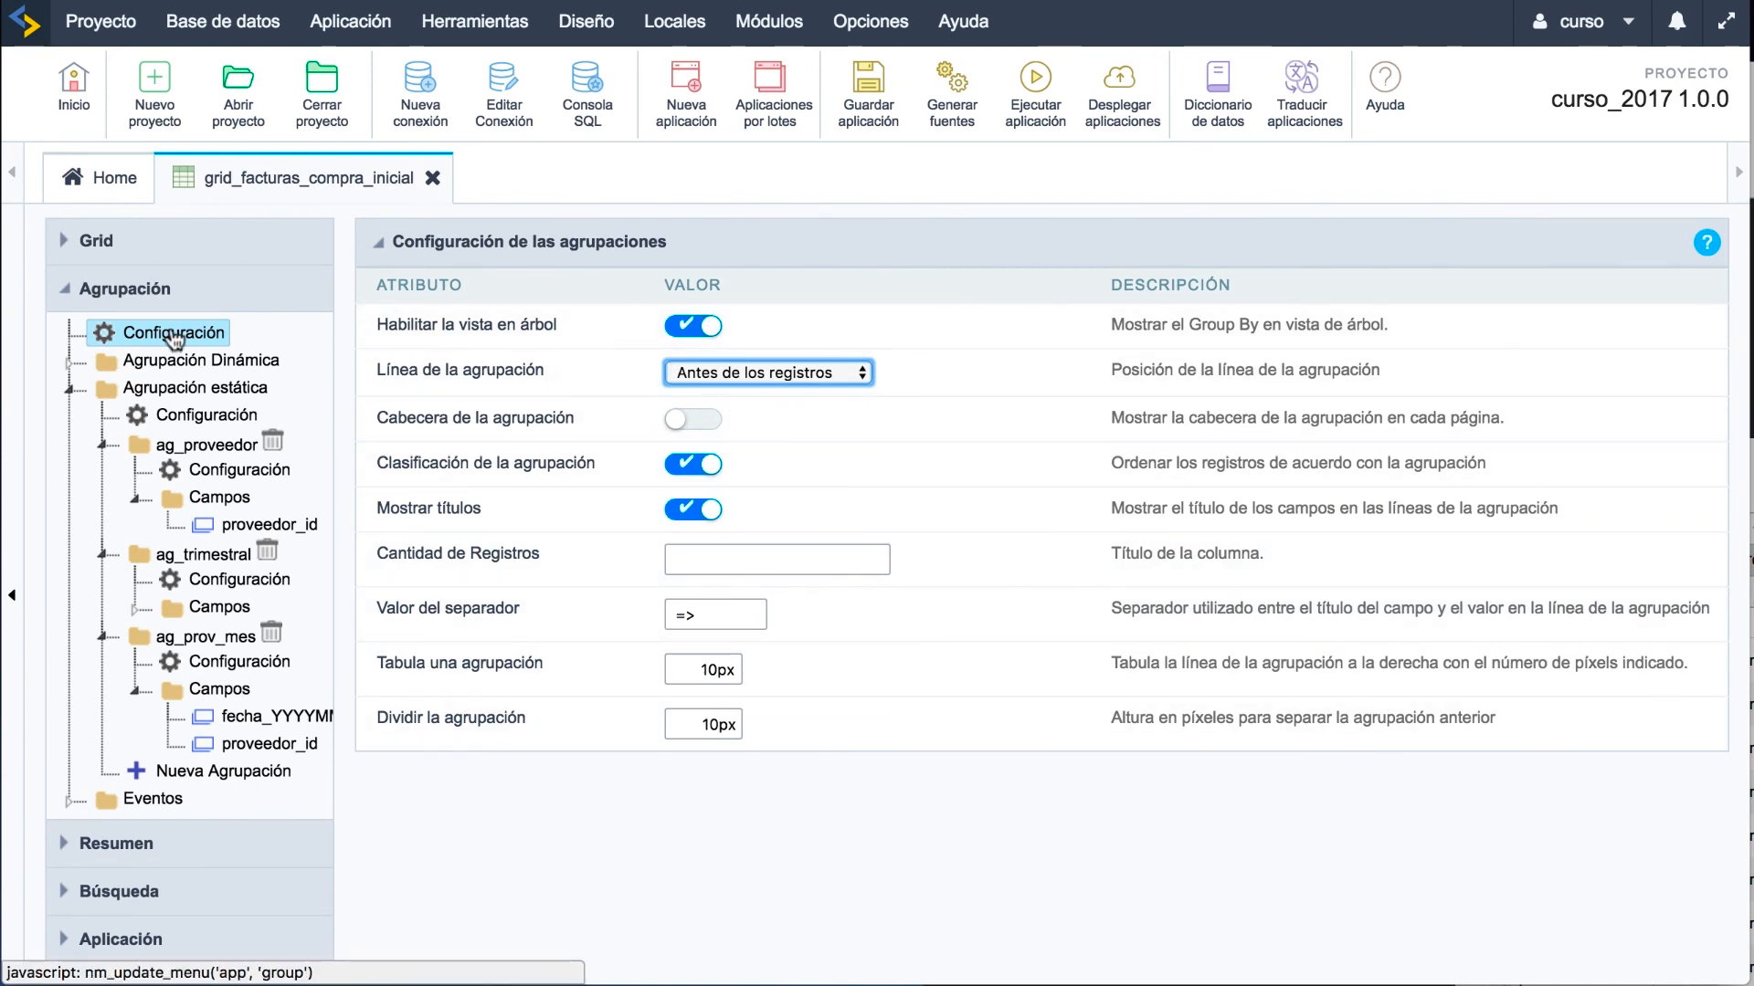
{"action": "left_click", "coordinate": [199, 417]}
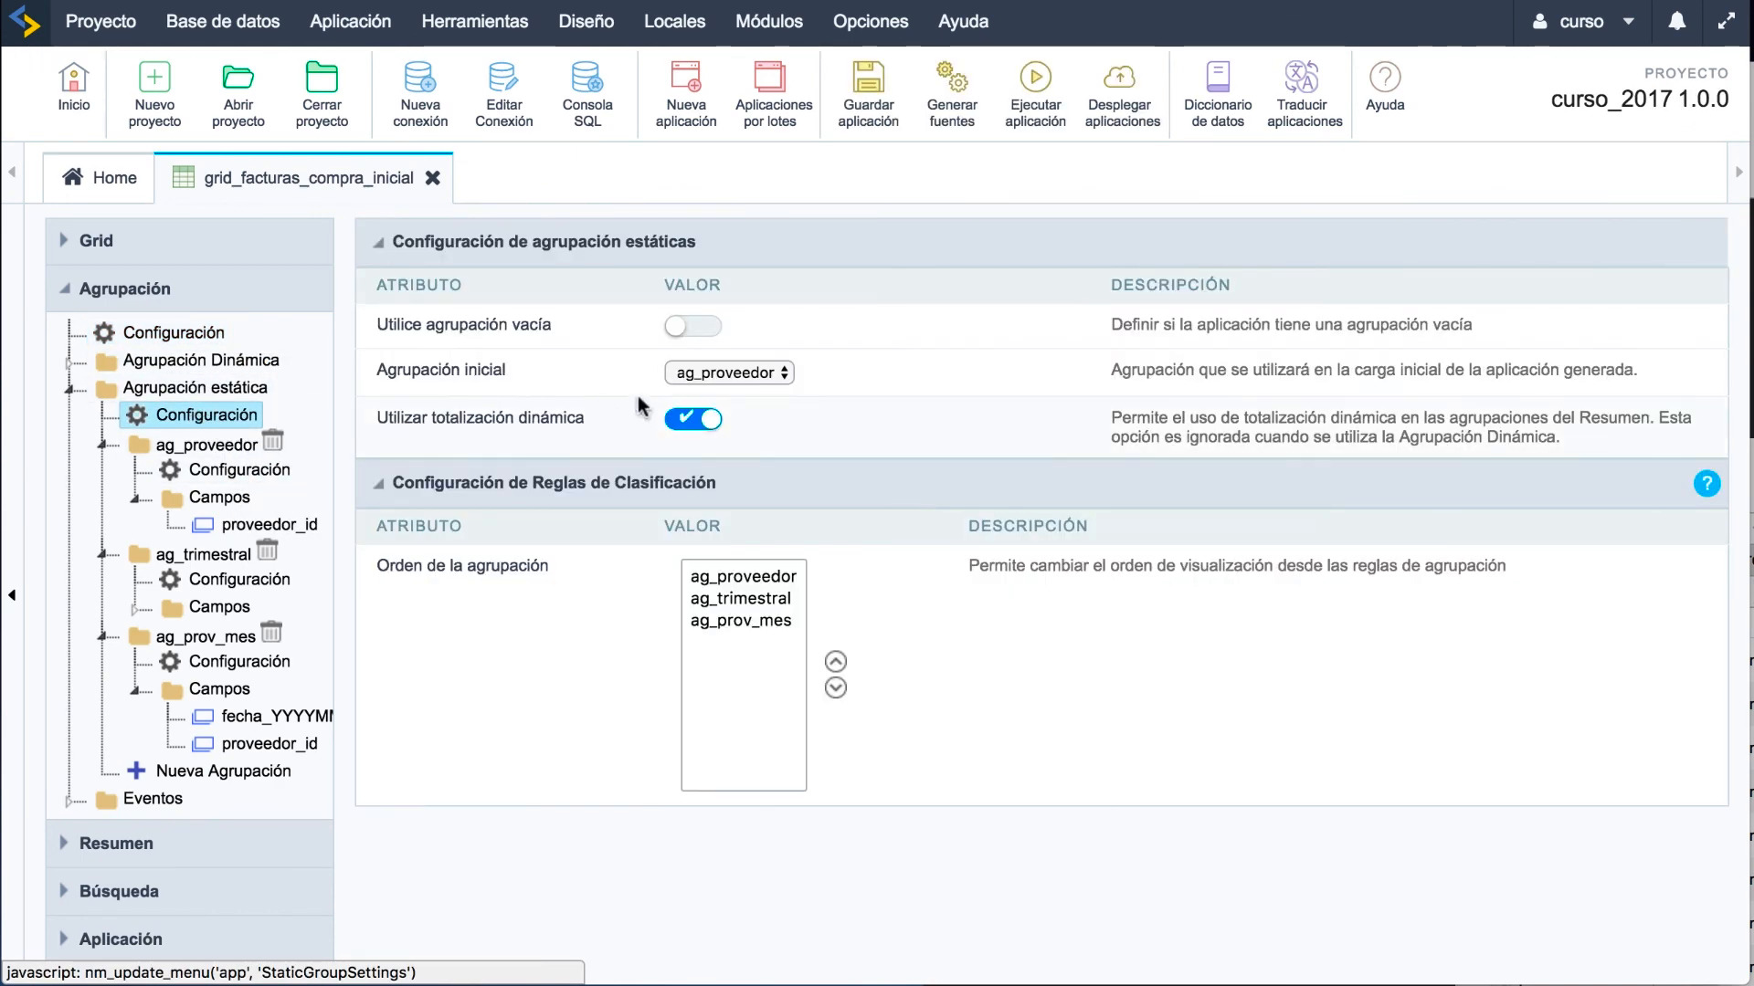
Step: Enable the empty grouping for the static groupings and move ag_prov_mes to the start of the grouping order
{"action": "left_click", "coordinate": [680, 327]}
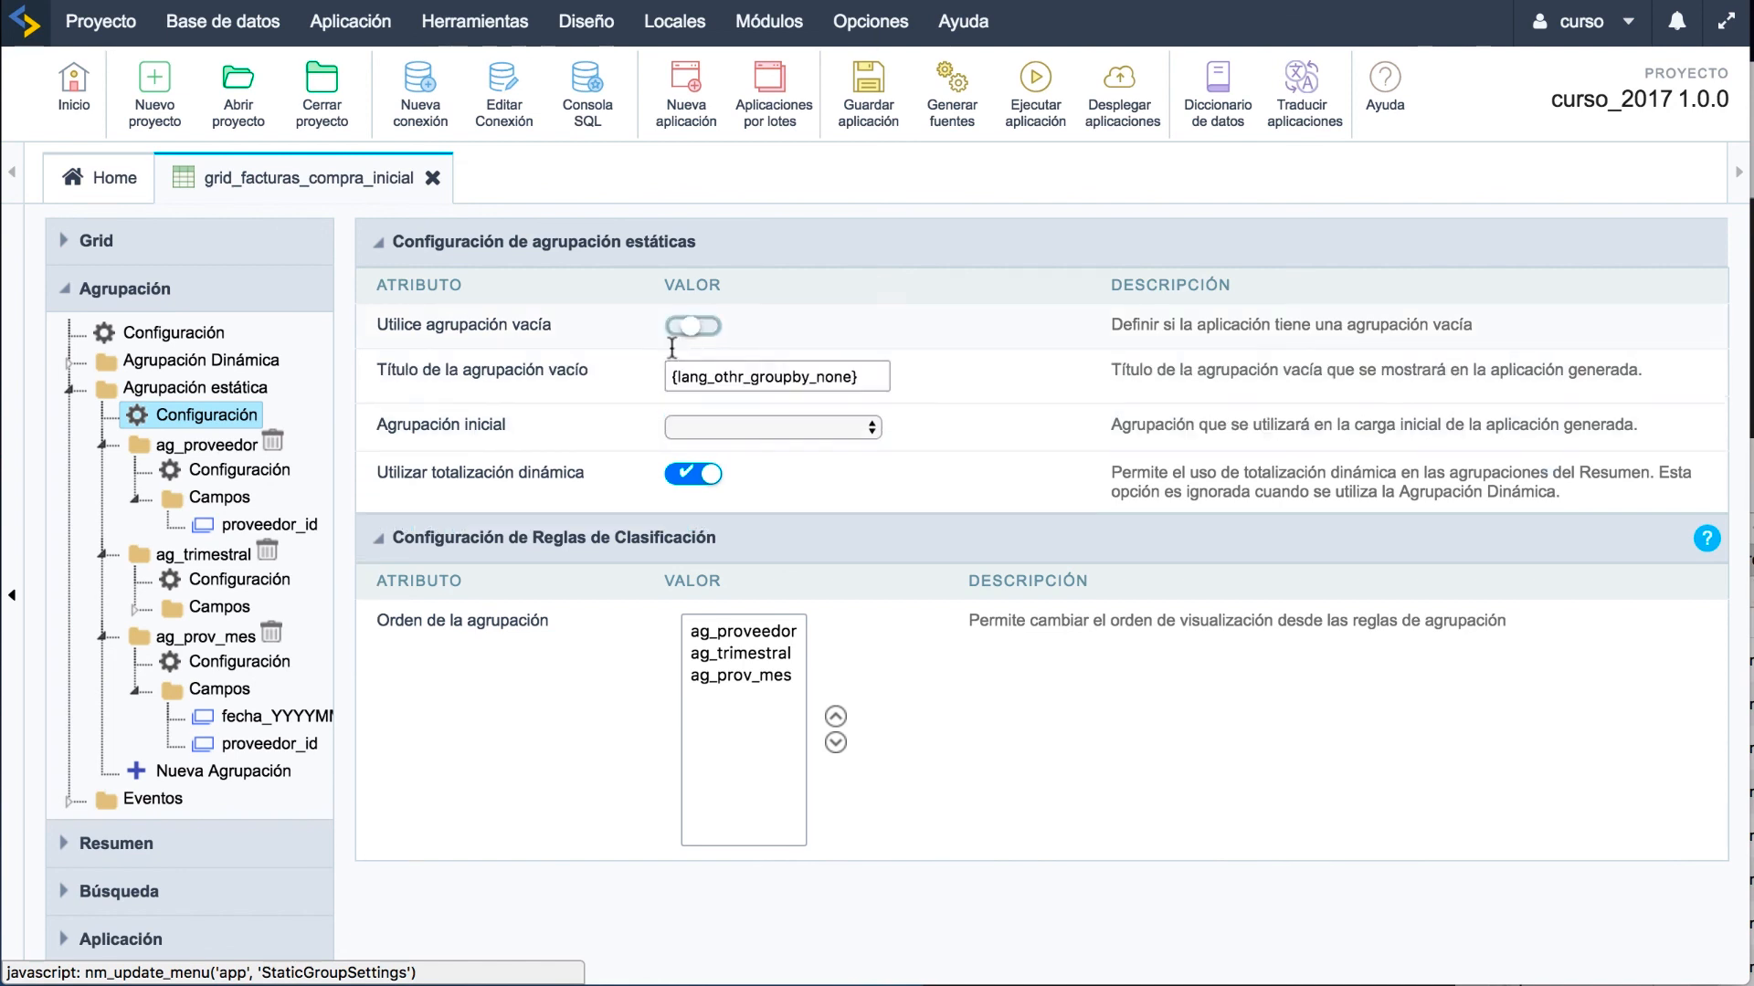
{"action": "left_click", "coordinate": [756, 633]}
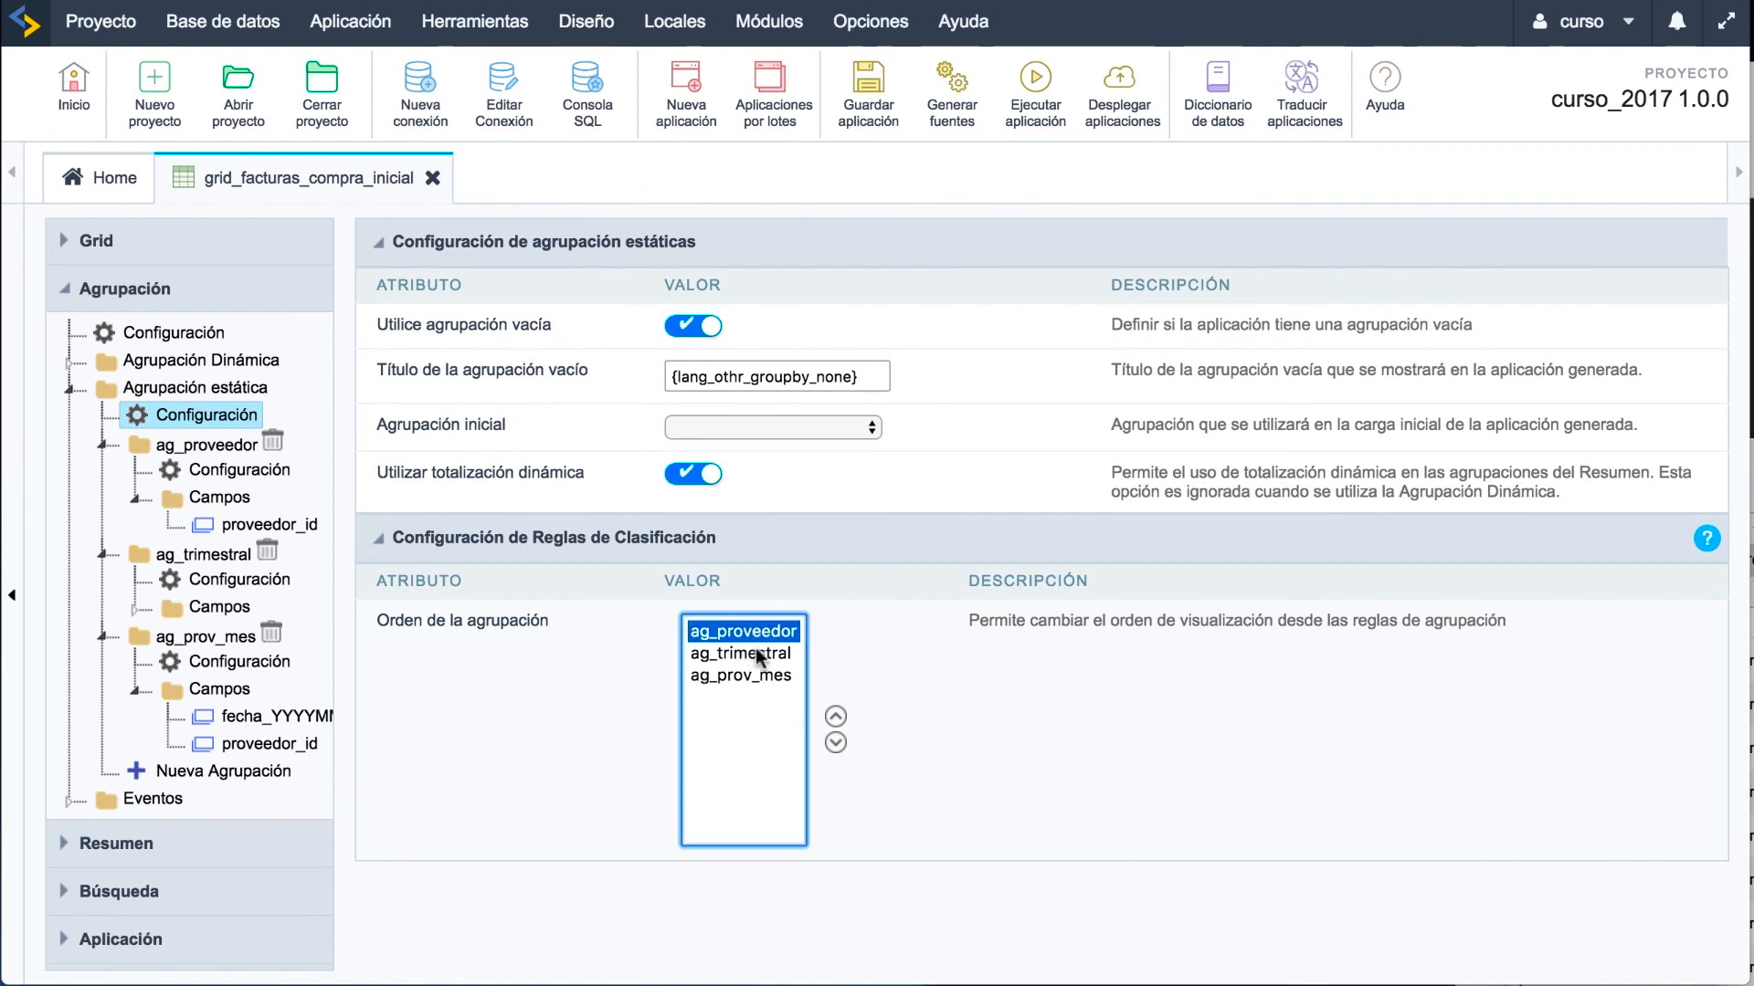
{"action": "left_click", "coordinate": [836, 716]}
{"action": "left_click", "coordinate": [836, 716]}
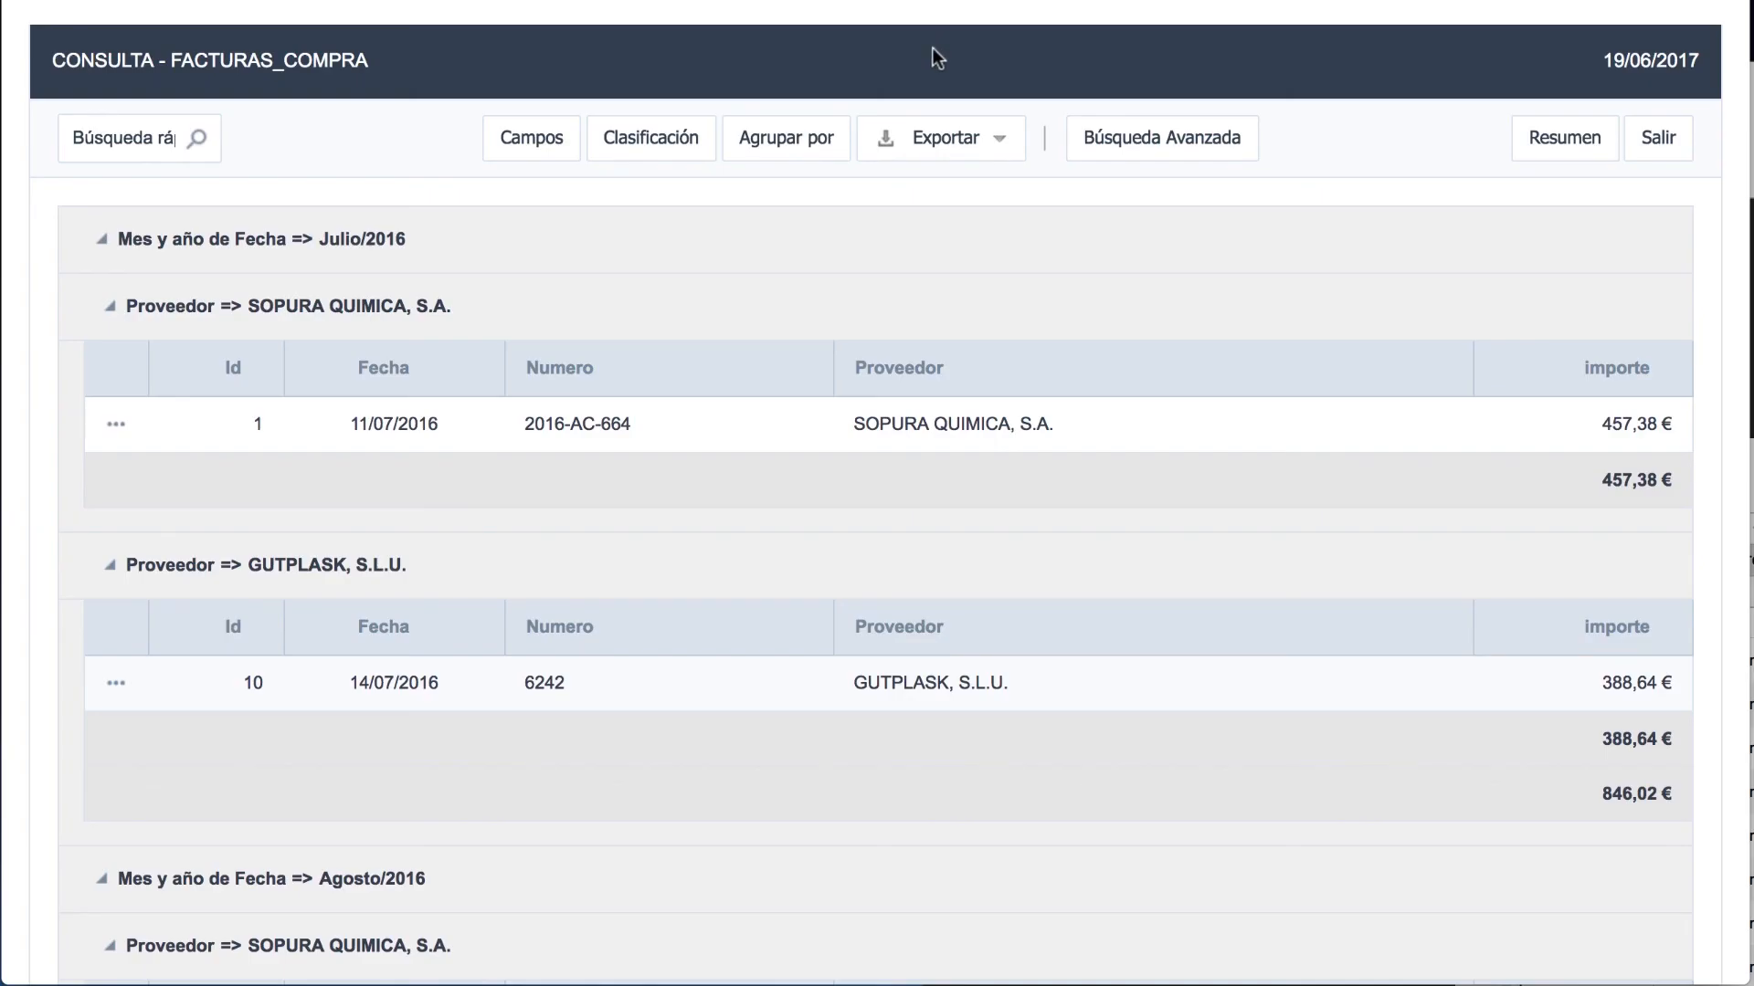
Step: Check the invoice list with the Ninguno grouping, and restore the grouping by Proveedor y mes
{"action": "left_click", "coordinate": [781, 142]}
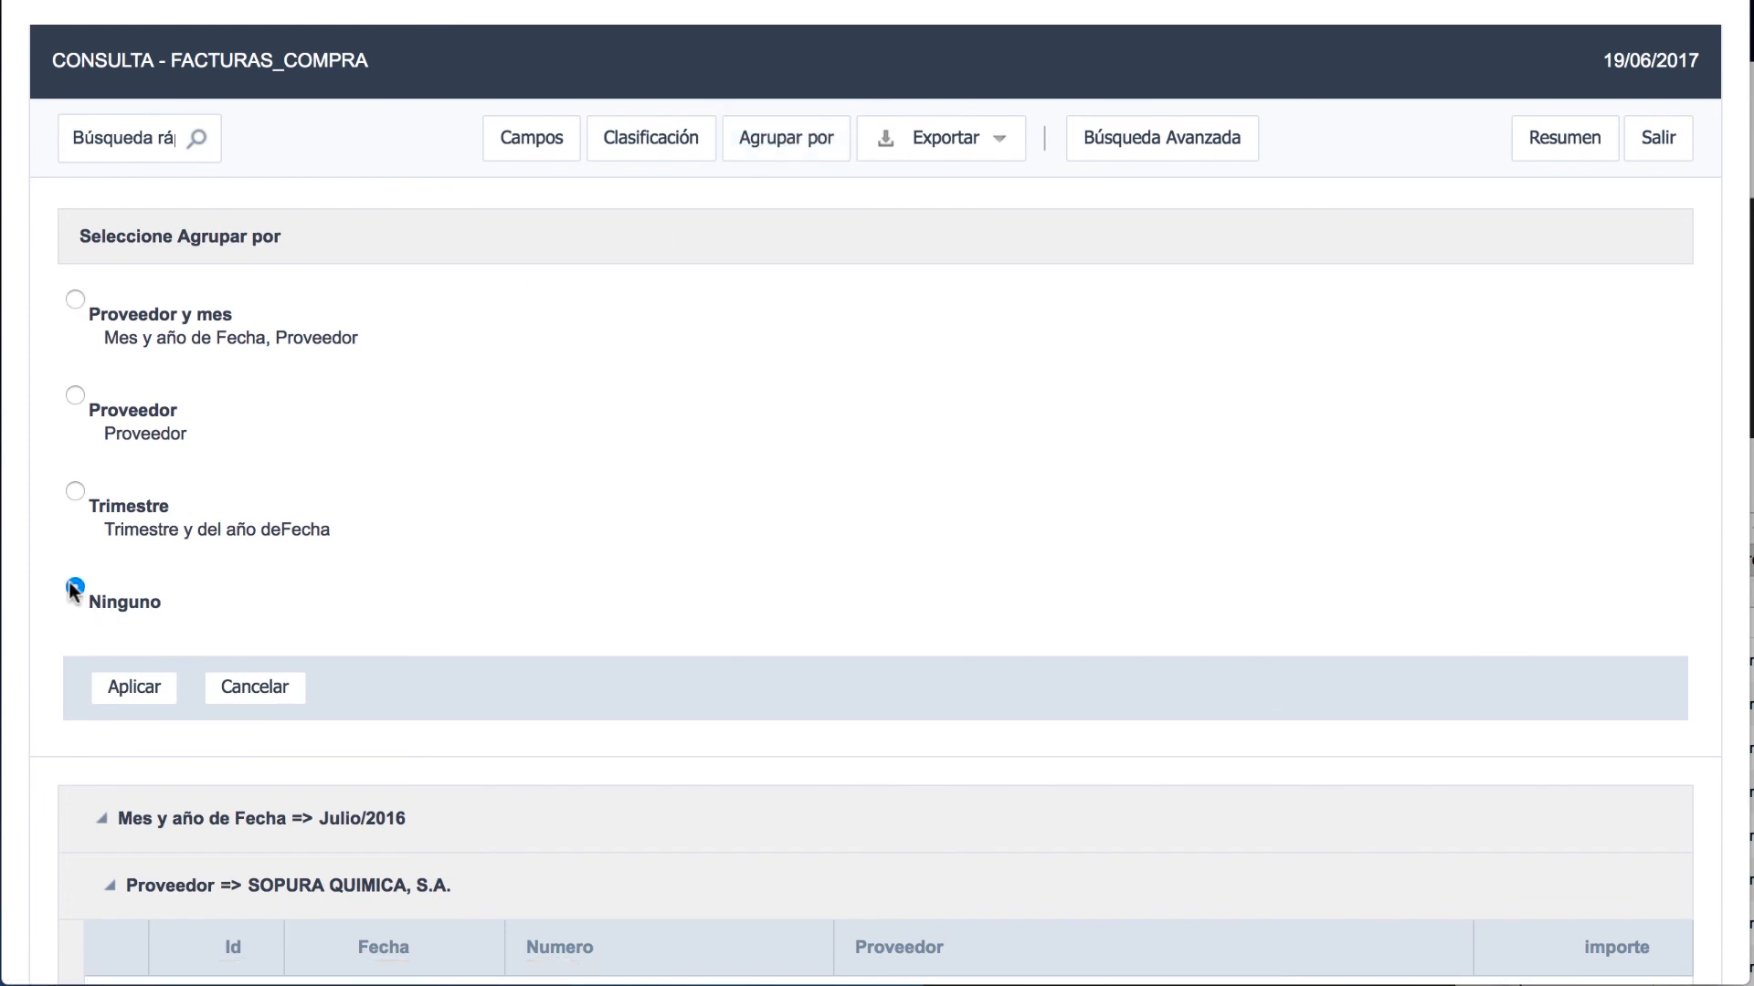
{"action": "left_click", "coordinate": [134, 687]}
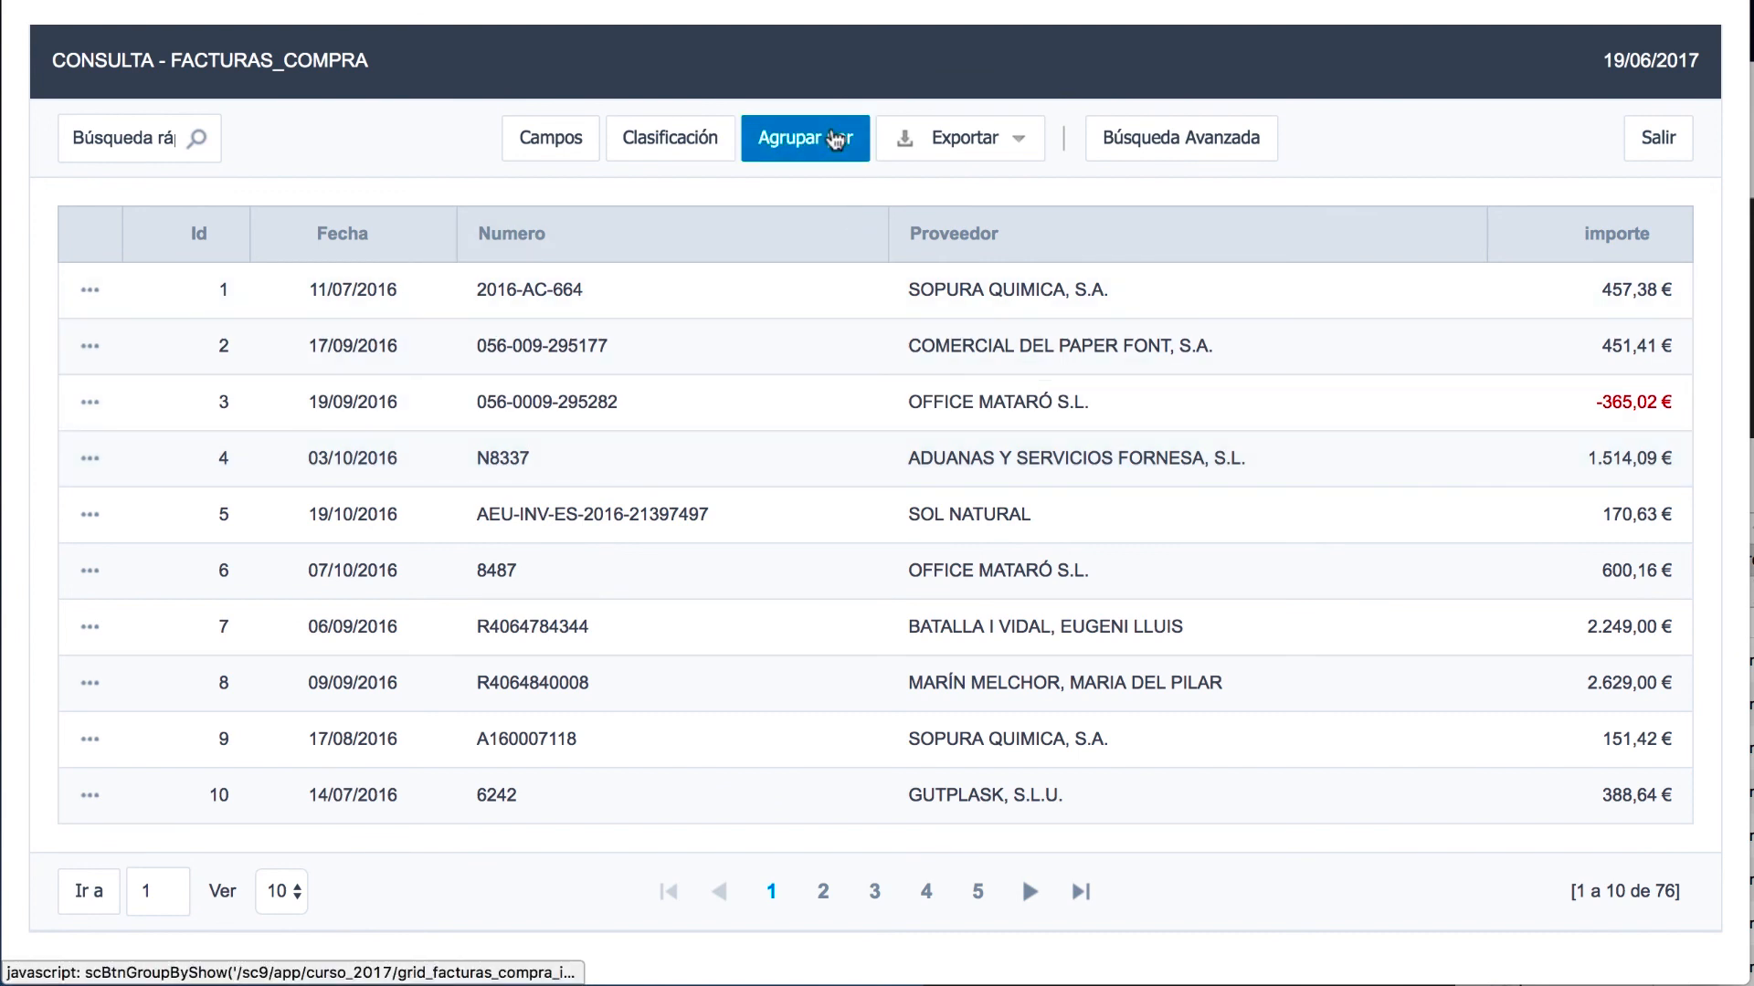
{"action": "left_click", "coordinate": [835, 139]}
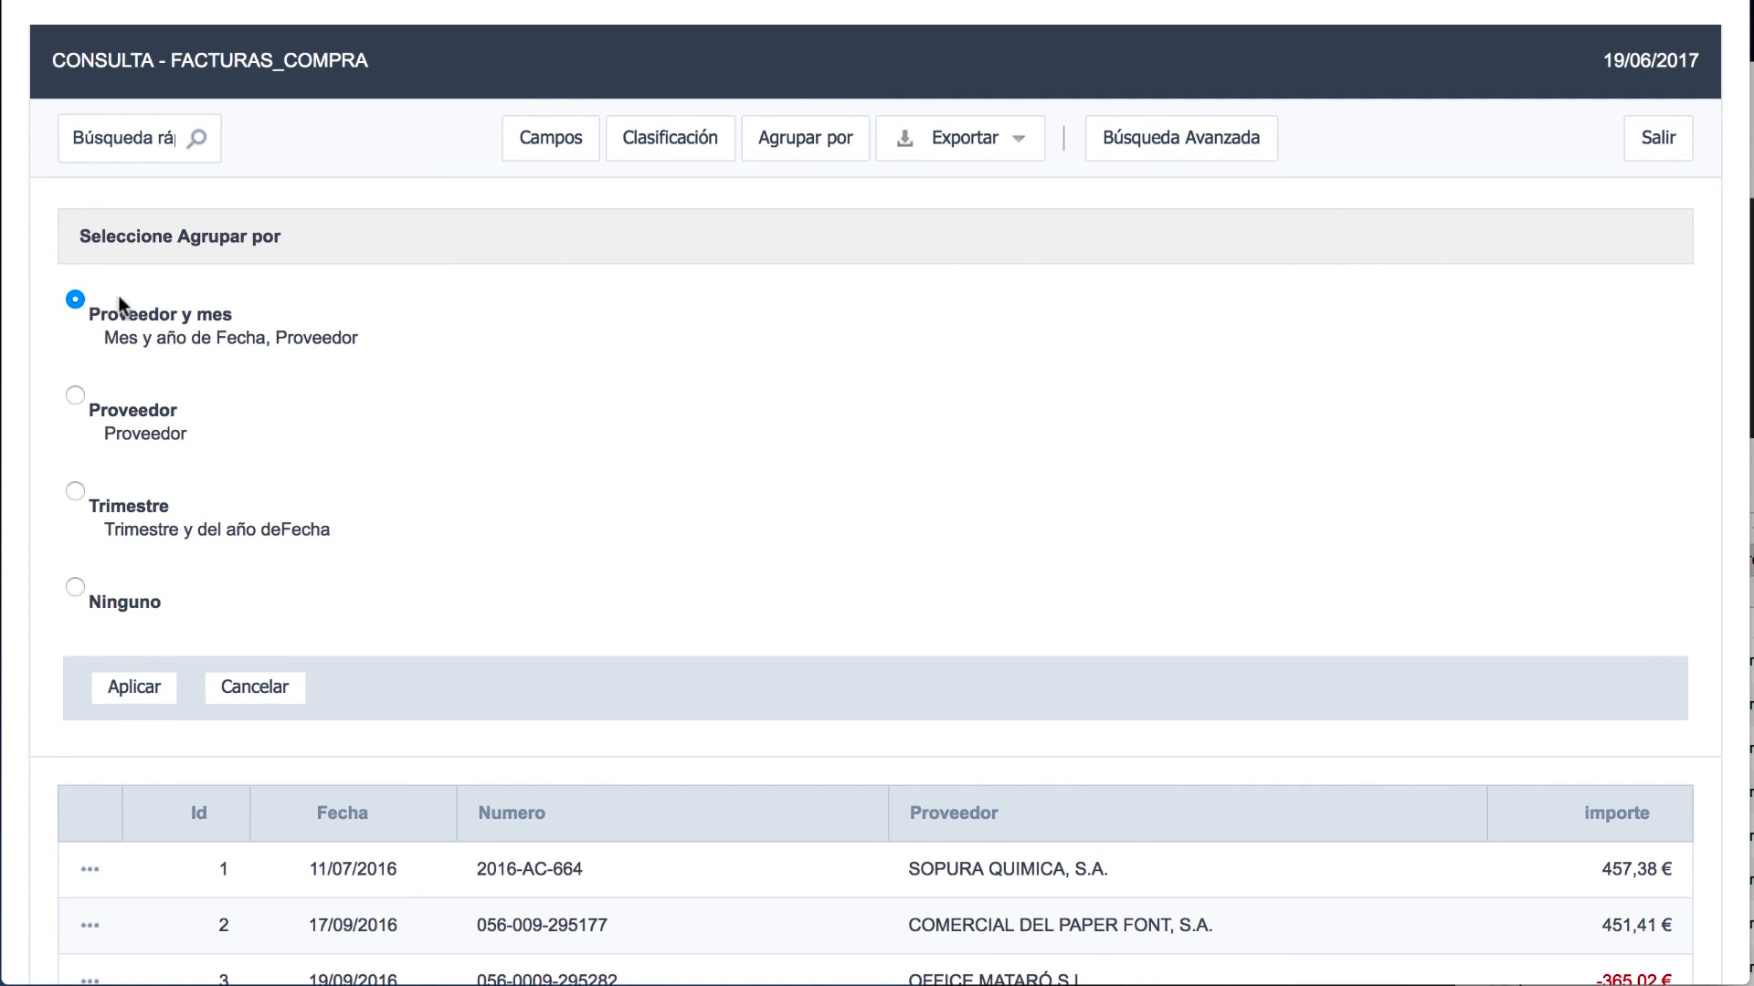
{"action": "left_click", "coordinate": [134, 688]}
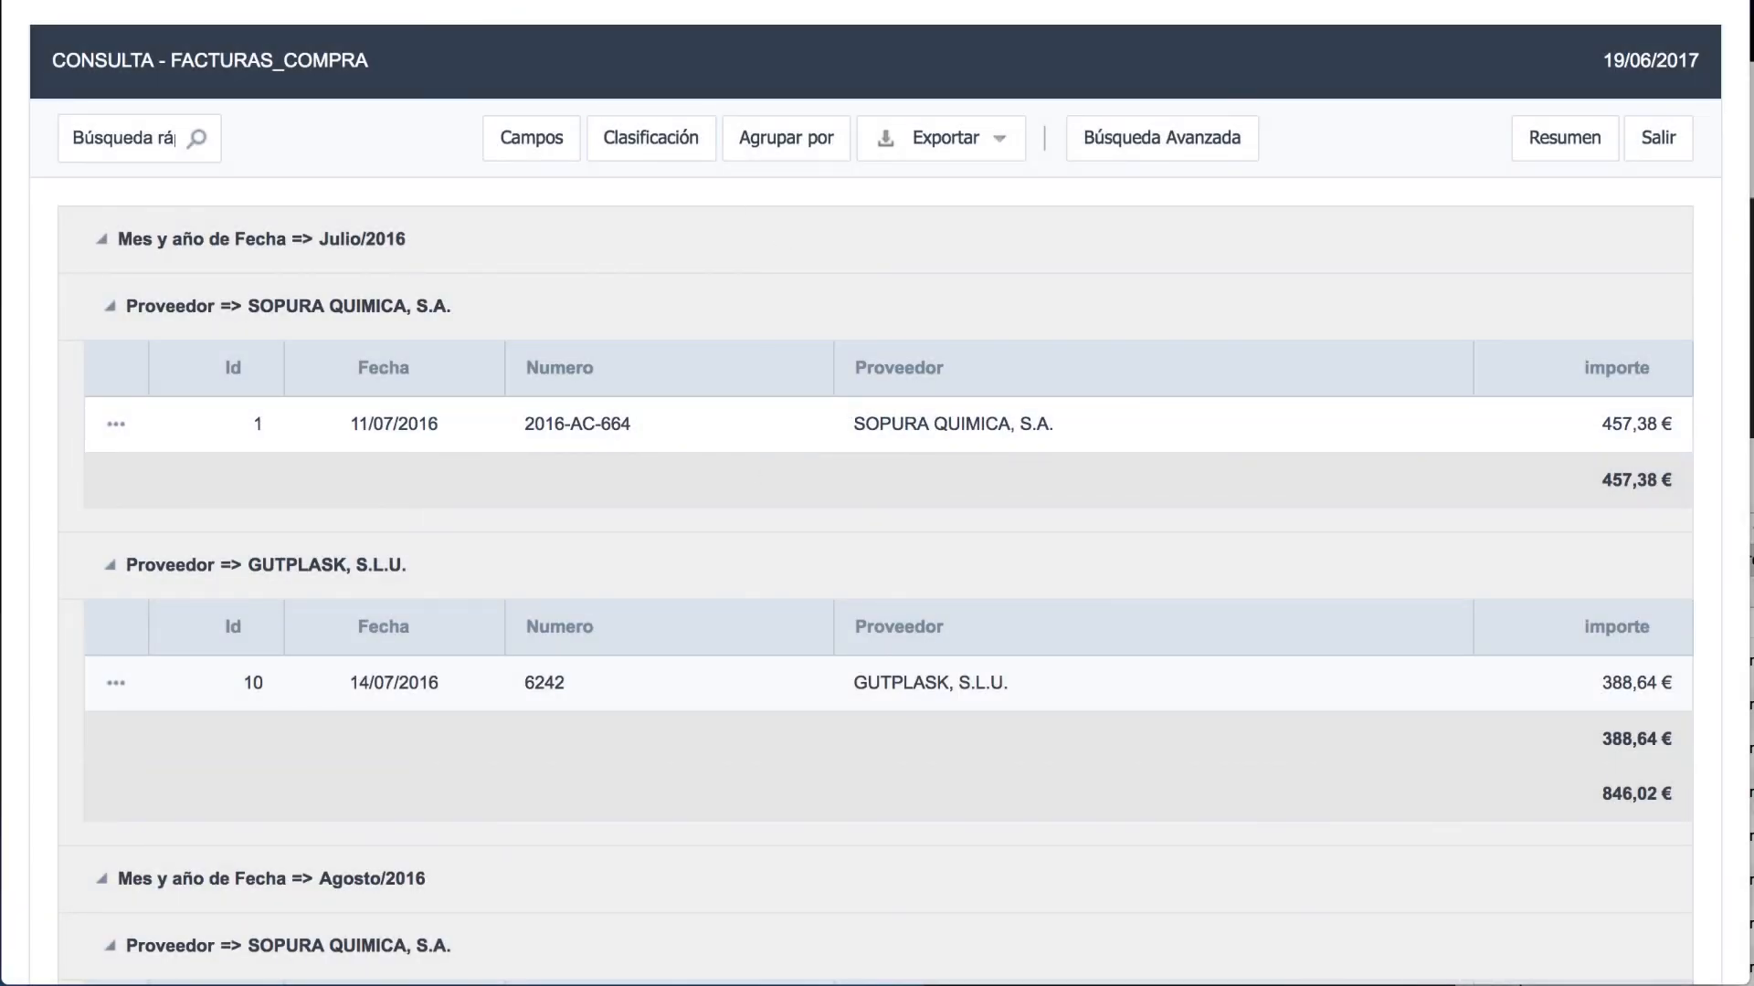
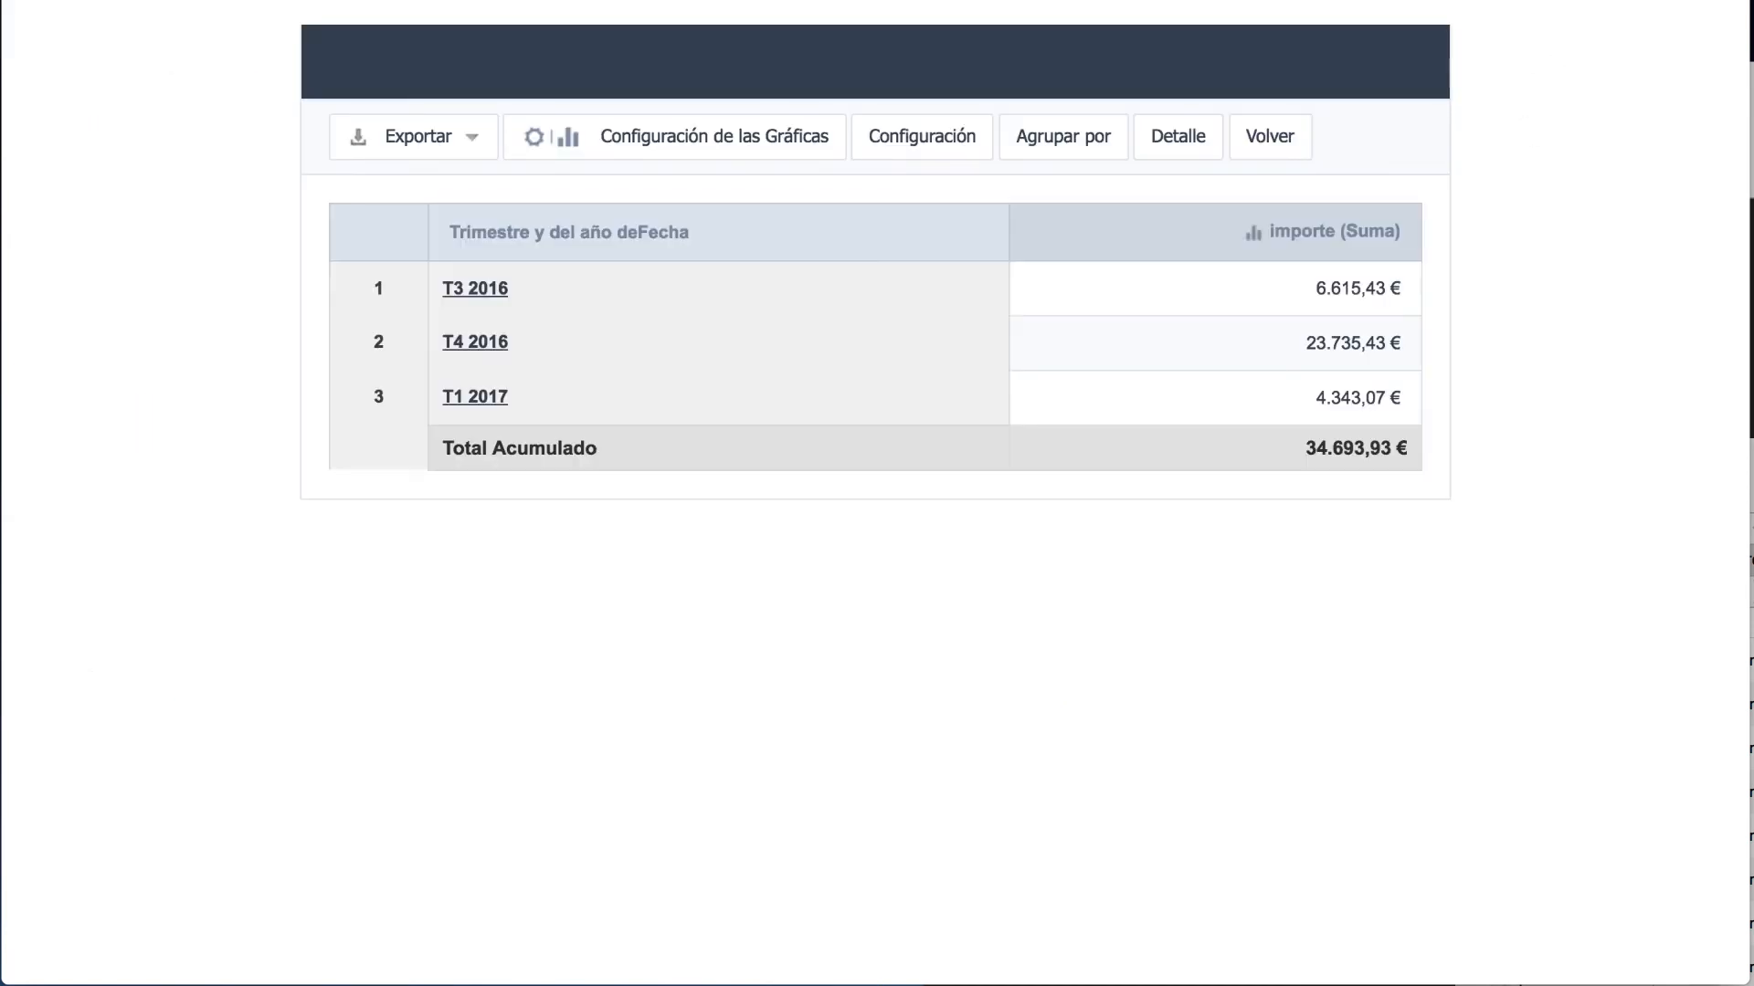
Step: Return from the quarterly summary, group the invoices by Proveedor y mes, and open that grouping's summary
{"action": "left_click", "coordinate": [1287, 146]}
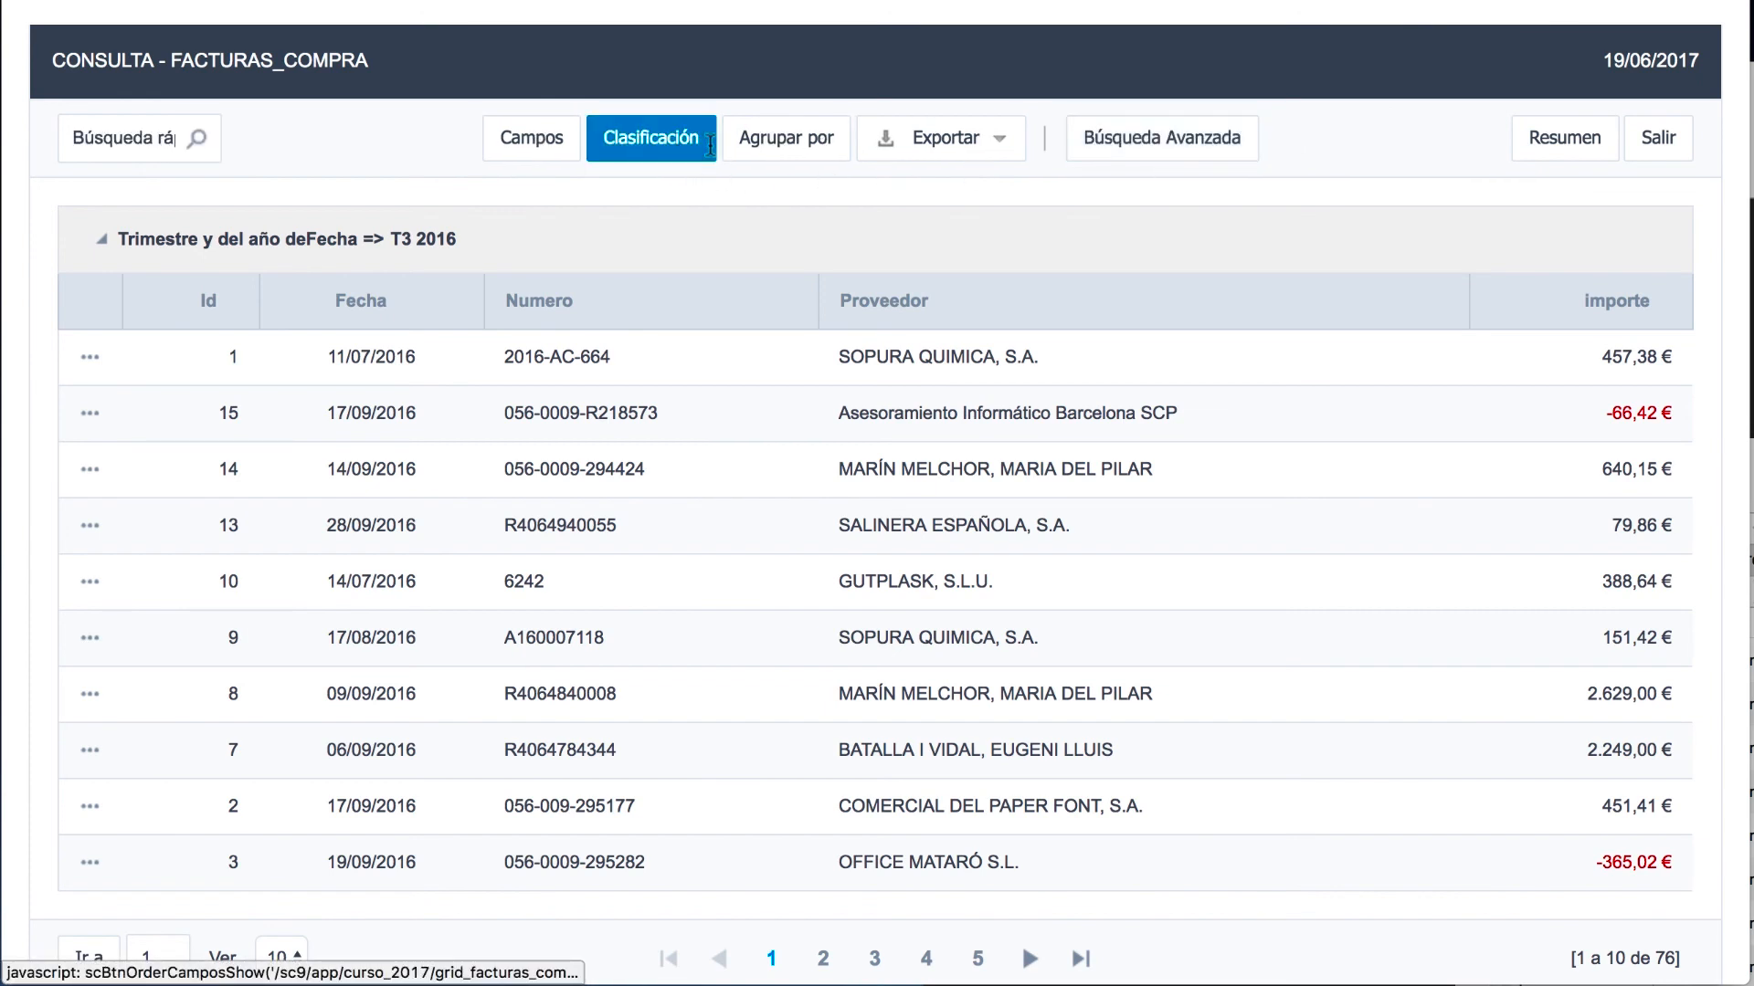
{"action": "left_click", "coordinate": [832, 149]}
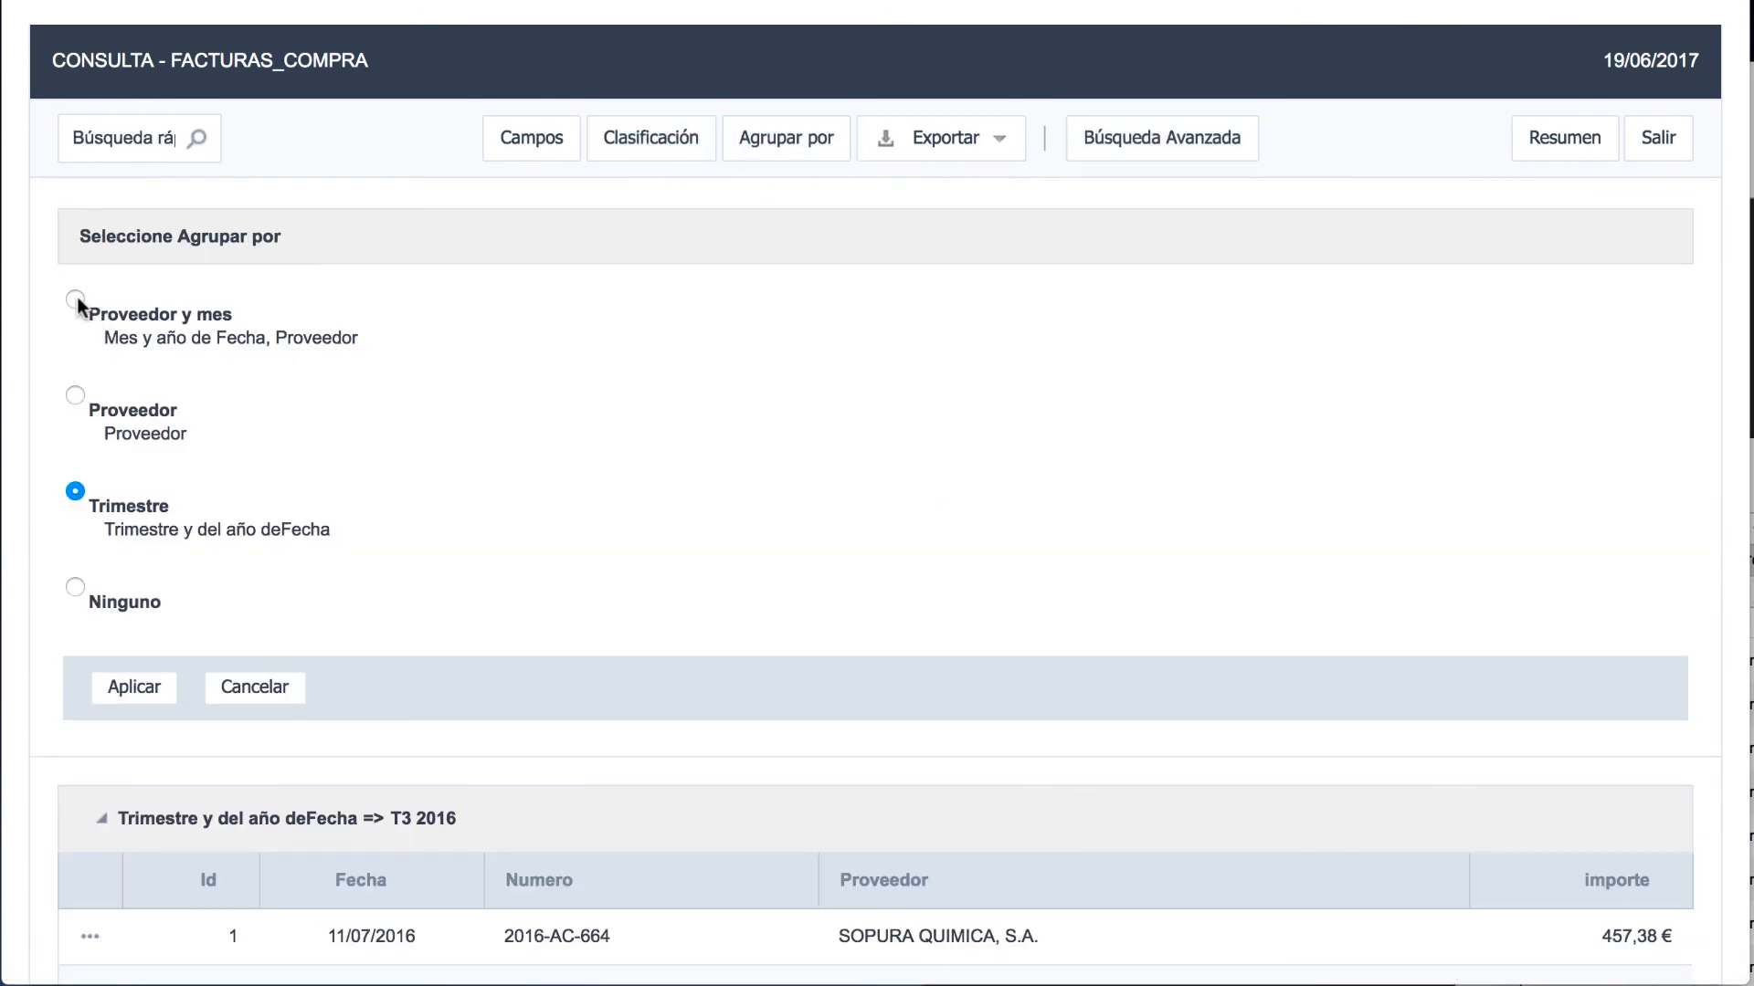
{"action": "left_click", "coordinate": [126, 692]}
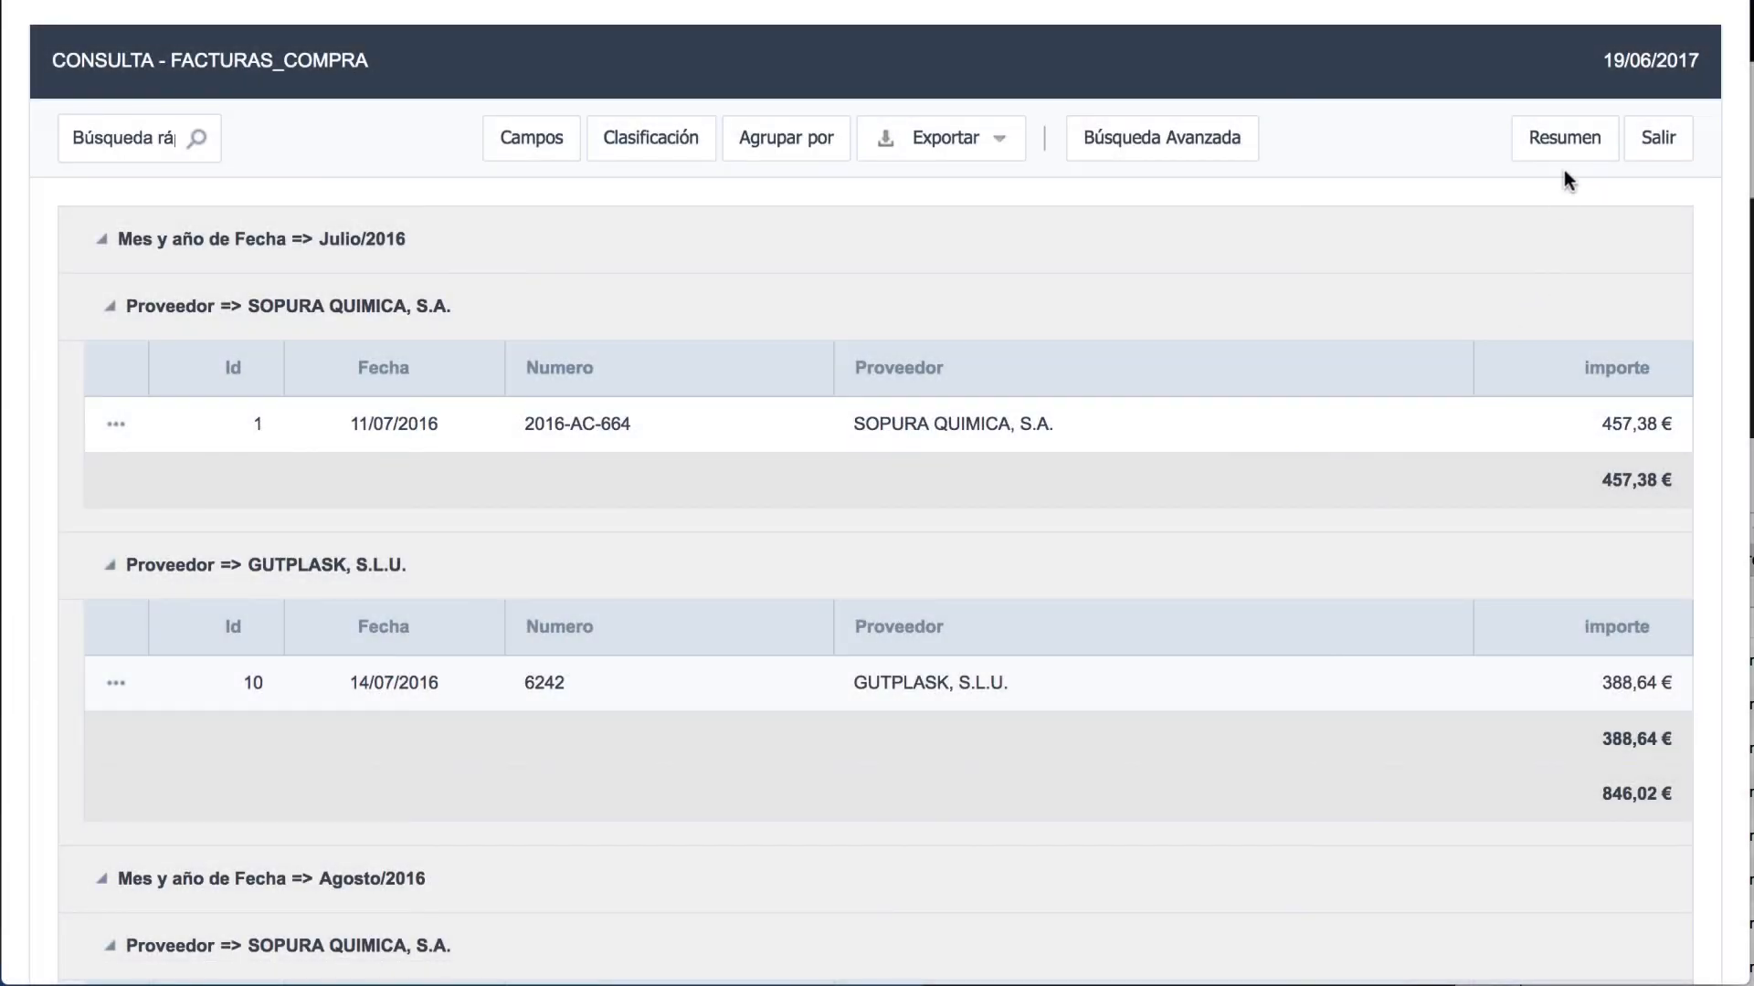
{"action": "left_click", "coordinate": [1558, 151]}
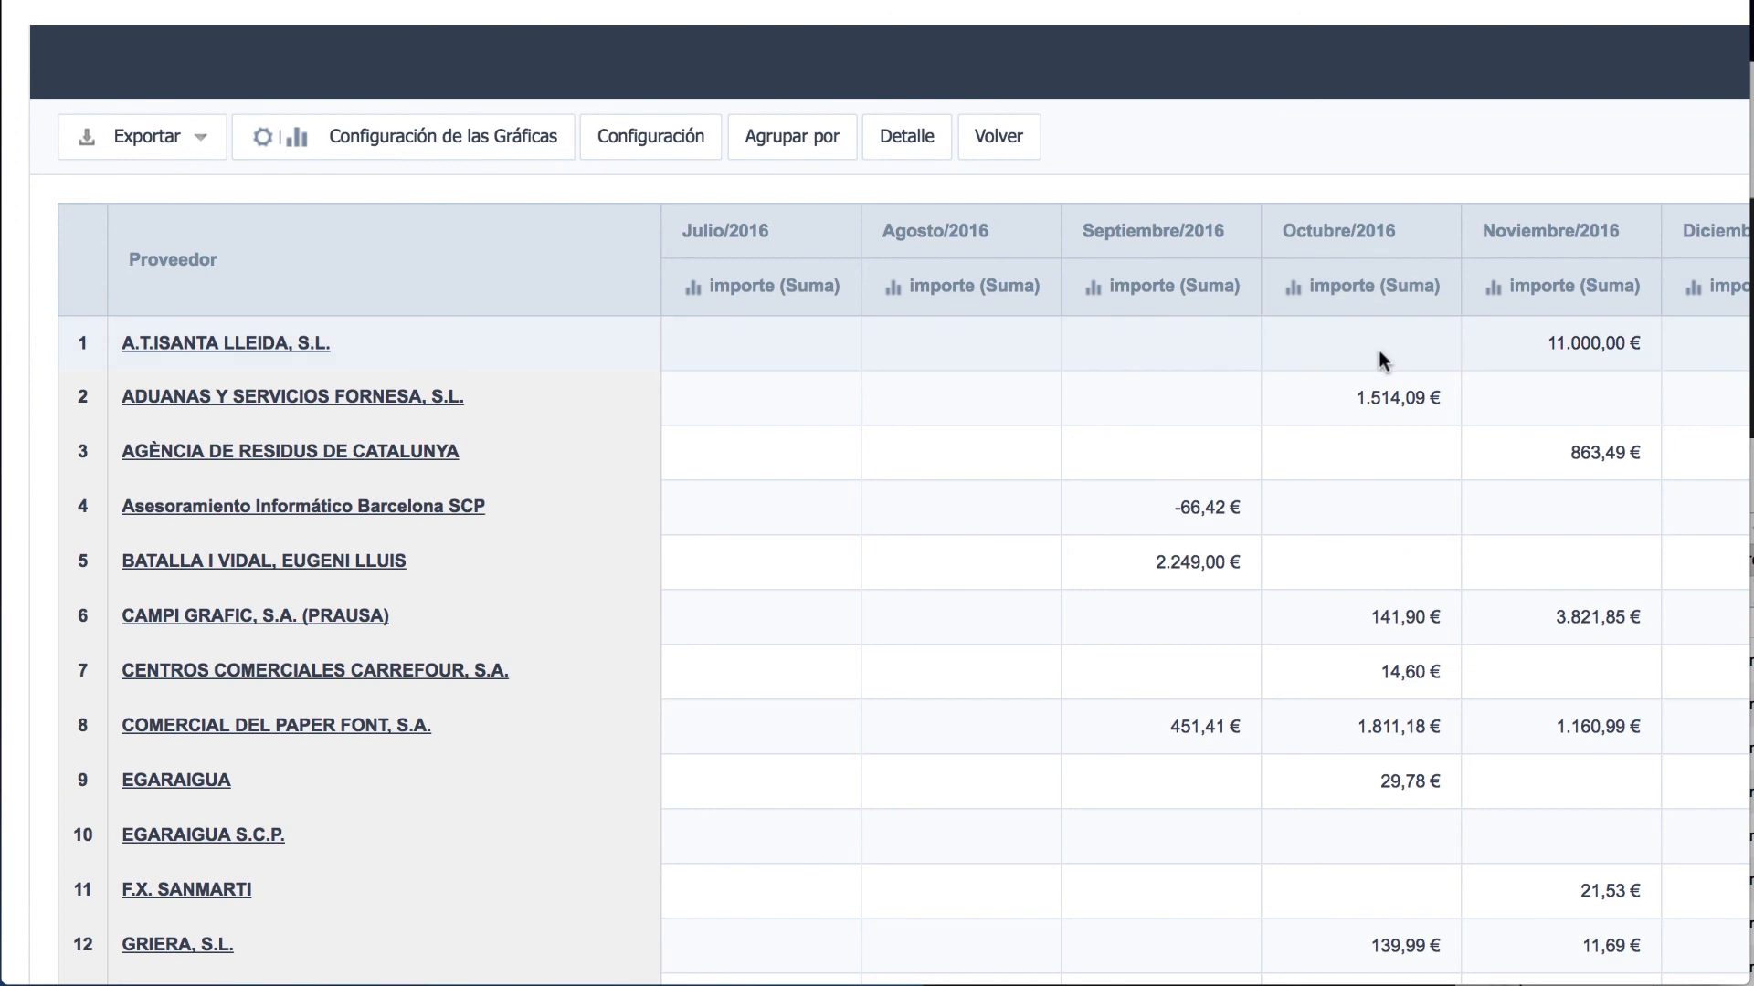
Step: View the chart of each supplier's total importe sum, check its chart settings, and return to the summary
{"action": "scroll", "coordinate": [1448, 354], "scroll_direction": "right", "scroll_amount": 10}
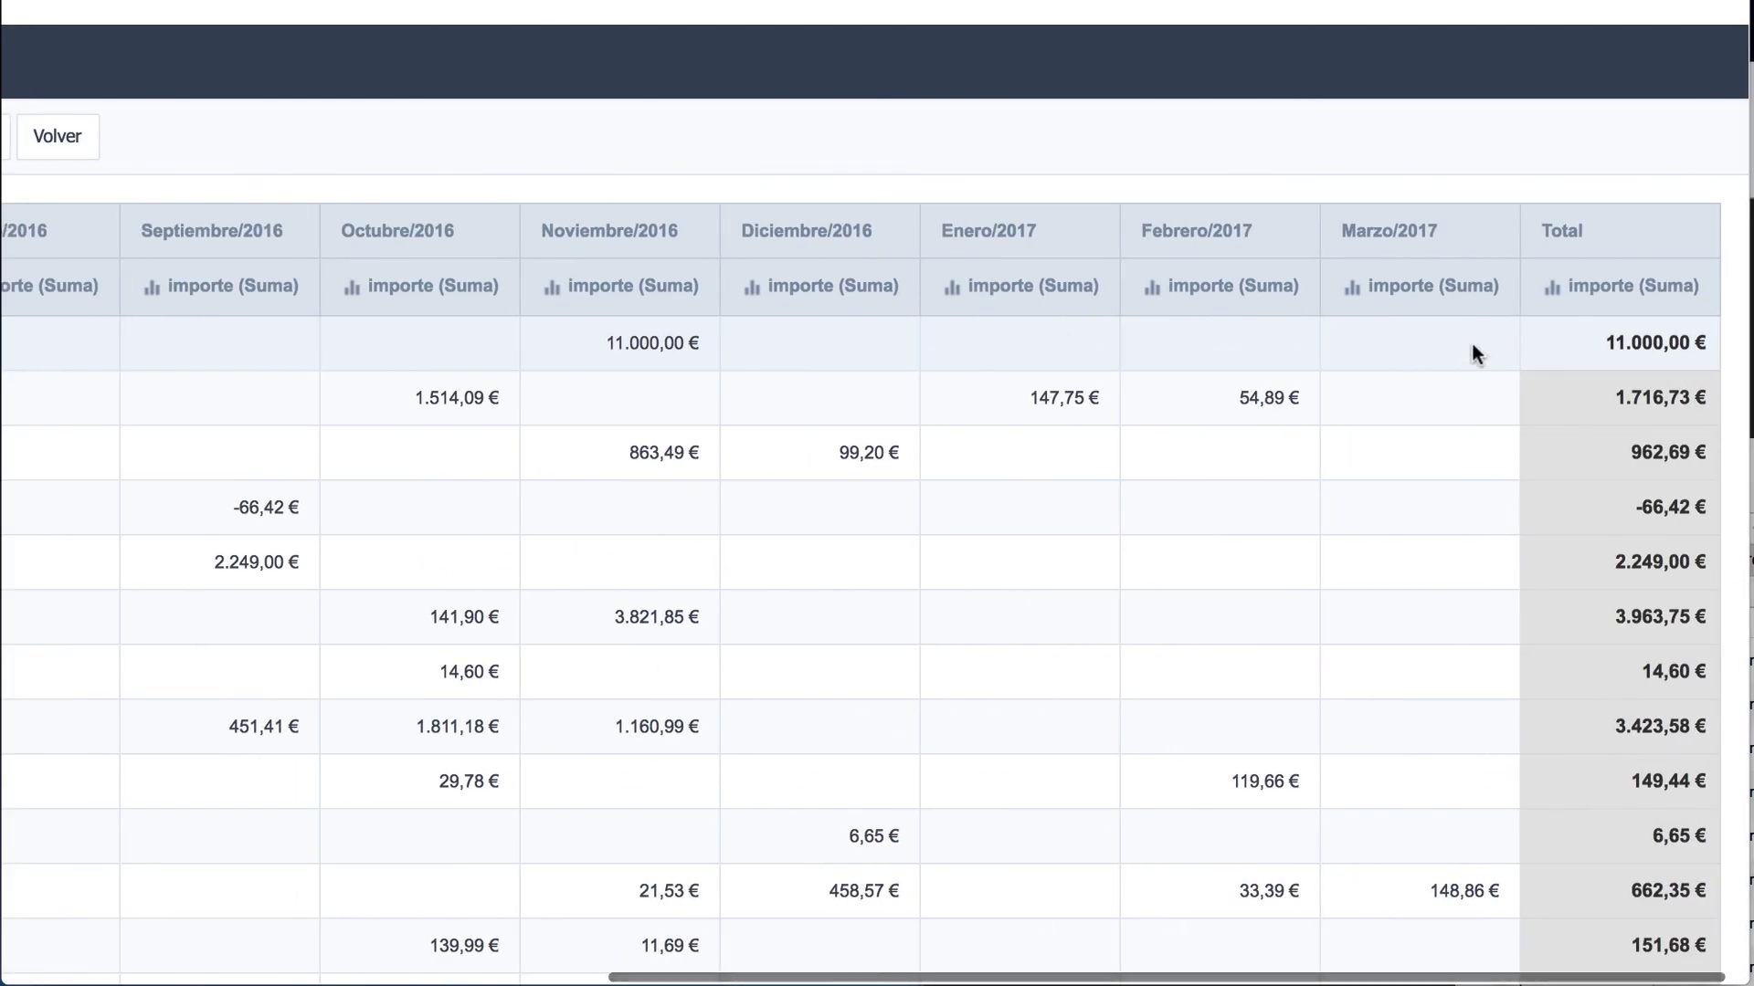
{"action": "left_click", "coordinate": [1556, 288]}
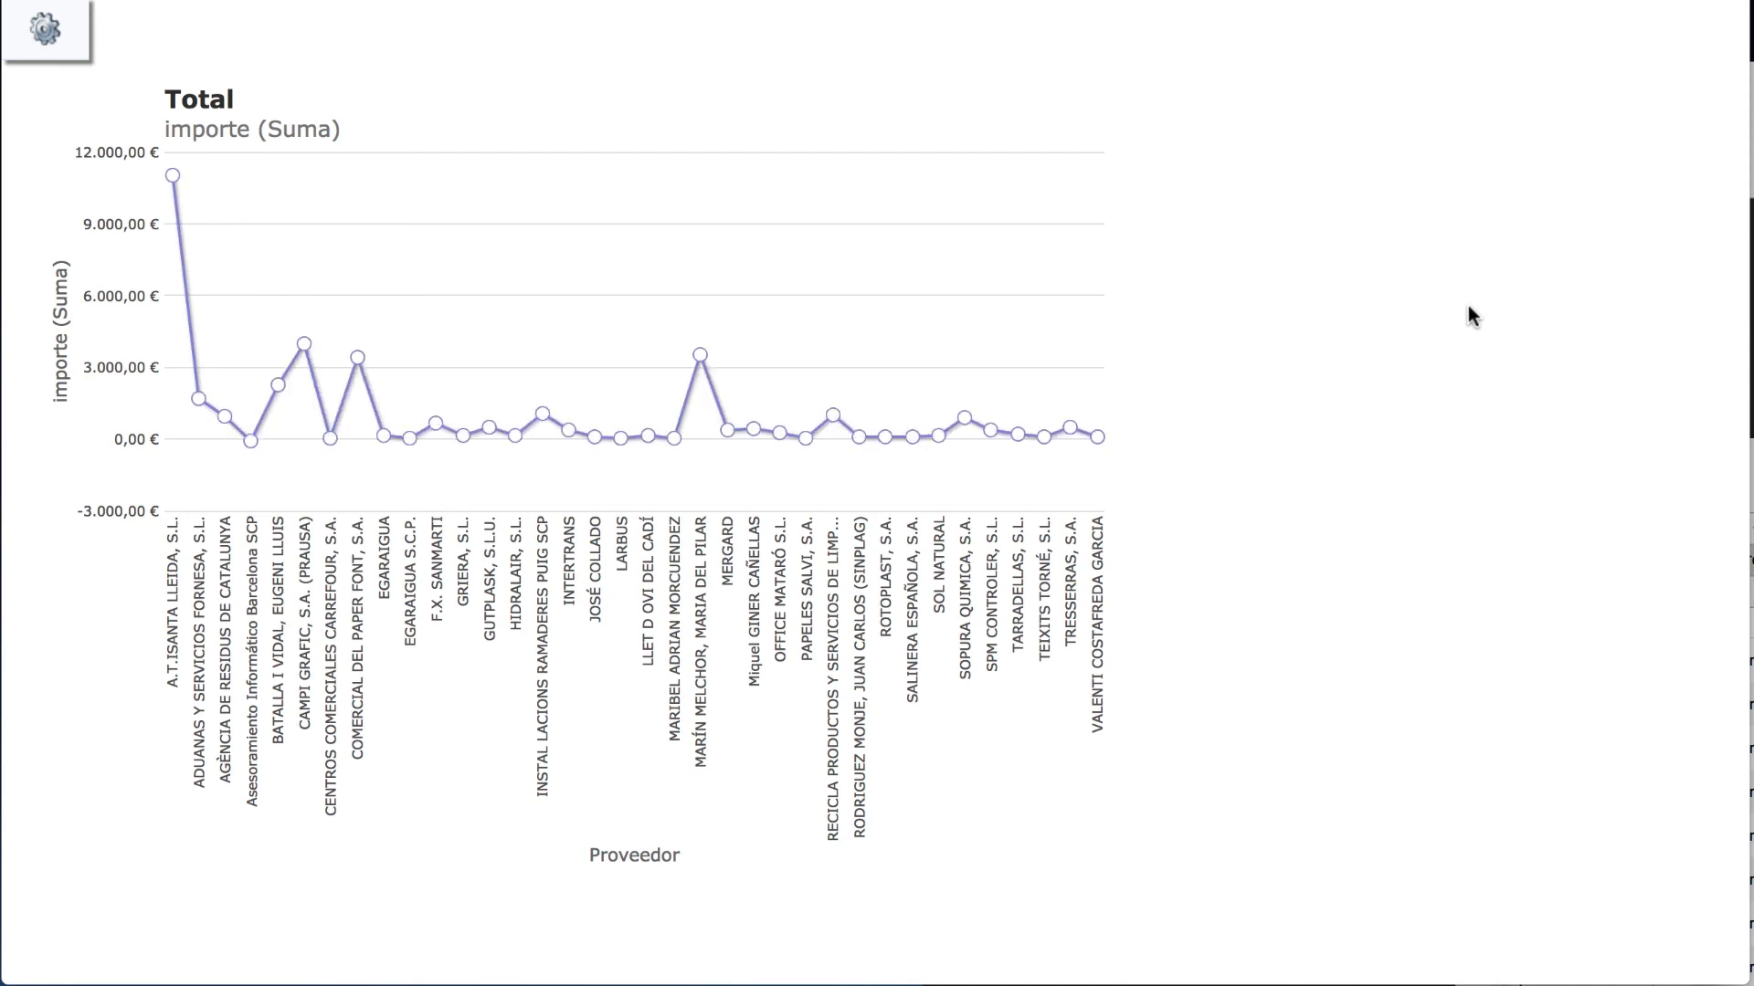
{"action": "left_click", "coordinate": [48, 37]}
{"action": "left_click", "coordinate": [194, 31]}
{"action": "left_click", "coordinate": [206, 1]}
{"action": "left_click", "coordinate": [1425, 29]}
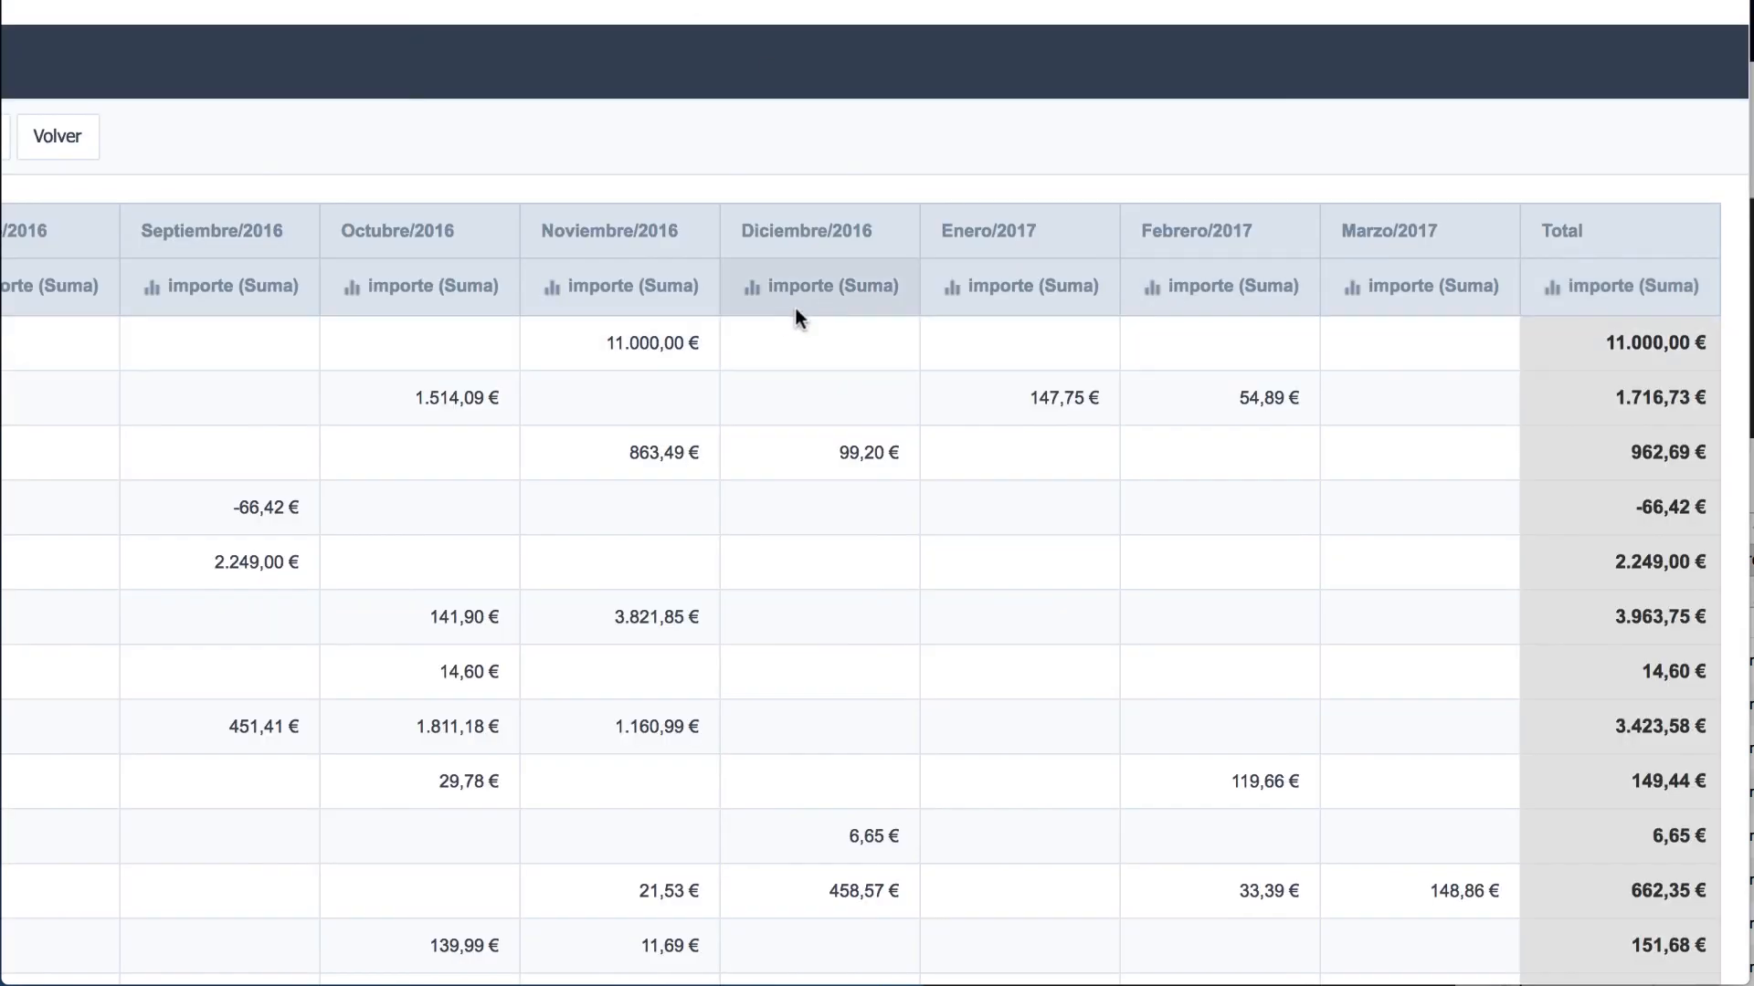
Step: View the chart of supplier importe sums for Noviembre/2016 and compare it with the monthly summary table
{"action": "scroll", "coordinate": [820, 319], "scroll_direction": "left", "scroll_amount": 1}
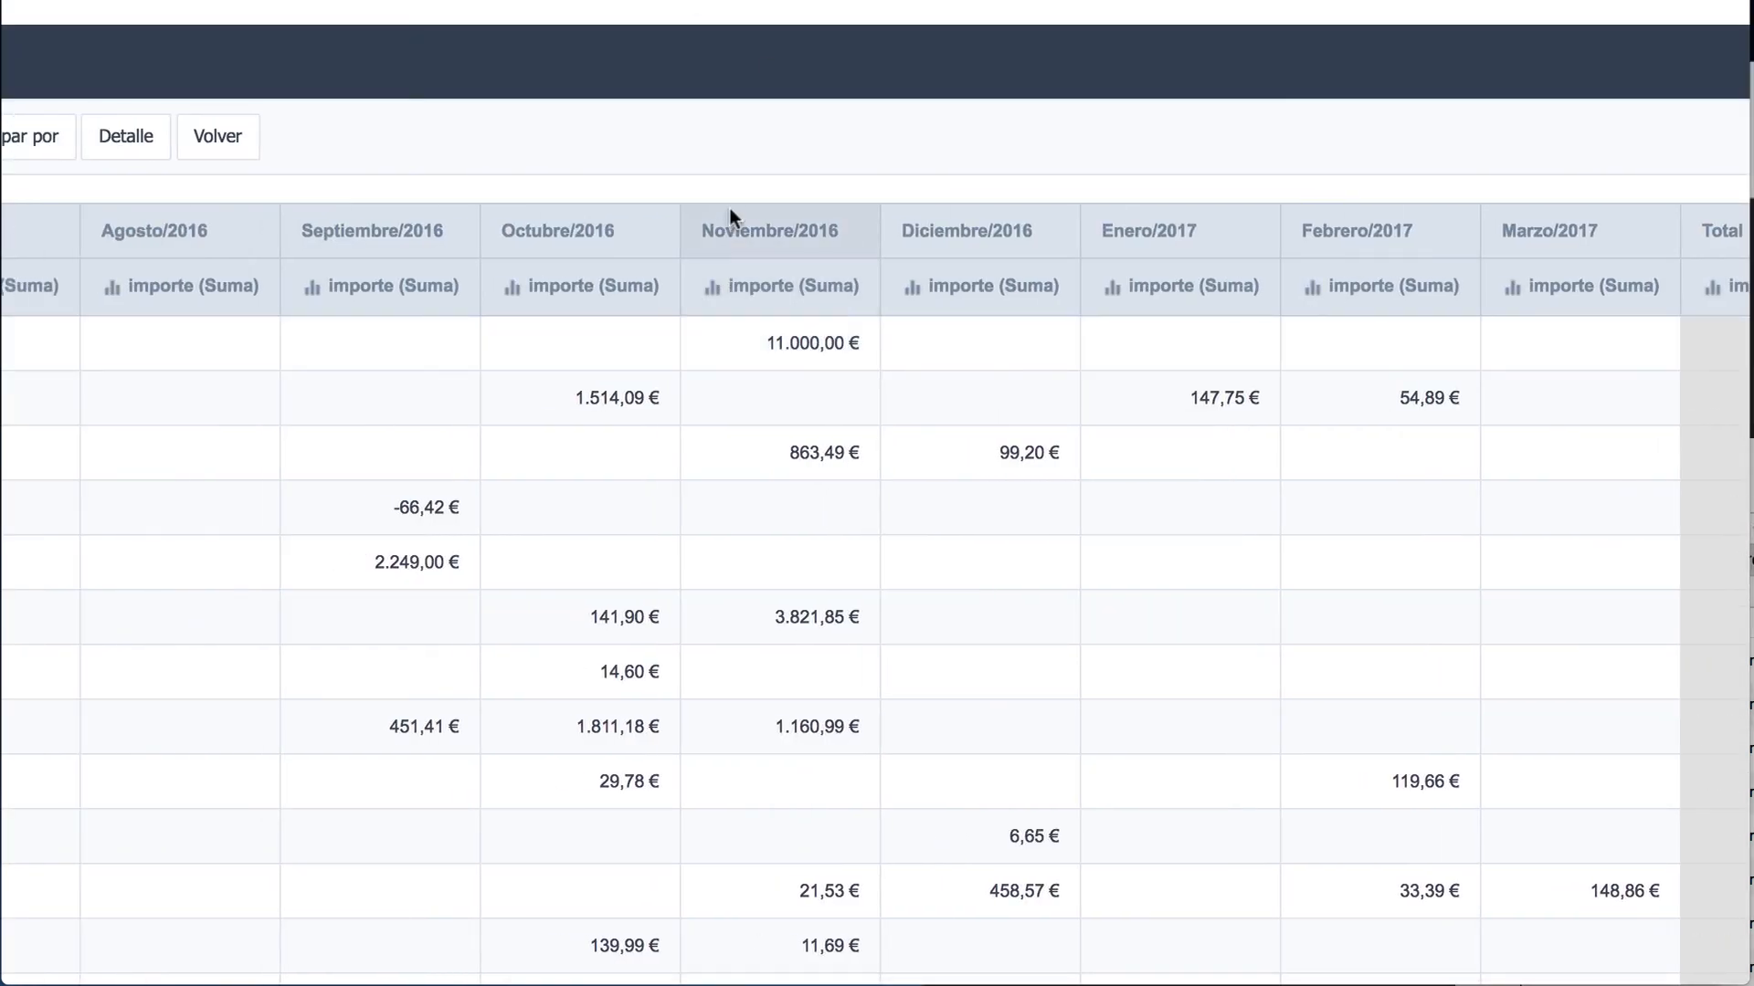
{"action": "left_click", "coordinate": [725, 274]}
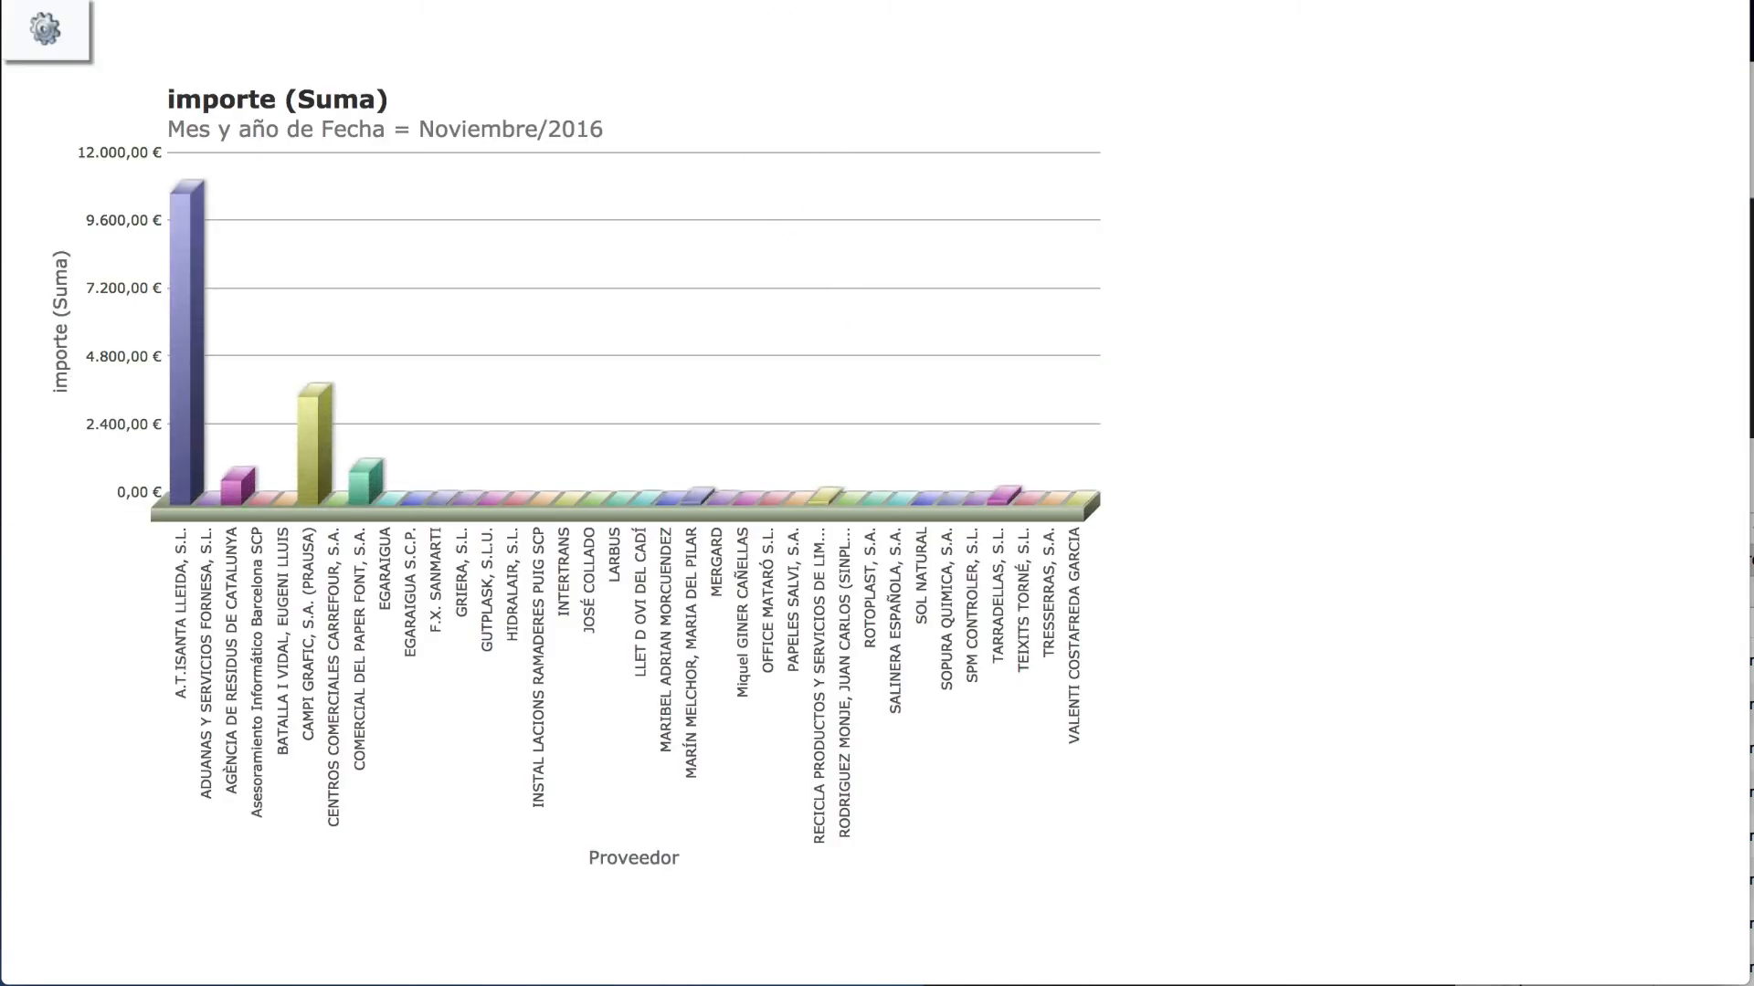
{"action": "key", "text": "super+w"}
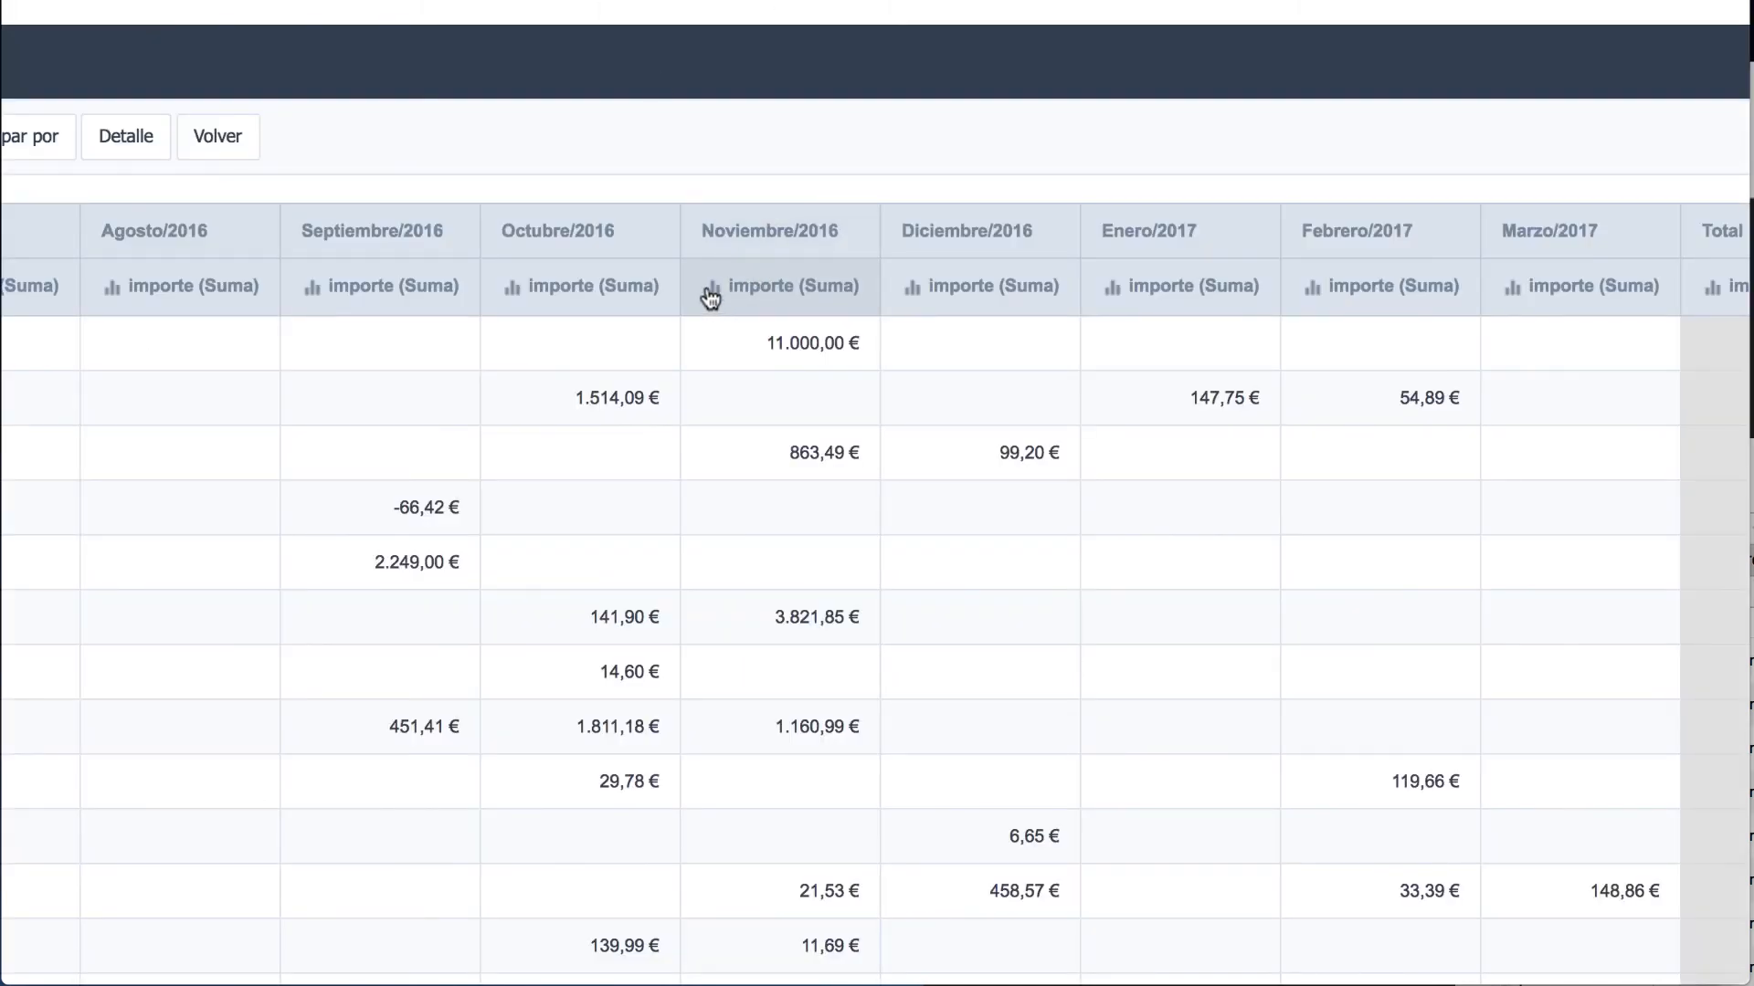
{"action": "key", "text": "ctrl+Tab"}
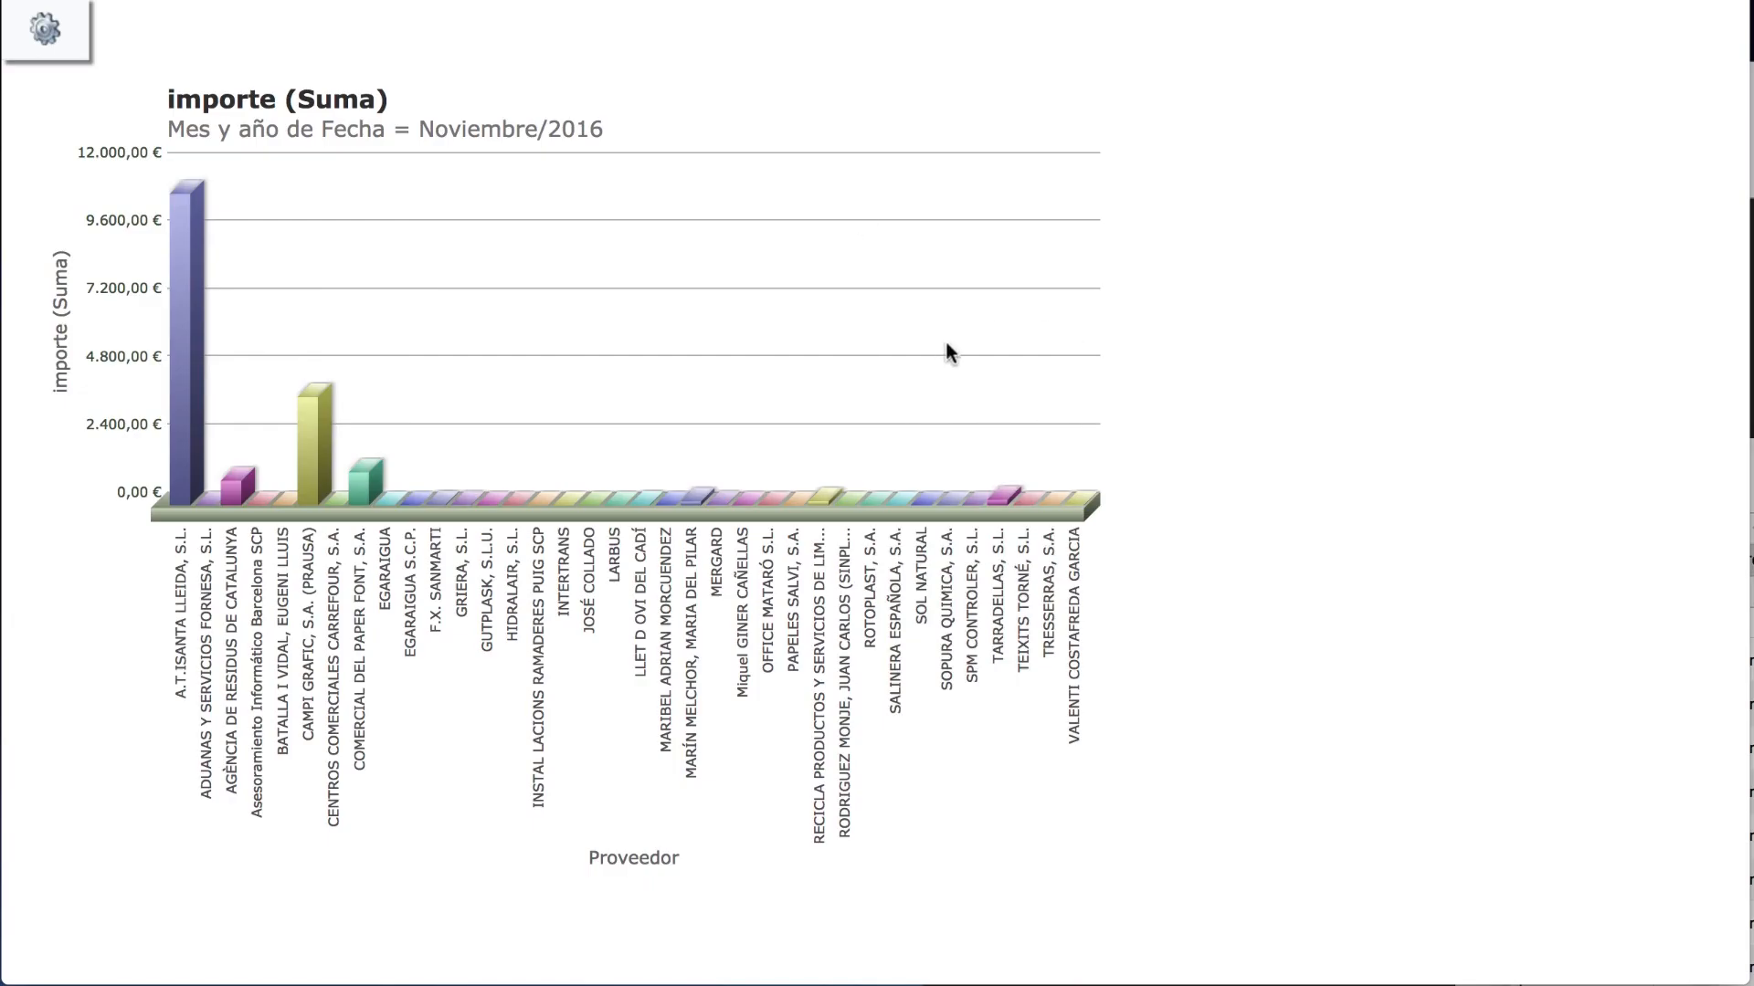
{"action": "key", "text": "ctrl+Tab"}
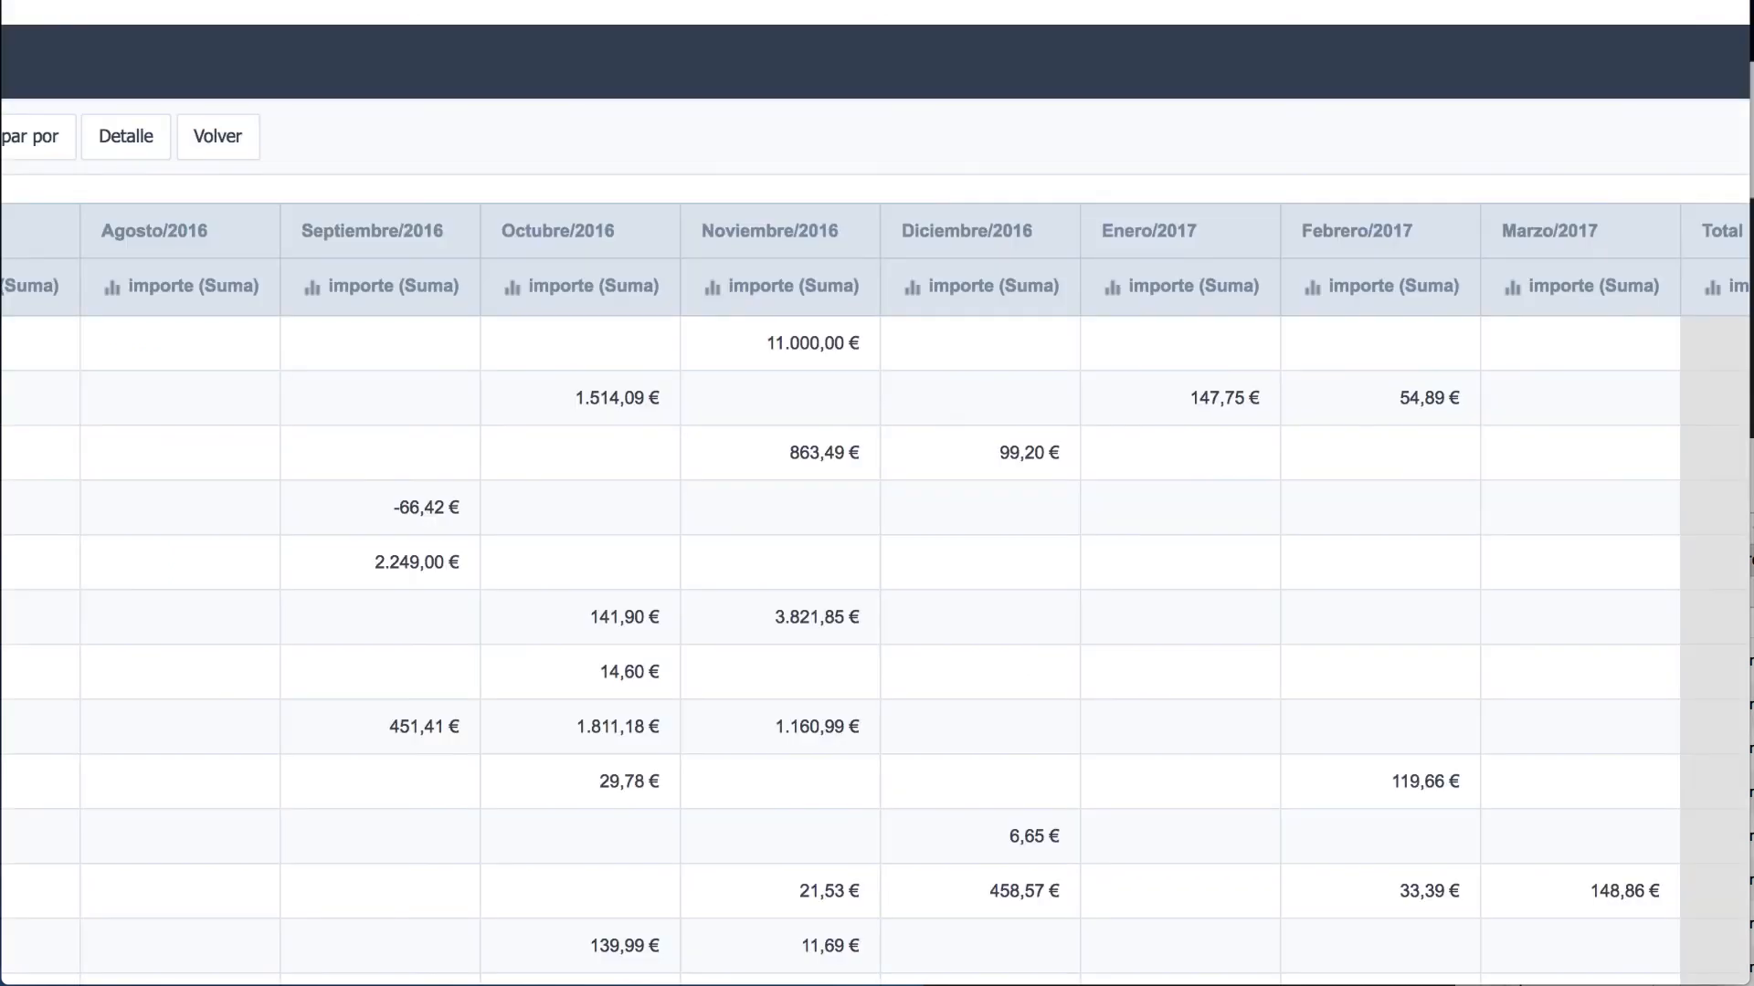
{"action": "scroll", "coordinate": [663, 324], "scroll_direction": "left", "scroll_amount": 5}
{"action": "scroll", "coordinate": [660, 316], "scroll_direction": "left", "scroll_amount": 2}
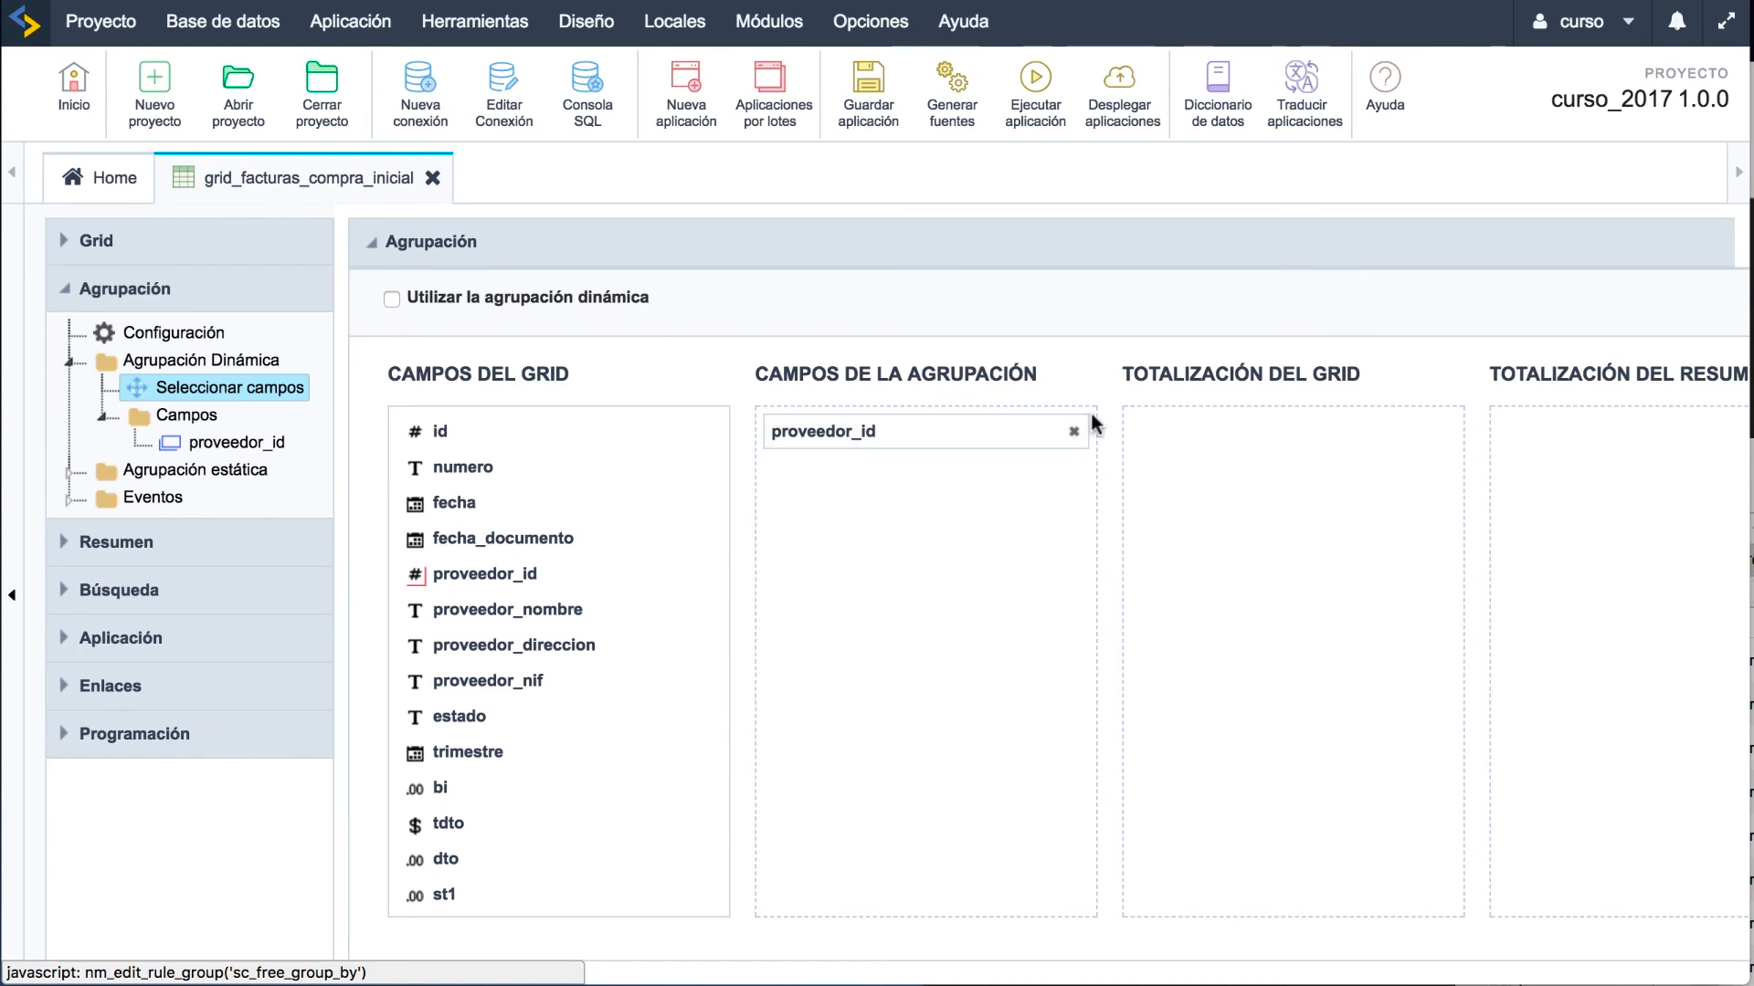
Step: Define the dynamic grouping fields as proveedor_id plus four fecha entries by Año, Trimestre, Mes and Bimestre
{"action": "left_click", "coordinate": [1071, 438]}
{"action": "left_click_drag", "start_coordinate": [594, 566], "coordinate": [862, 472]}
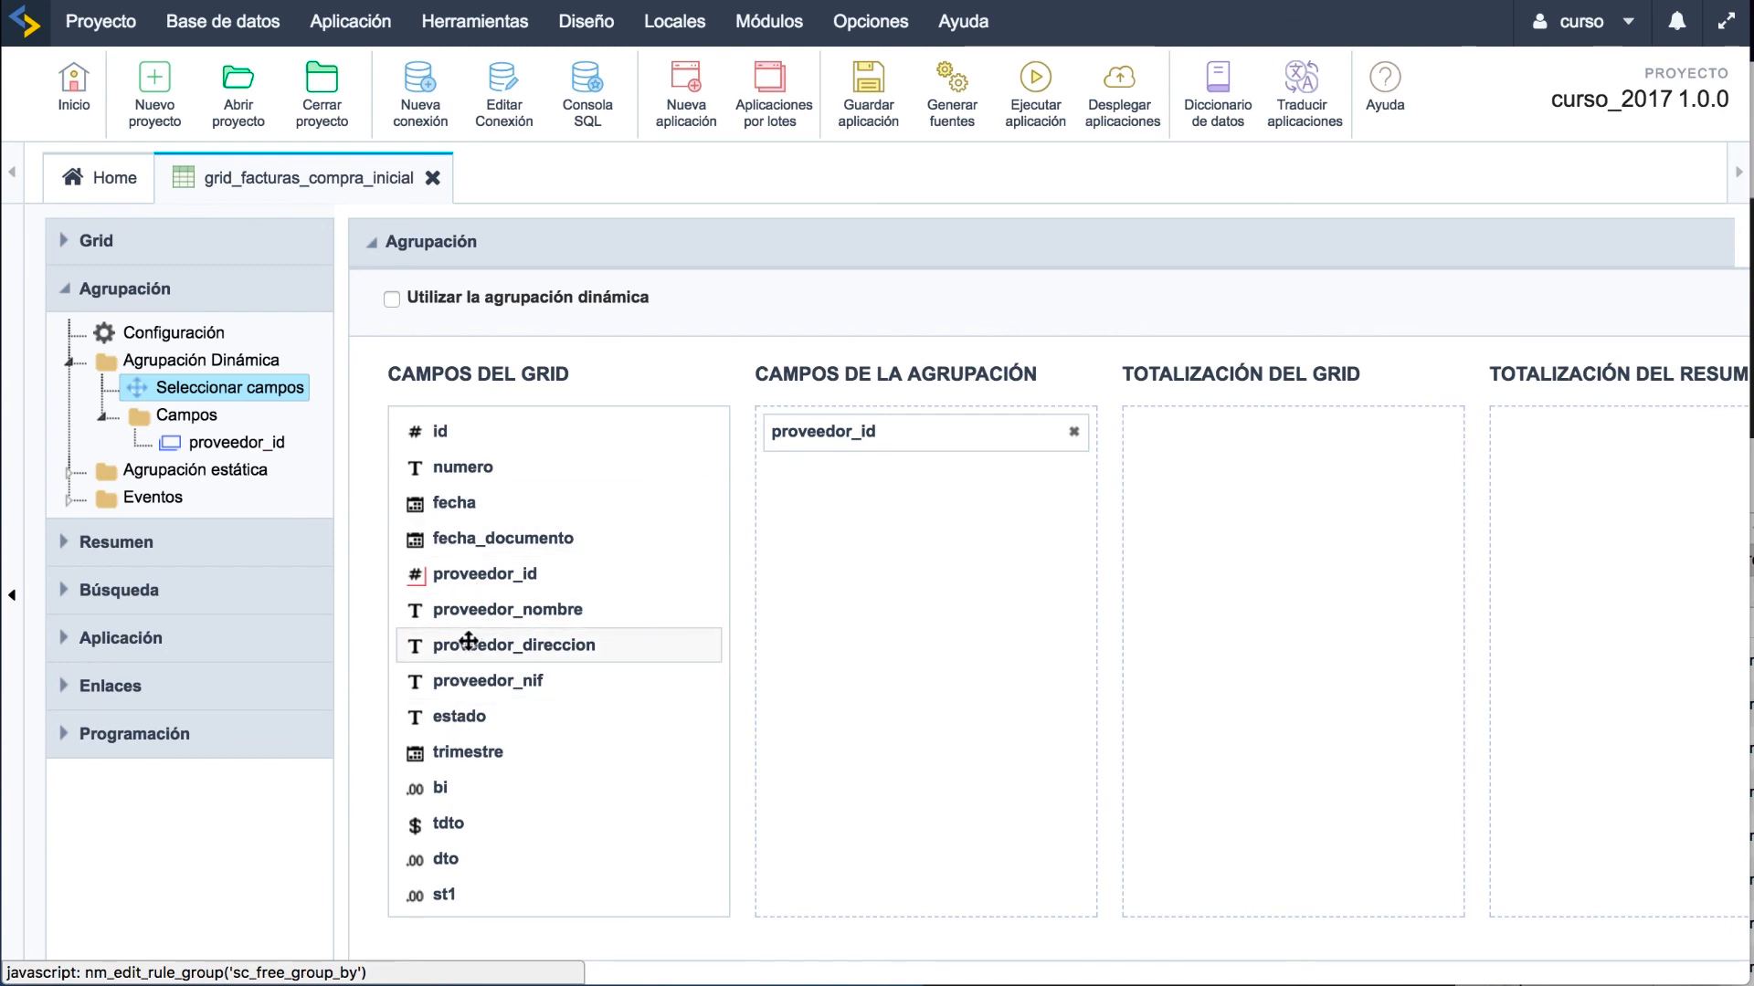
{"action": "left_click_drag", "start_coordinate": [458, 501], "coordinate": [922, 488]}
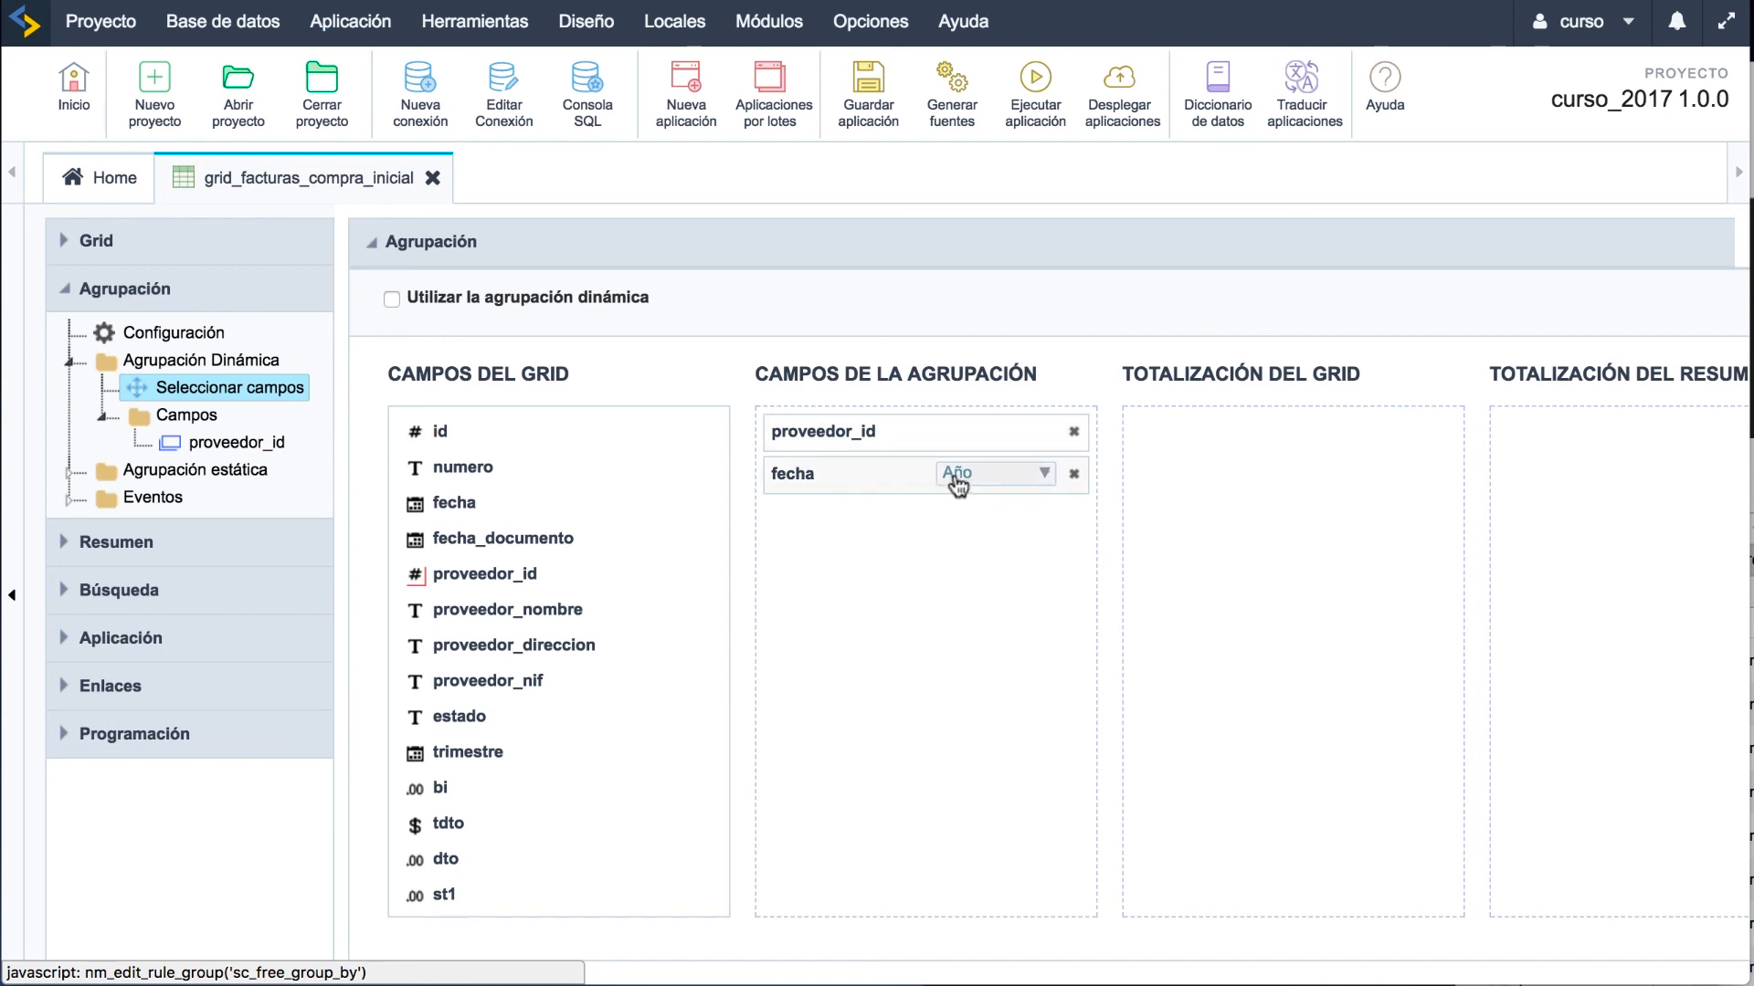
{"action": "left_click_drag", "start_coordinate": [439, 502], "coordinate": [862, 525]}
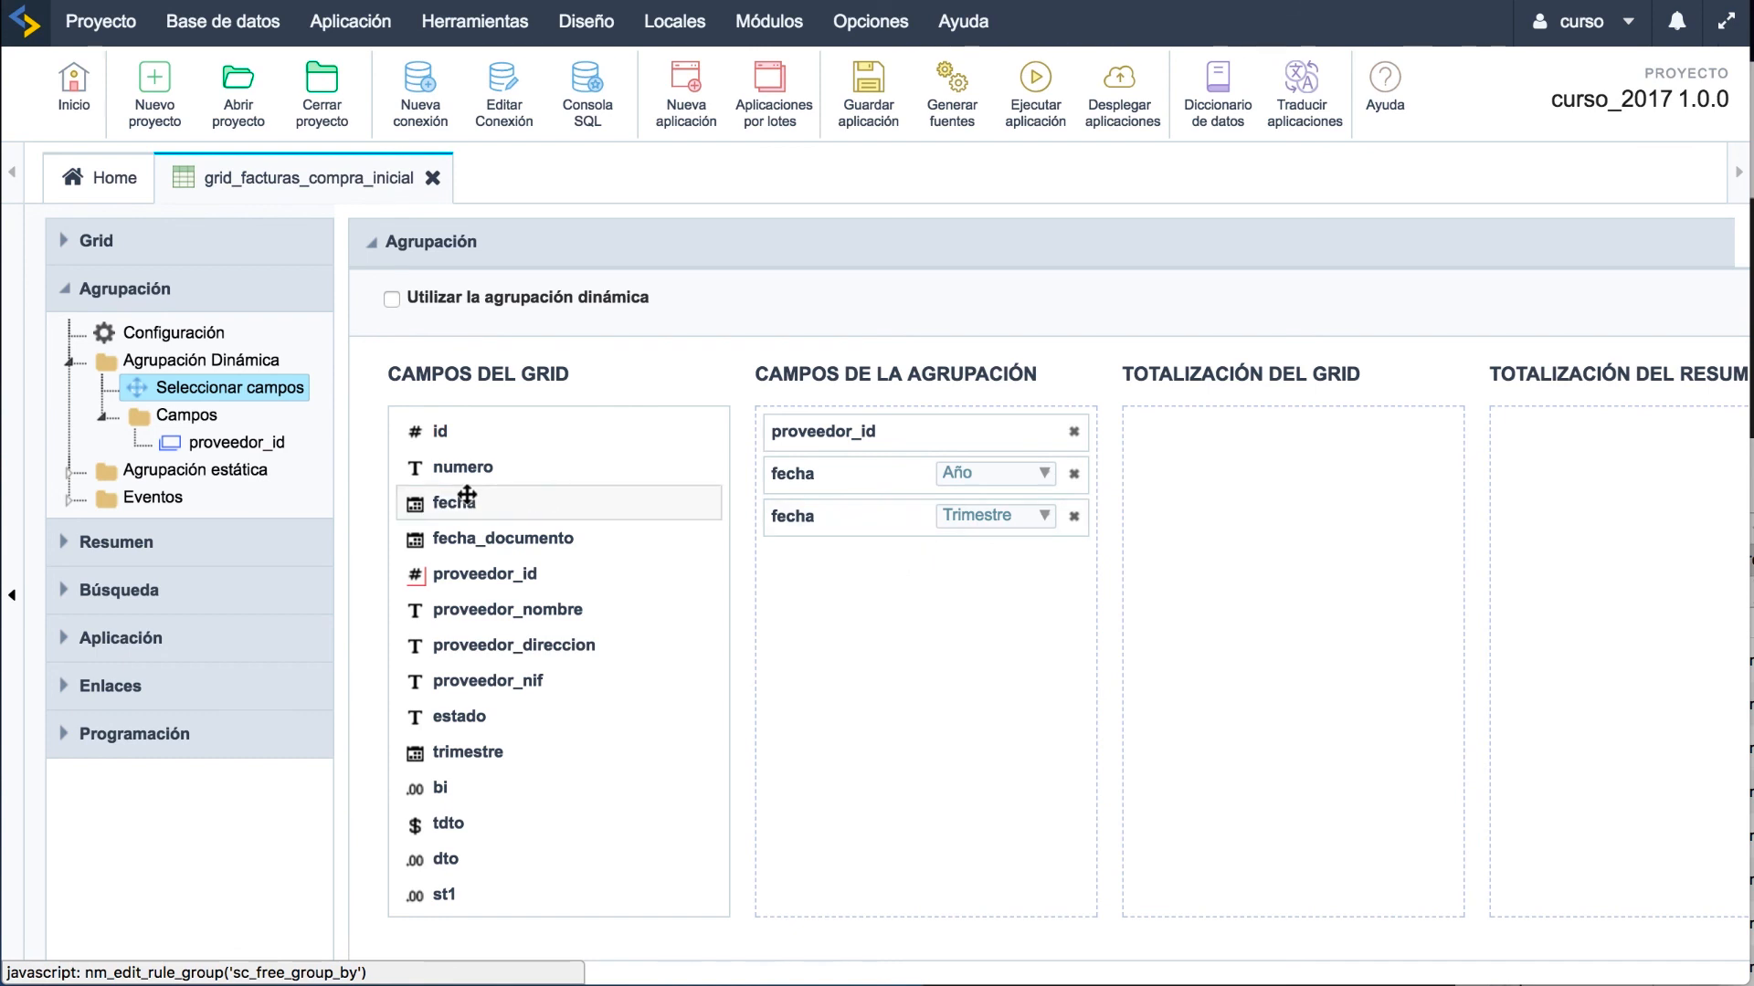
{"action": "left_click_drag", "start_coordinate": [453, 501], "coordinate": [822, 559]}
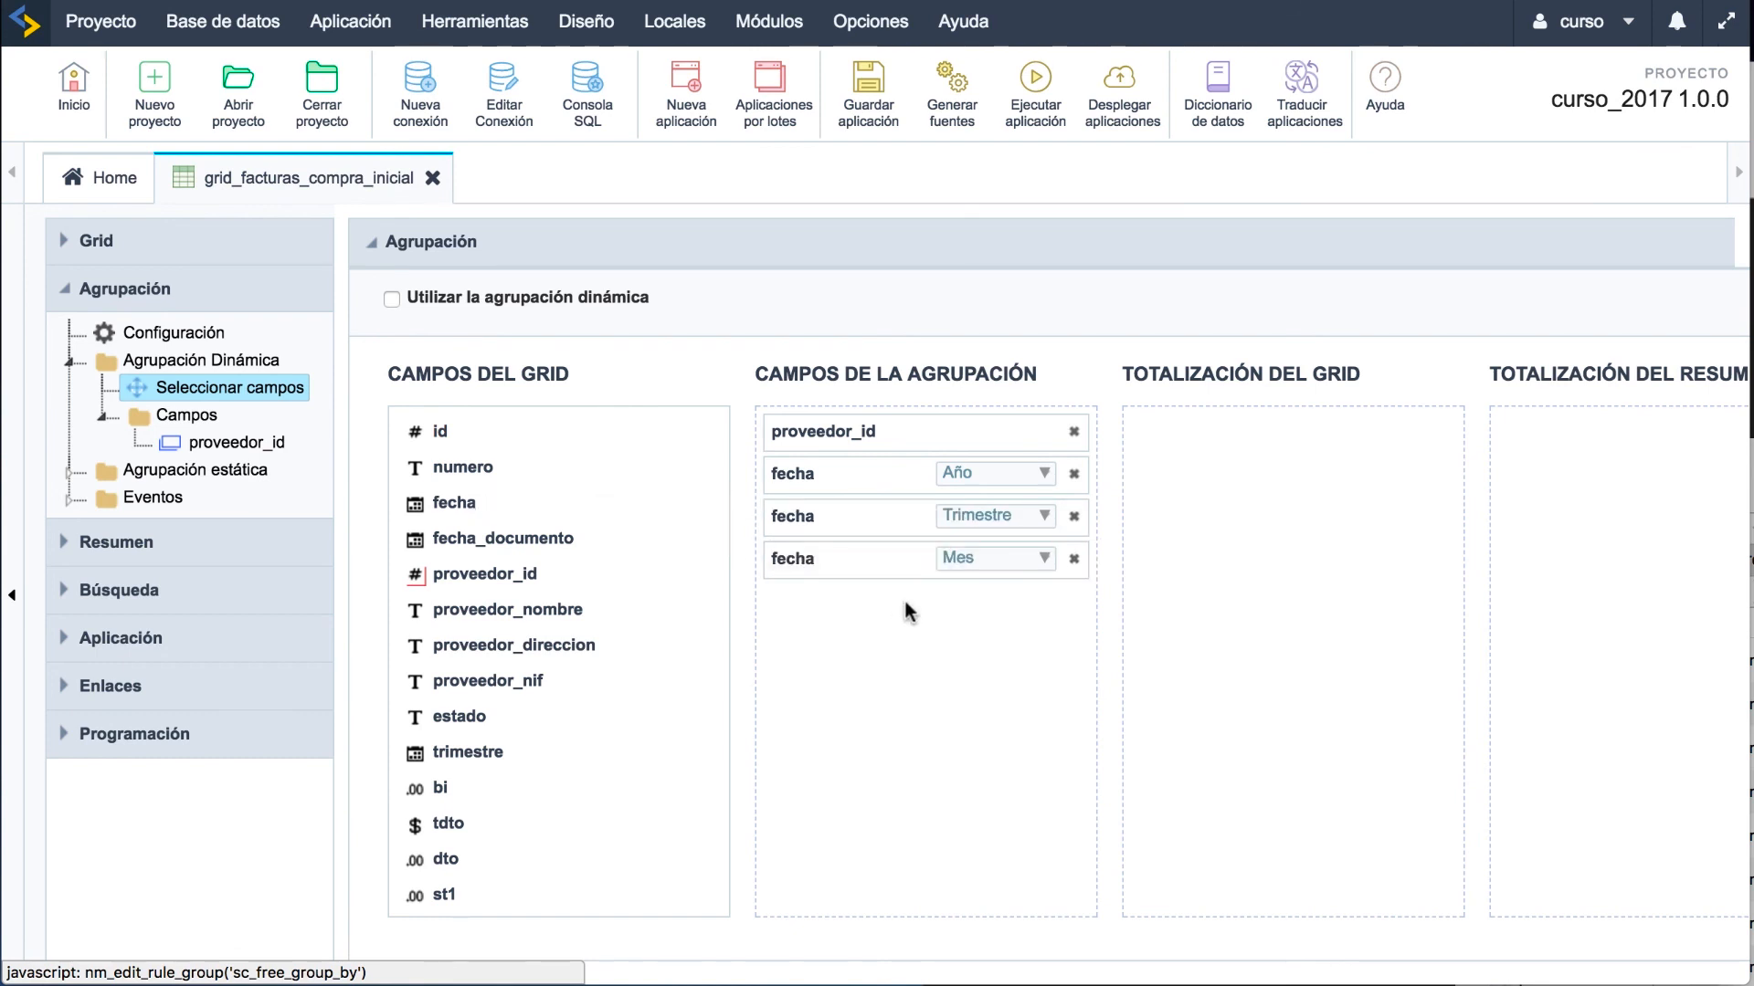
{"action": "left_click_drag", "start_coordinate": [457, 503], "coordinate": [869, 614]}
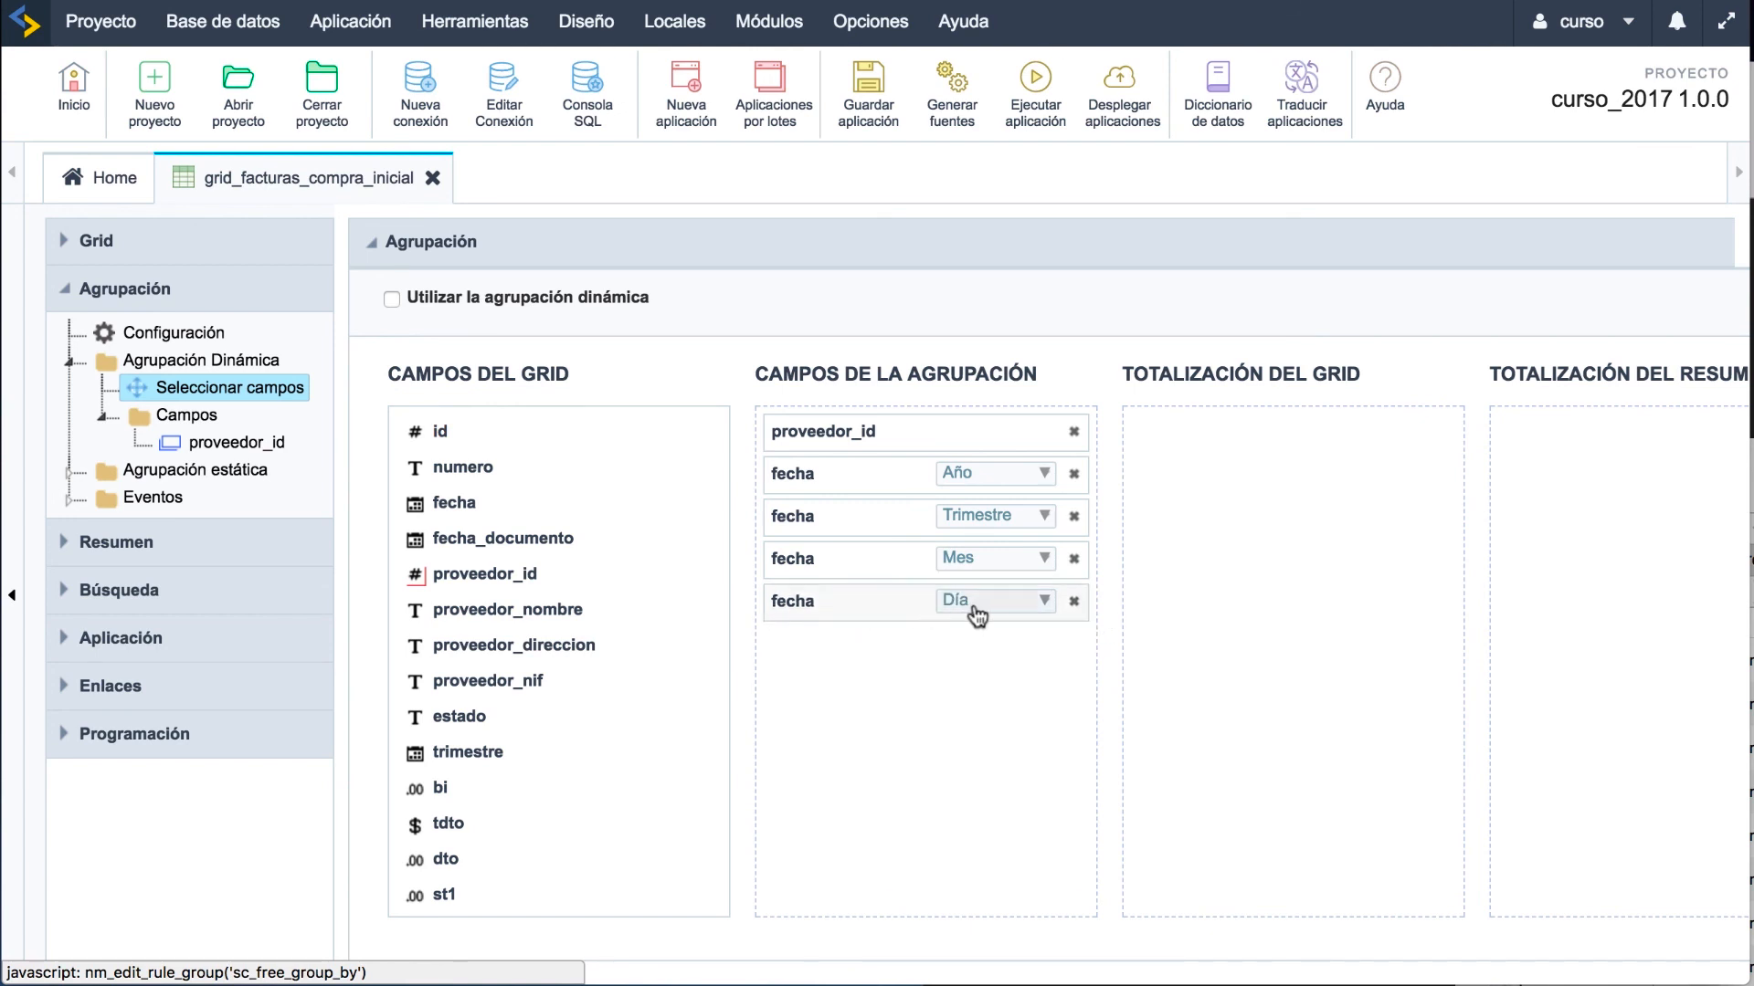
{"action": "left_click", "coordinate": [1008, 603]}
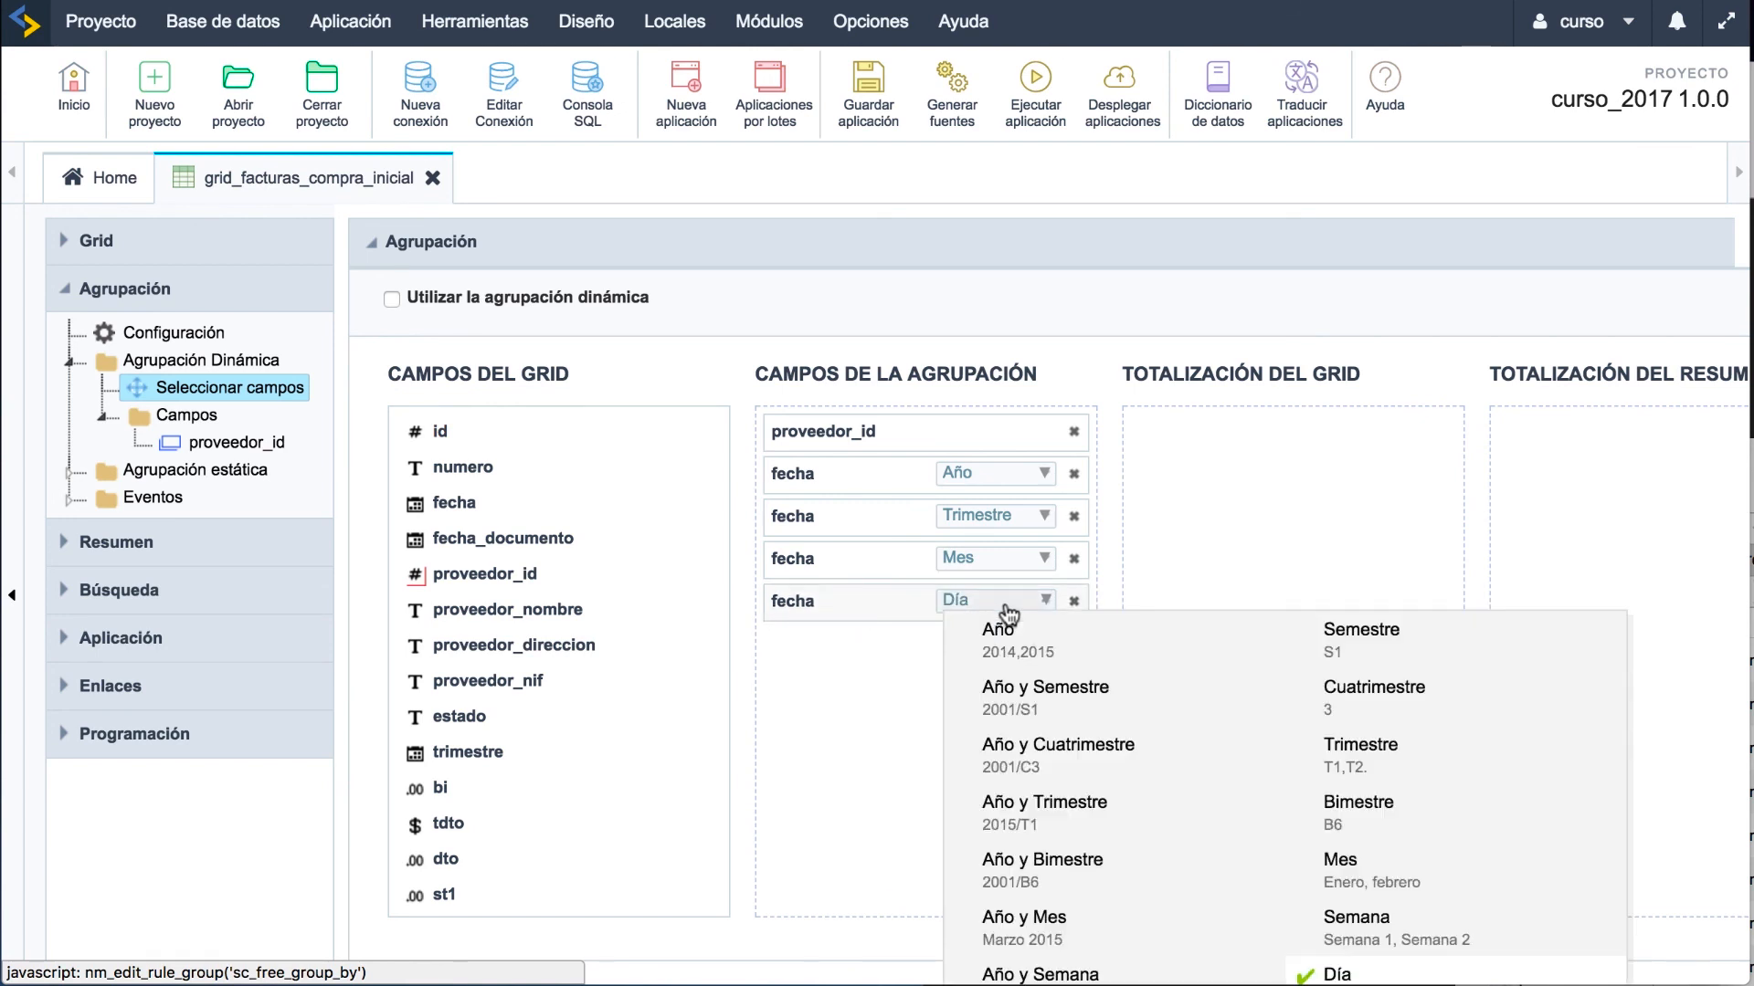
{"action": "left_click", "coordinate": [1339, 813]}
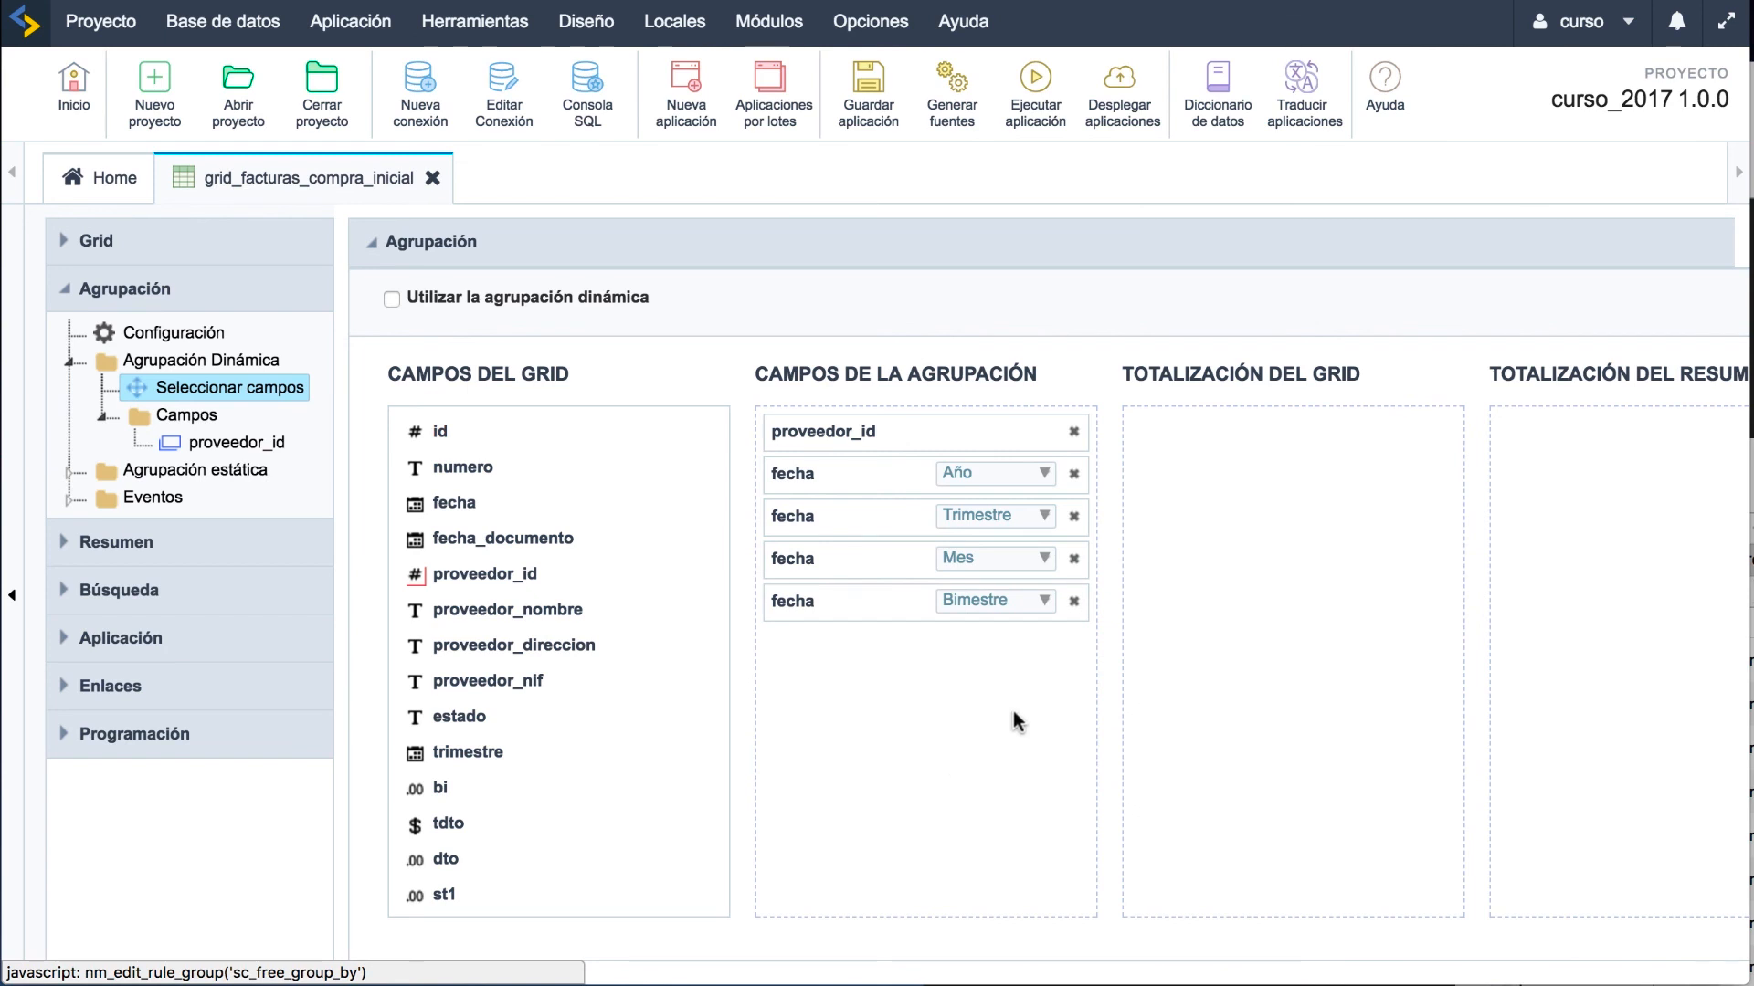
Step: Total precio_neto for the dynamic grouping with Suma and Promedio in the grid and Suma in the summary
{"action": "scroll", "coordinate": [595, 793], "scroll_direction": "down", "scroll_amount": 10}
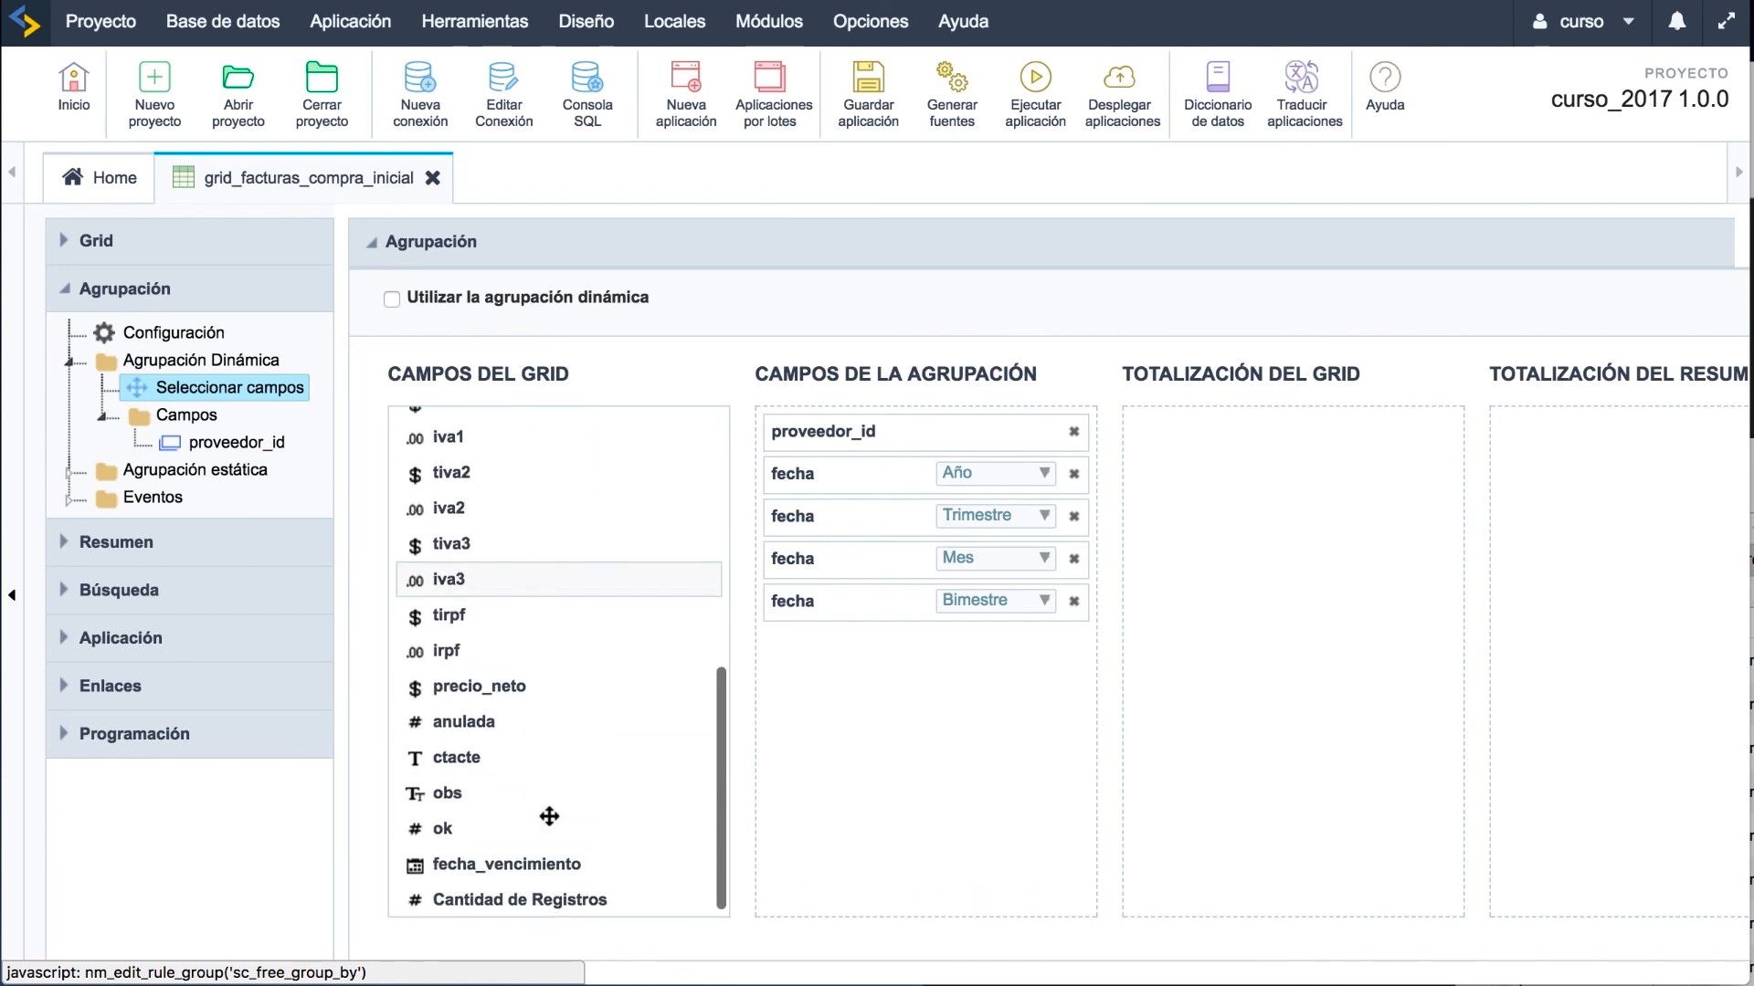
{"action": "left_click_drag", "start_coordinate": [482, 680], "coordinate": [1217, 457]}
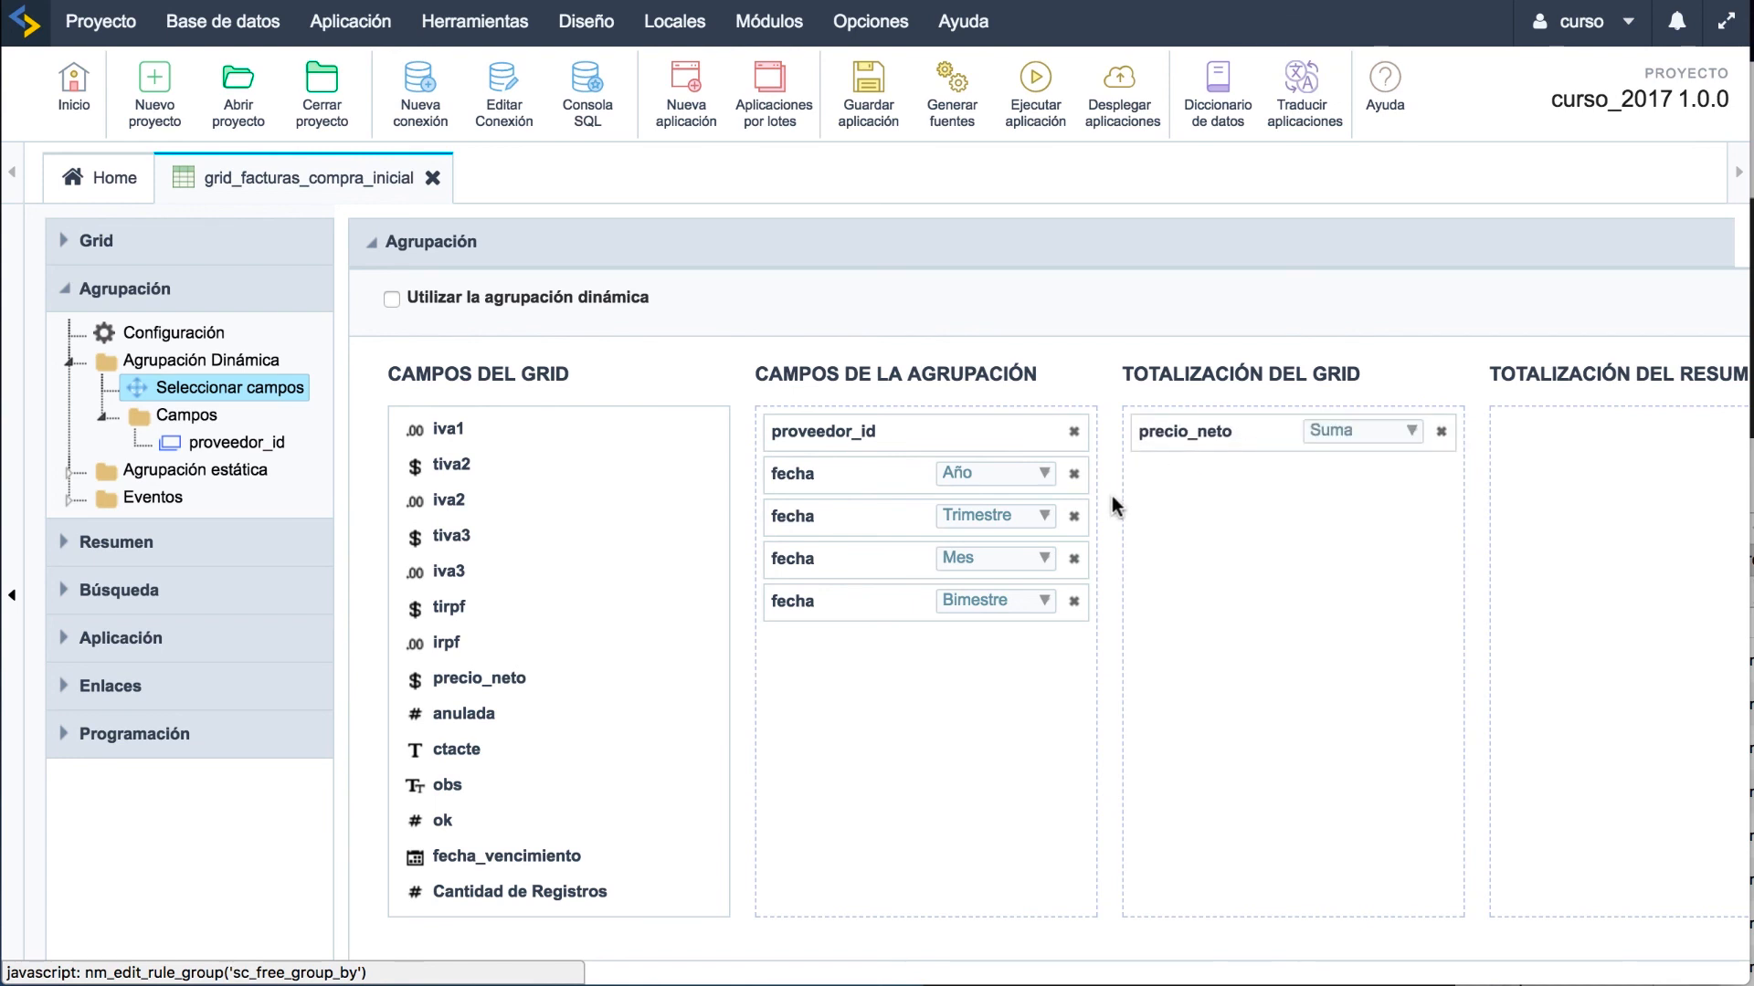
{"action": "left_click_drag", "start_coordinate": [483, 680], "coordinate": [1219, 475]}
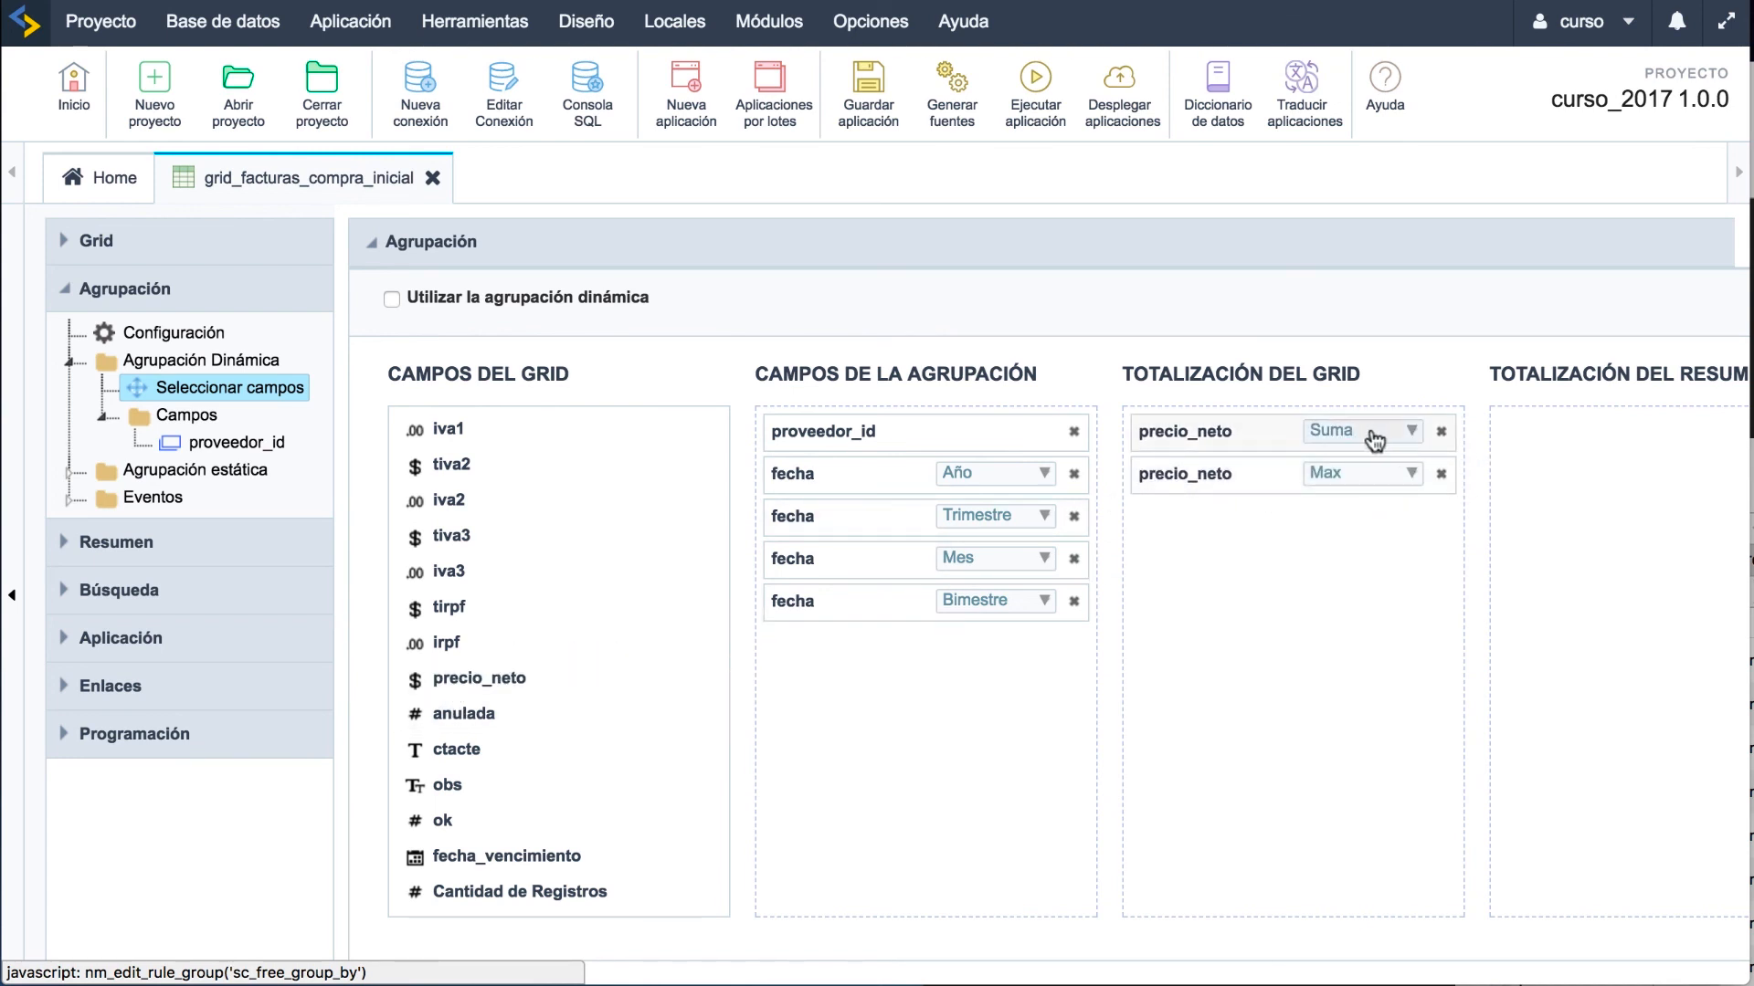
{"action": "left_click", "coordinate": [1359, 474]}
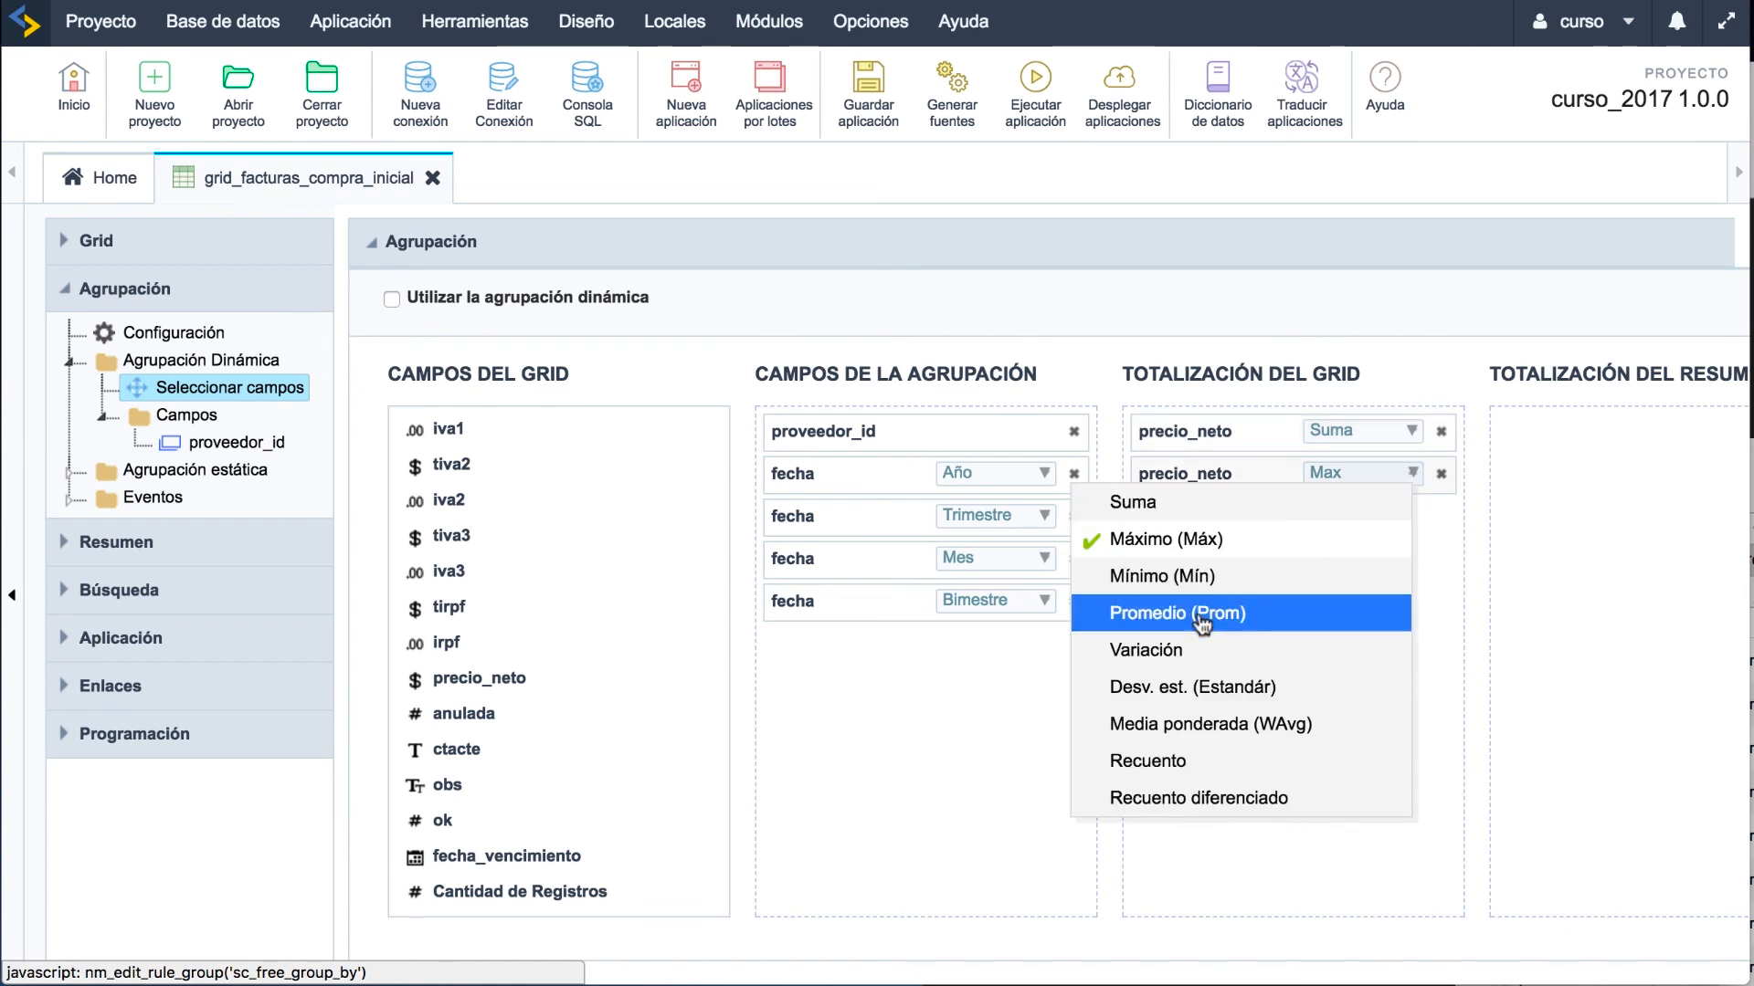
{"action": "left_click", "coordinate": [1328, 611]}
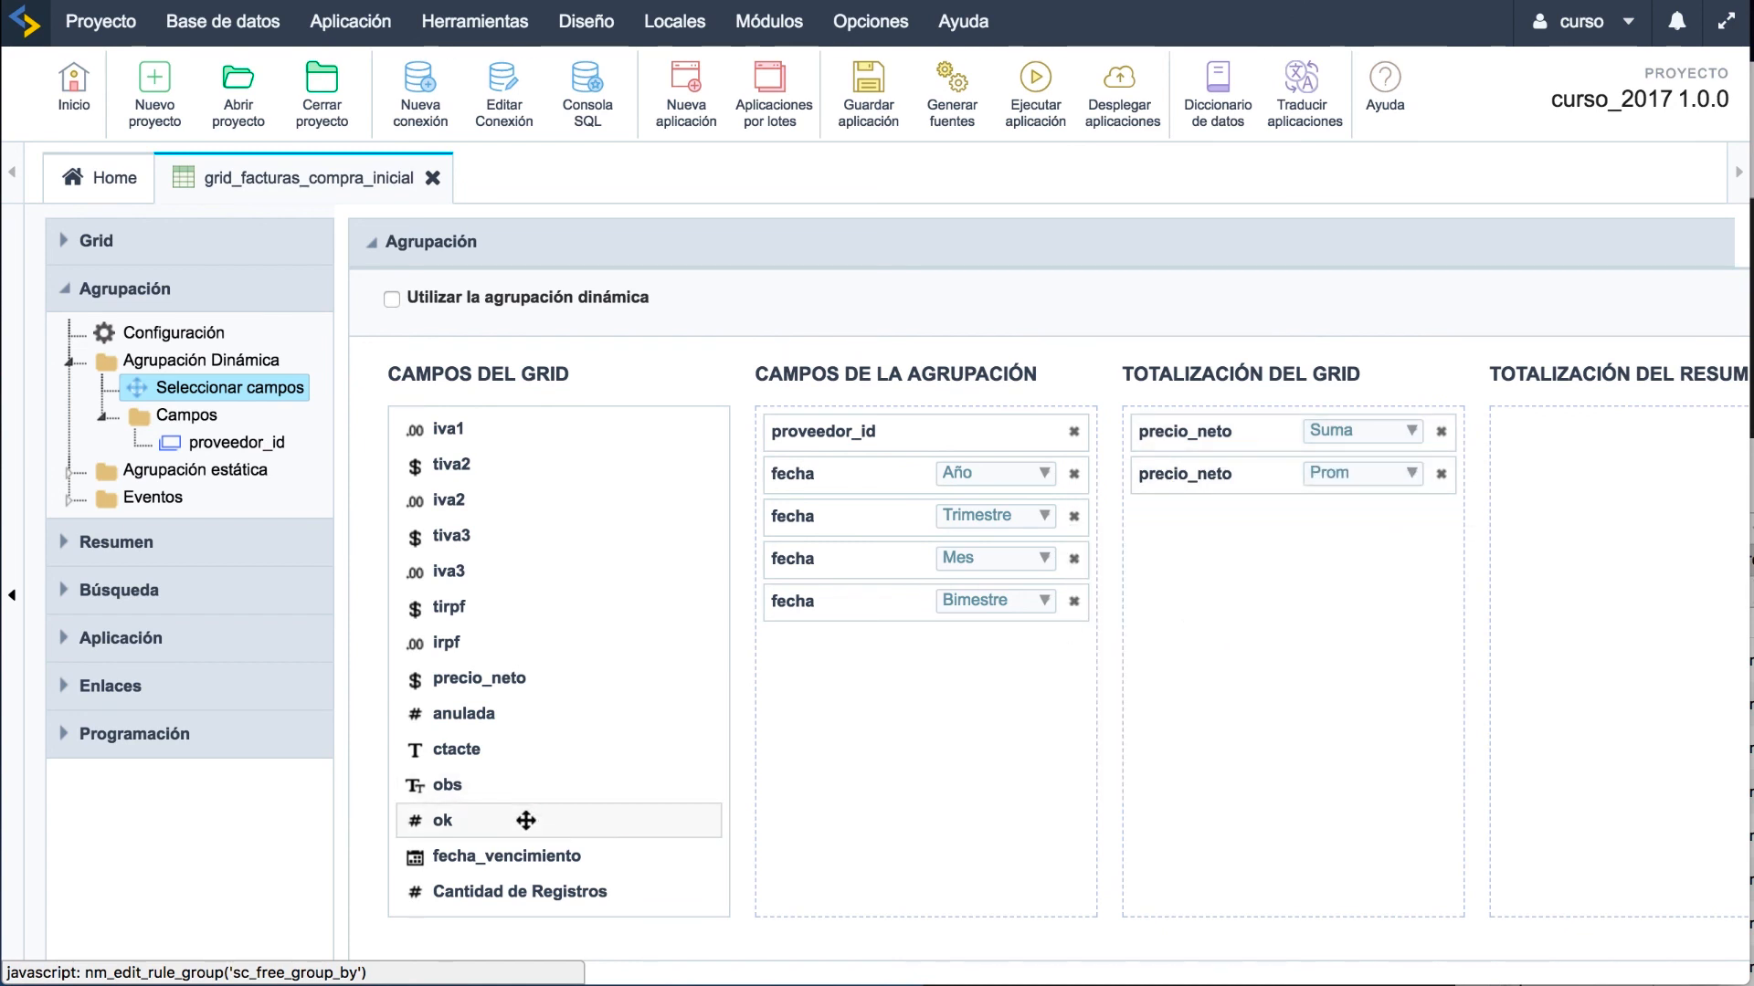
{"action": "left_click_drag", "start_coordinate": [448, 681], "coordinate": [1599, 442]}
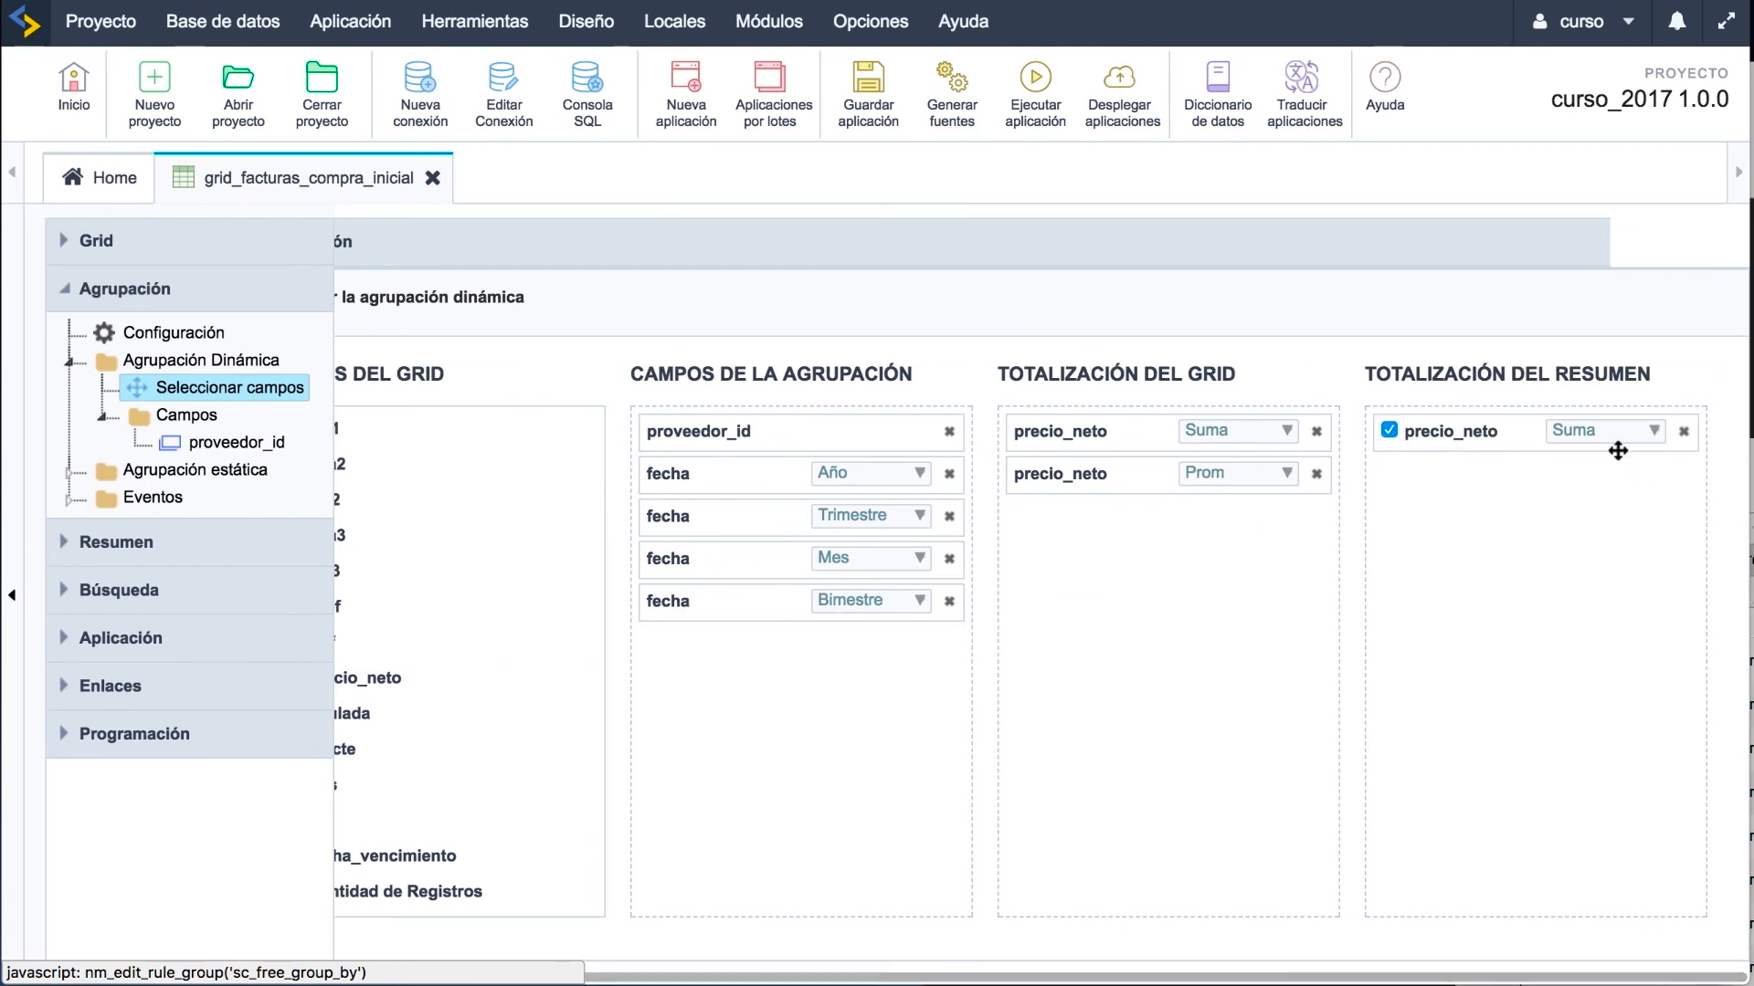
{"action": "scroll", "coordinate": [1598, 465], "scroll_direction": "left", "scroll_amount": 3}
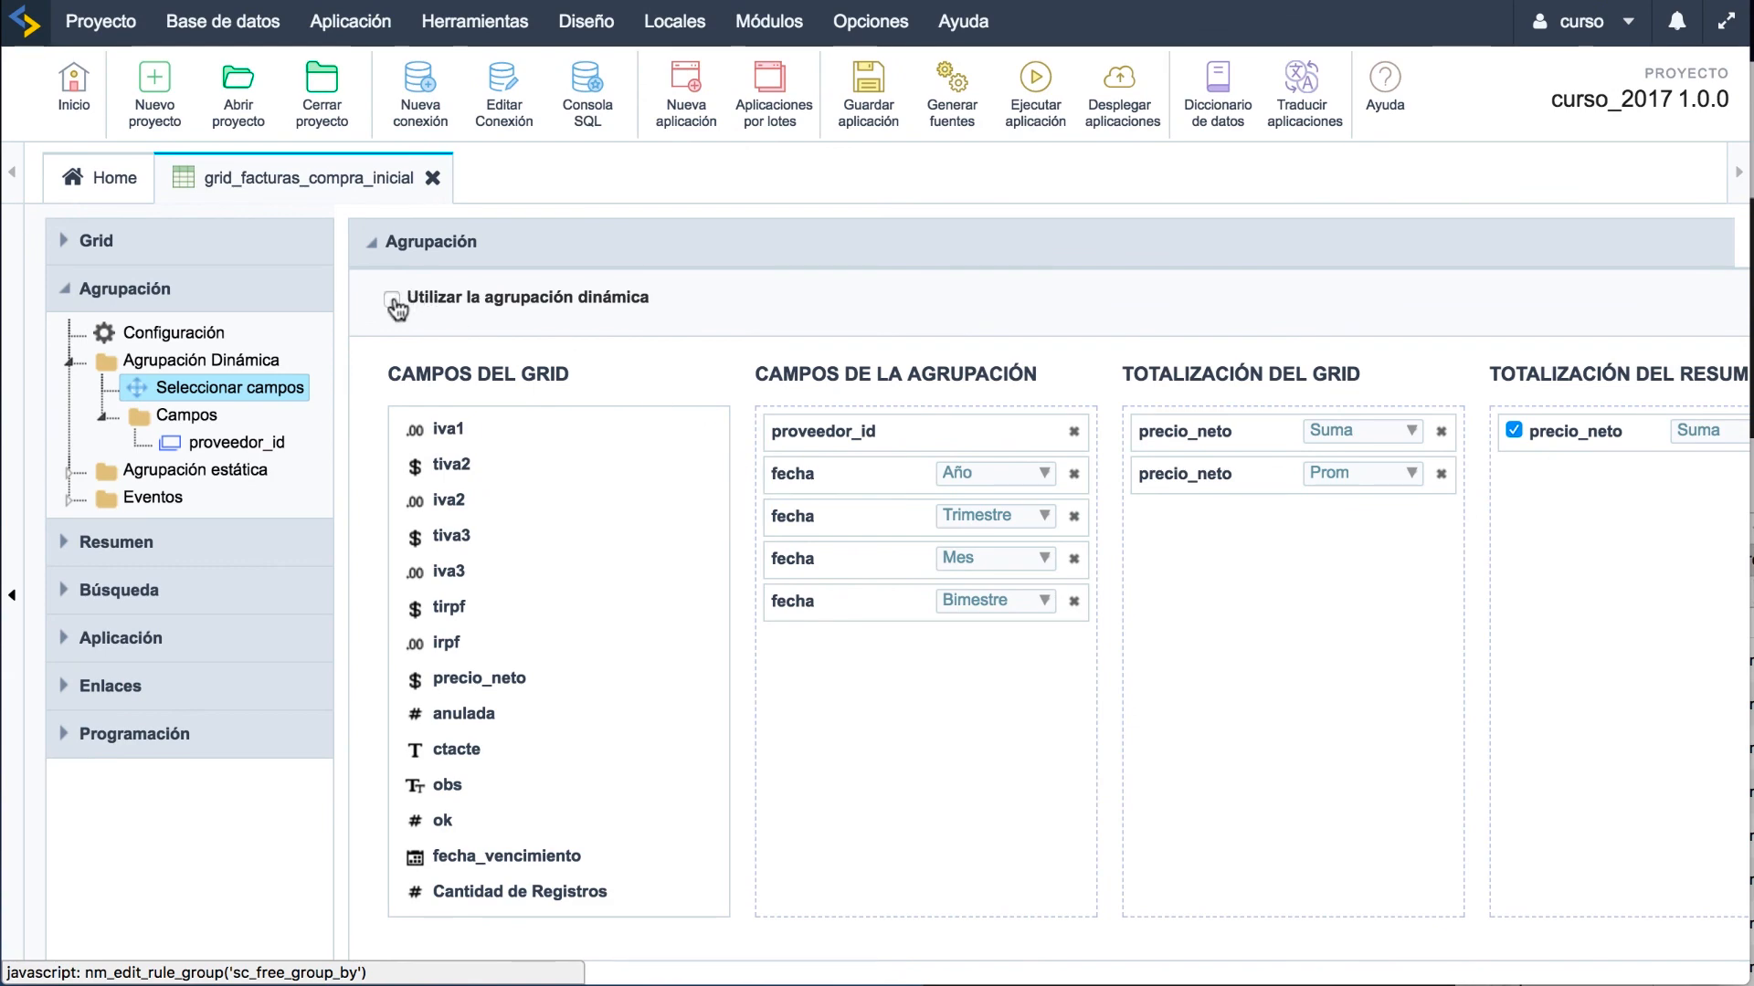
Step: Run the grid application, group the invoices dynamically by Proveedor, and review the Suma and Promedio rows for each supplier
{"action": "left_click", "coordinate": [1023, 110]}
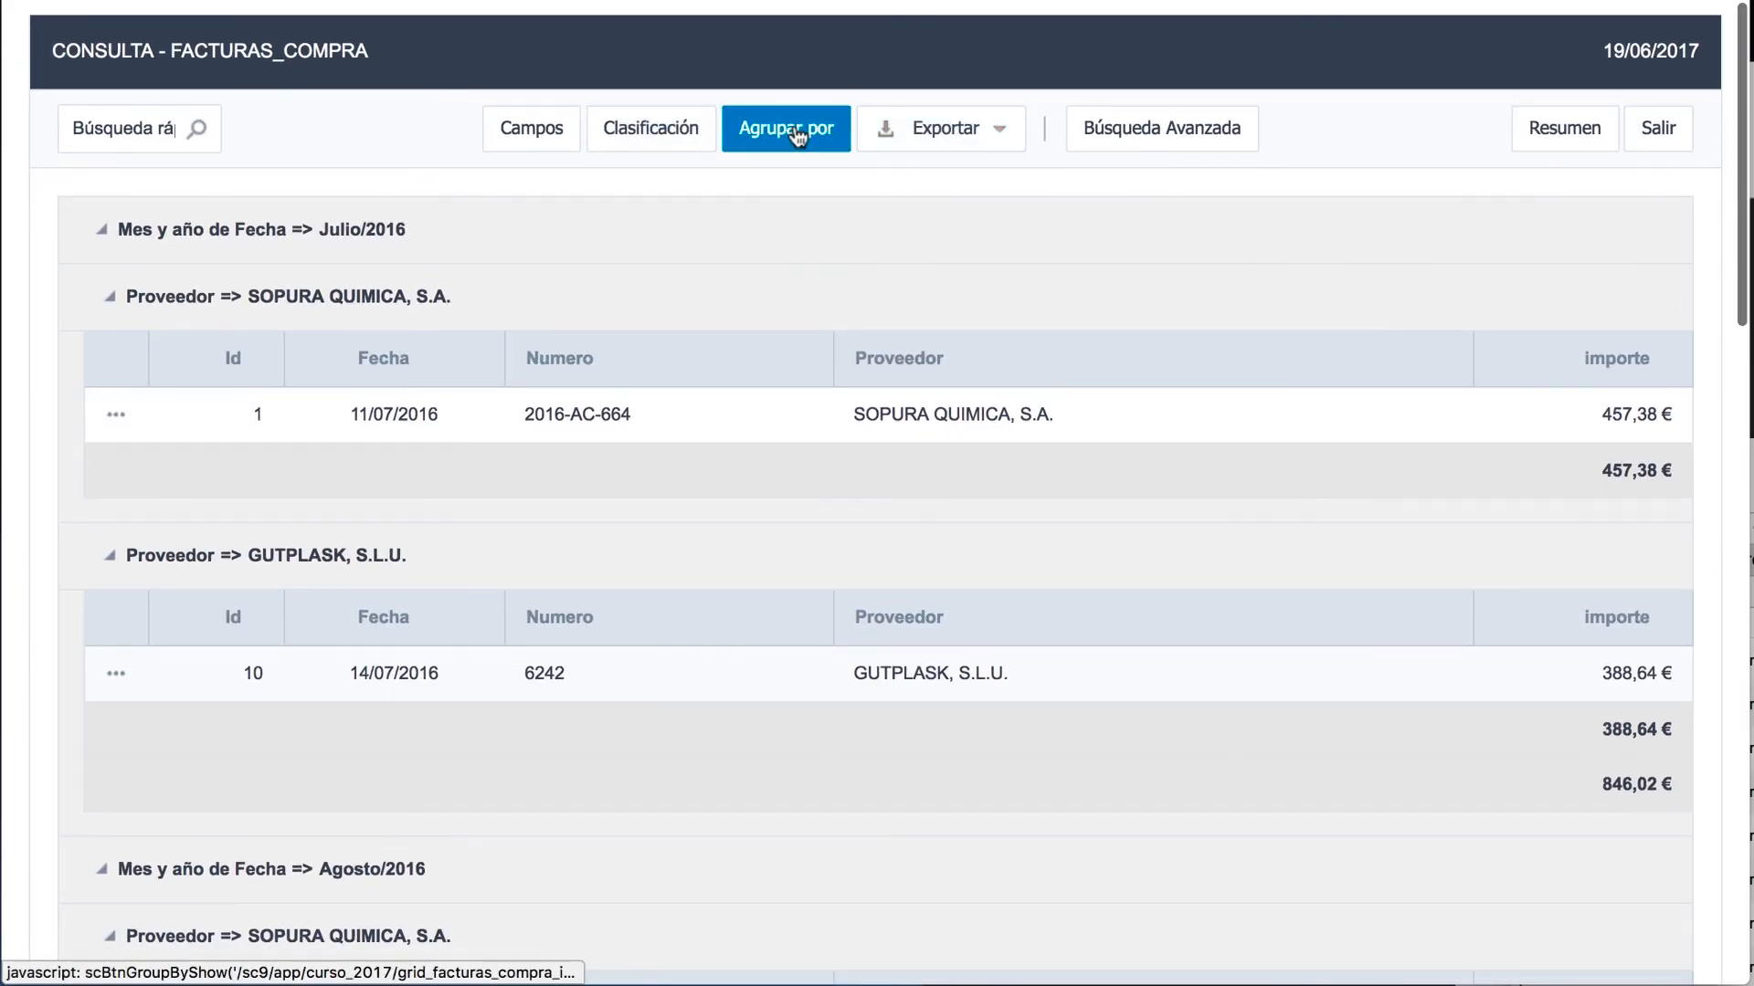
{"action": "left_click", "coordinate": [796, 137]}
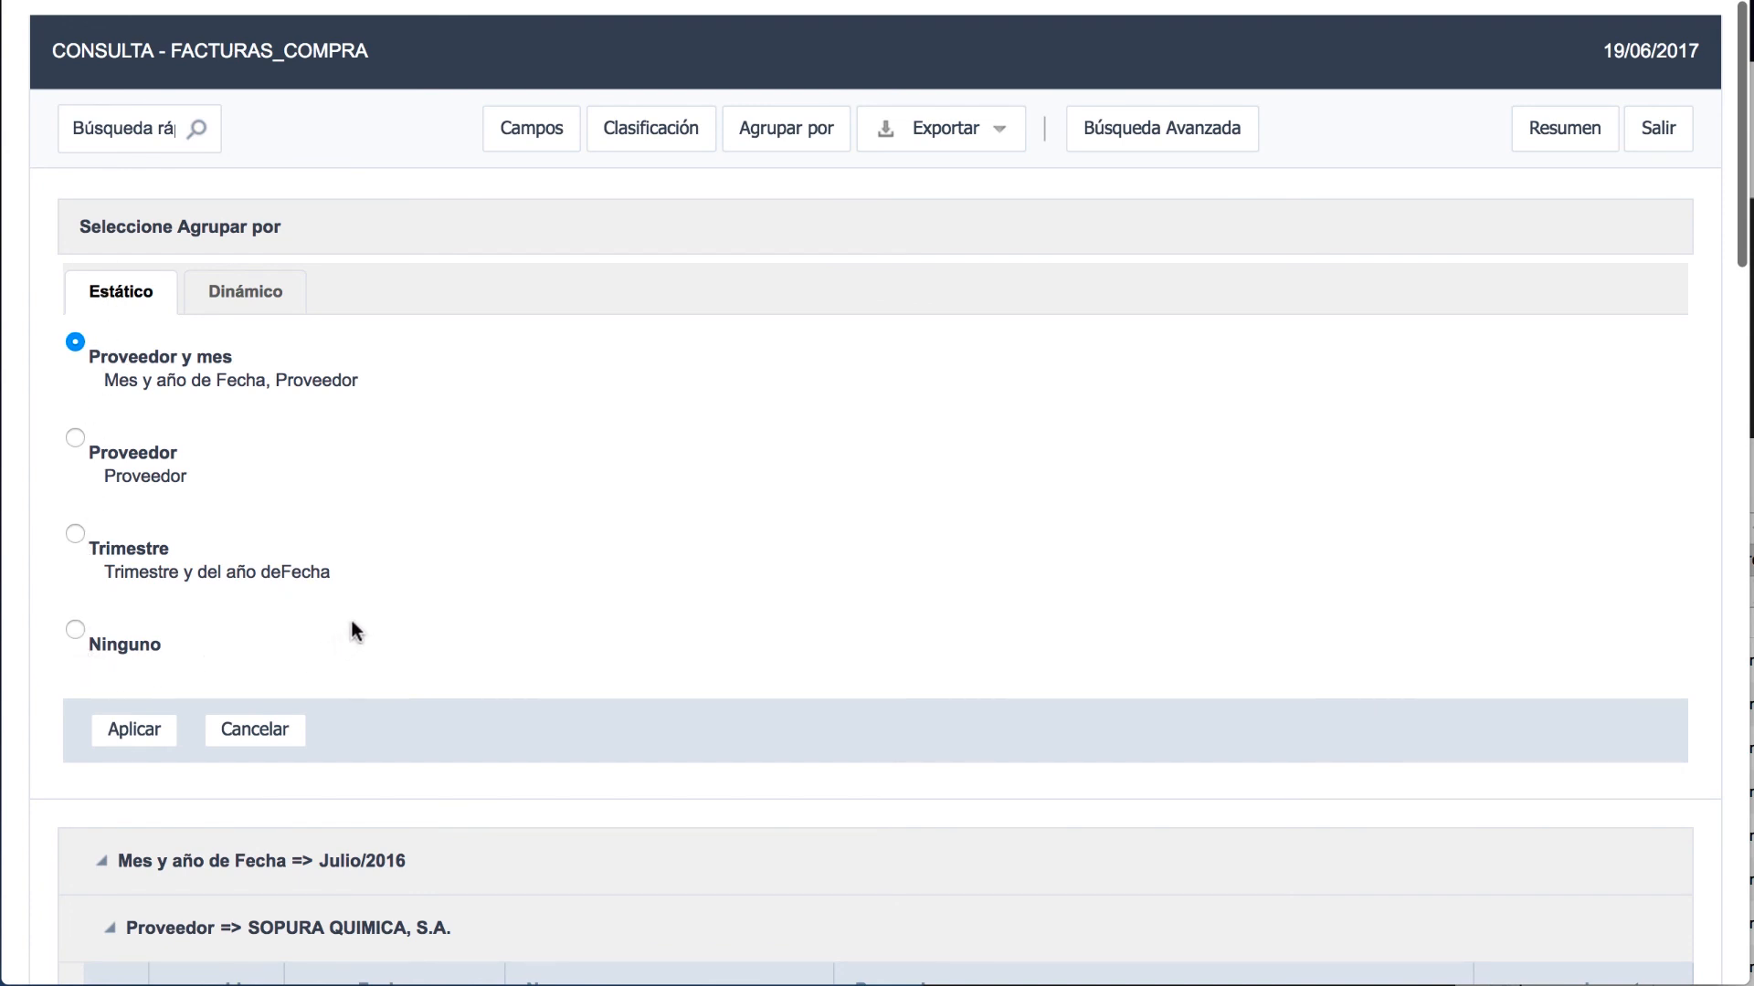
{"action": "left_click", "coordinate": [248, 290]}
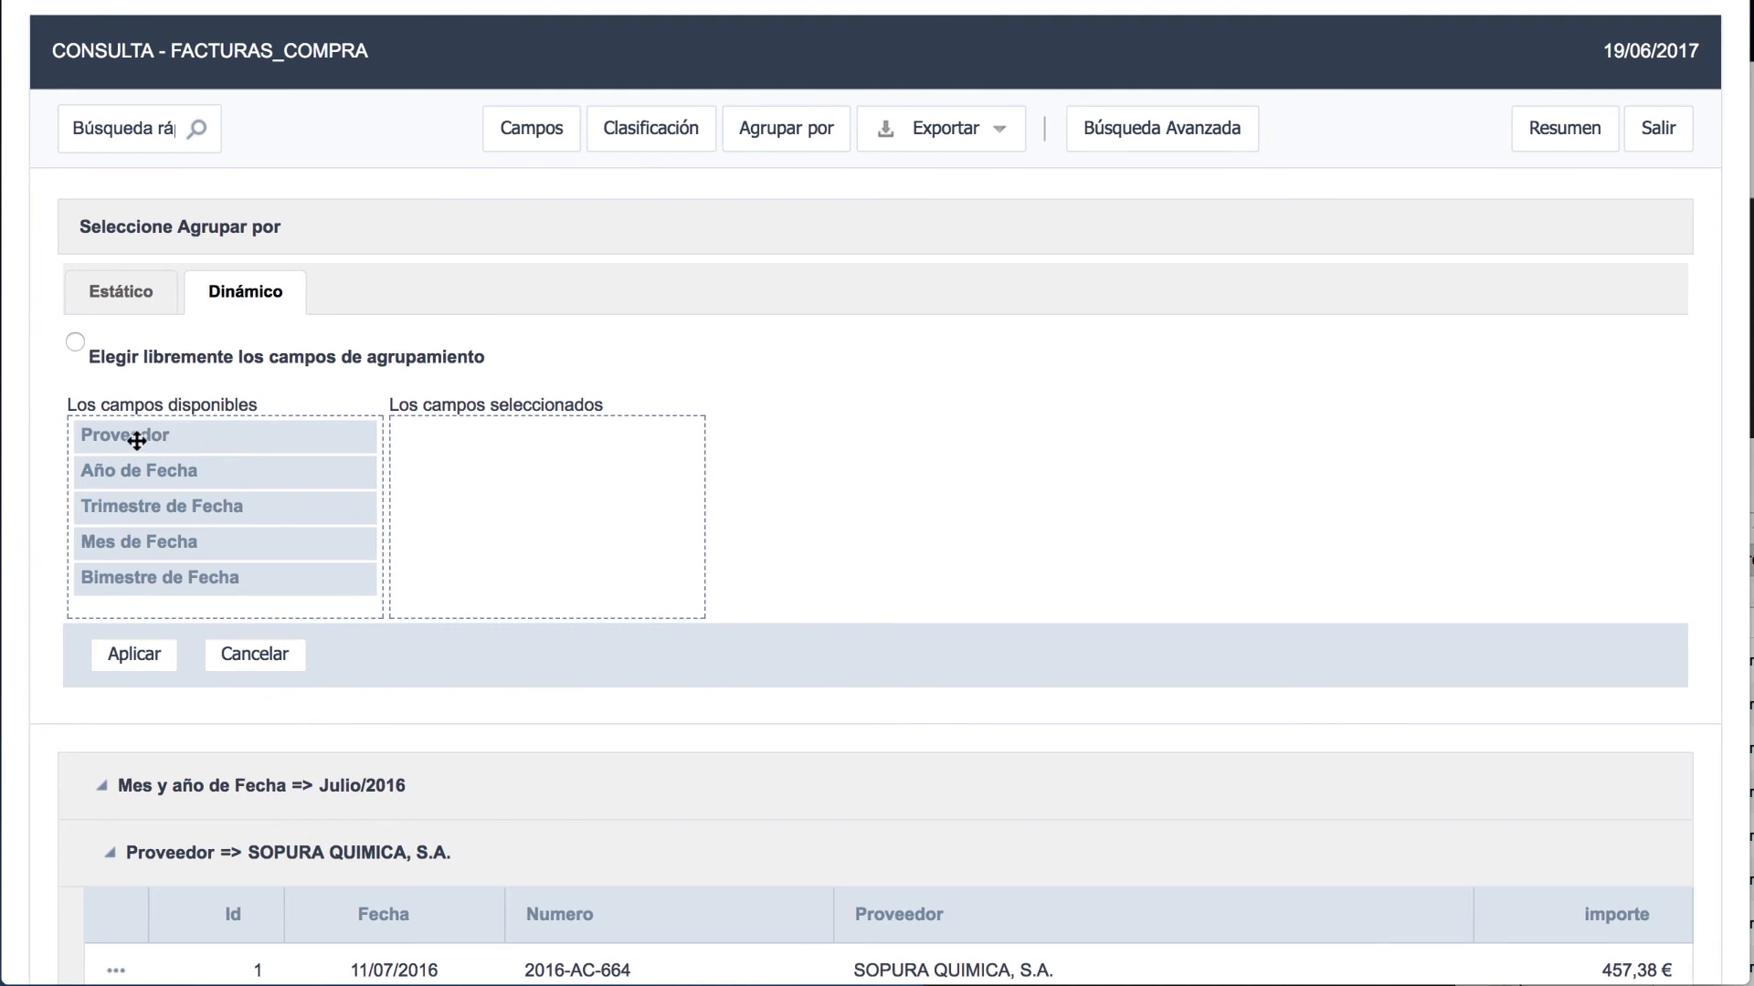
{"action": "left_click_drag", "start_coordinate": [108, 434], "coordinate": [454, 429]}
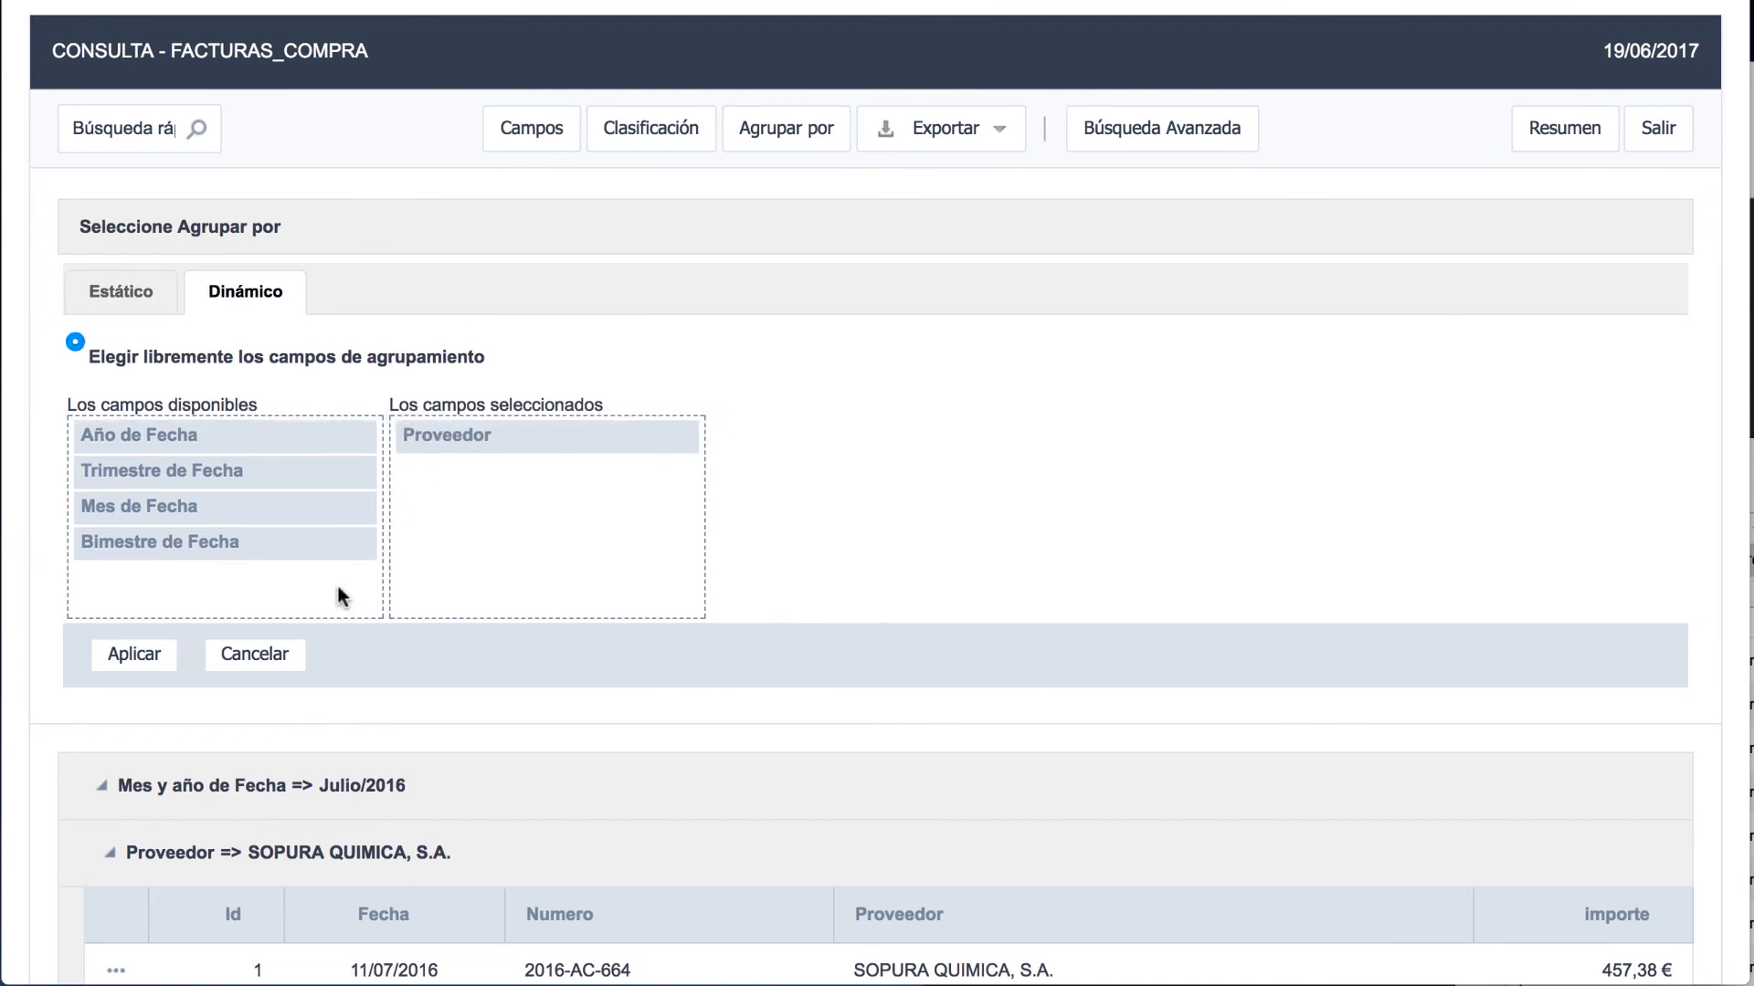
{"action": "left_click", "coordinate": [134, 654]}
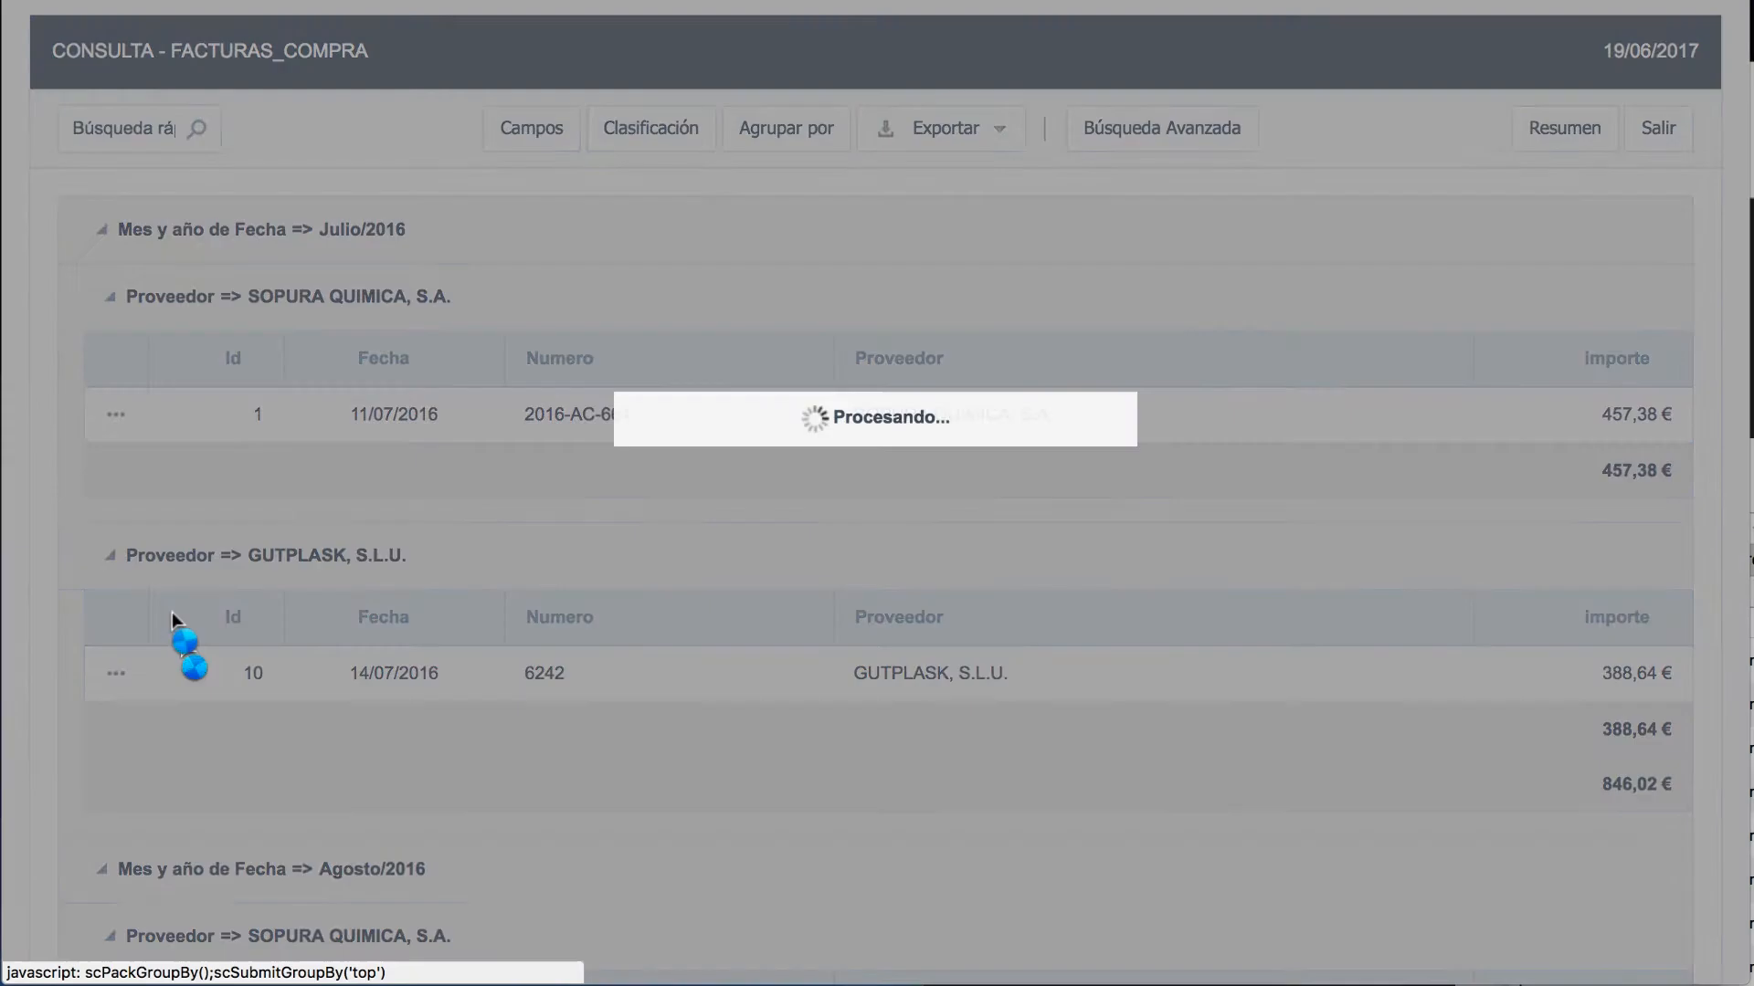
{"action": "scroll", "coordinate": [637, 638], "scroll_direction": "down", "scroll_amount": 2}
{"action": "scroll", "coordinate": [638, 638], "scroll_direction": "down", "scroll_amount": 3}
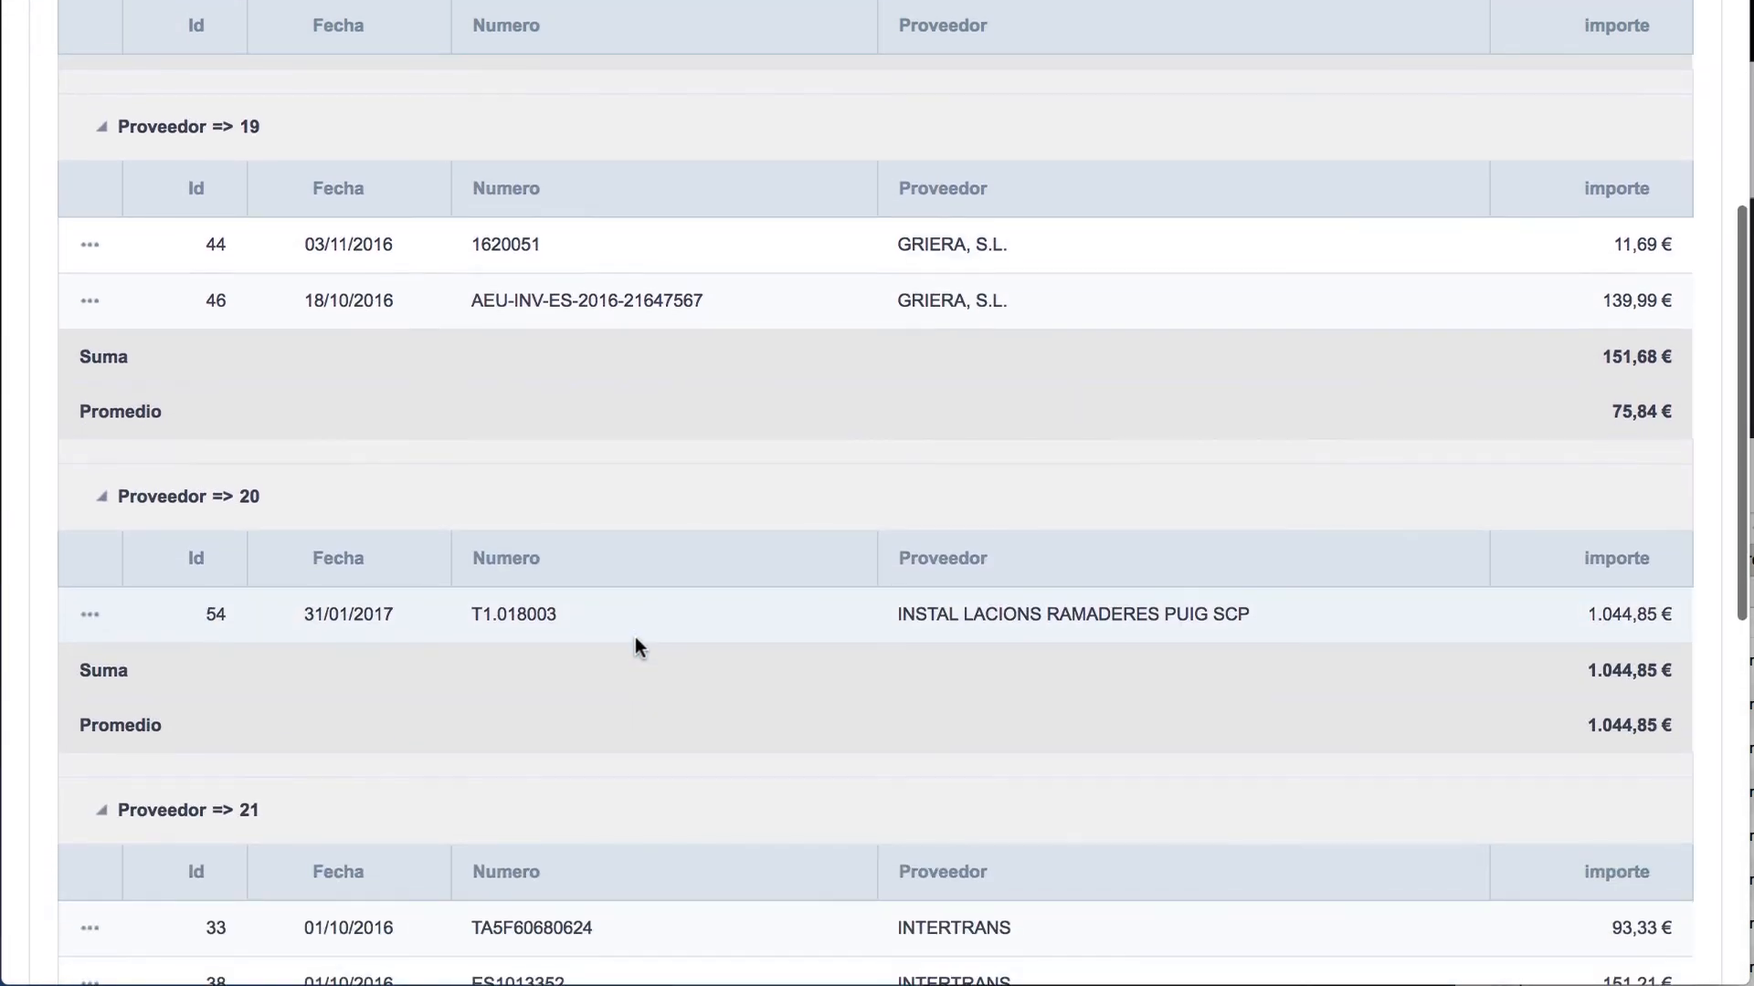
{"action": "scroll", "coordinate": [637, 638], "scroll_direction": "up", "scroll_amount": 5}
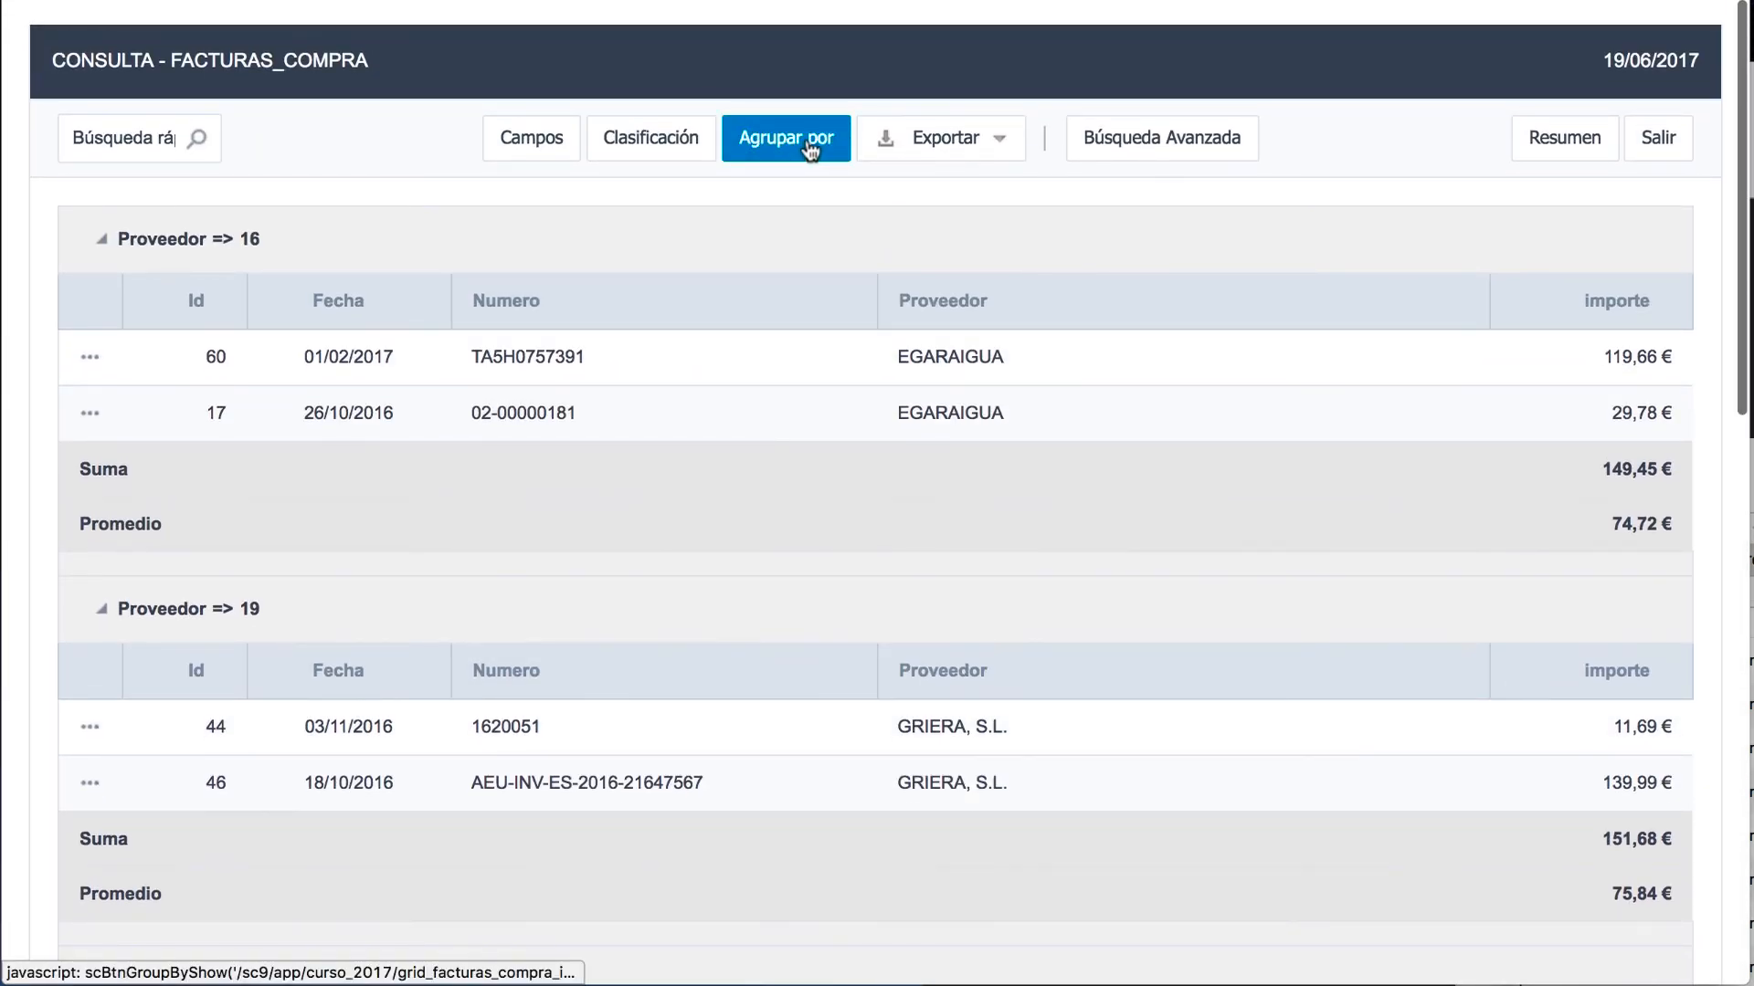
Step: Add Trimestre de Fecha to the dynamic grouping, place it before Proveedor, and apply the grouping
{"action": "left_click", "coordinate": [808, 146]}
{"action": "left_click_drag", "start_coordinate": [137, 478], "coordinate": [421, 482]}
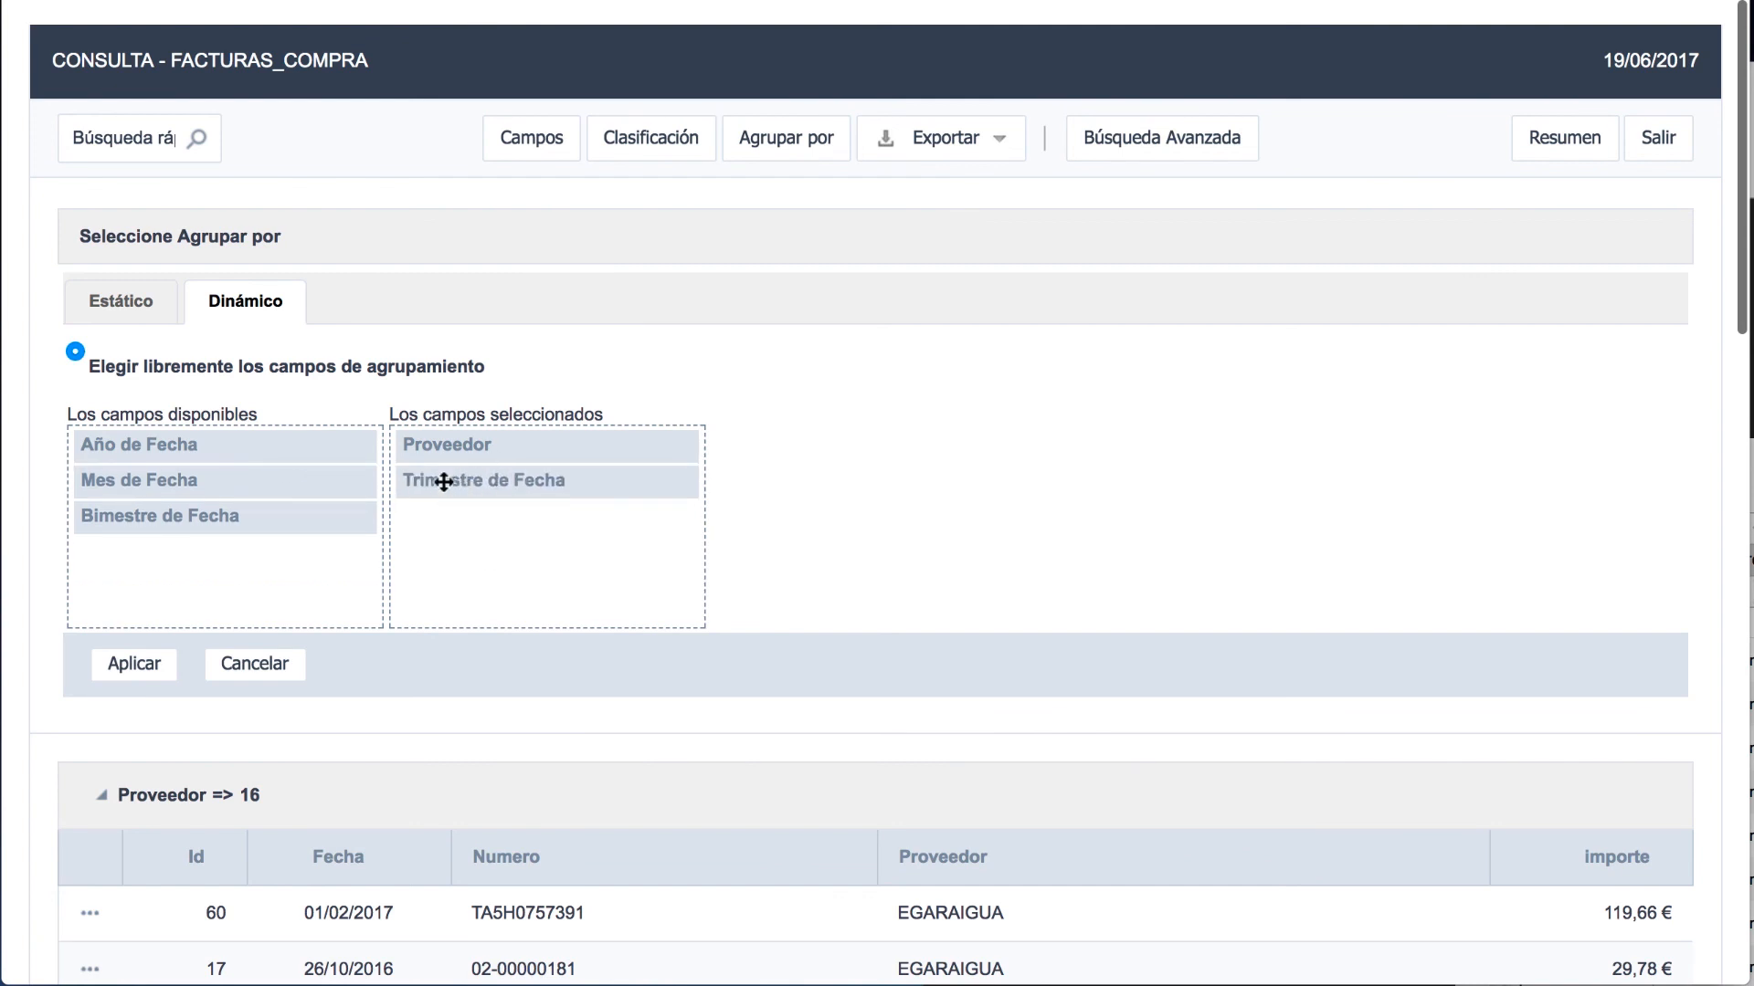
{"action": "left_click_drag", "start_coordinate": [470, 493], "coordinate": [414, 437]}
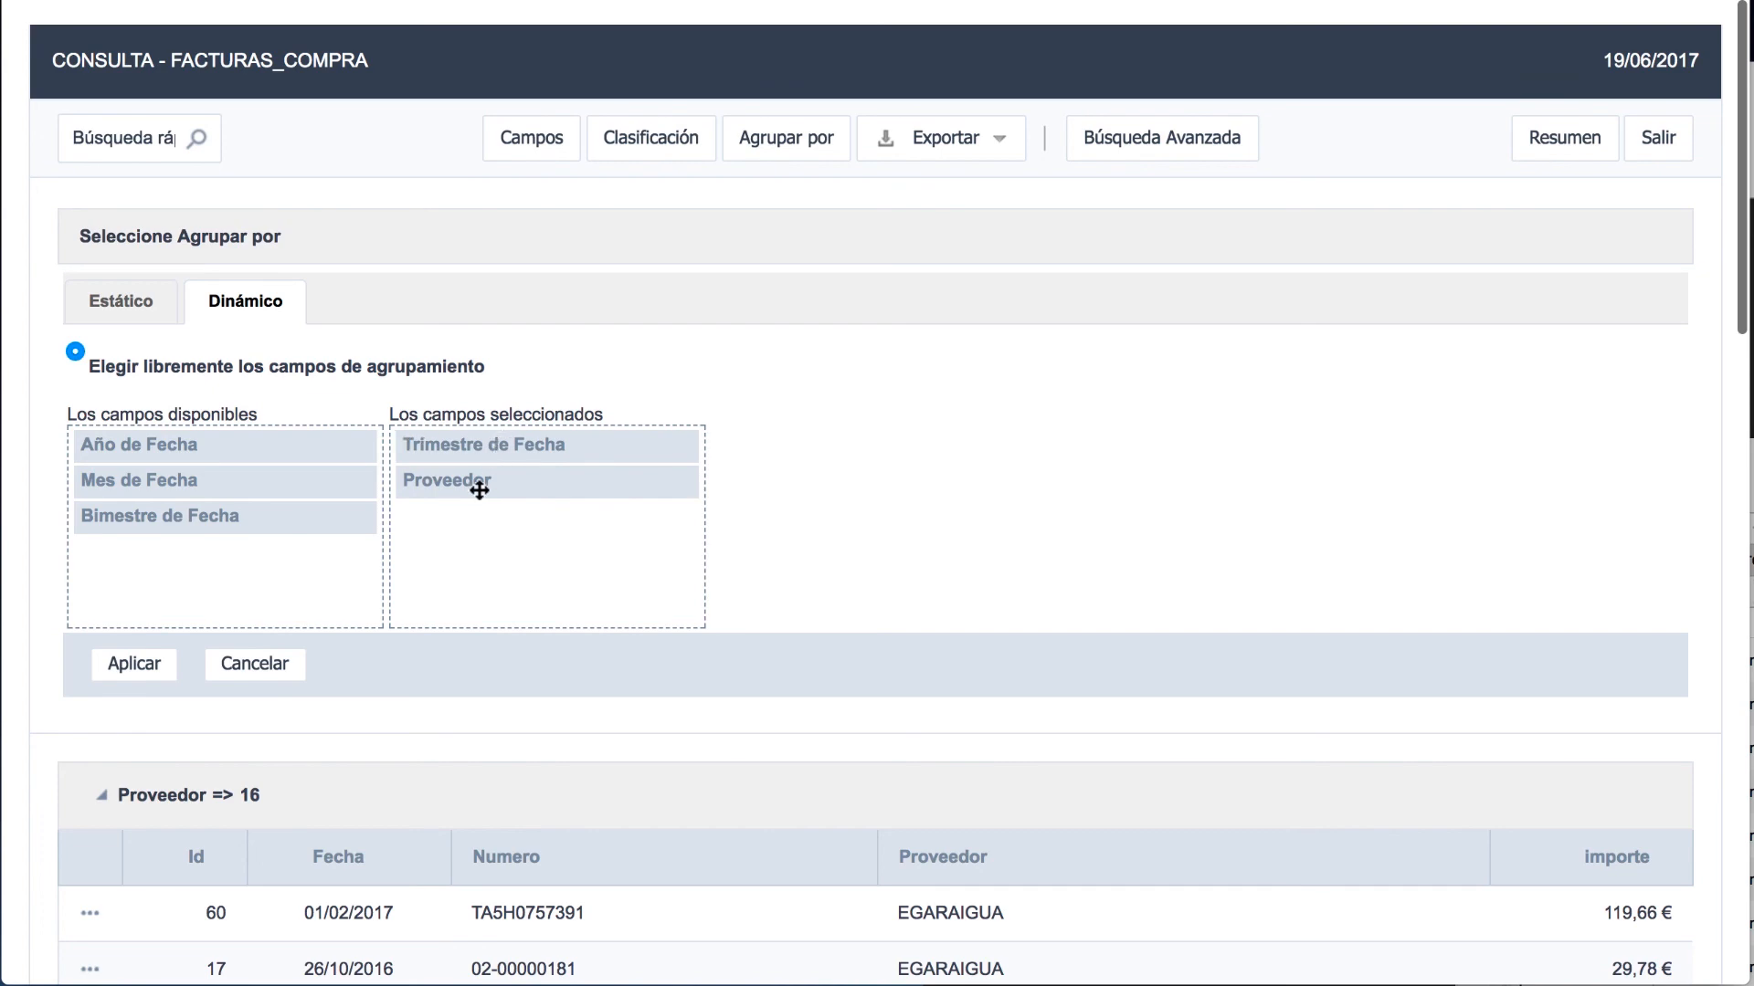
{"action": "left_click", "coordinate": [146, 666]}
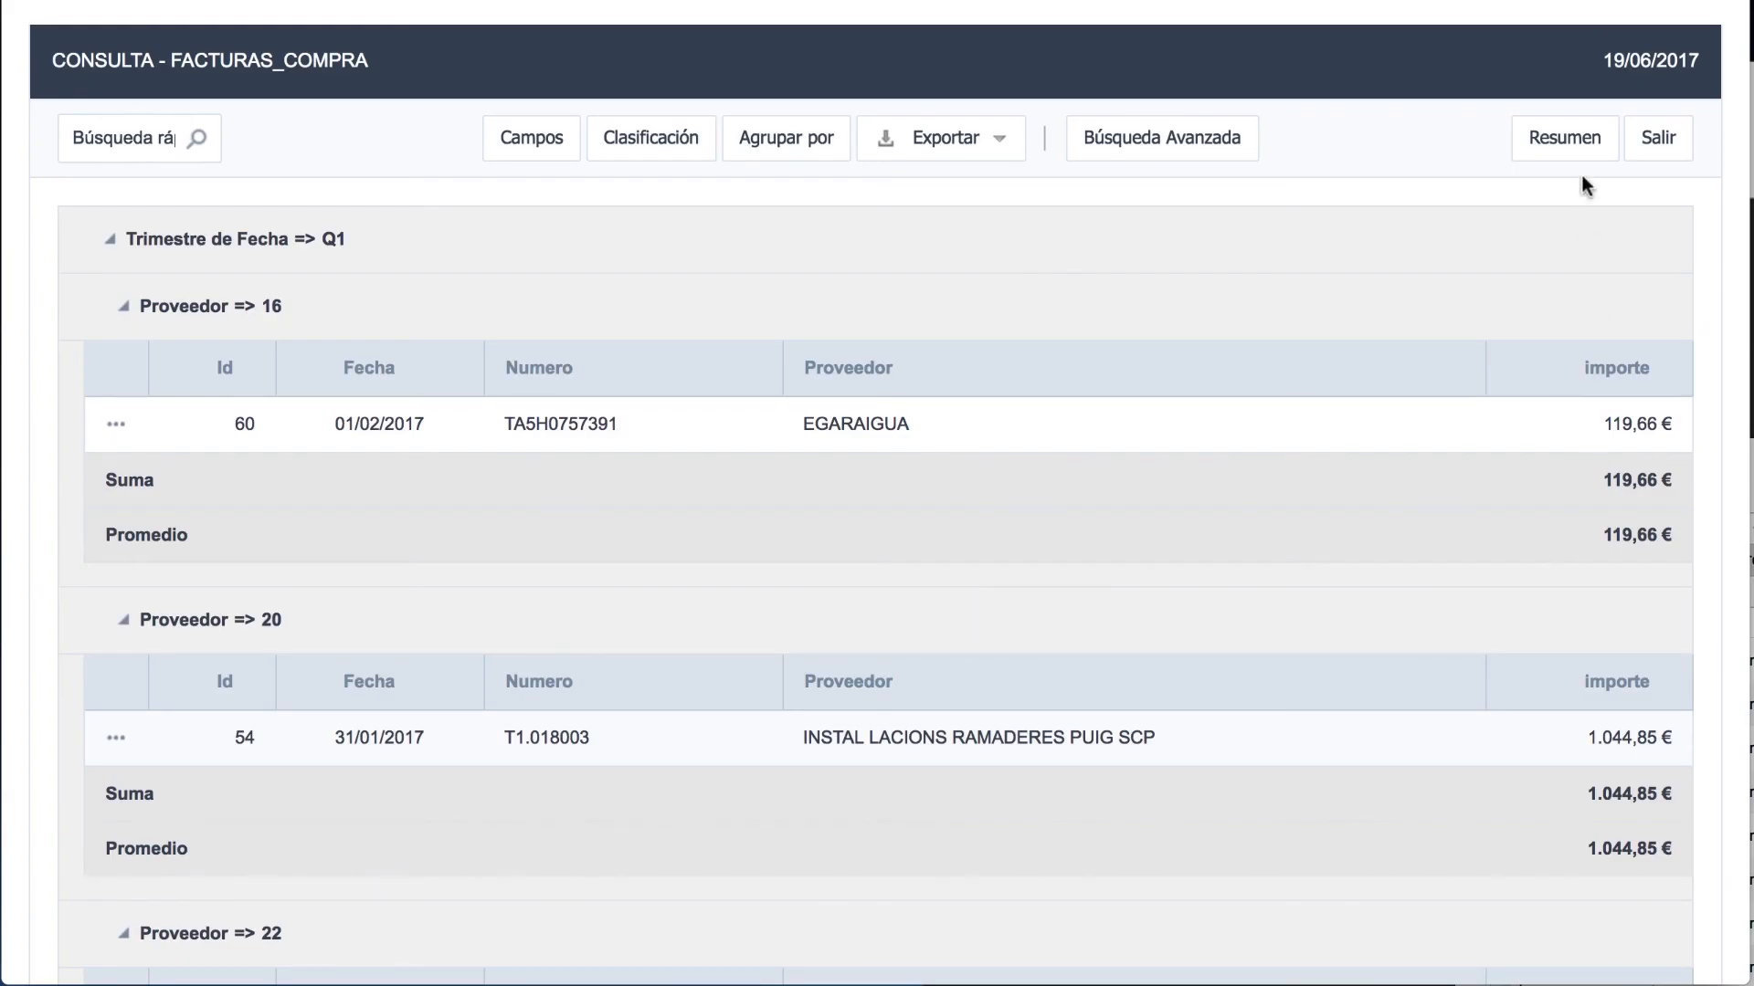
Step: Open the summary of the quarter and supplier grouping and examine the importe sums per quarter
{"action": "left_click", "coordinate": [1573, 137]}
{"action": "scroll", "coordinate": [1089, 468], "scroll_direction": "down", "scroll_amount": 3}
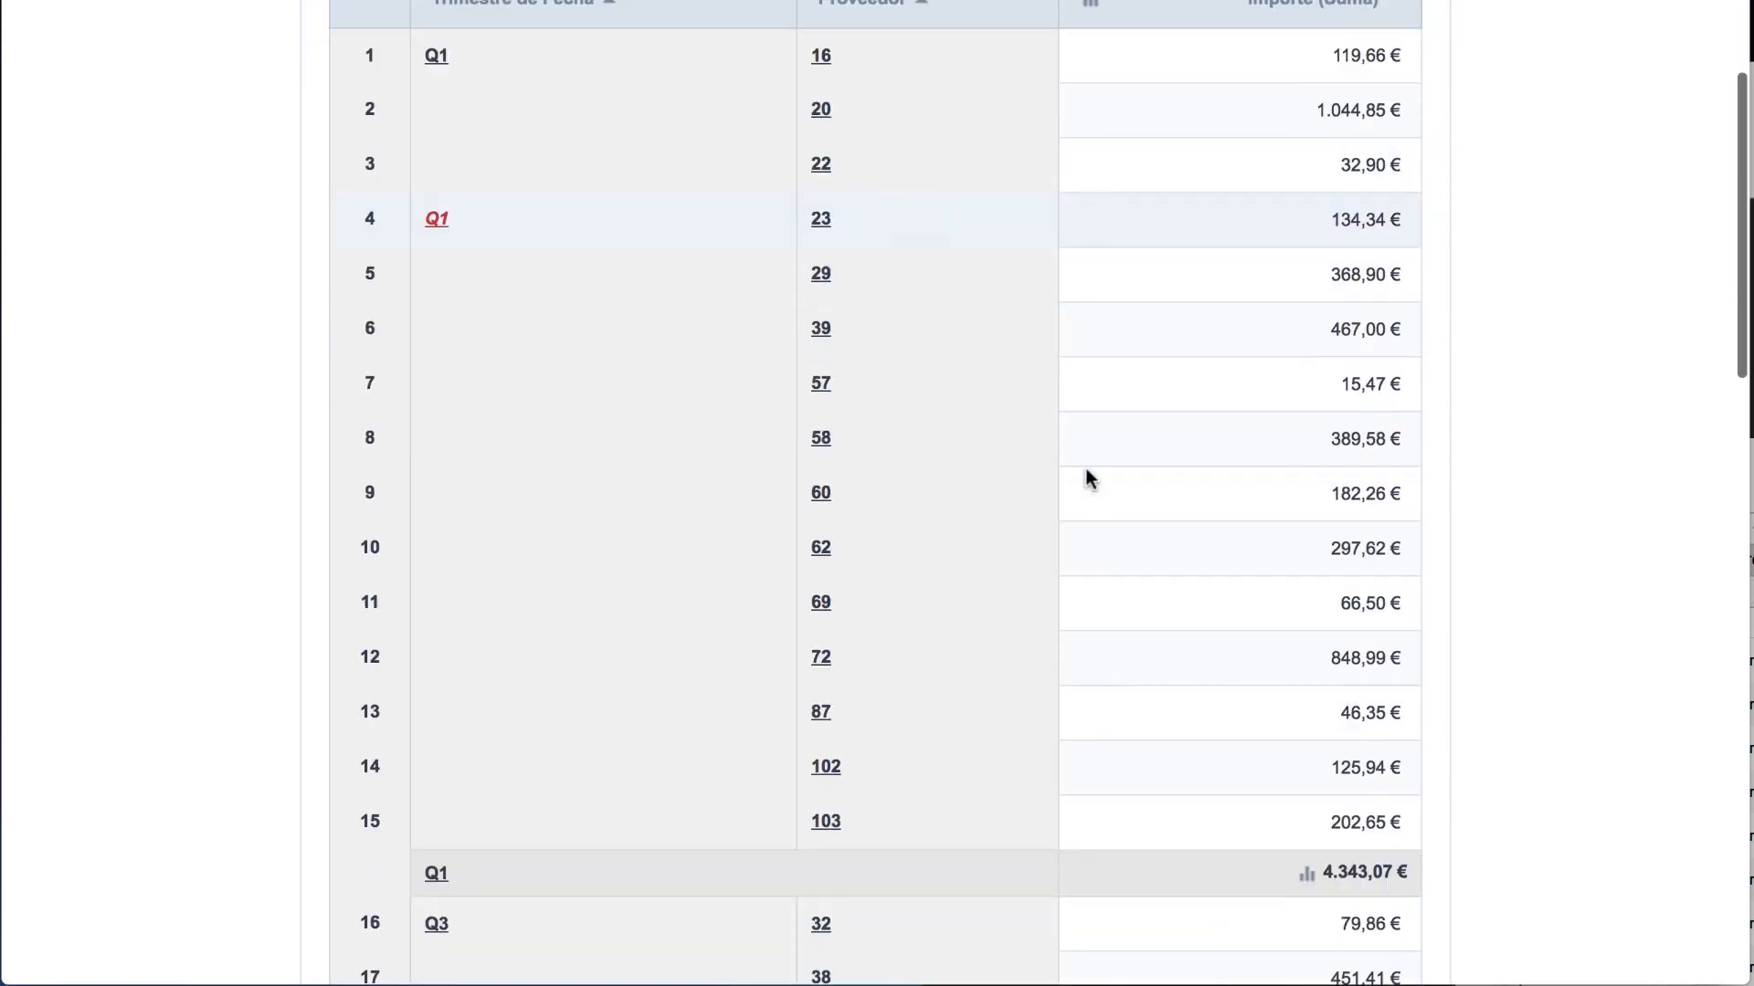
{"action": "scroll", "coordinate": [1087, 475], "scroll_direction": "down", "scroll_amount": 2}
{"action": "scroll", "coordinate": [1087, 475], "scroll_direction": "up", "scroll_amount": 4}
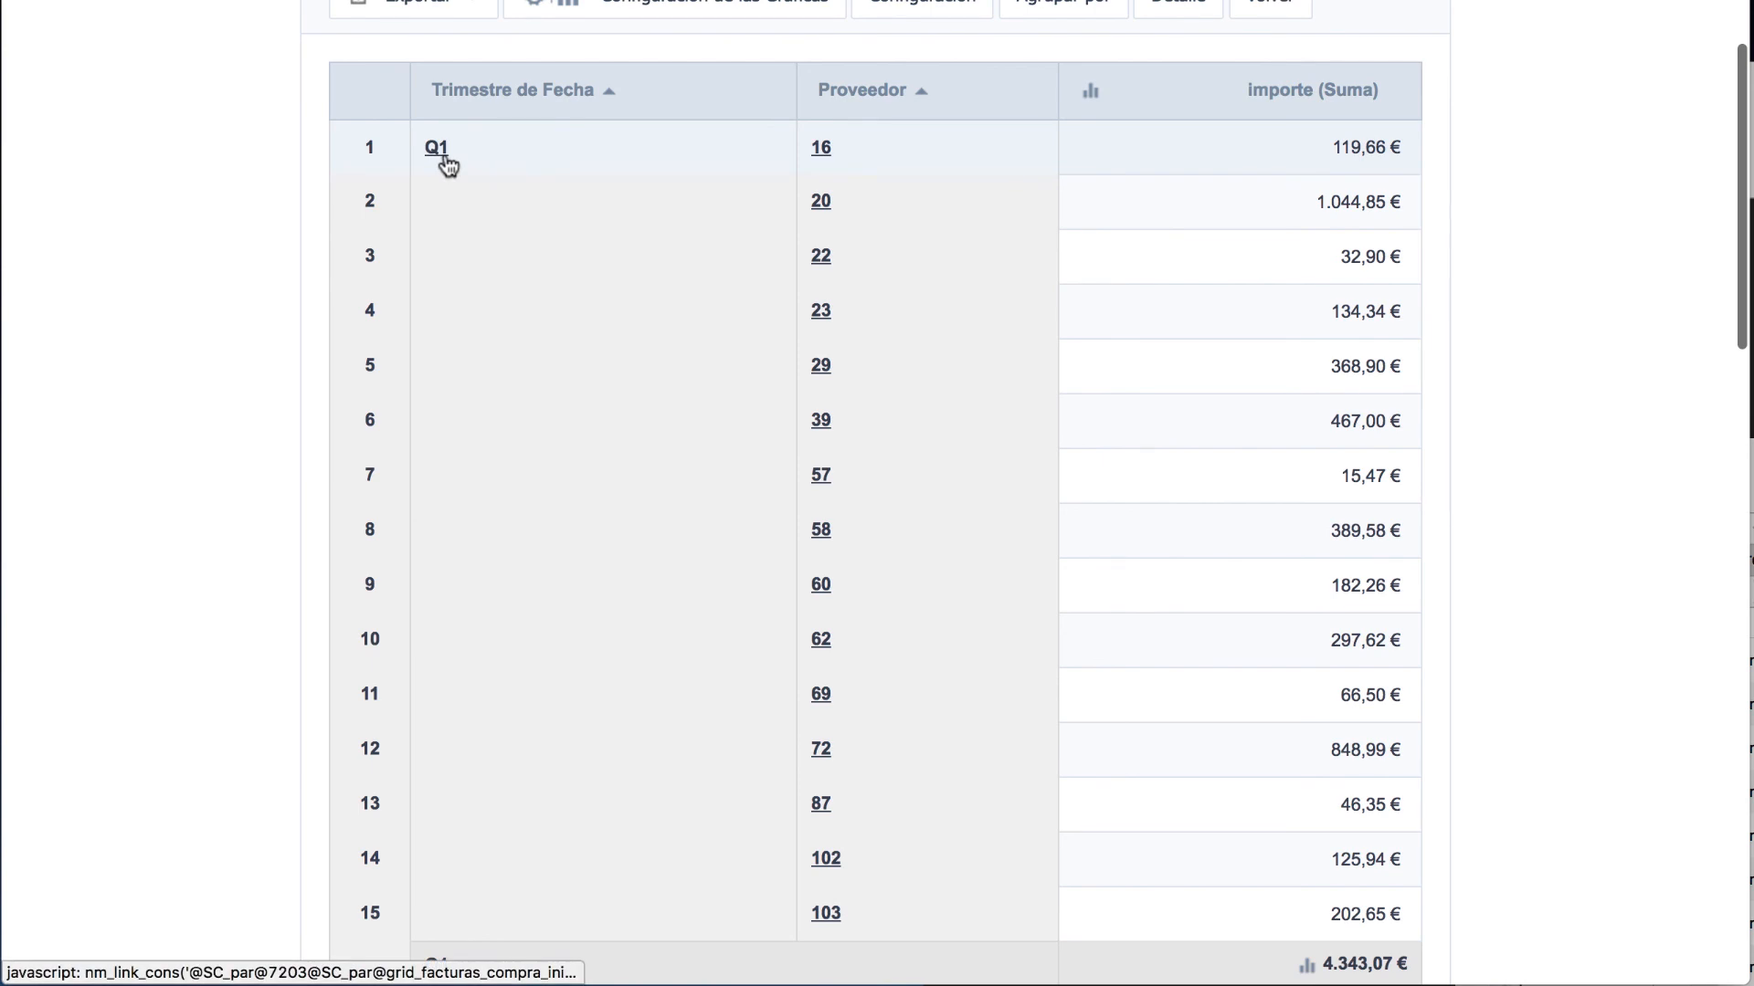
{"action": "scroll", "coordinate": [594, 234], "scroll_direction": "down", "scroll_amount": 3}
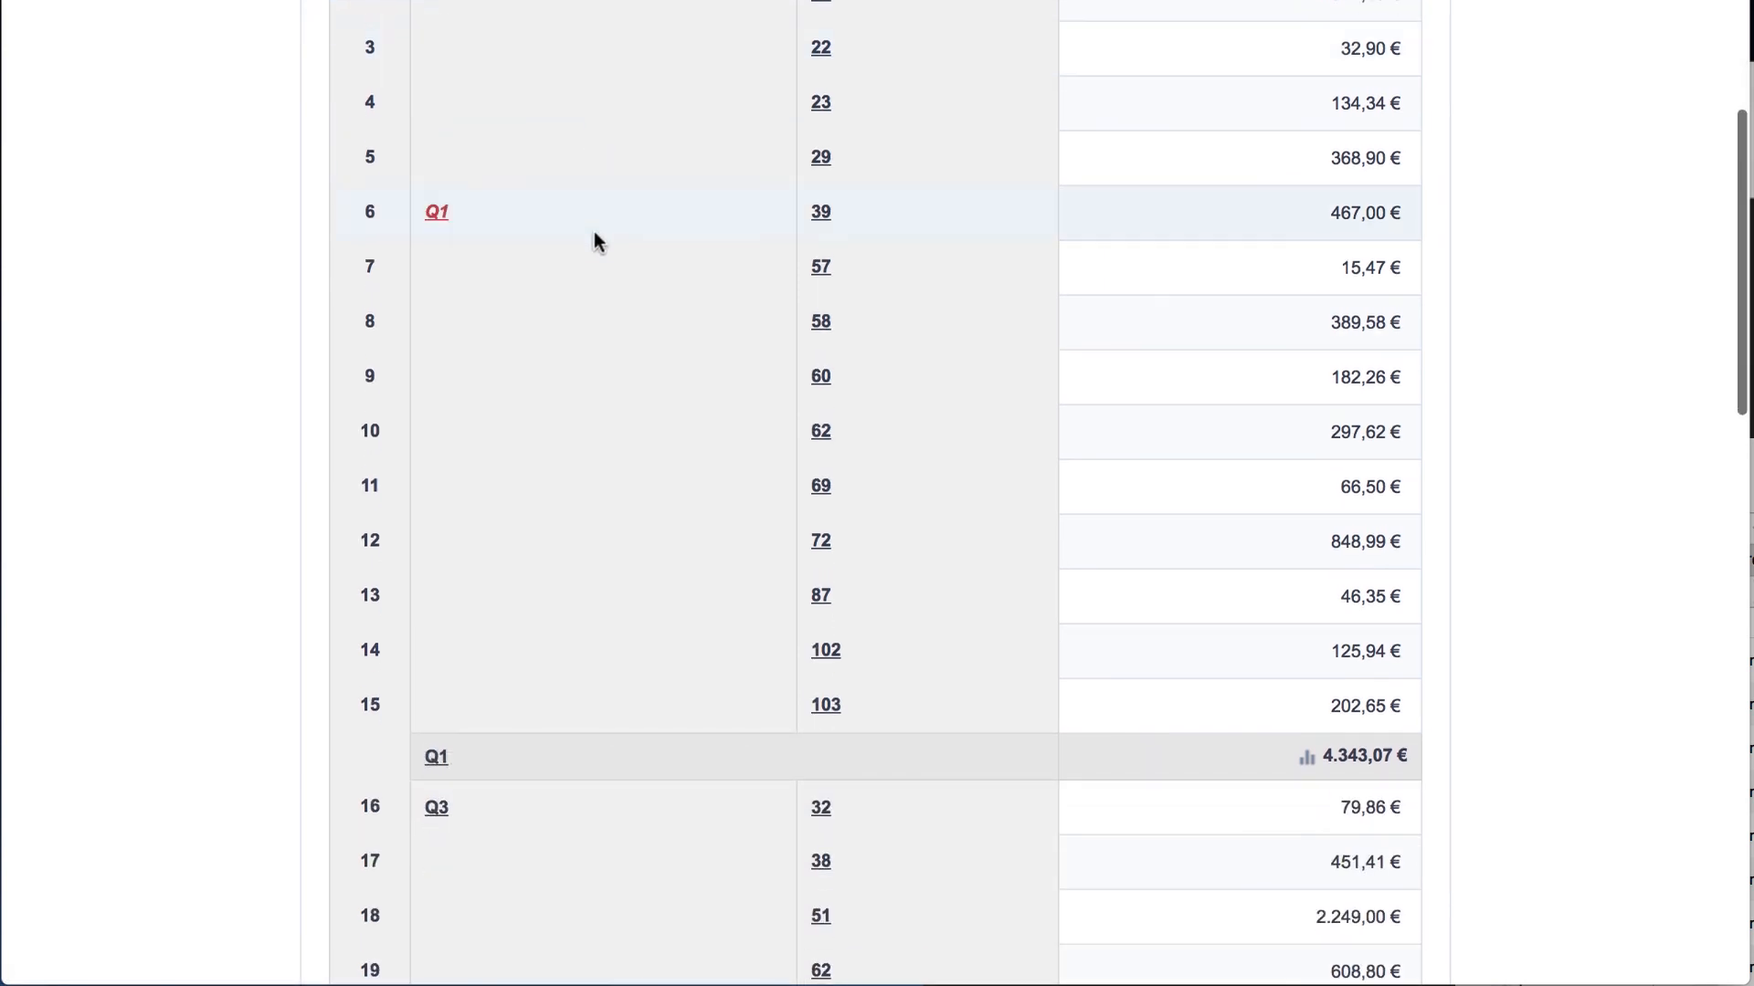
{"action": "scroll", "coordinate": [594, 234], "scroll_direction": "up", "scroll_amount": 4}
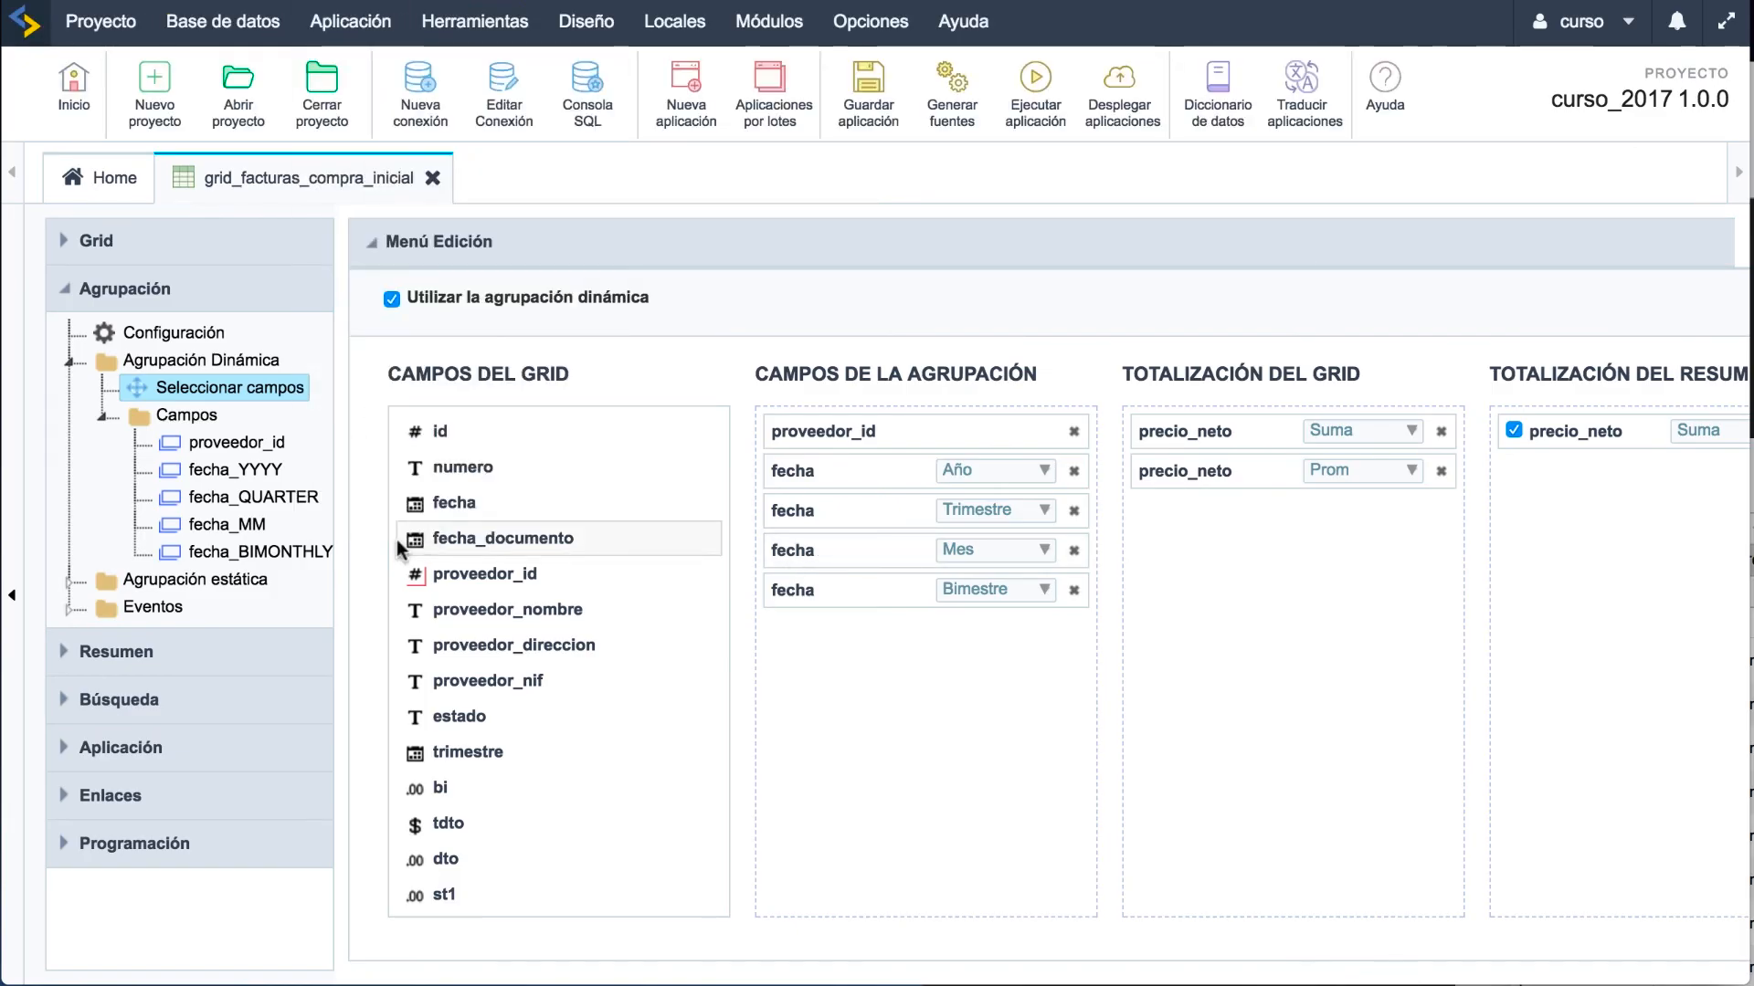
Step: Set the lookup of the dynamic grouping's proveedor_id field to Automático, ready for an SQL query
{"action": "left_click", "coordinate": [207, 445]}
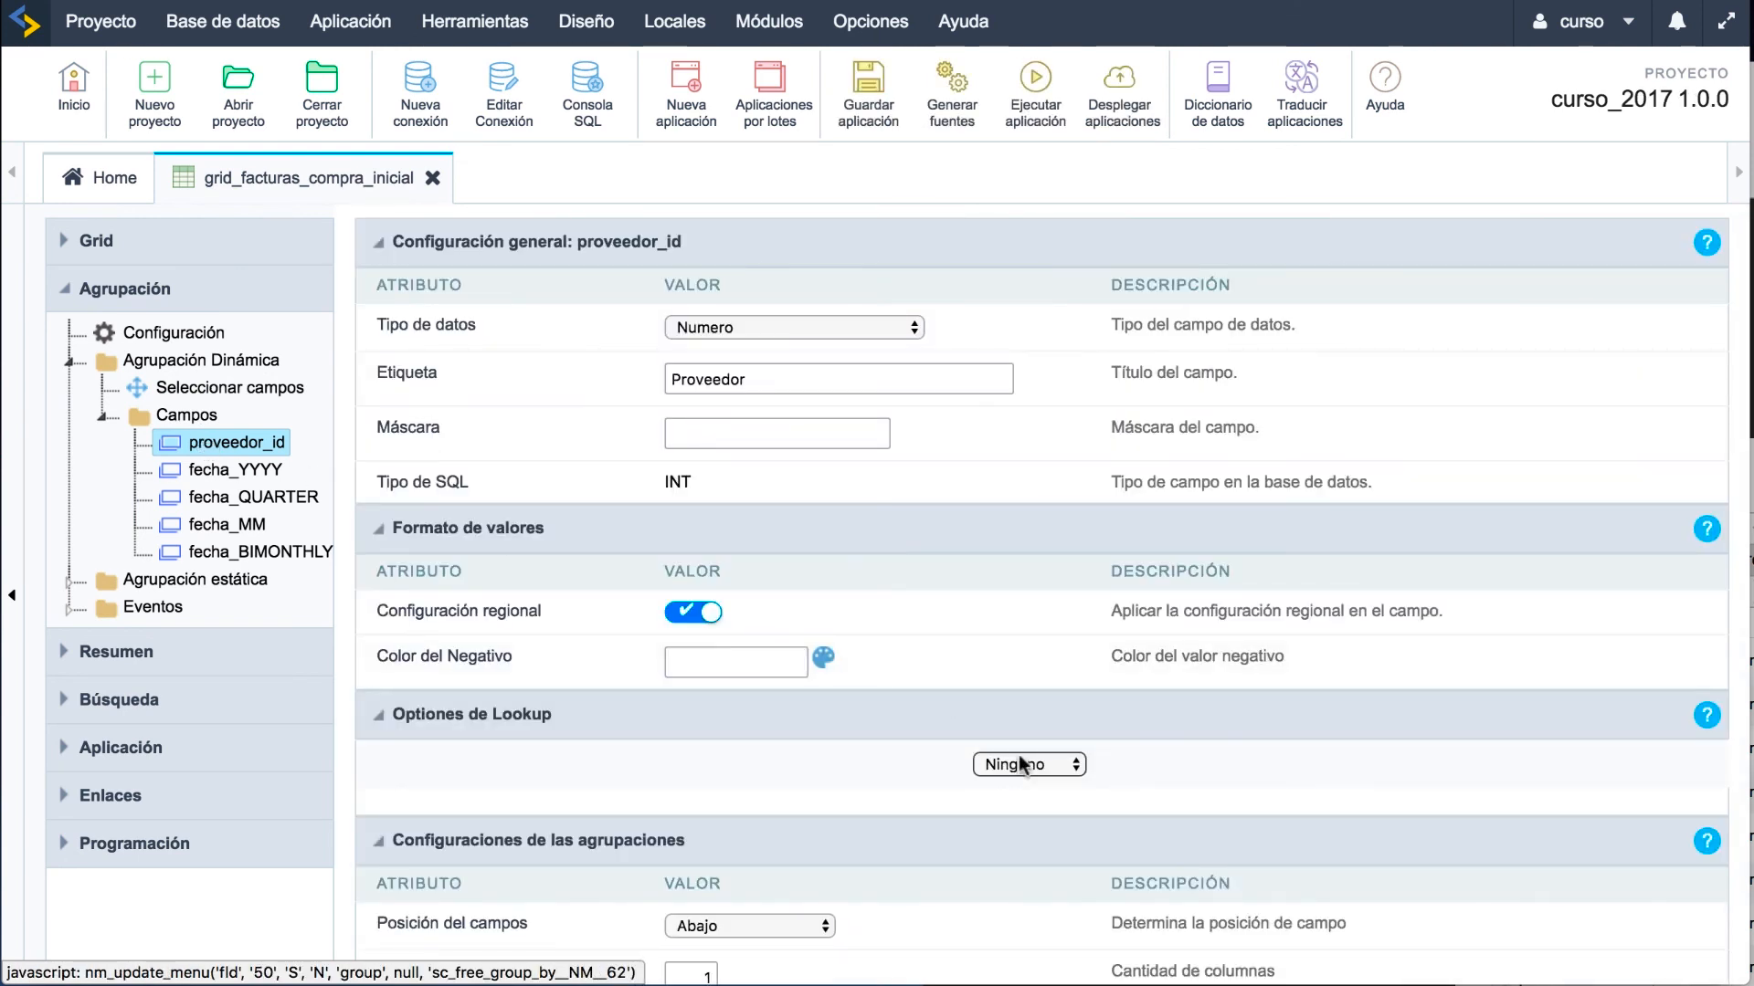
{"action": "left_click", "coordinate": [1018, 768]}
{"action": "left_click", "coordinate": [1020, 785]}
{"action": "left_click", "coordinate": [646, 849]}
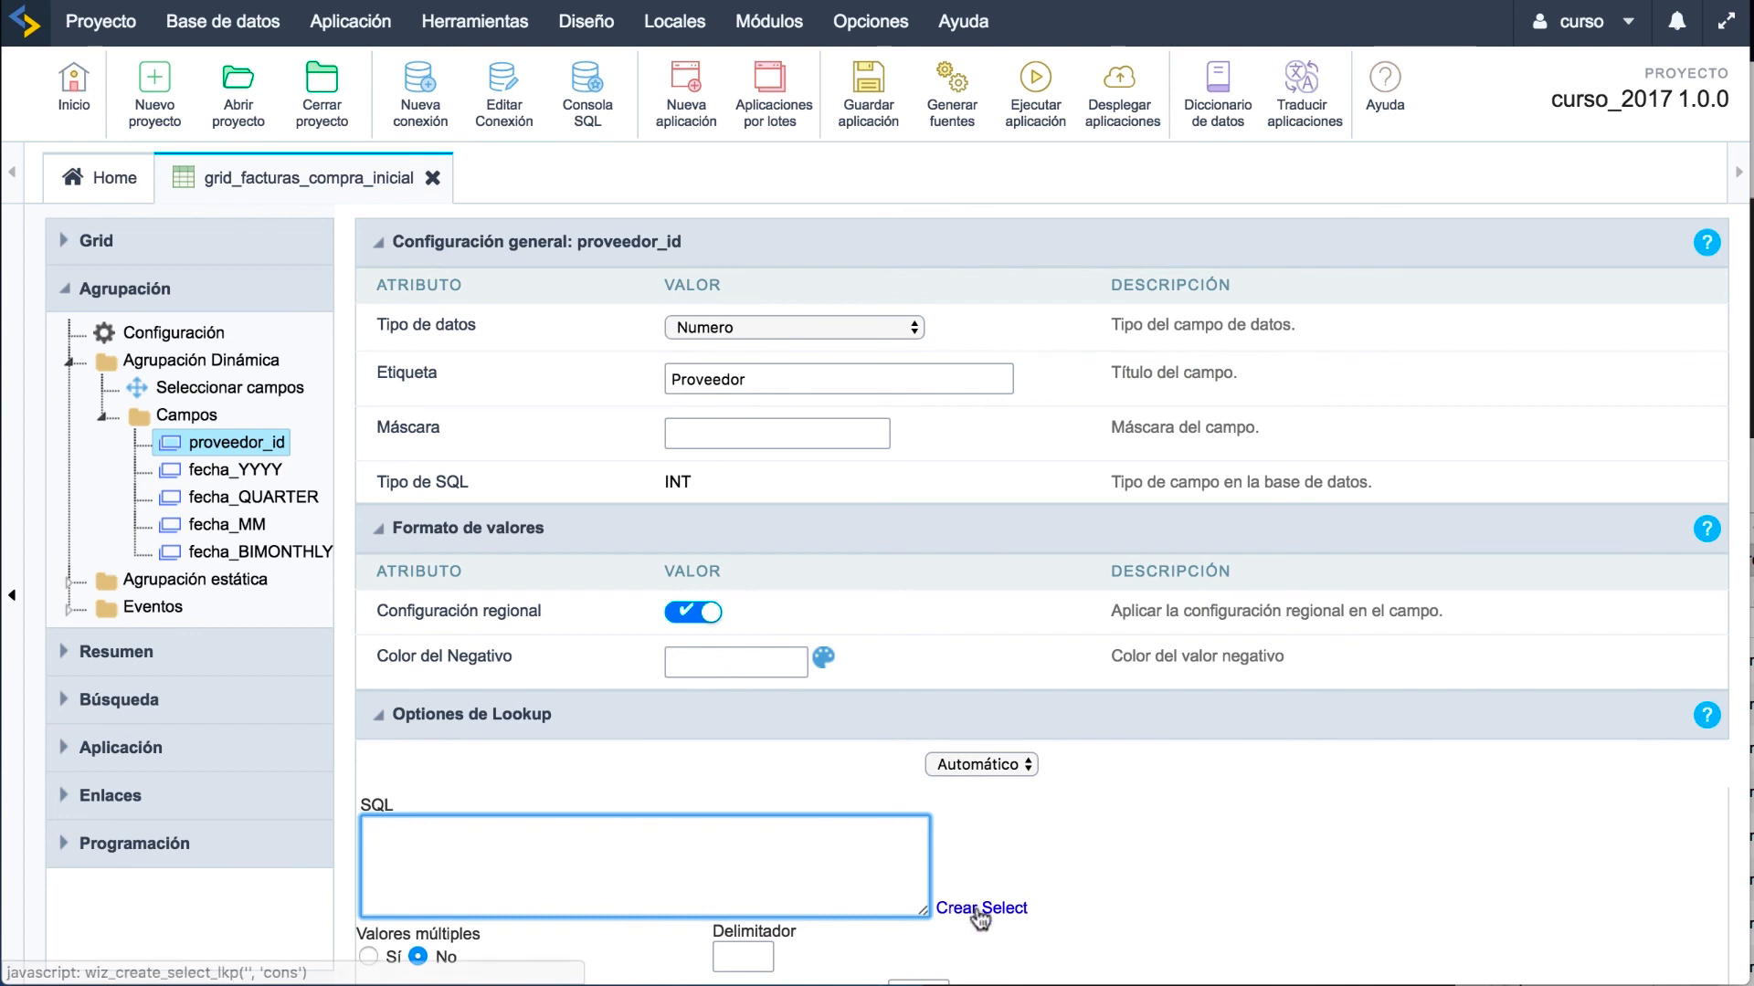
Step: Copy the lookup SQL query from the proveedor_id field of the static grouping ag_proveedor
{"action": "scroll", "coordinate": [229, 557], "scroll_direction": "down", "scroll_amount": 1}
{"action": "left_click", "coordinate": [198, 575]}
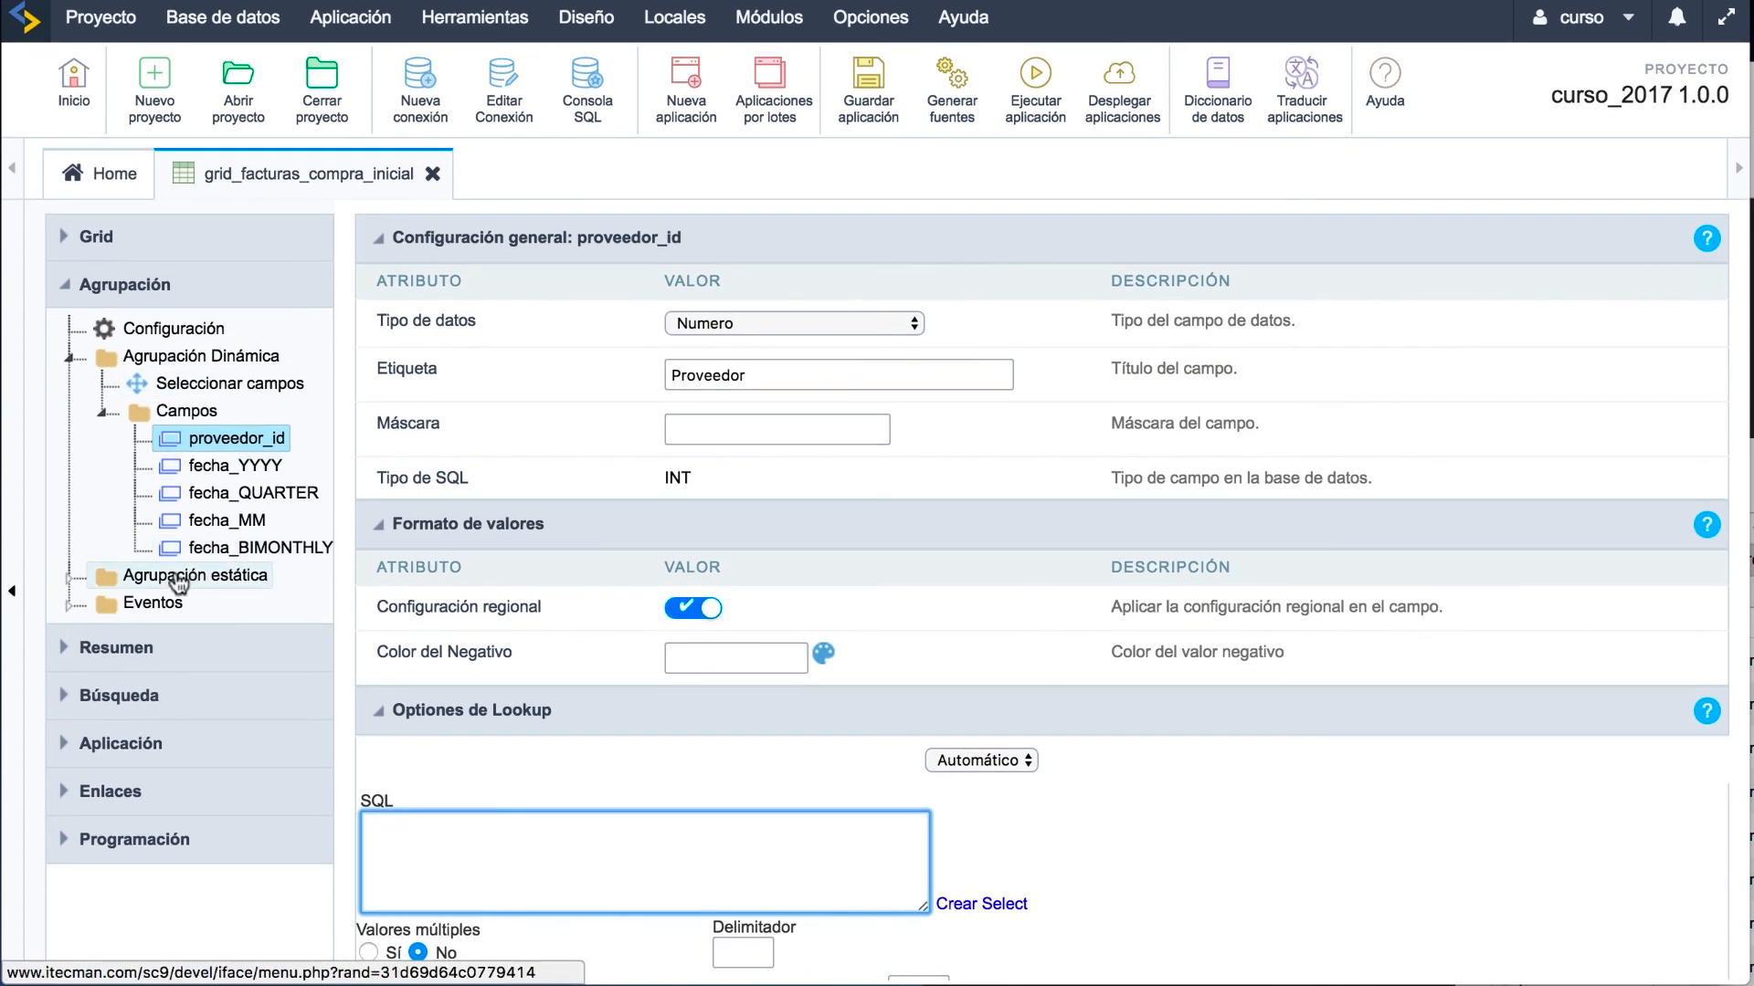
{"action": "left_click", "coordinate": [218, 632]}
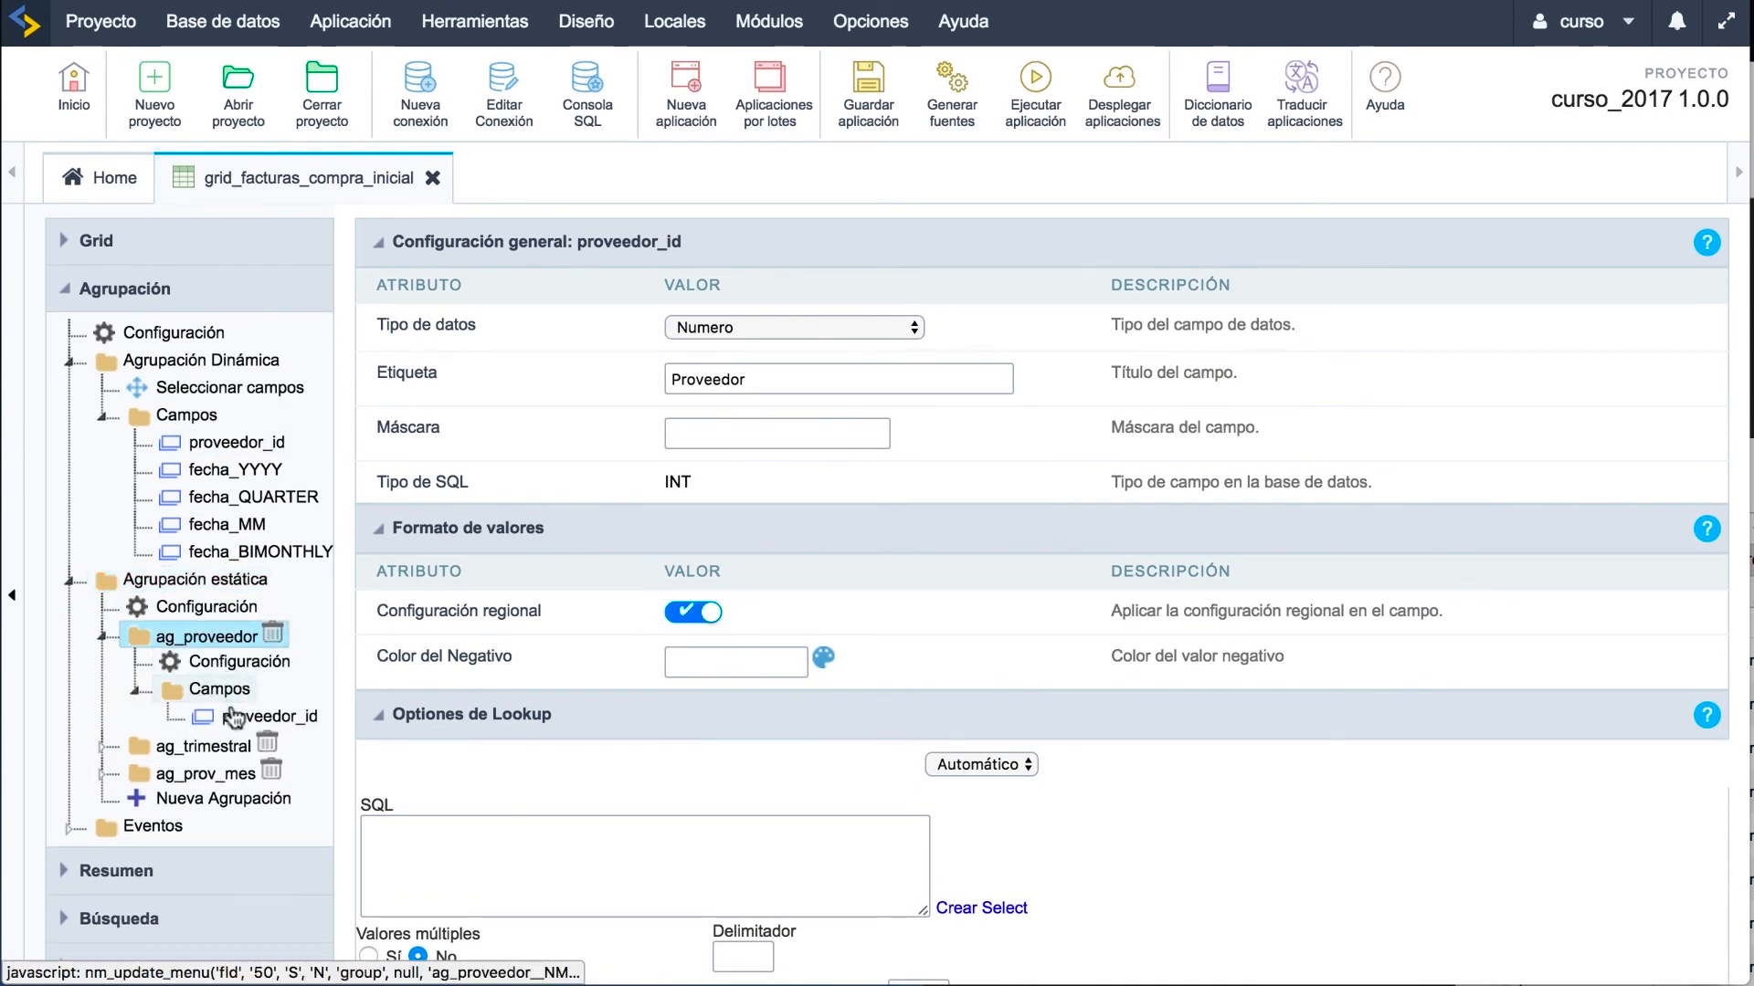
{"action": "left_click", "coordinate": [260, 716]}
{"action": "left_click", "coordinate": [1138, 137]}
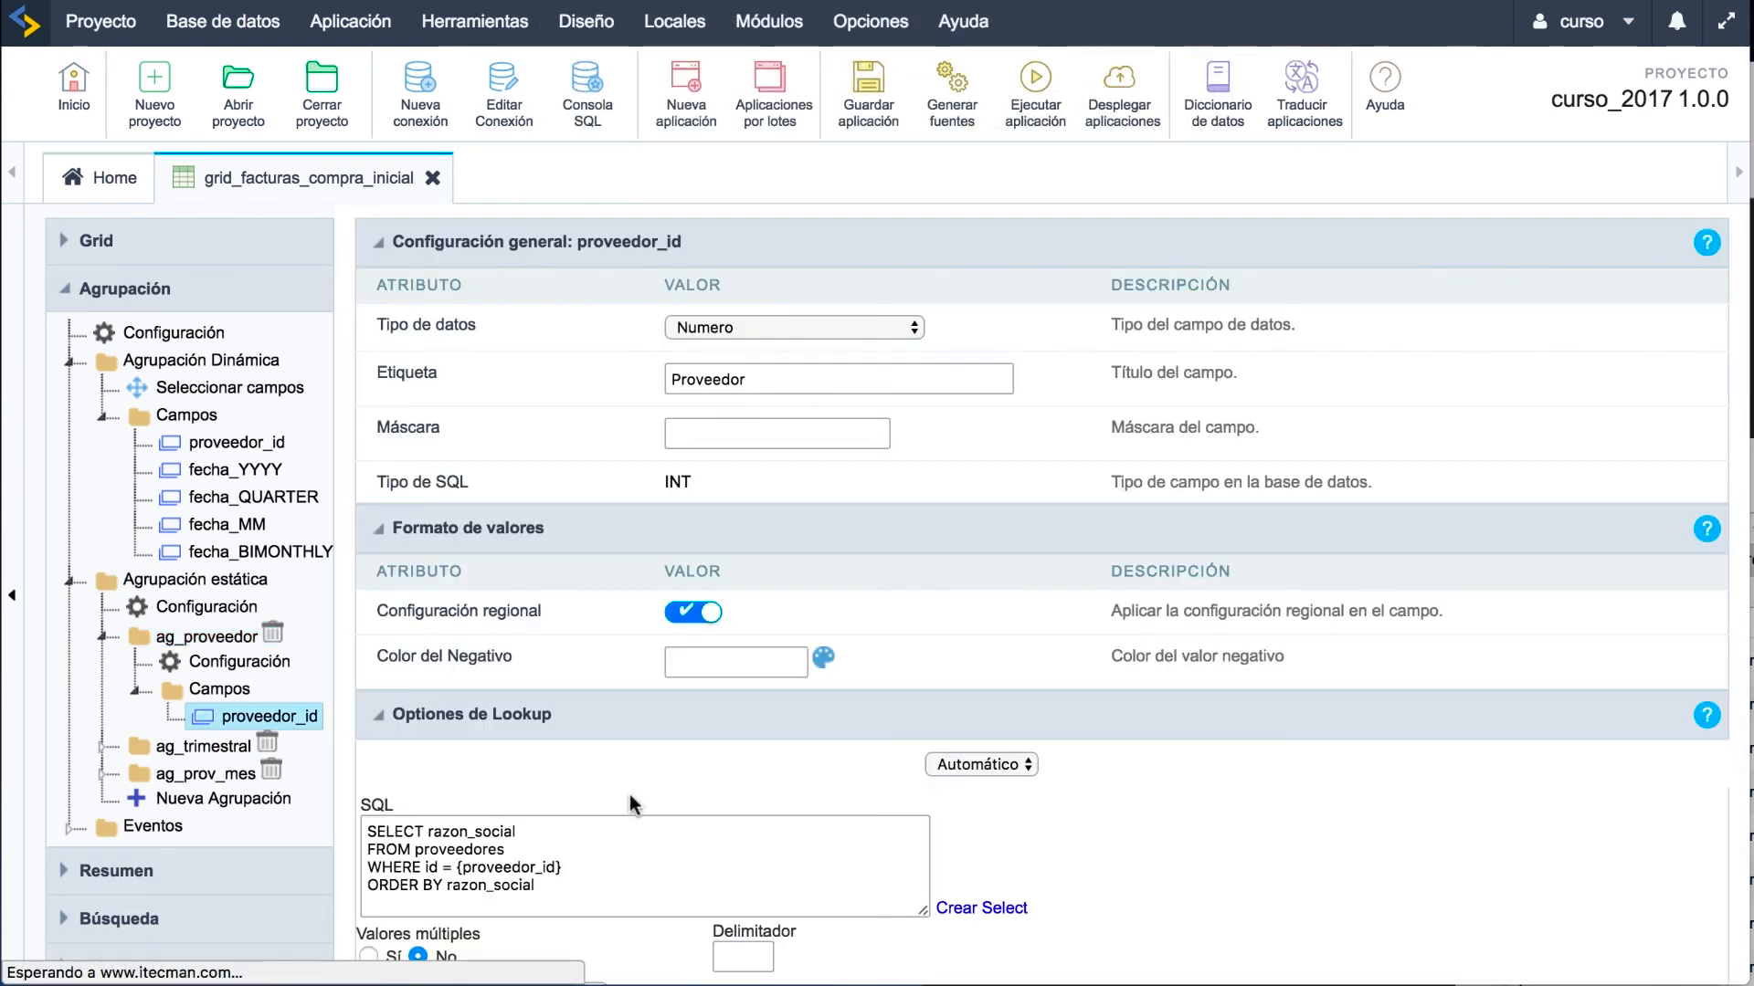
{"action": "left_click_drag", "start_coordinate": [539, 888], "coordinate": [388, 797]}
{"action": "key", "text": "super+c"}
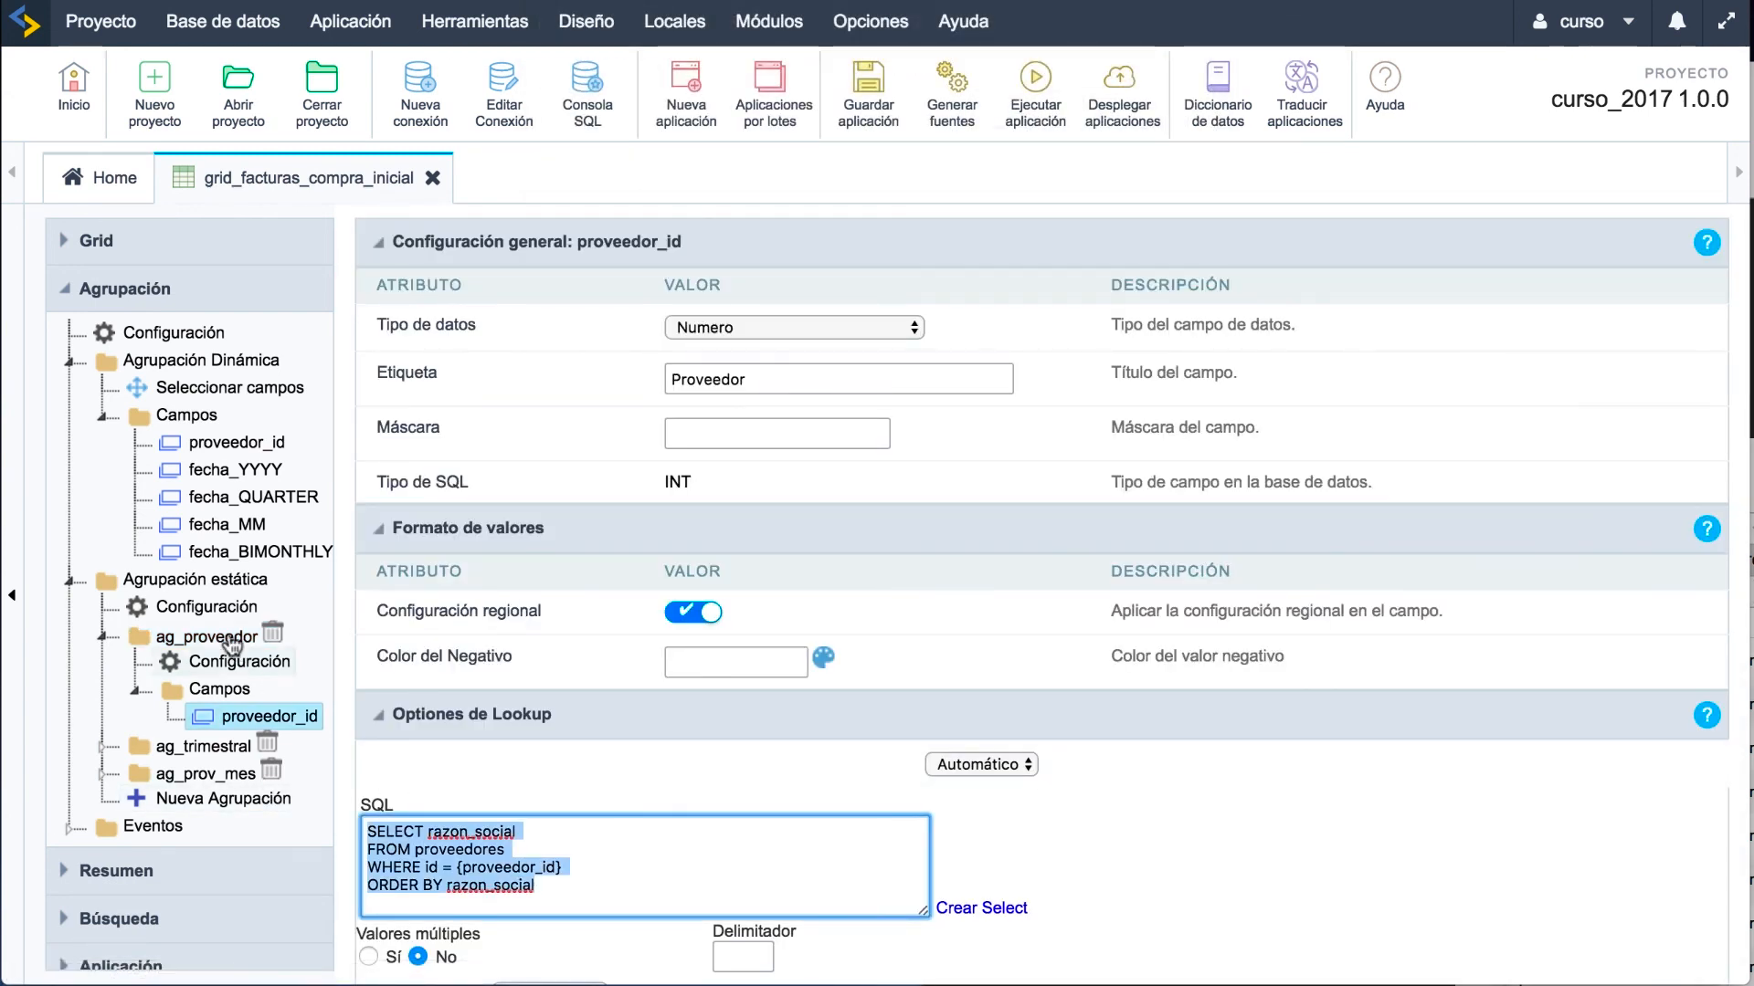
Step: Paste SELECT razon_social FROM proveedores WHERE id = {proveedor_id} ORDER BY razon_social as the lookup SQL of the dynamic grouping's proveedor_id
{"action": "left_click", "coordinate": [219, 443]}
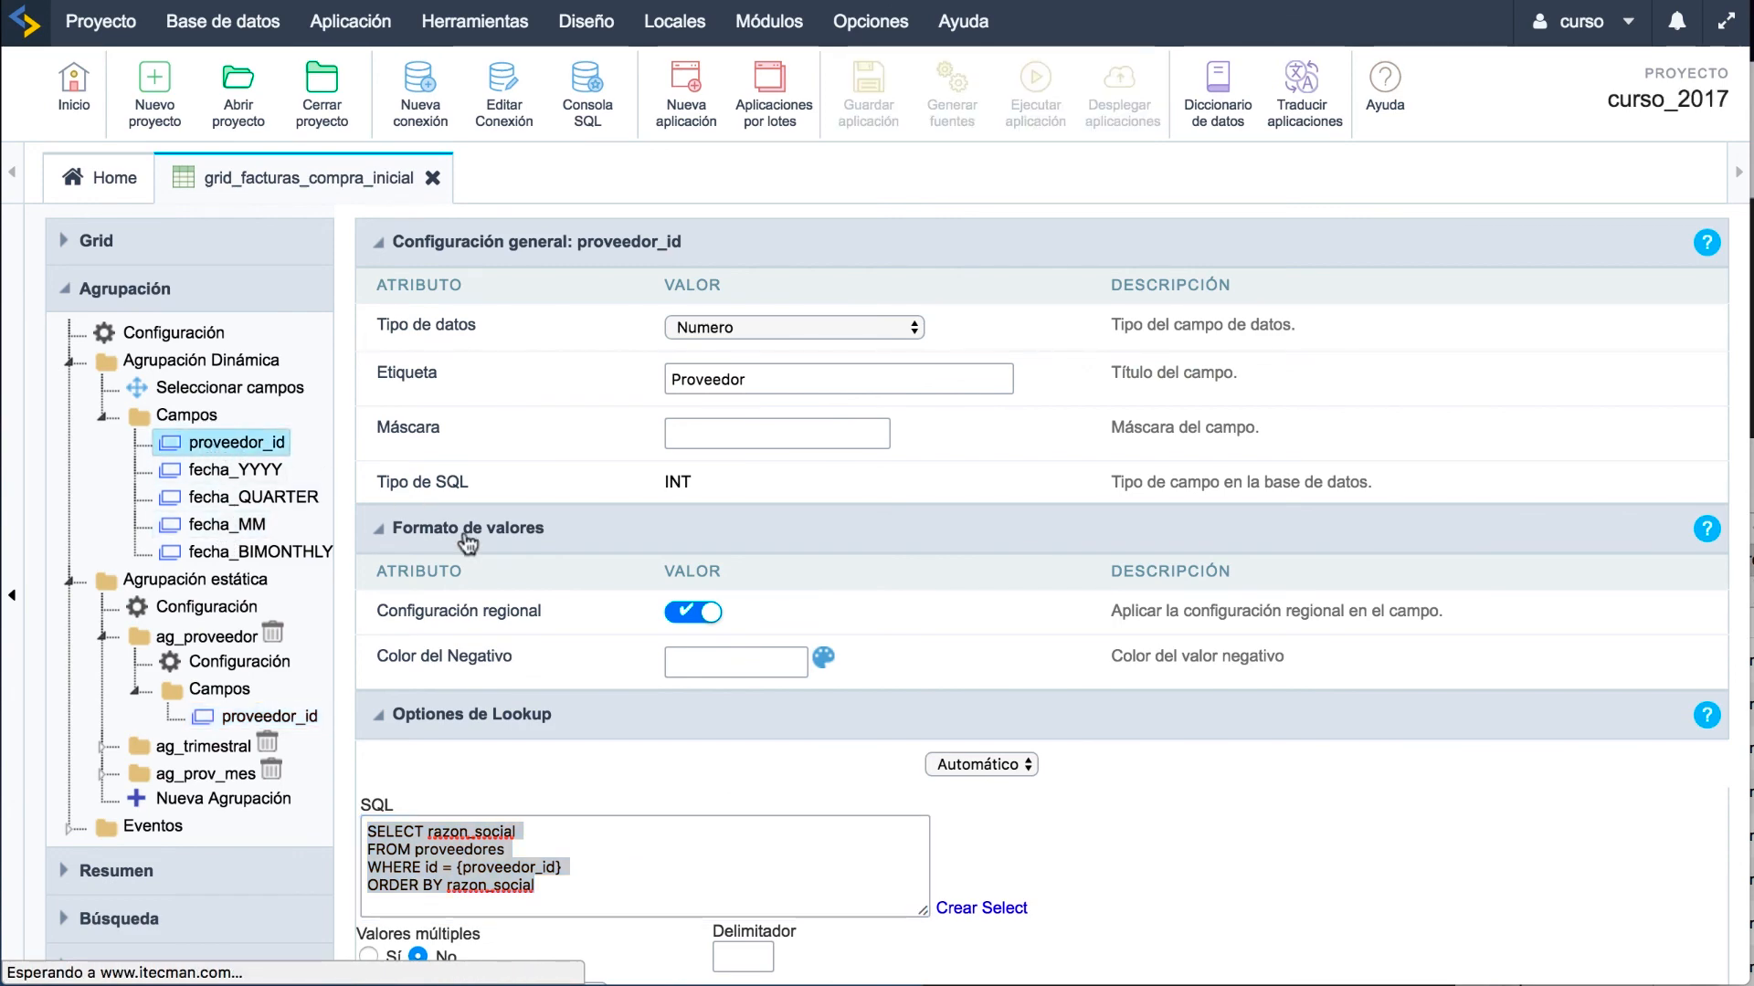
{"action": "left_click", "coordinate": [421, 826]}
{"action": "key", "text": "super+v"}
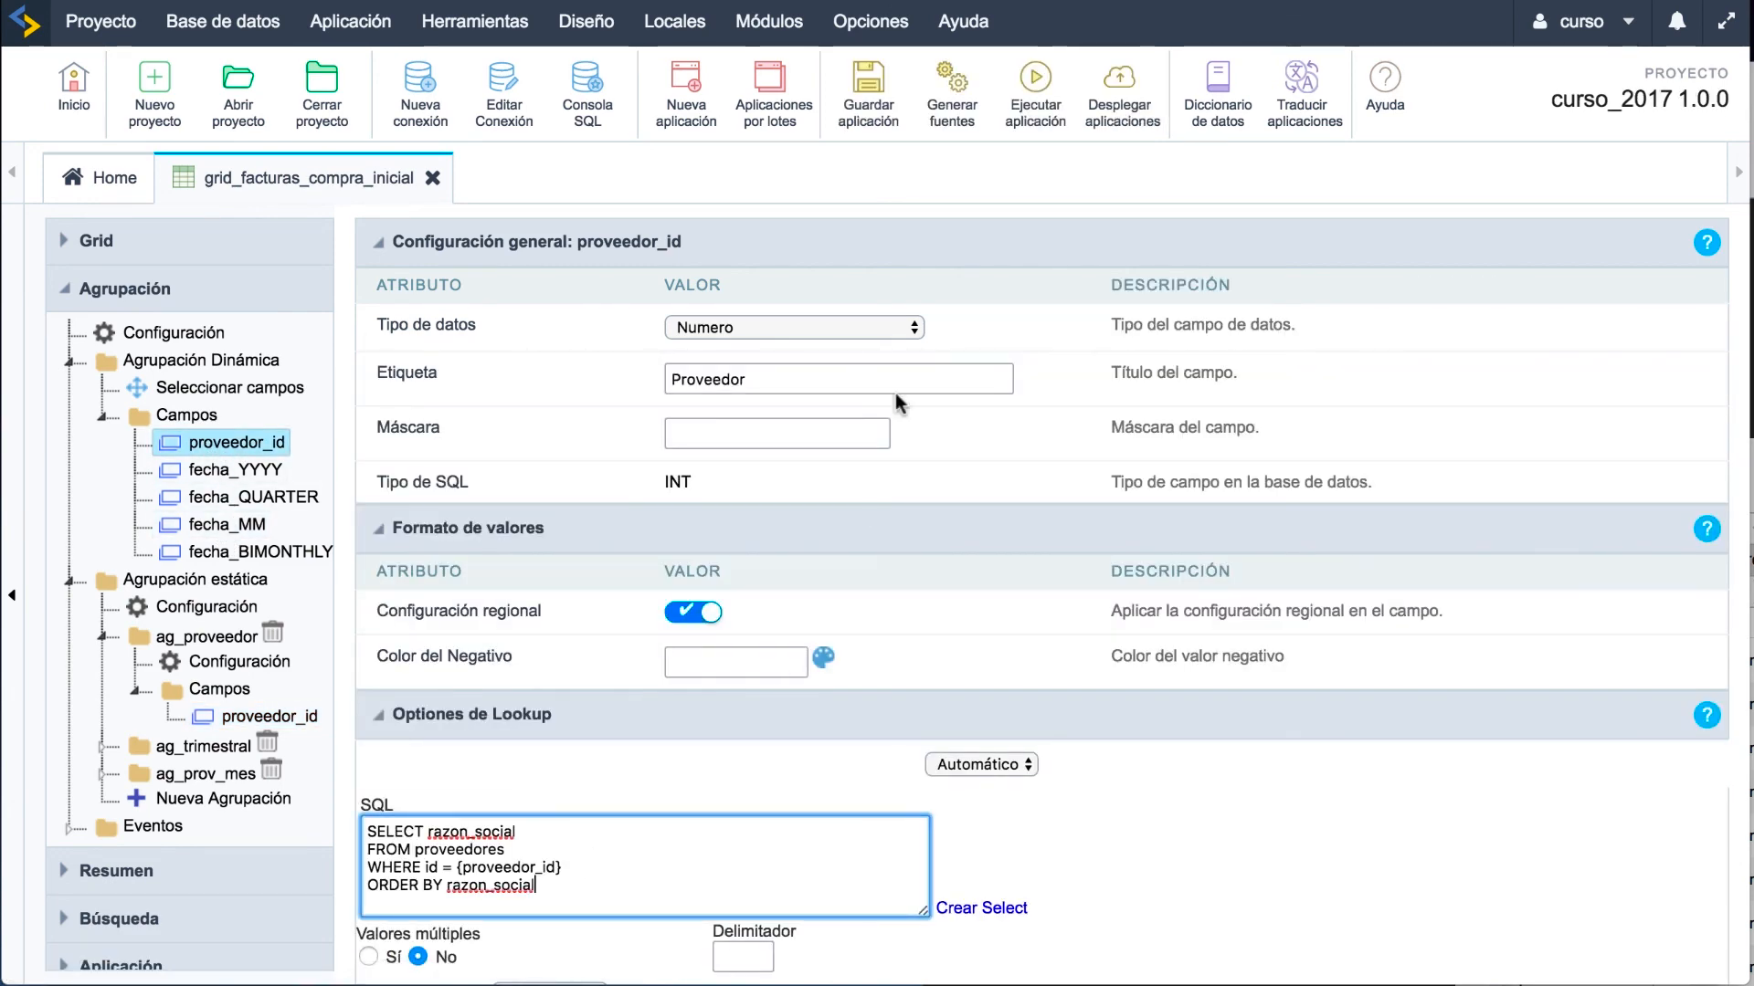
Step: Run the grid application again and apply dynamic grouping by Proveedor to test the supplier lookup
{"action": "left_click", "coordinate": [1032, 91]}
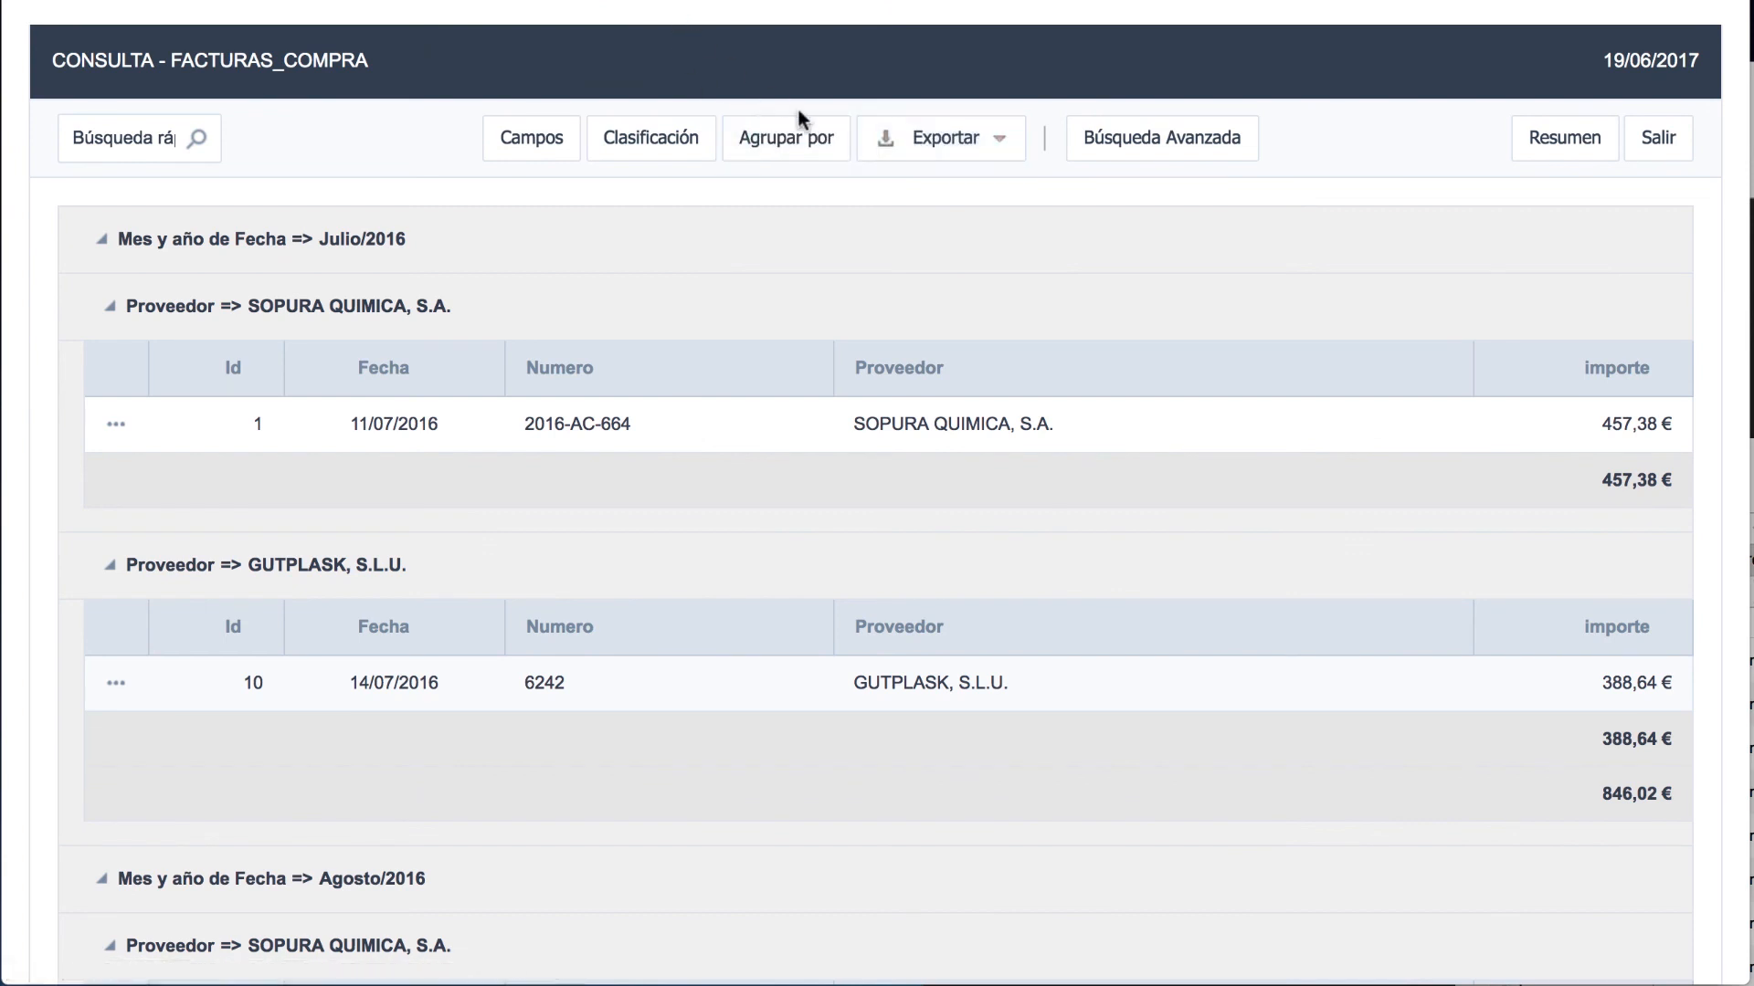
{"action": "left_click", "coordinate": [796, 143]}
{"action": "left_click", "coordinate": [245, 306]}
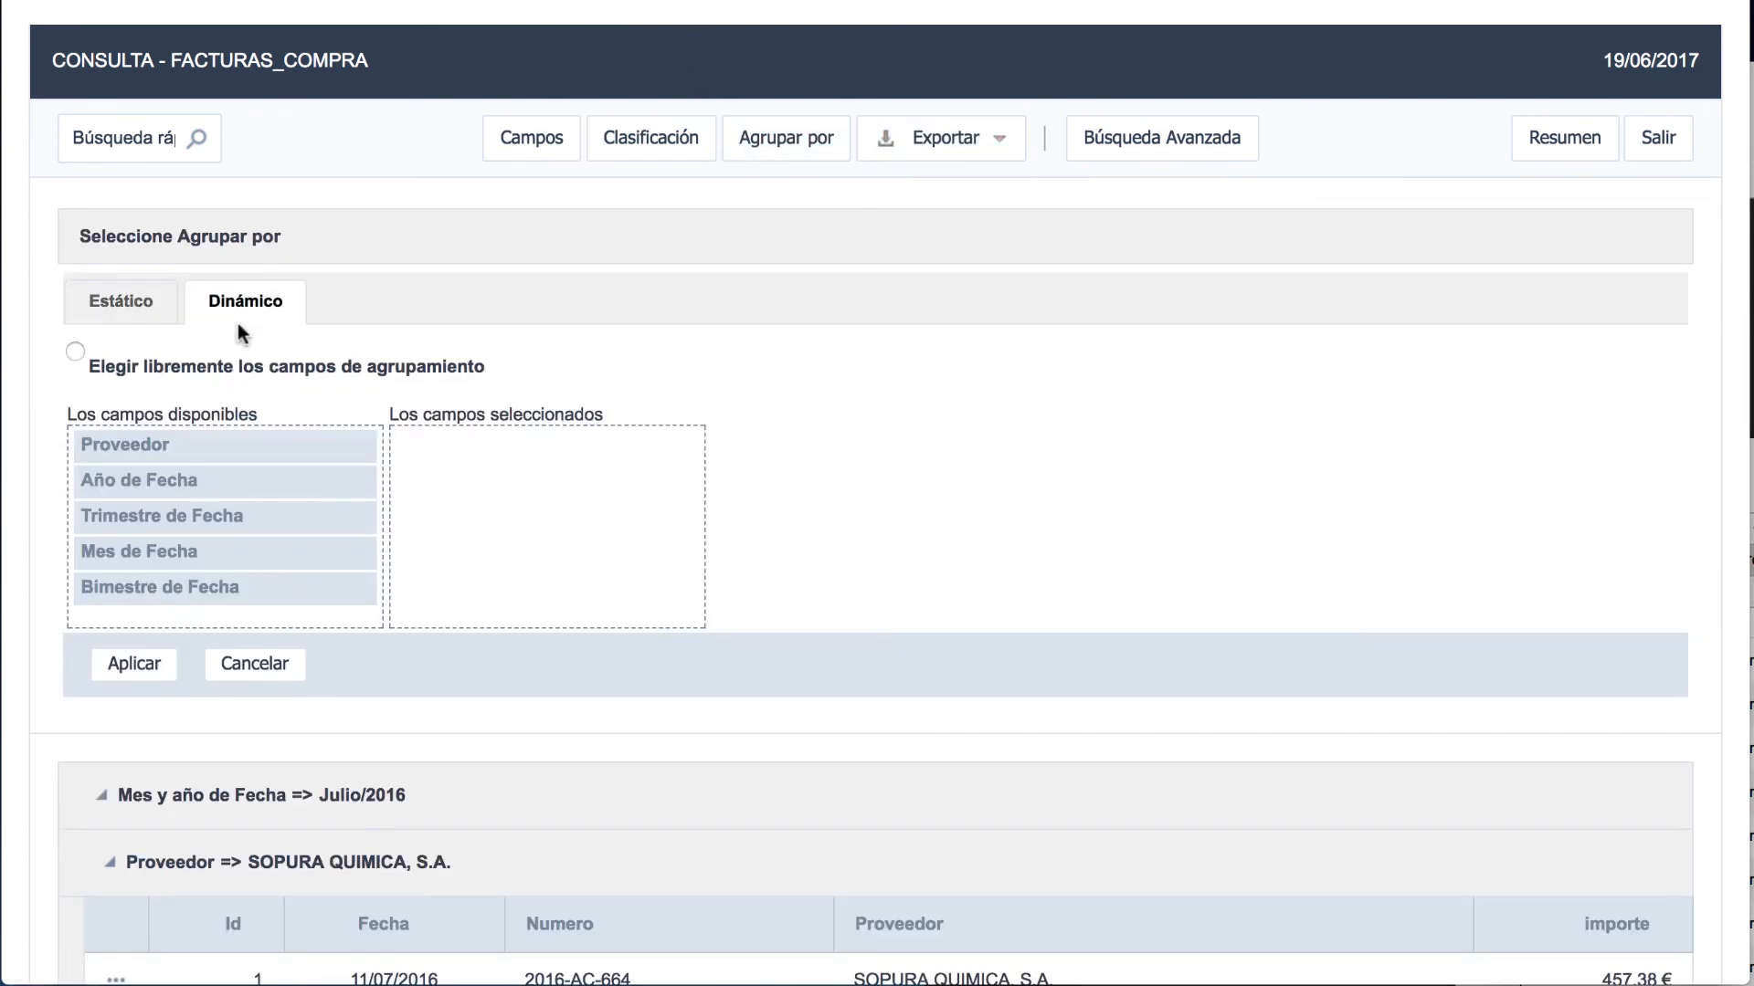
{"action": "left_click_drag", "start_coordinate": [172, 449], "coordinate": [501, 440]}
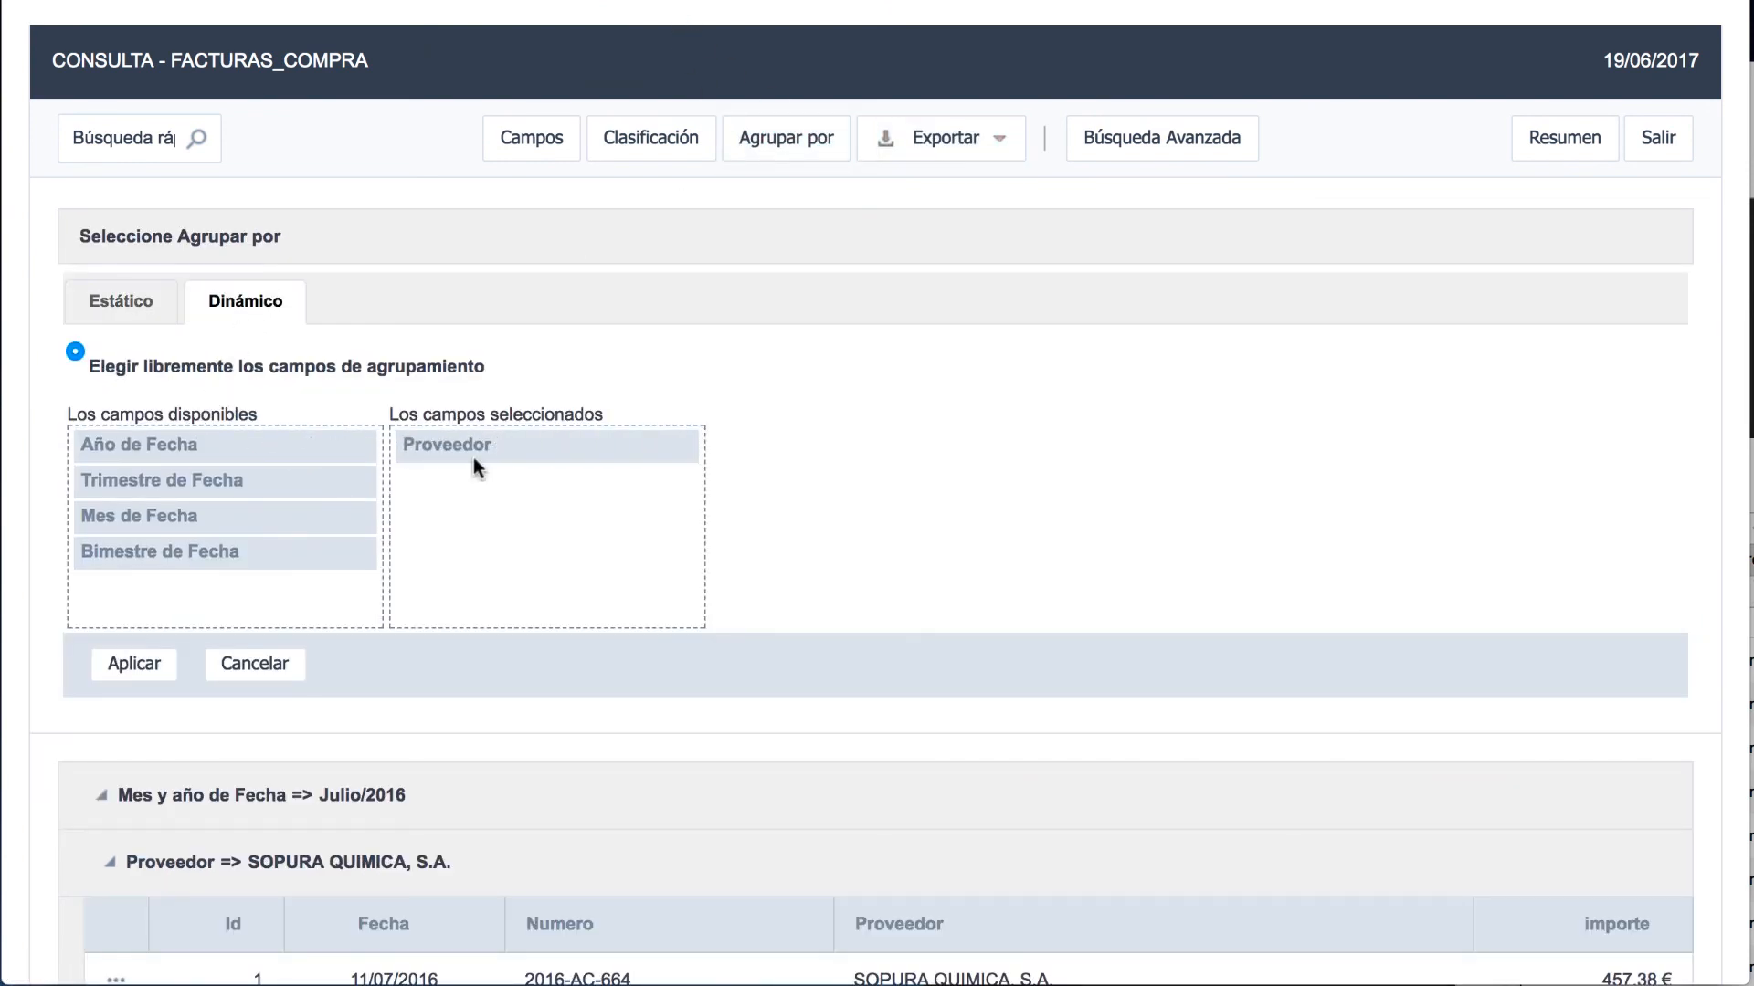
{"action": "left_click", "coordinate": [137, 664]}
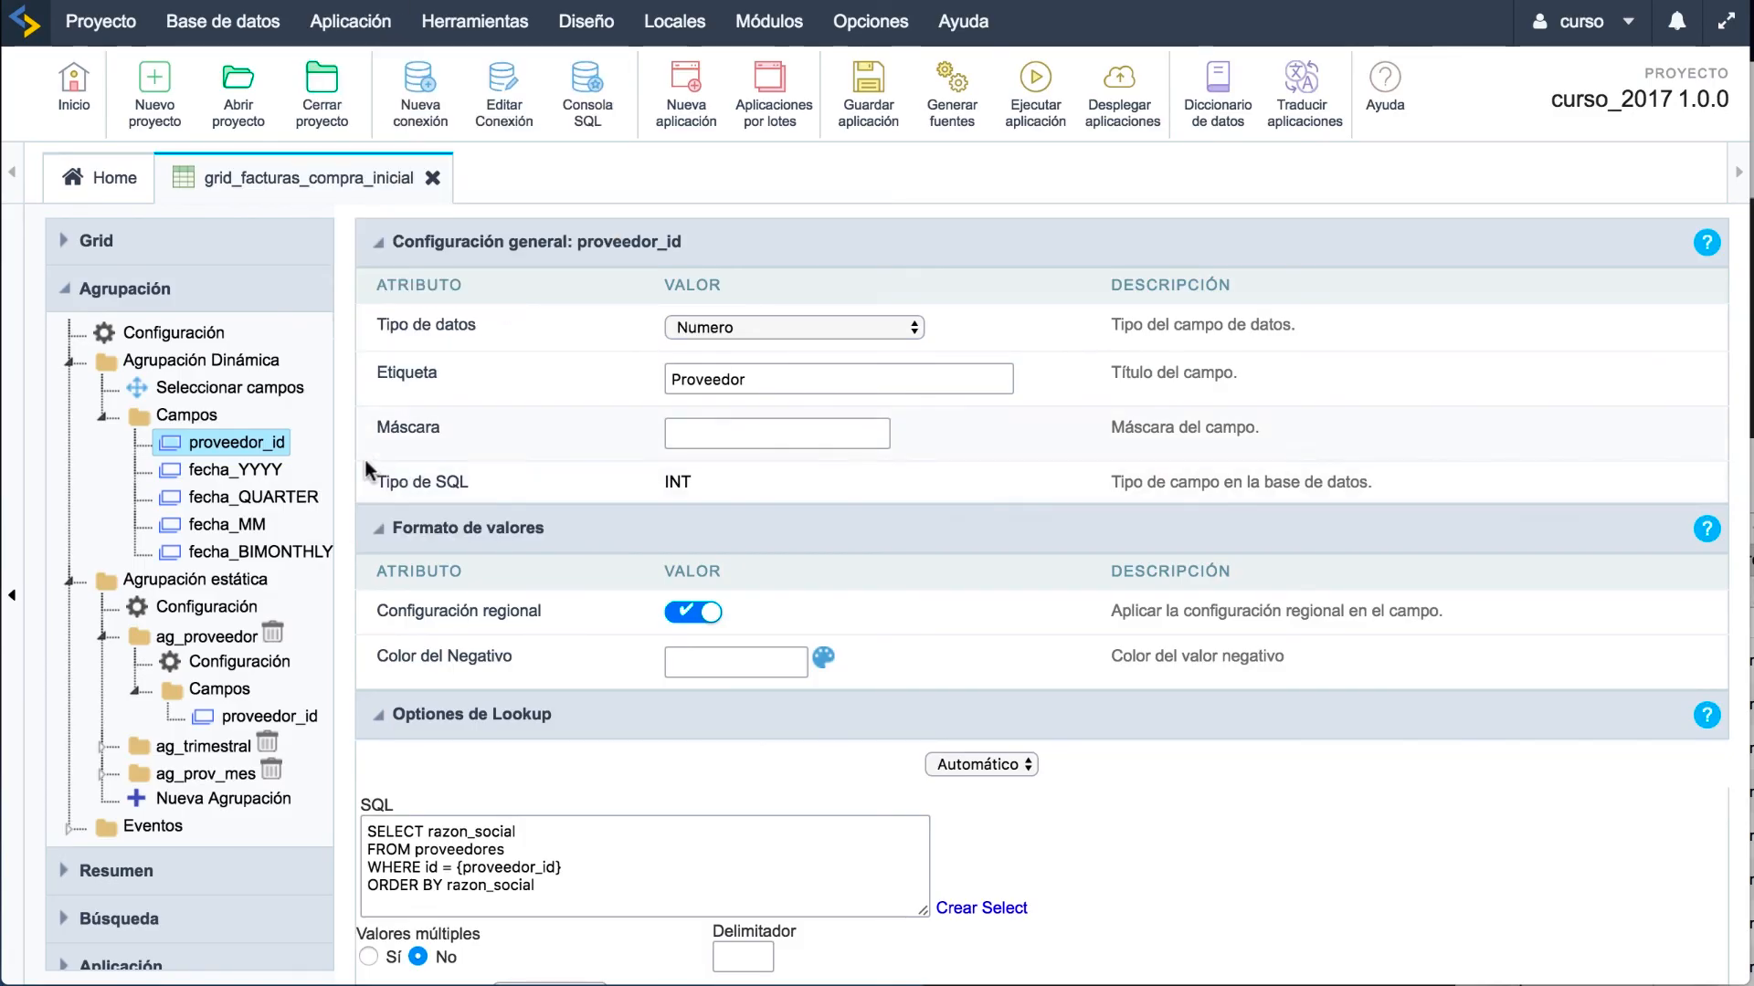
Step: Open the field selection of the dynamic grouping
{"action": "left_click", "coordinate": [273, 389]}
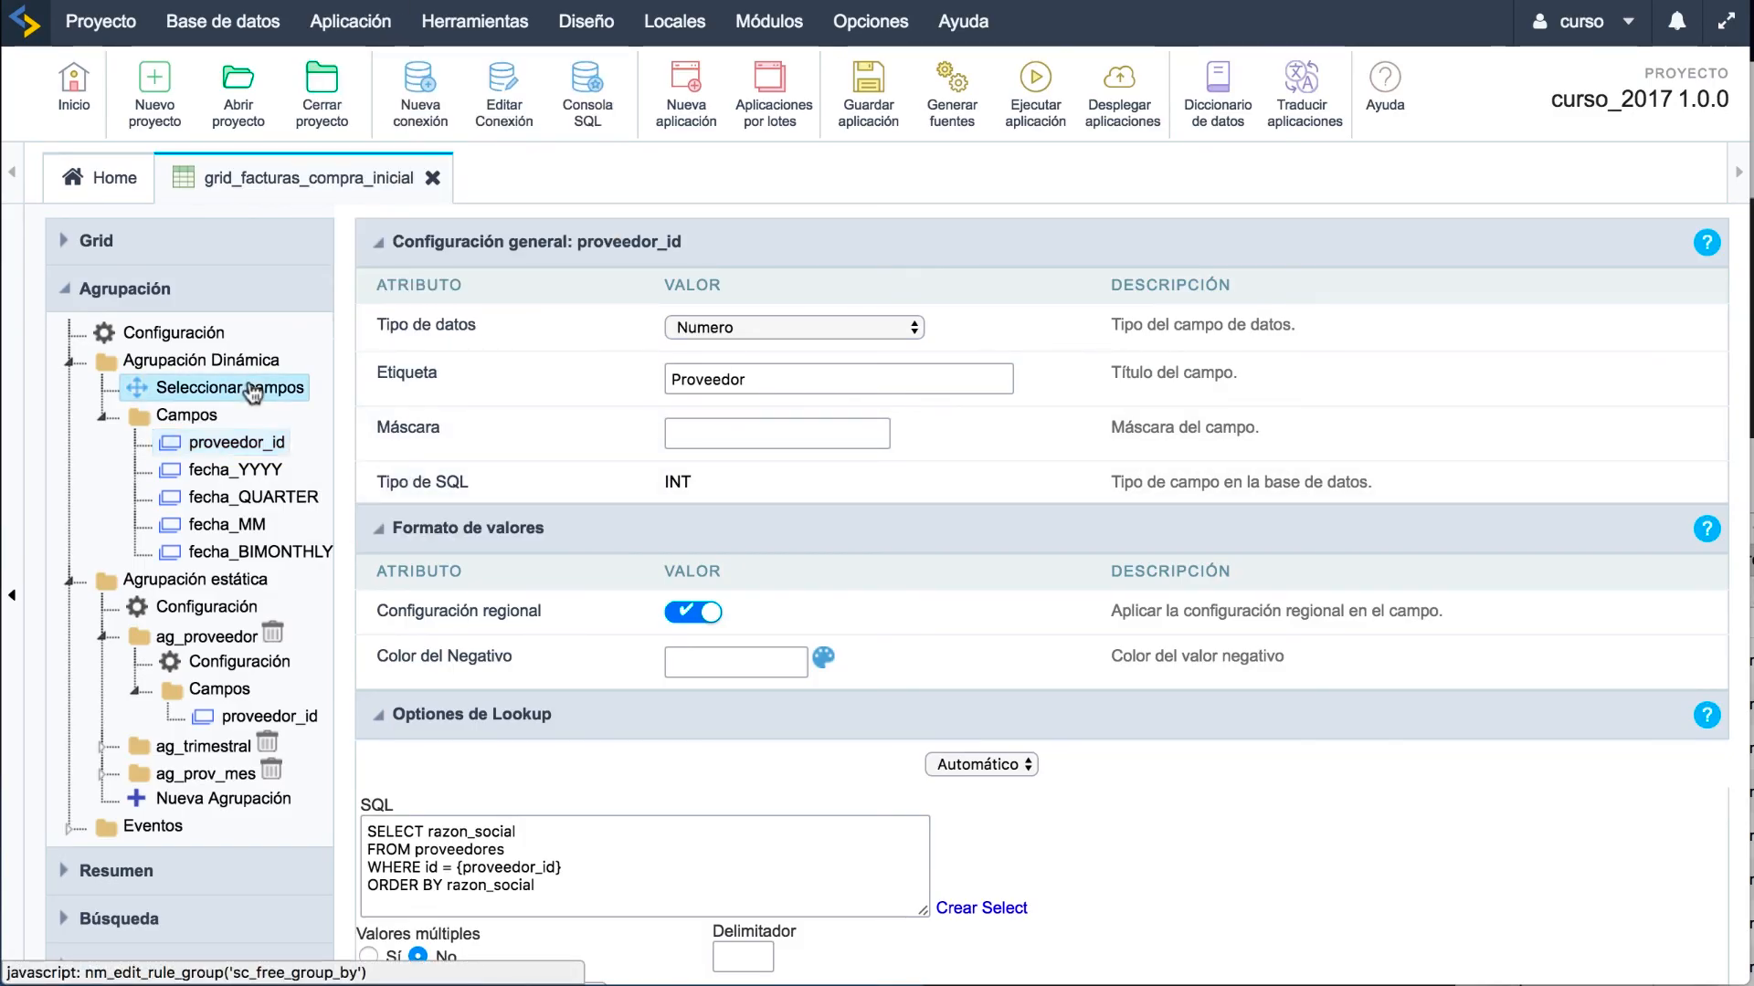